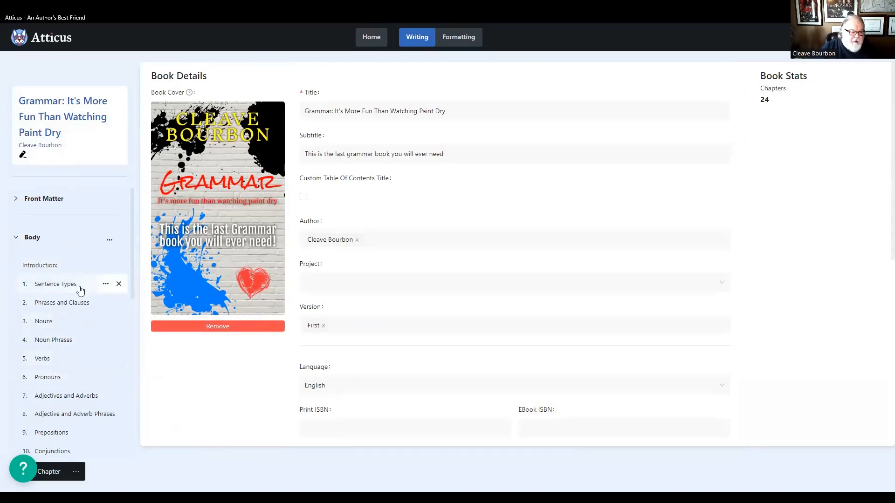
- Preview the Sentence Types, Phrases and Clauses, and Nouns chapters with the book's formatting applied
click(55, 286)
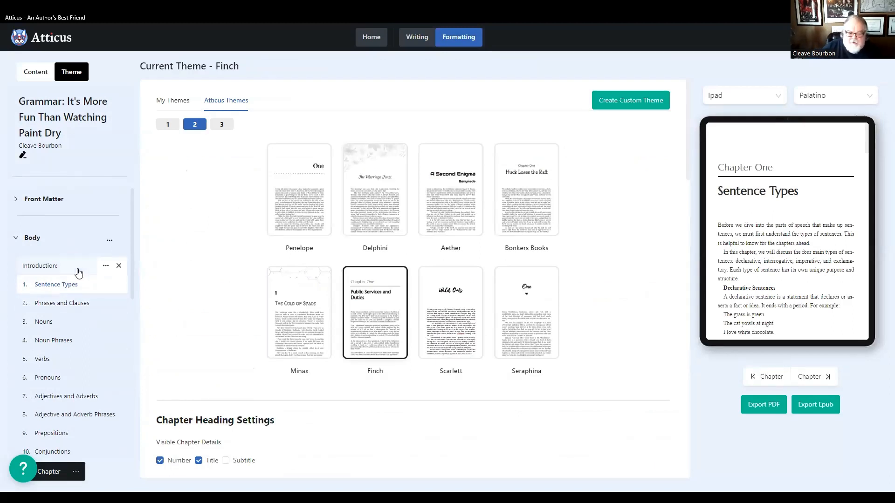
click(48, 305)
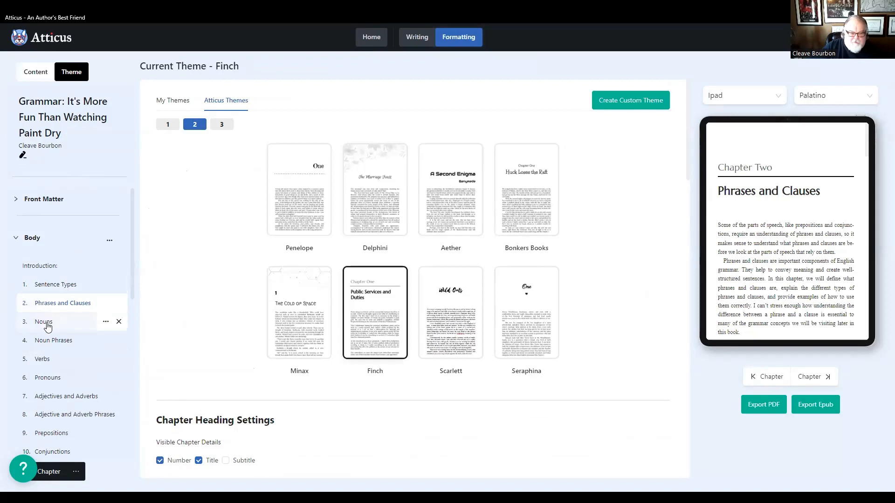
click(49, 322)
- Preview the Noun Phrases chapter and examine its opening question list and the text that follows
click(51, 340)
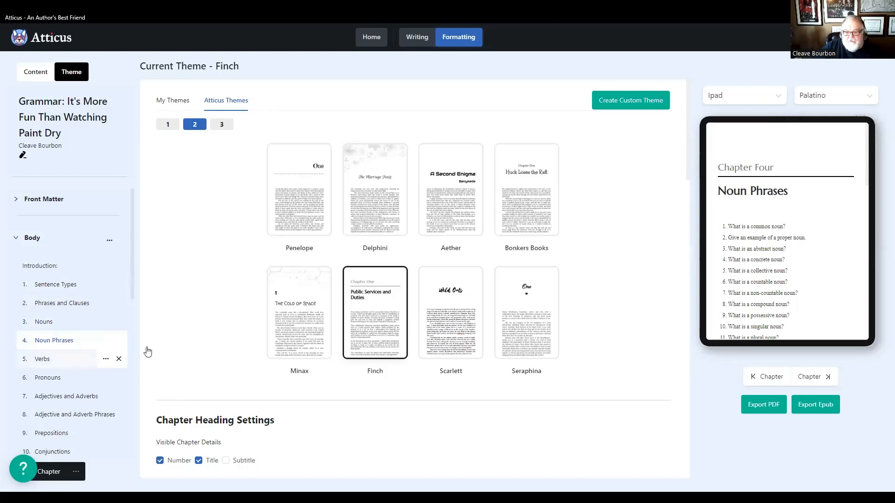
scroll(786, 264, down, 2)
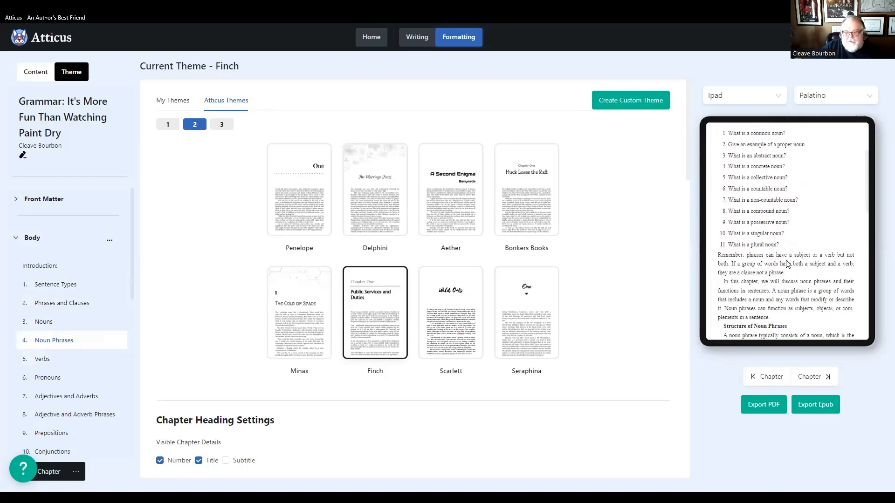
scroll(787, 266, up, 2)
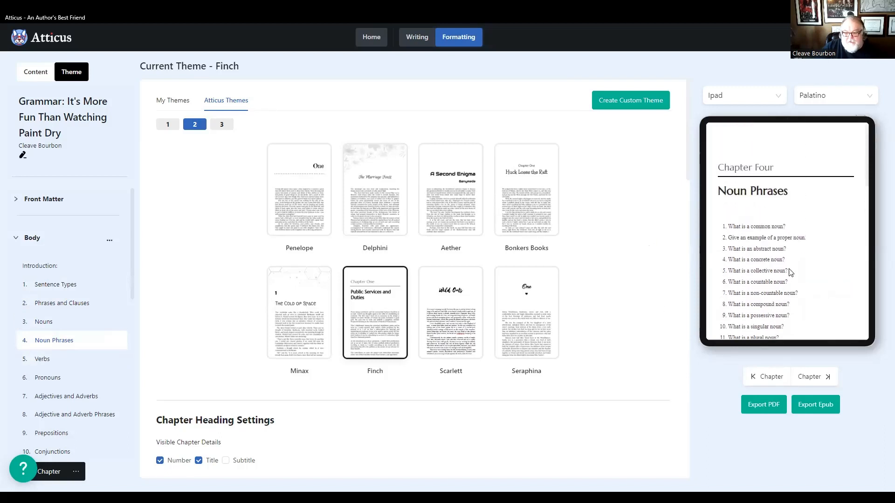
scroll(792, 272, down, 2)
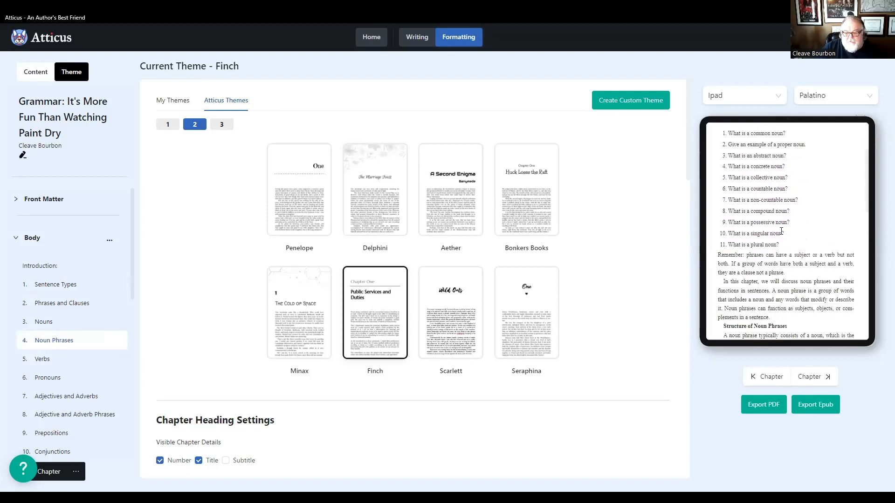
scroll(771, 242, up, 2)
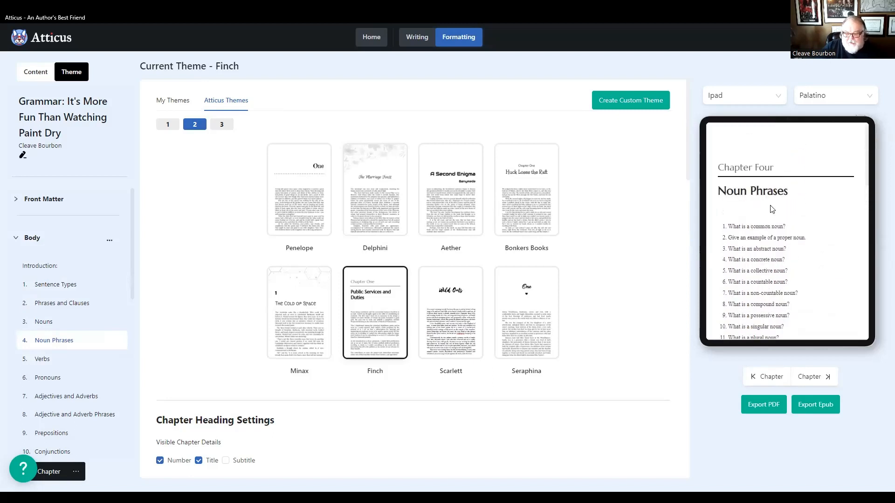
scroll(764, 228, down, 3)
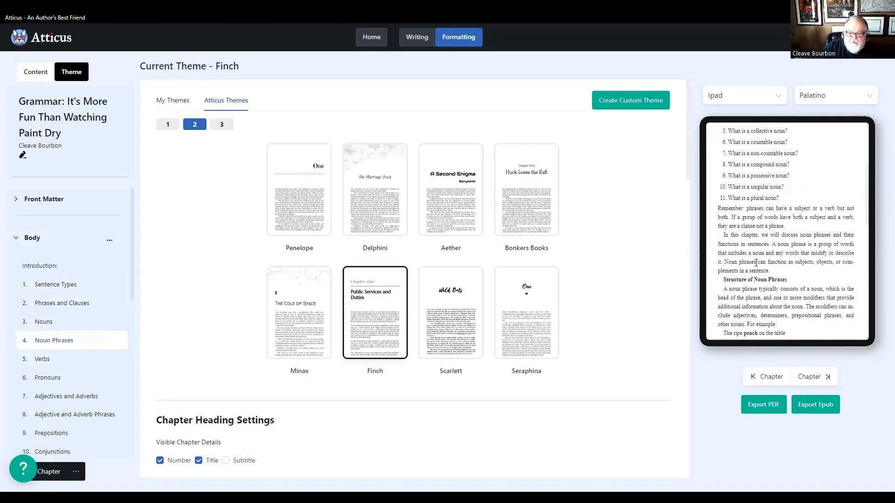
scroll(755, 266, up, 2)
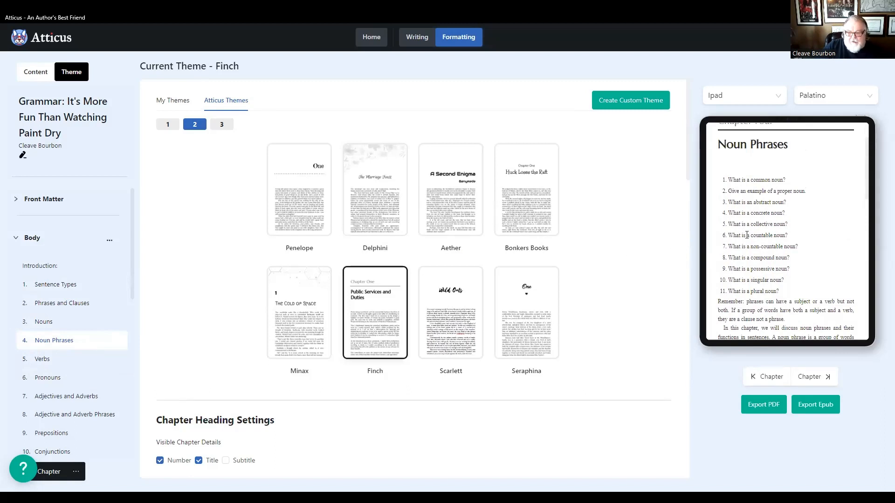
scroll(775, 233, up, 1)
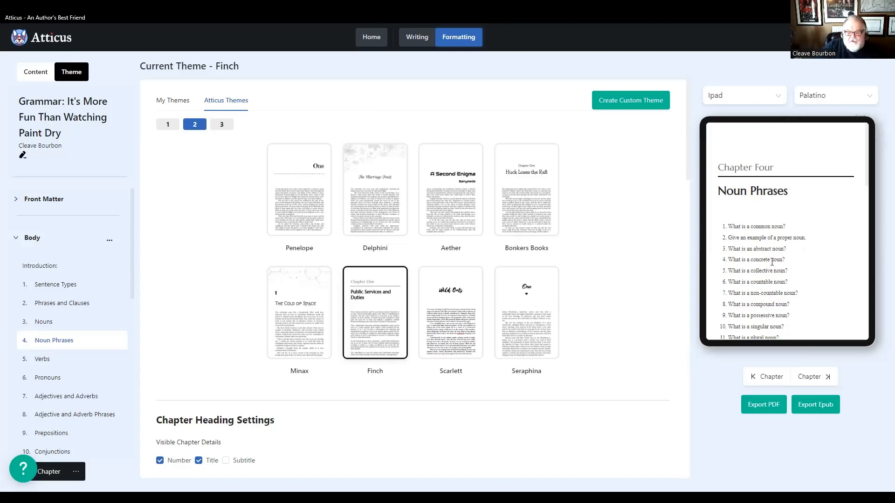
- Preview the Verbs chapter and examine its opening question list and introduction
click(42, 359)
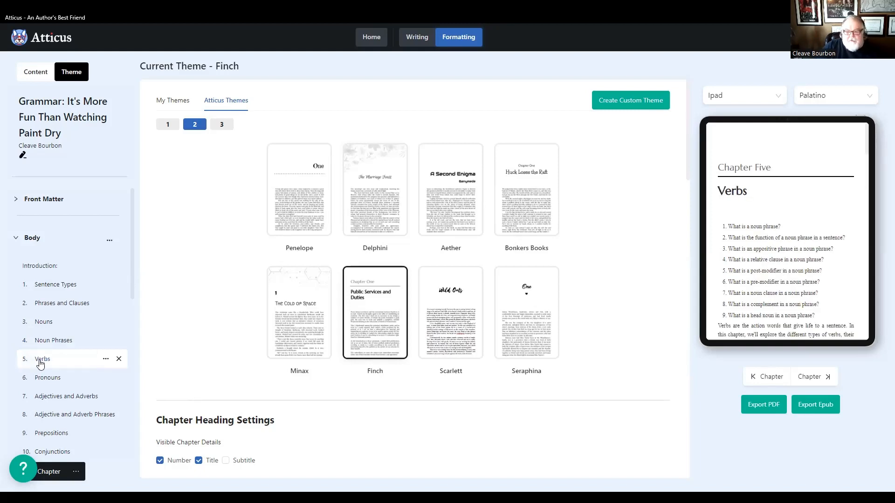
scroll(756, 243, down, 2)
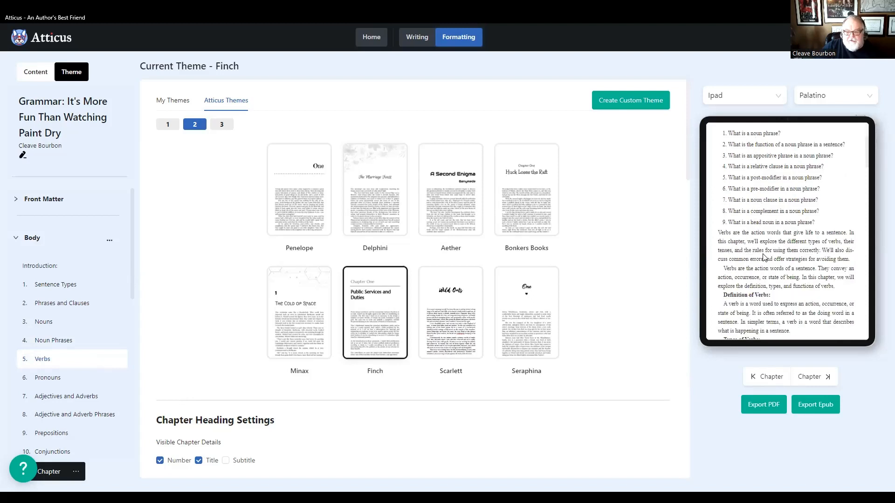
scroll(757, 243, up, 2)
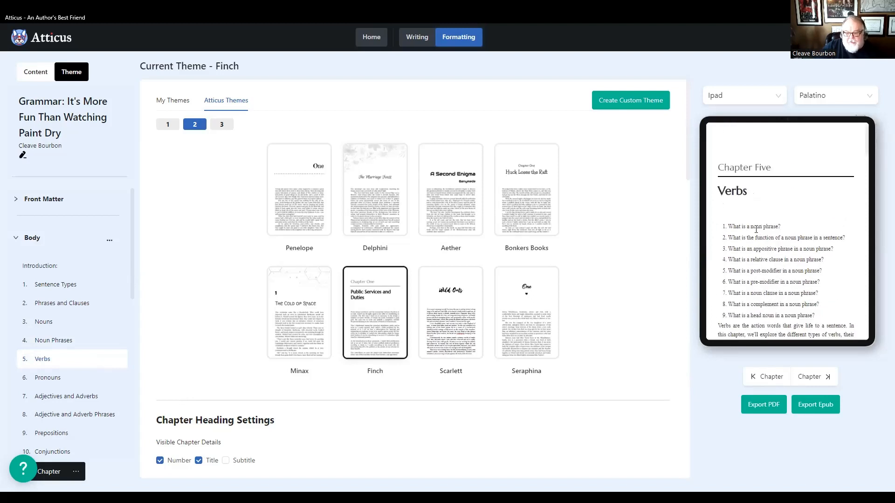
scroll(756, 248, down, 2)
scroll(760, 266, up, 2)
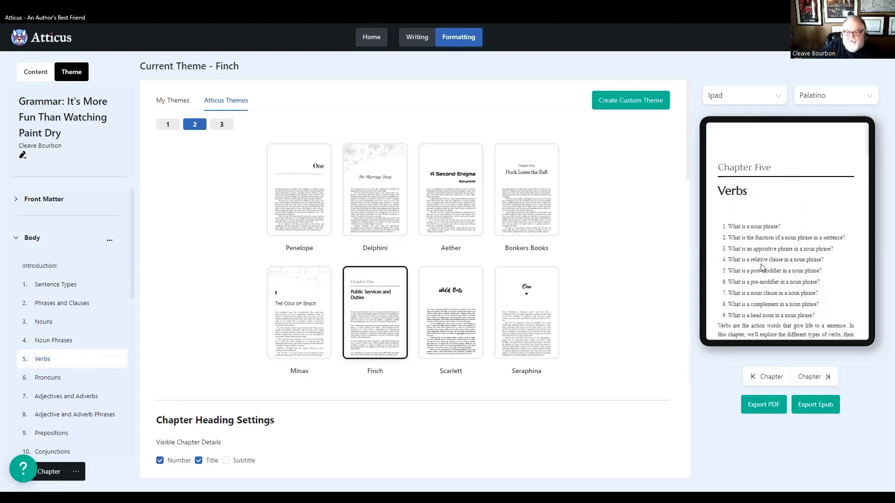
- Preview the opening page of each chapter in order, from Pronouns through Punctuation and Mechanics
click(60, 380)
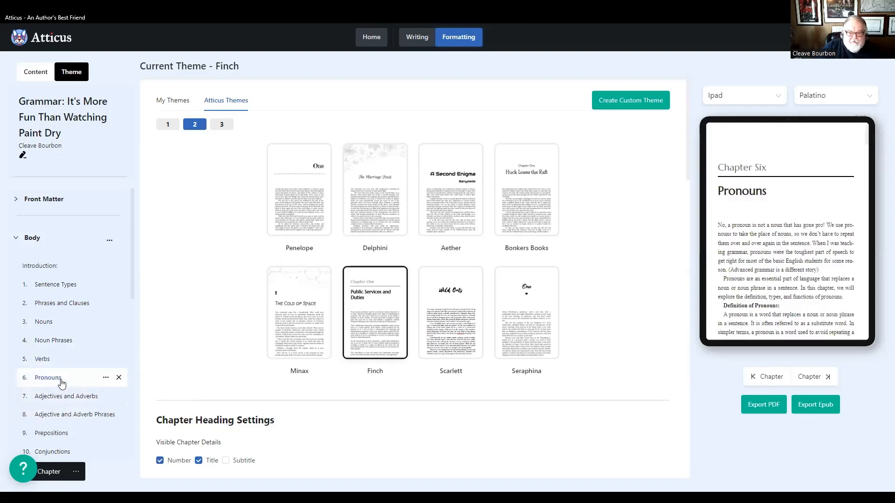
click(60, 396)
scroll(65, 395, down, 3)
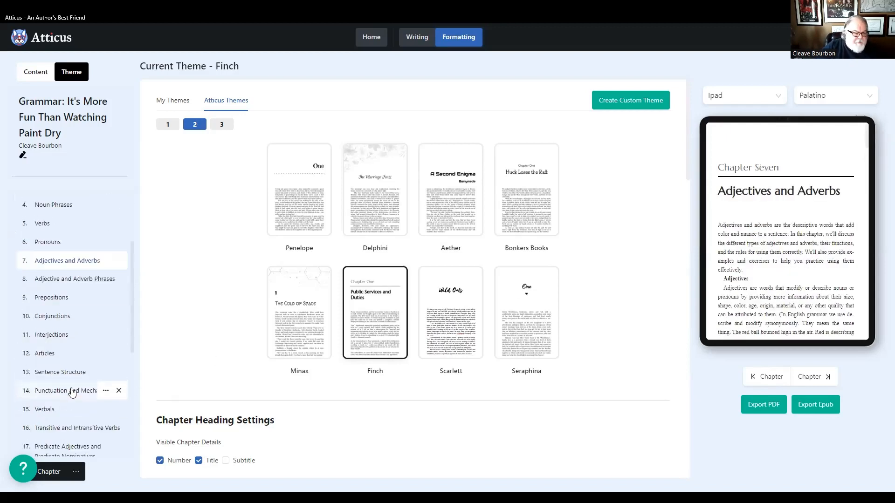
click(59, 275)
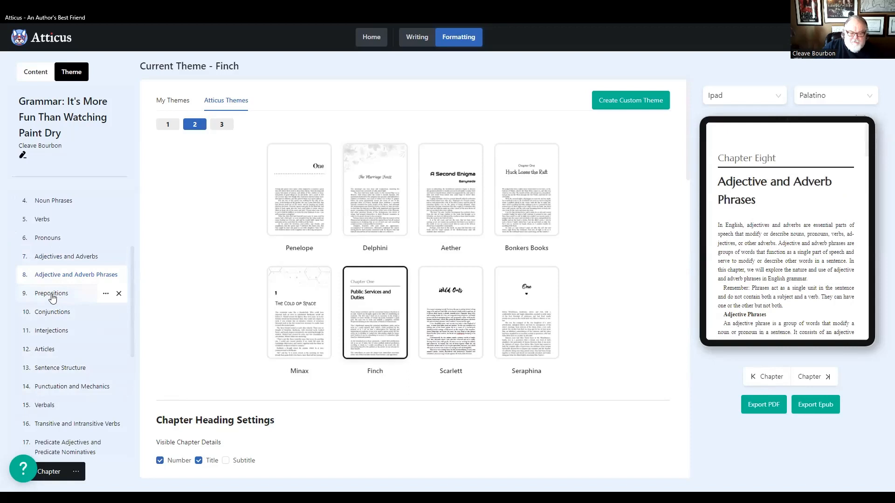
click(51, 293)
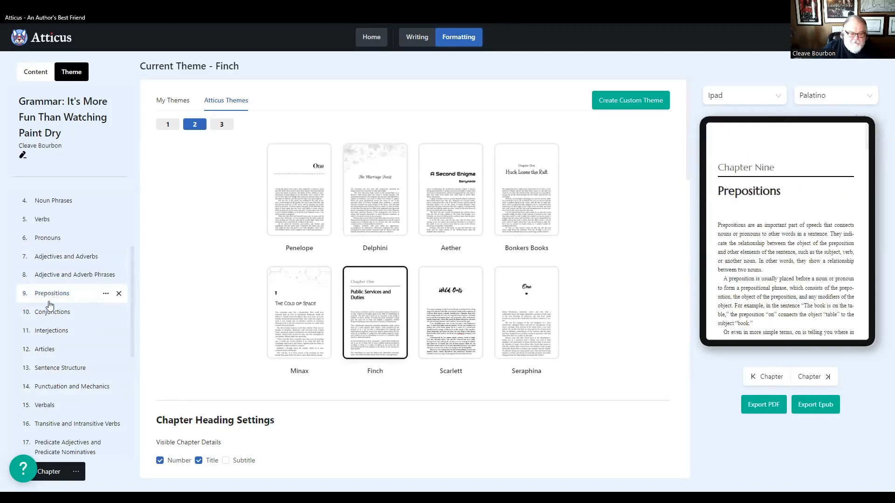
click(55, 312)
click(53, 332)
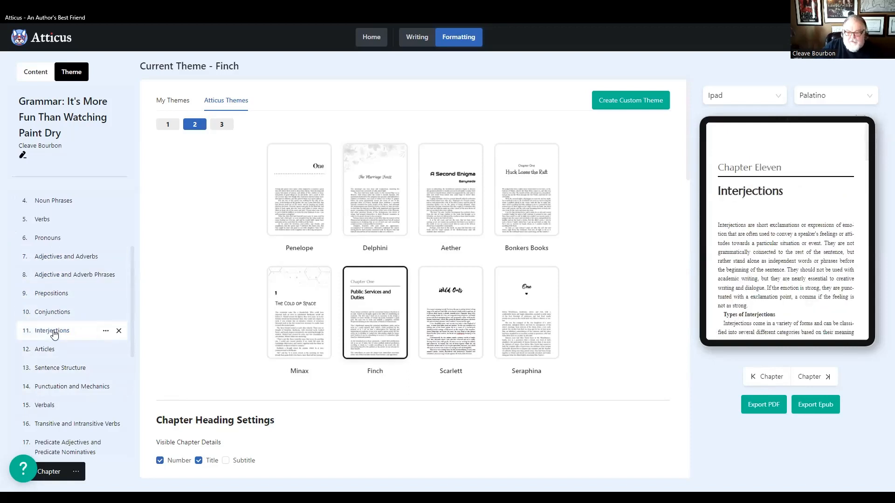
click(42, 349)
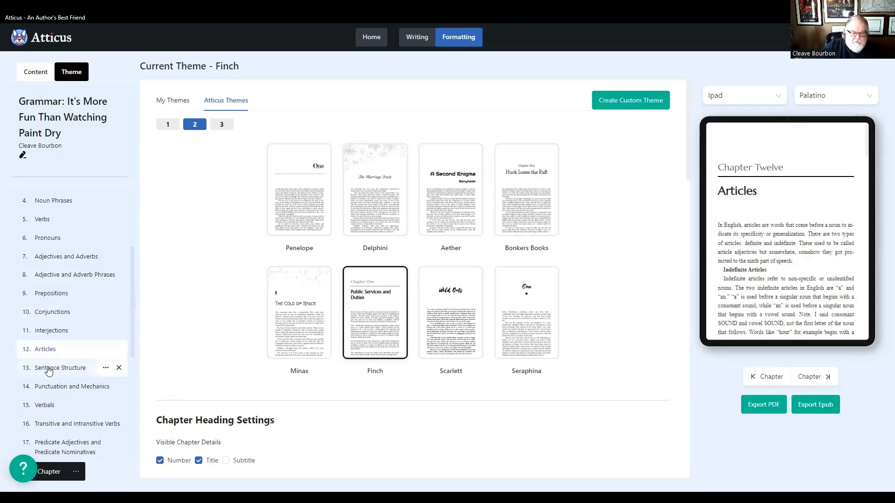
click(48, 368)
click(47, 387)
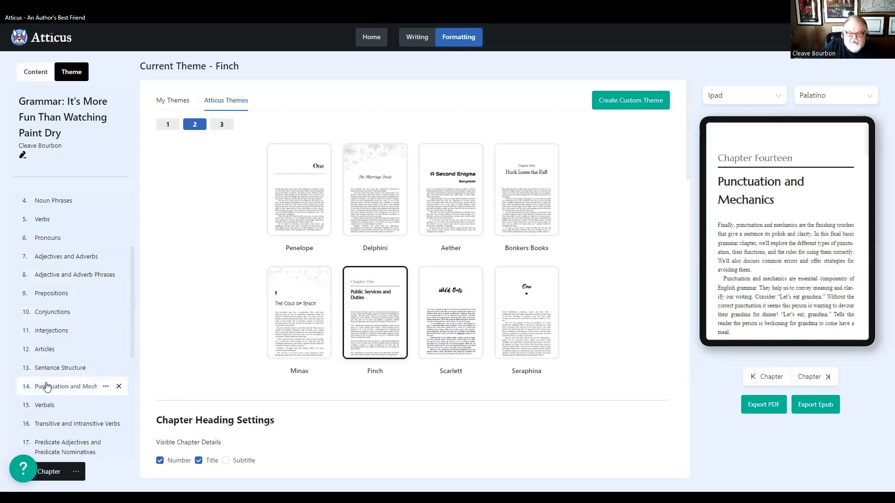
- Preview the chapters from Verbals through Subject and Object Complements, then return to Predicate Adjectives and Predicate Nominatives
scroll(52, 346, down, 2)
click(45, 312)
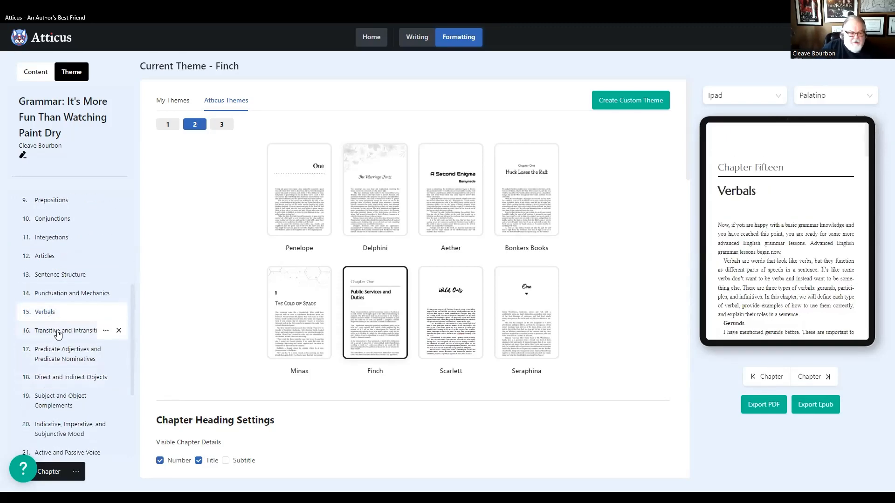
click(54, 333)
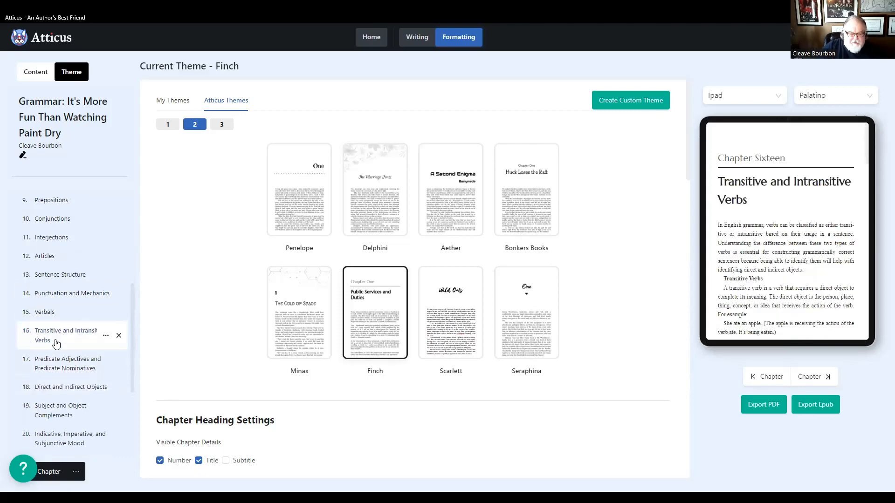
click(48, 361)
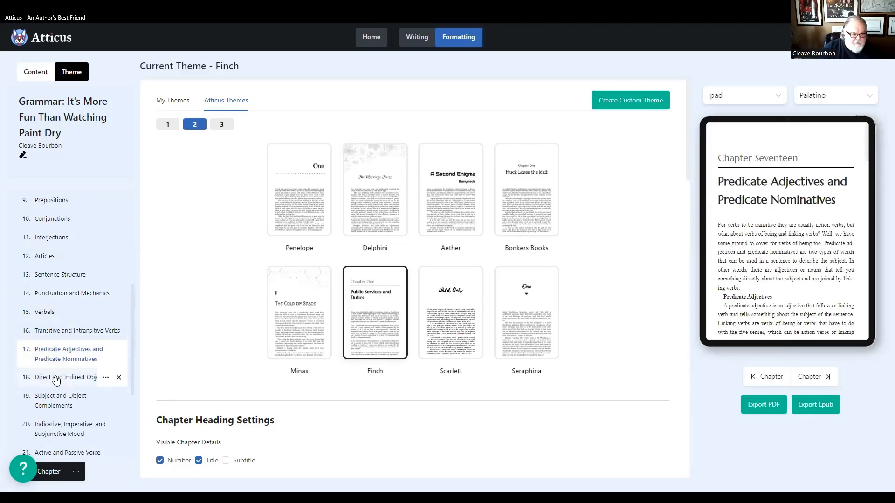
click(63, 386)
scroll(63, 336, down, 2)
click(63, 317)
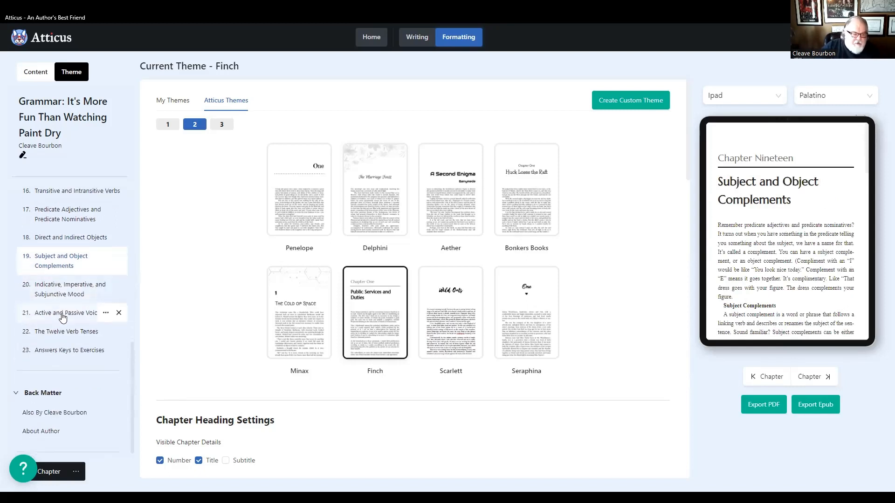
scroll(52, 287, up, 1)
click(51, 309)
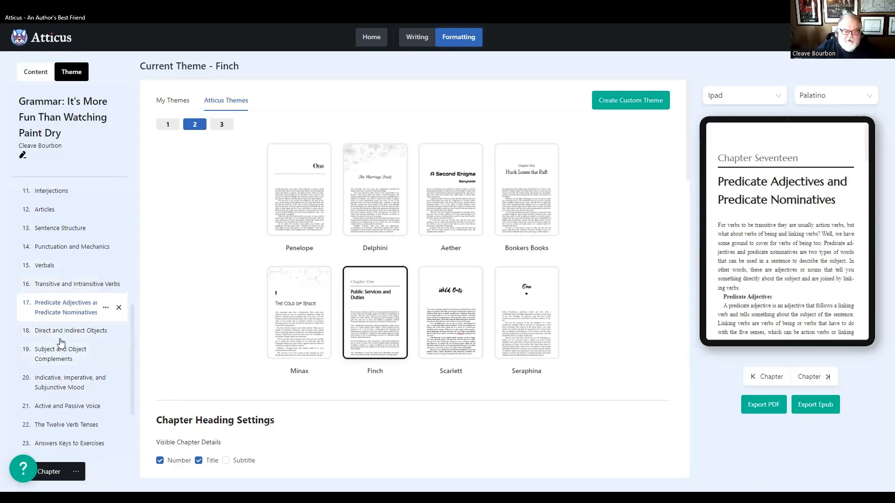
- Preview the Answers Keys to Exercises chapter and read through its answer keys from Chapter 1 to Chapter 9
scroll(64, 344, down, 2)
scroll(64, 344, down, 1)
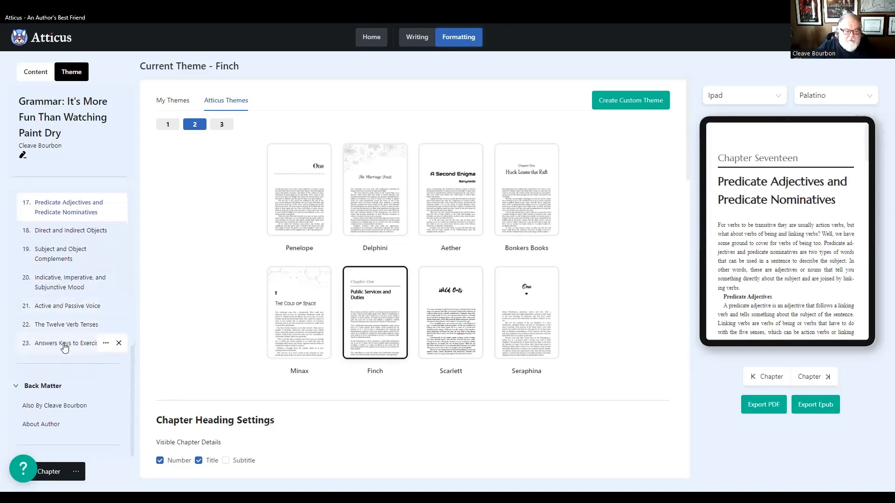
click(65, 345)
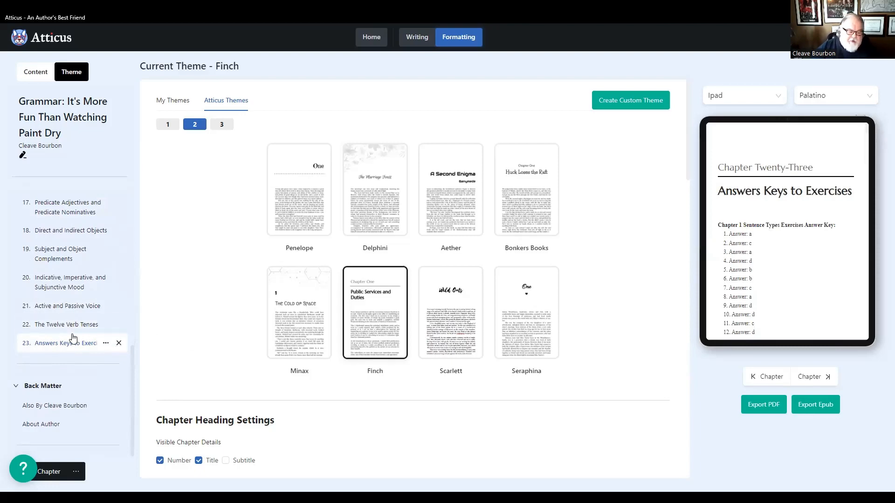
scroll(759, 282, down, 5)
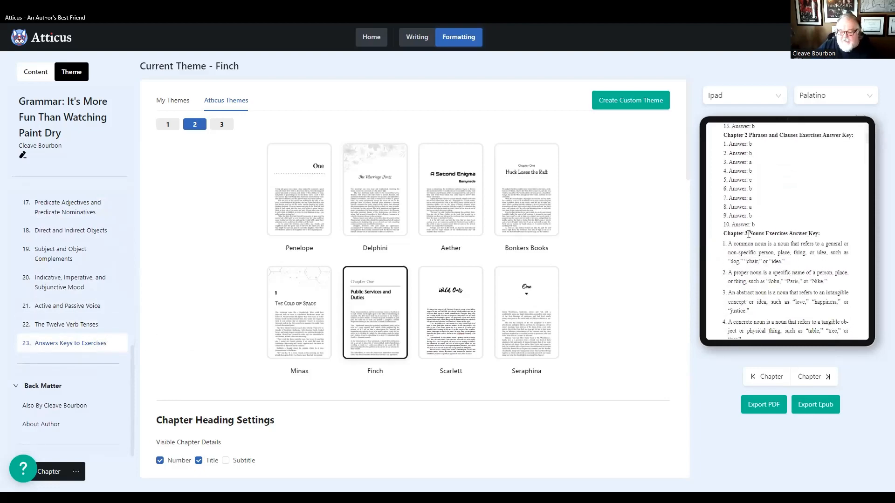
scroll(749, 238, down, 10)
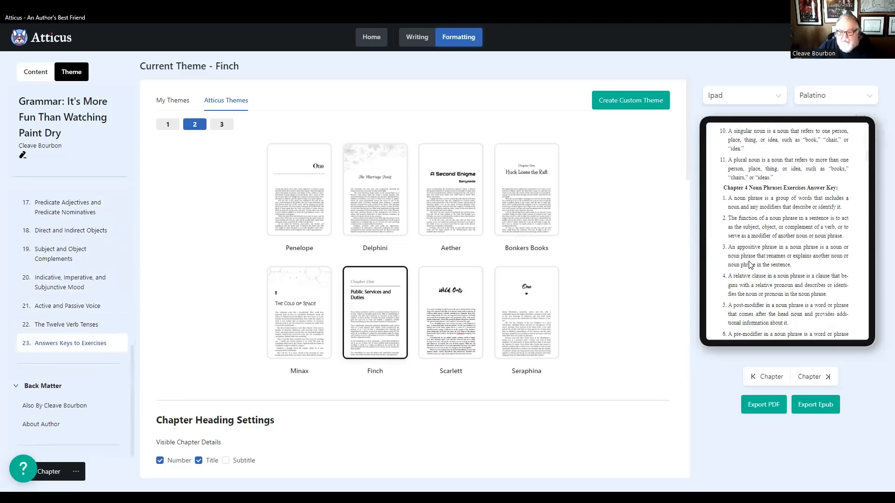
scroll(750, 261, down, 5)
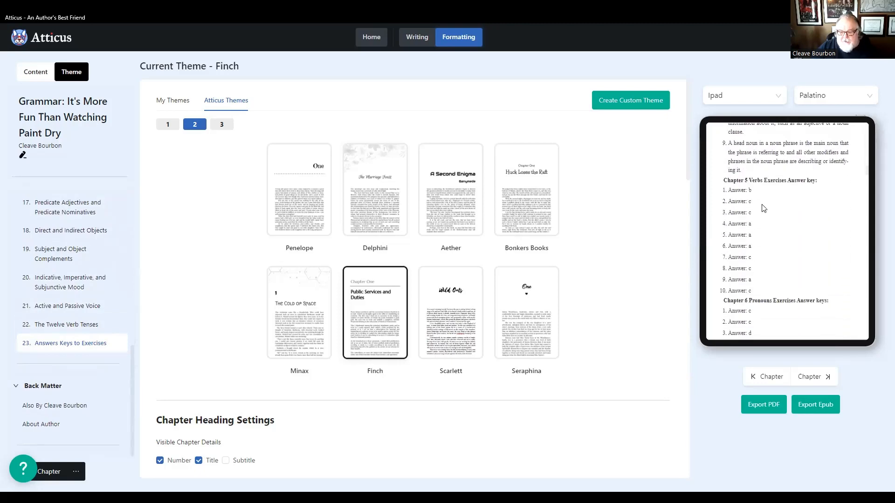
scroll(770, 260, down, 6)
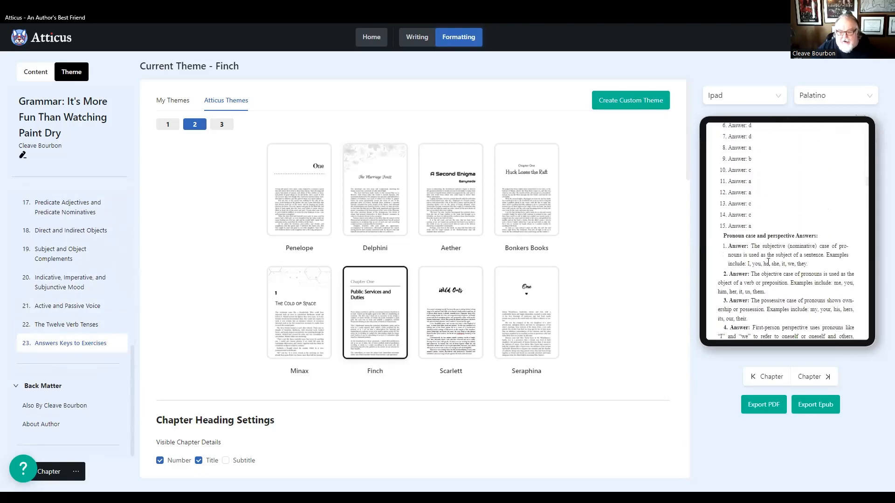
scroll(770, 255, down, 2)
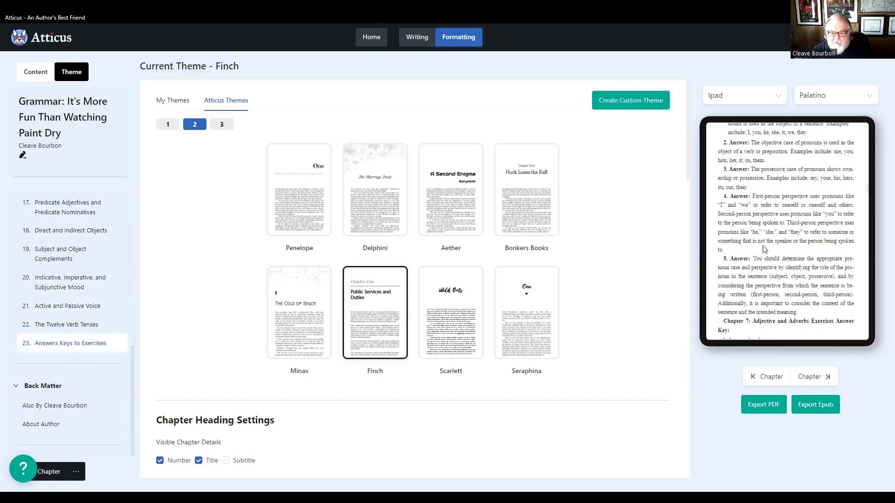
scroll(764, 249, down, 8)
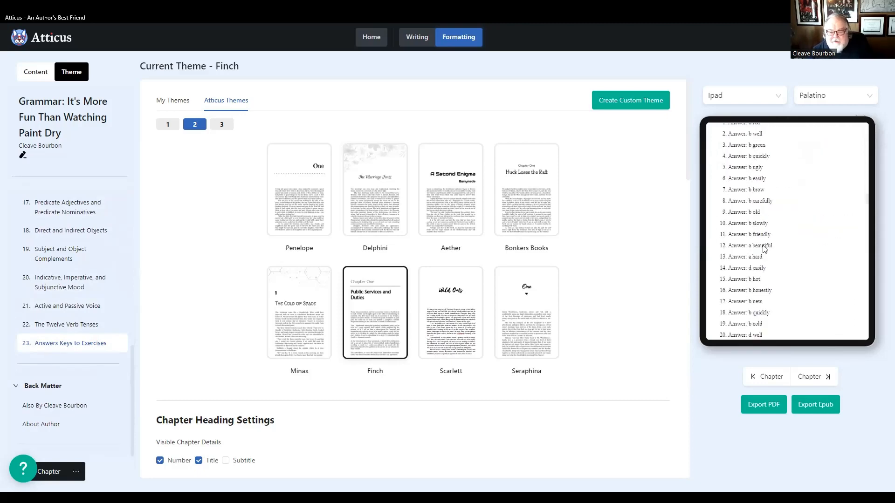
scroll(764, 246, down, 7)
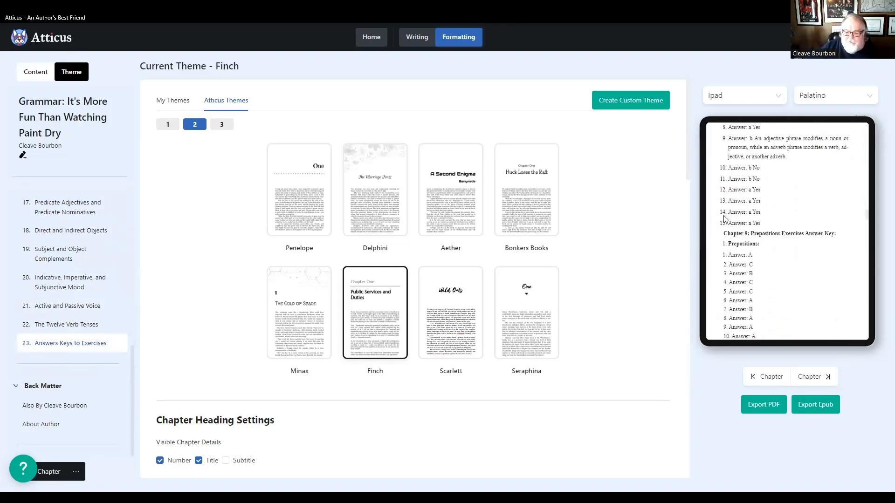
- Read through the remaining exercise answer keys from Chapter 9 to Chapter 16, and return to the Chapter 9 prepositions key
scroll(740, 257, down, 8)
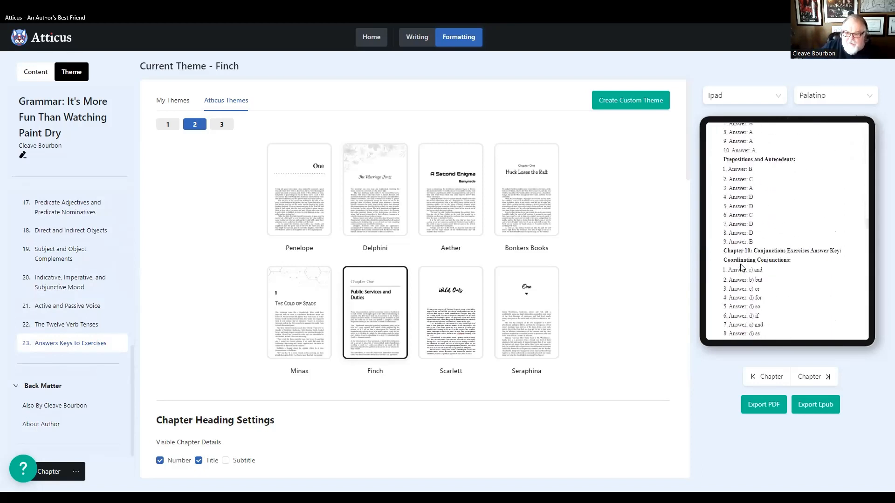
scroll(741, 264, down, 3)
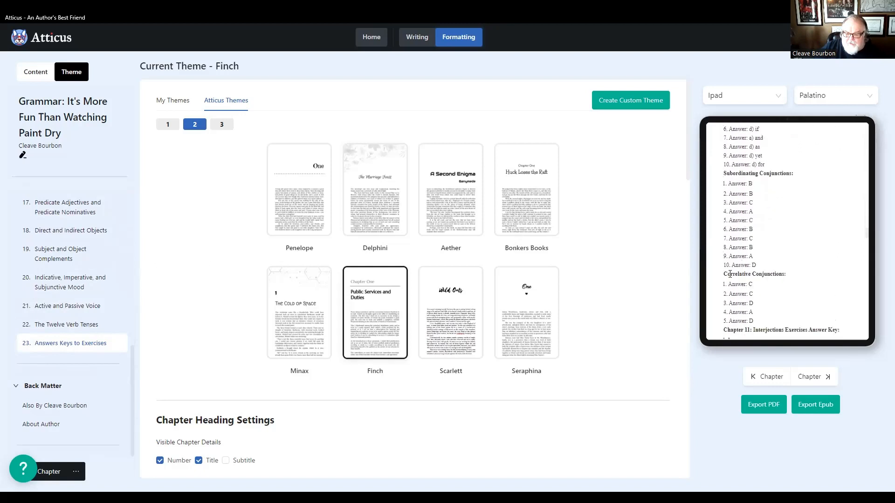
scroll(758, 269, down, 5)
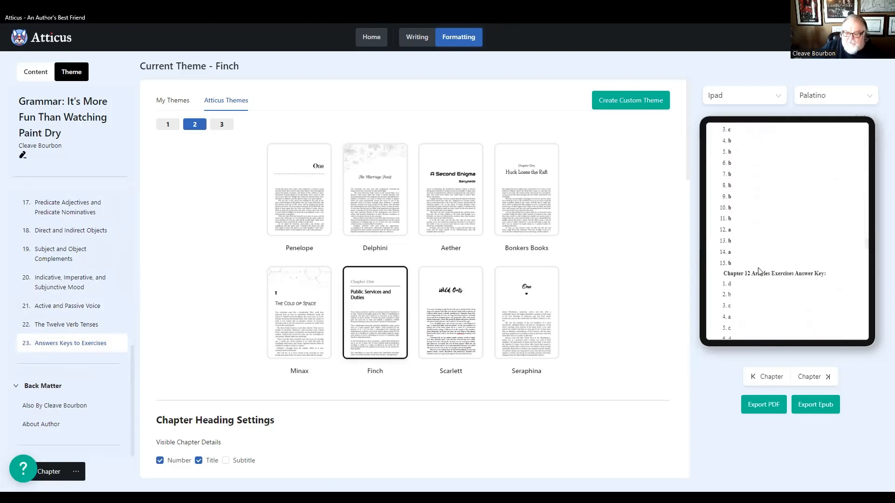
scroll(759, 271, down, 10)
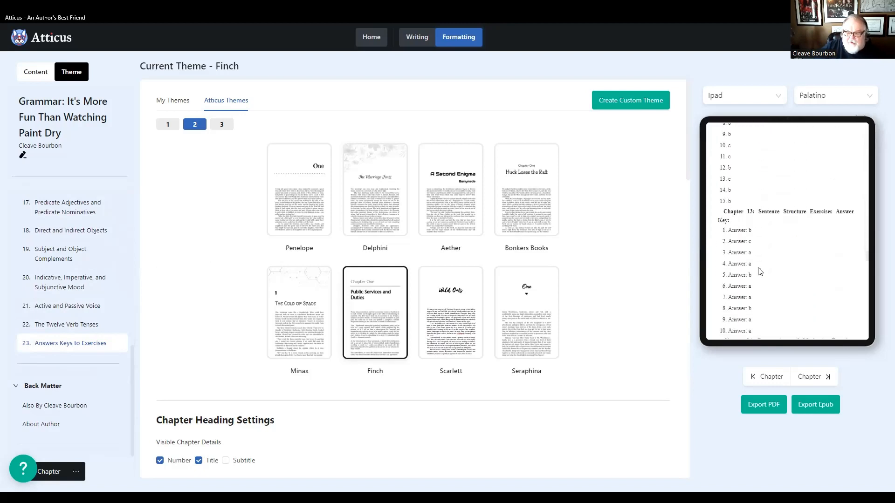
scroll(758, 271, down, 4)
scroll(758, 270, down, 4)
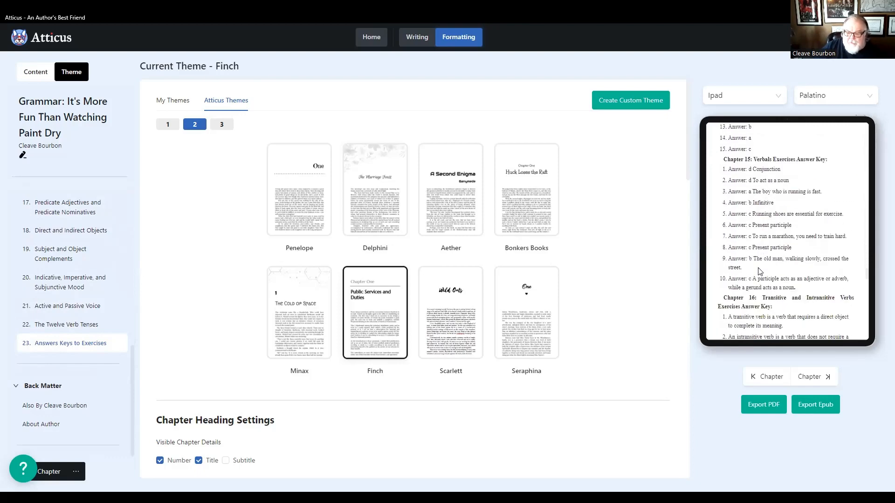
scroll(758, 271, down, 4)
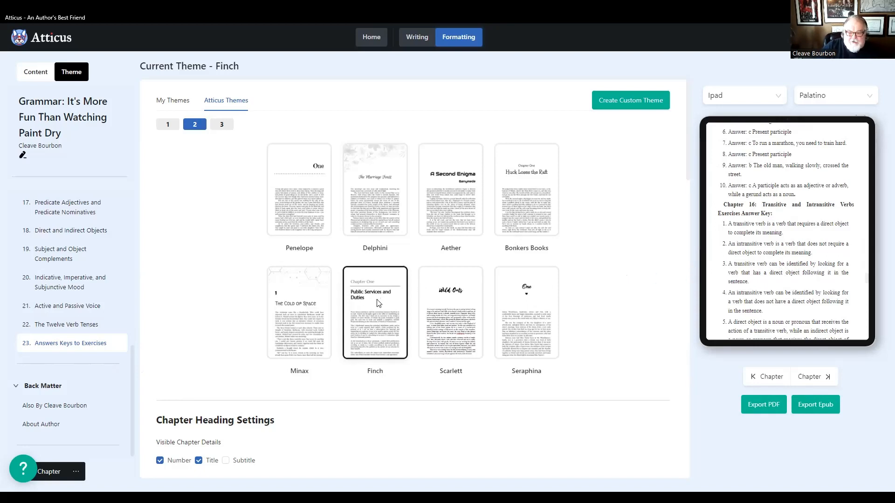
scroll(791, 282, up, 15)
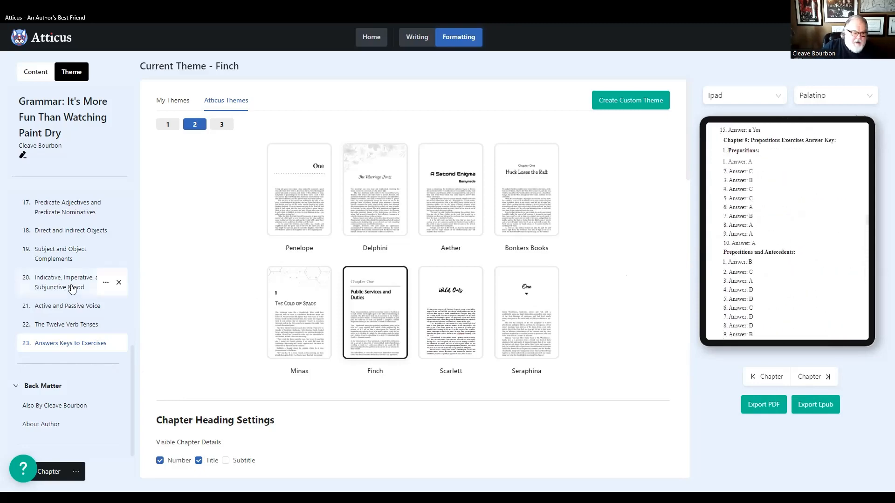
- Preview the opening pages of the Introduction, Sentence Types and Phrases and Clauses chapters, and return to Sentence Types
scroll(58, 279, up, 10)
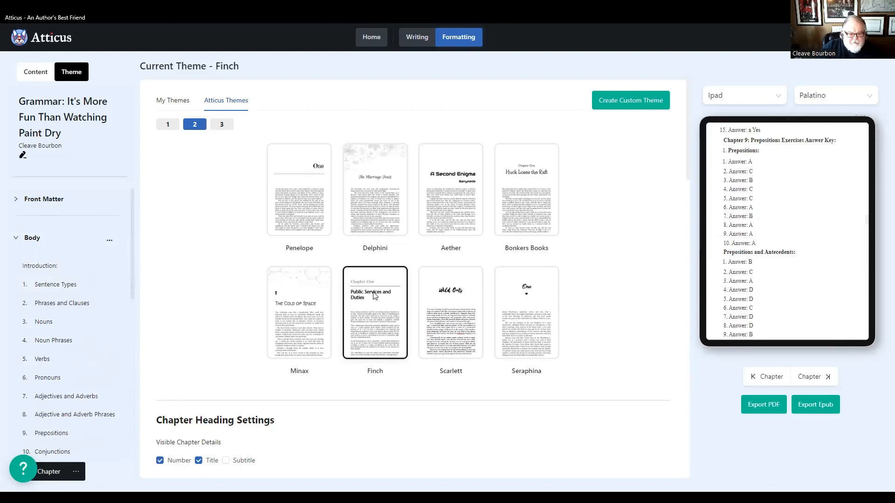
click(47, 269)
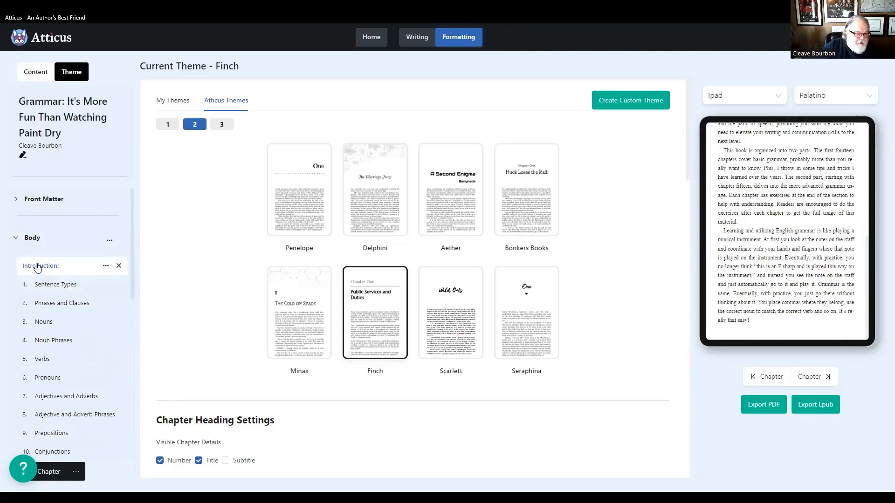
scroll(736, 263, up, 10)
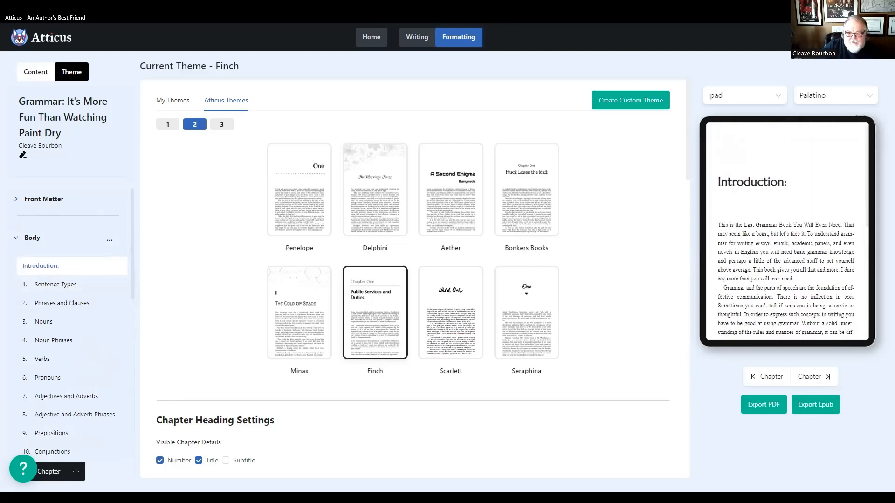
click(52, 288)
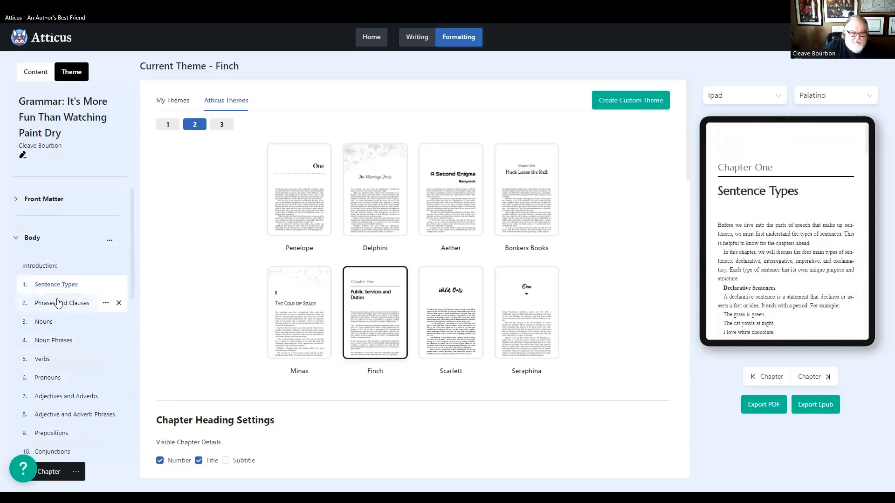
click(56, 305)
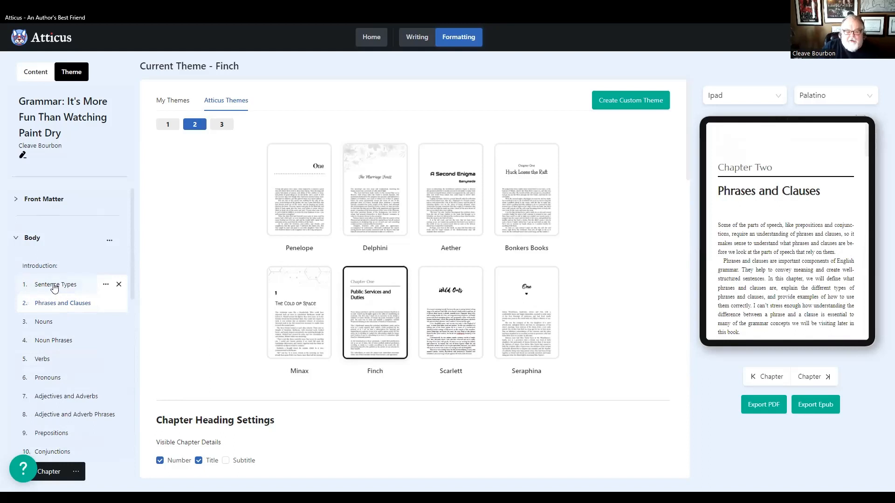
click(48, 289)
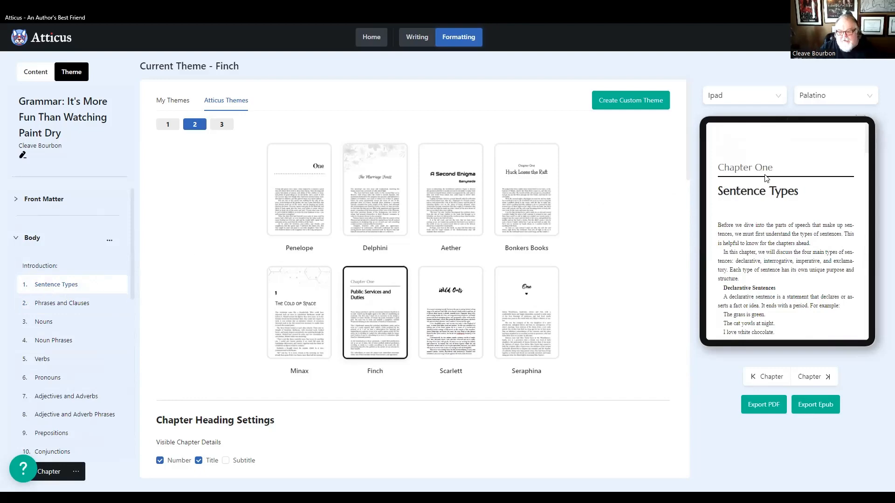
- Compare left and centered chapter headings, set the chapter detail alignment to Center, and check it on Phrases and Clauses
scroll(215, 394, down, 3)
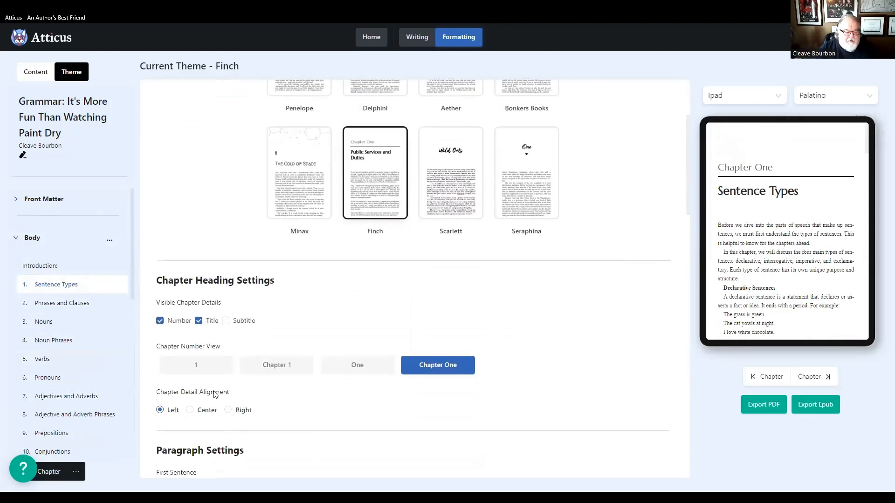
click(206, 412)
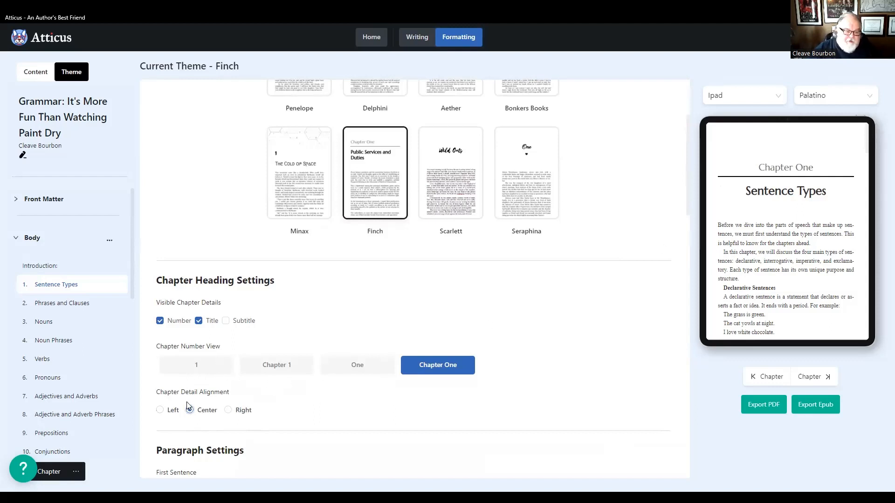
click(160, 411)
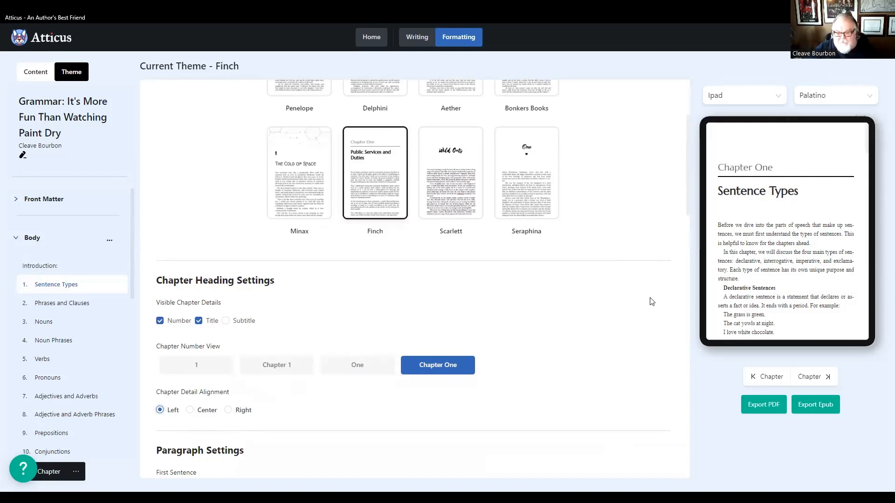
click(207, 410)
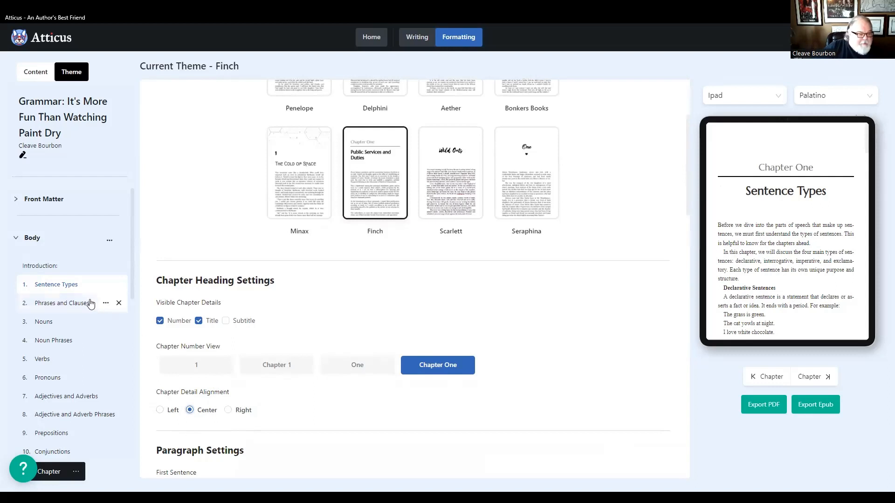
click(57, 305)
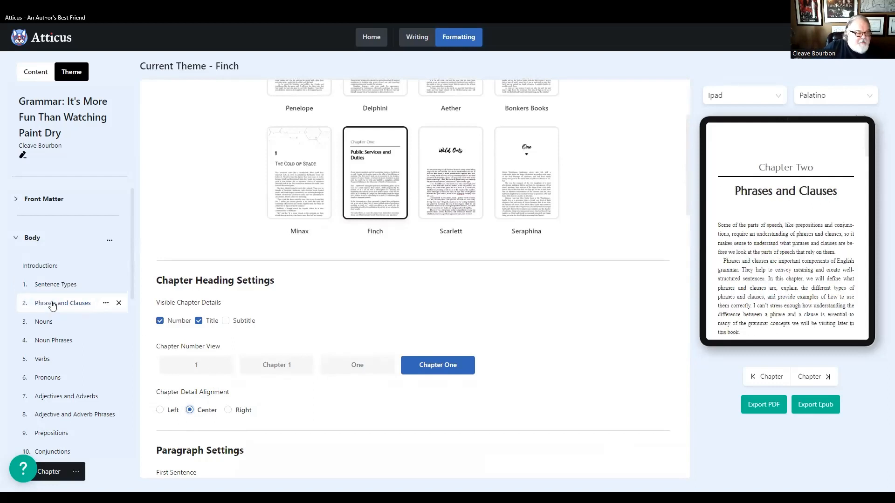
- Expand the front matter and preview the title page on the Galaxy Tab 7
click(57, 200)
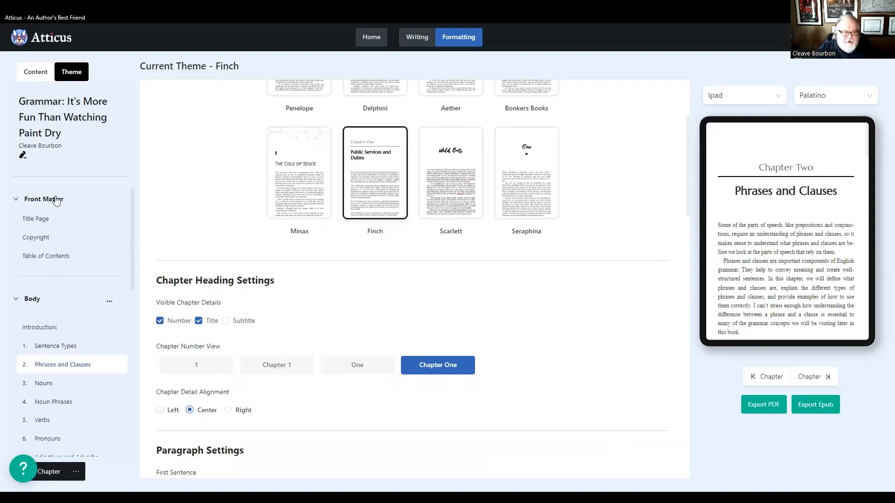
click(40, 223)
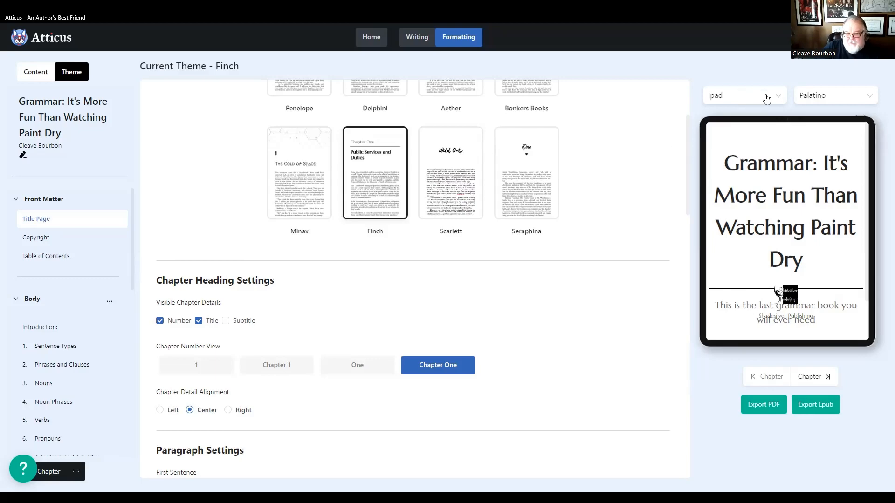
click(746, 95)
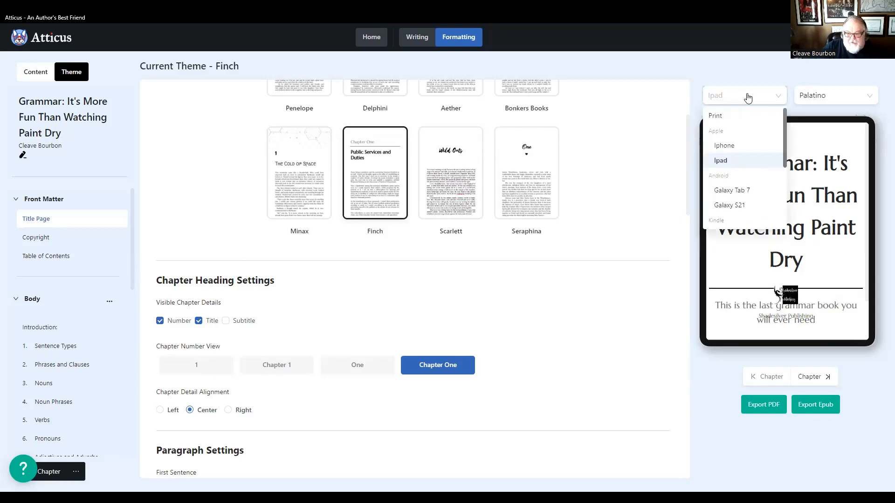
click(735, 191)
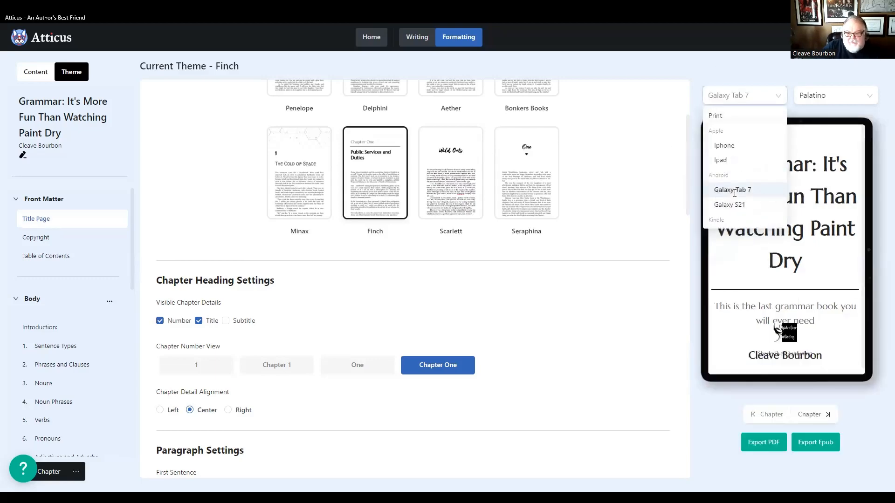
- Compare the title page in the Print and Ipad previews, finishing on Print
click(735, 95)
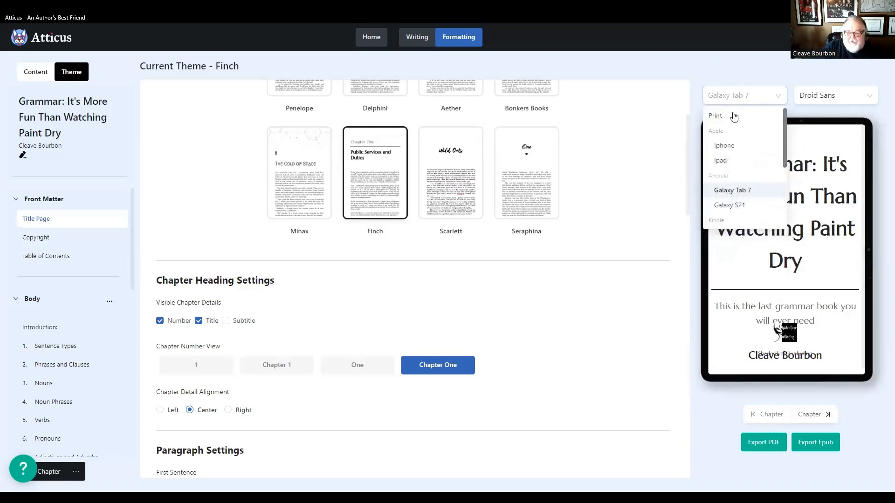
click(738, 119)
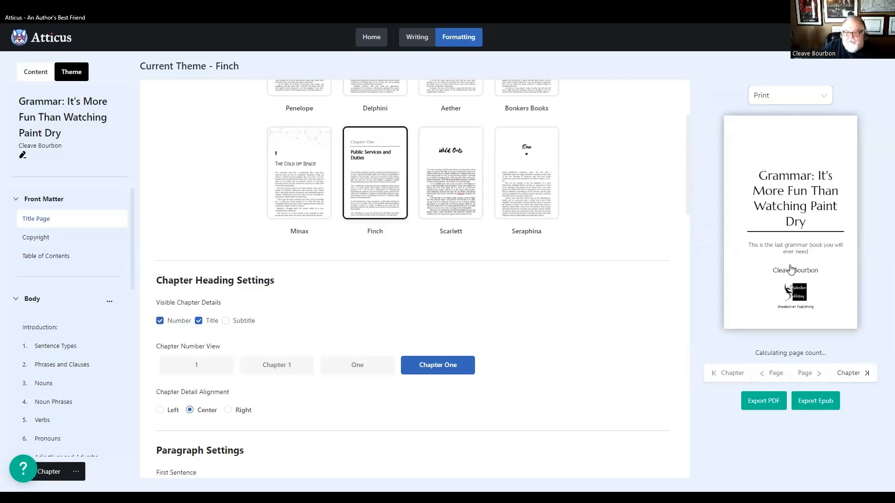
click(776, 97)
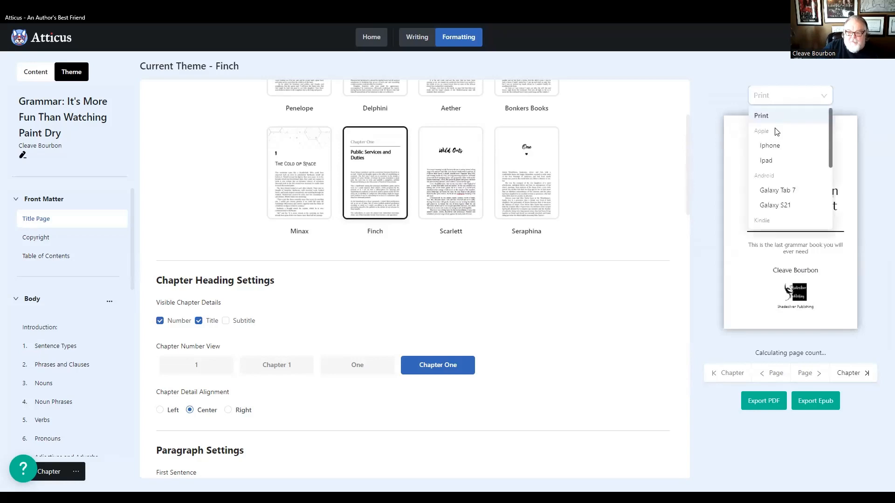
click(766, 161)
click(748, 95)
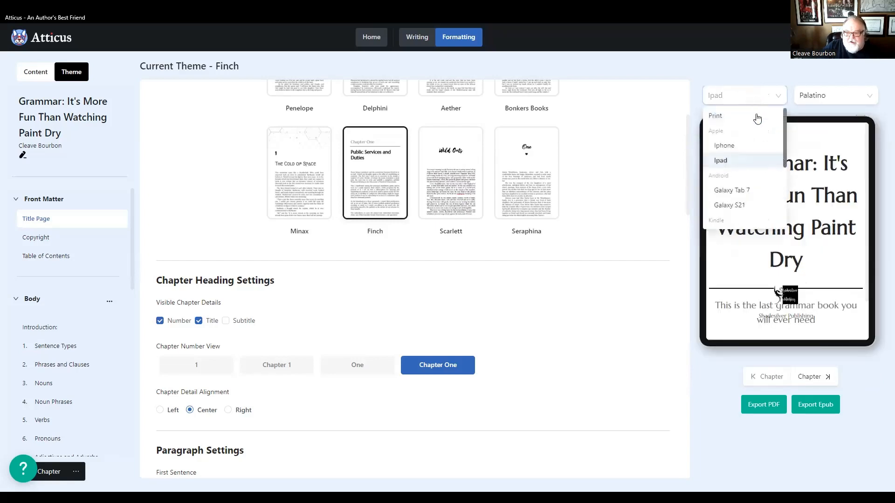
click(724, 117)
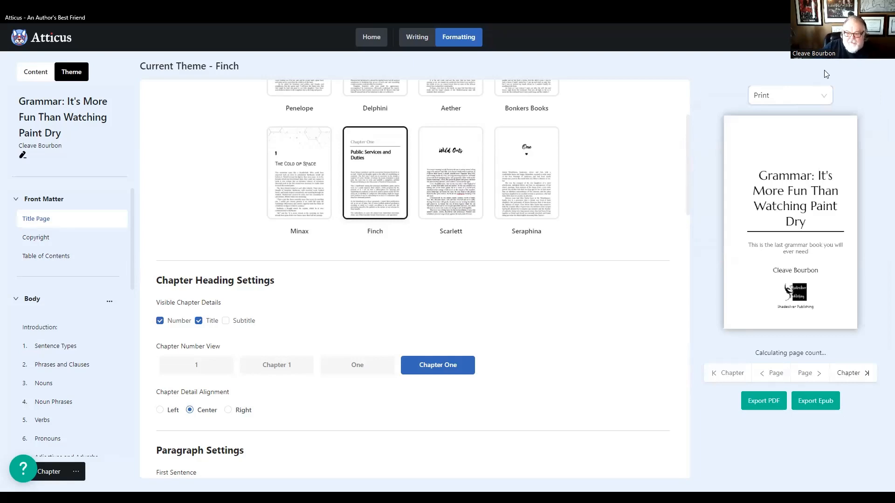
- Compare left and centered chapter heading alignment on Sentence Types in the print preview, finishing with Center
click(38, 350)
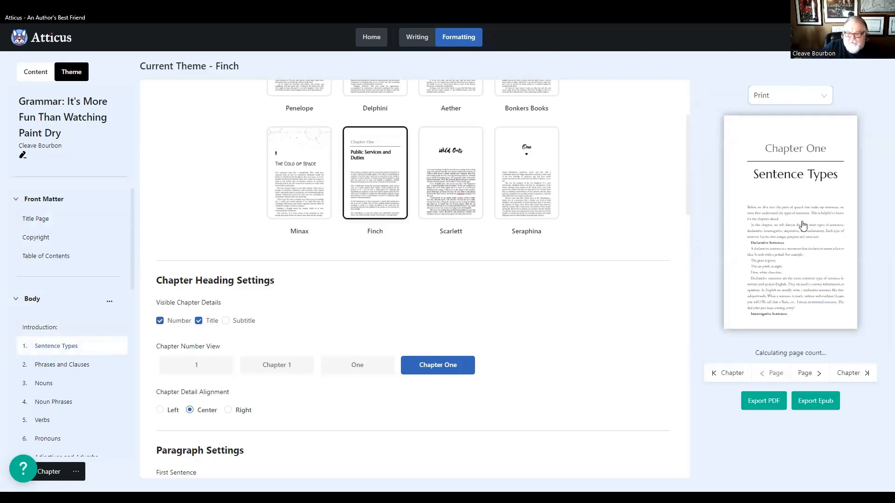
click(160, 411)
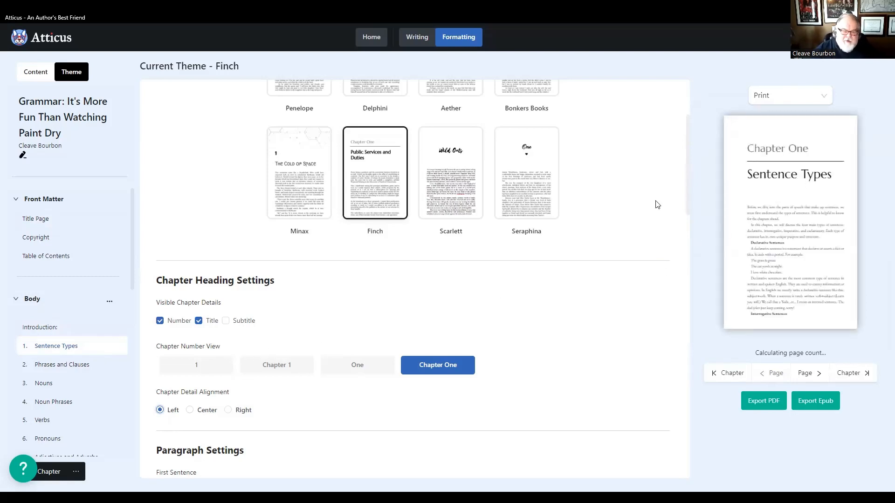
click(190, 410)
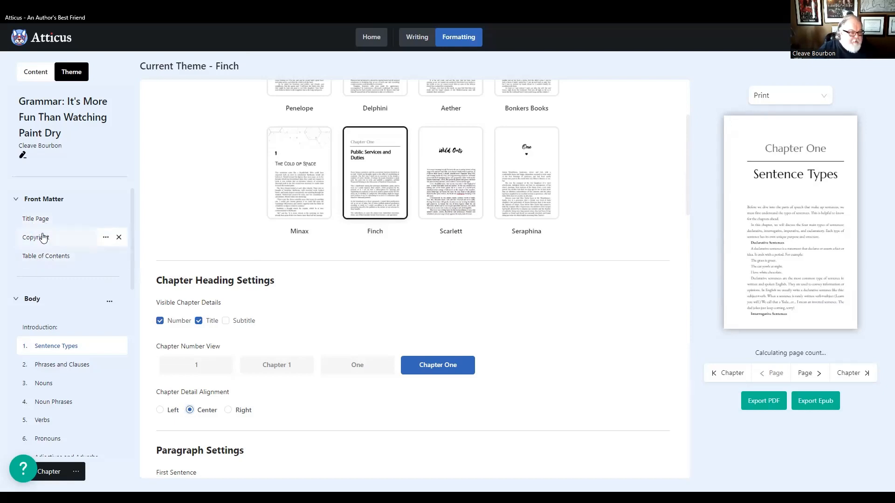
- Preview the title and copyright pages in print, and examine the Table of Contents chapter listing in the writing view
click(40, 219)
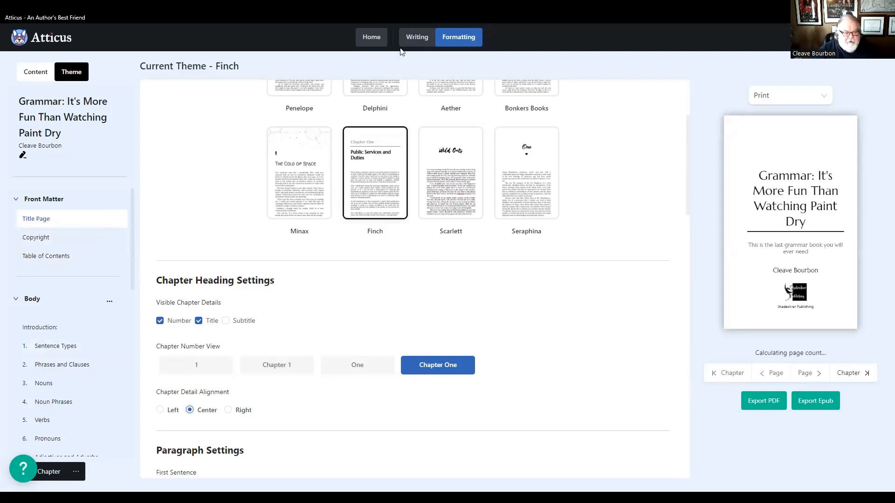
click(26, 238)
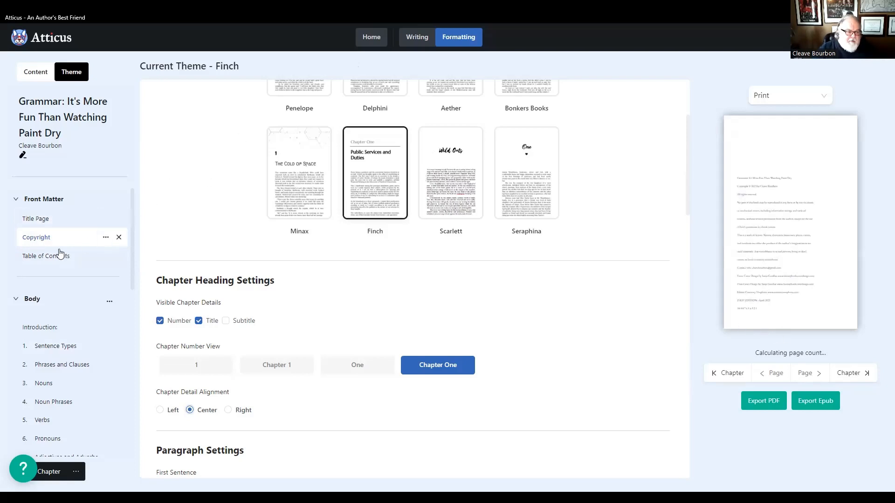
click(34, 260)
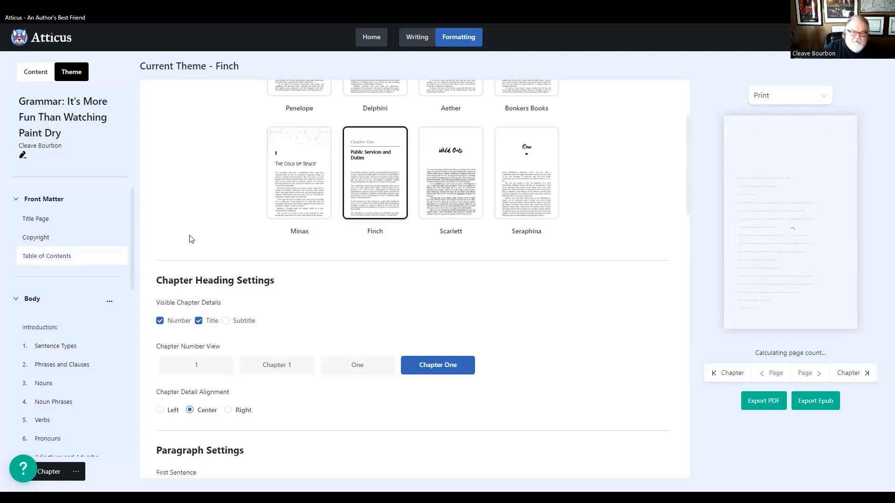
click(416, 37)
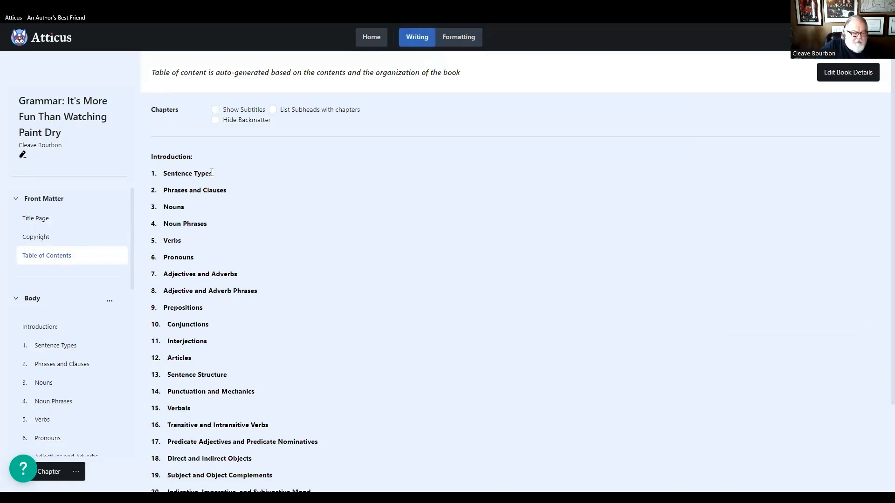
scroll(210, 184, down, 2)
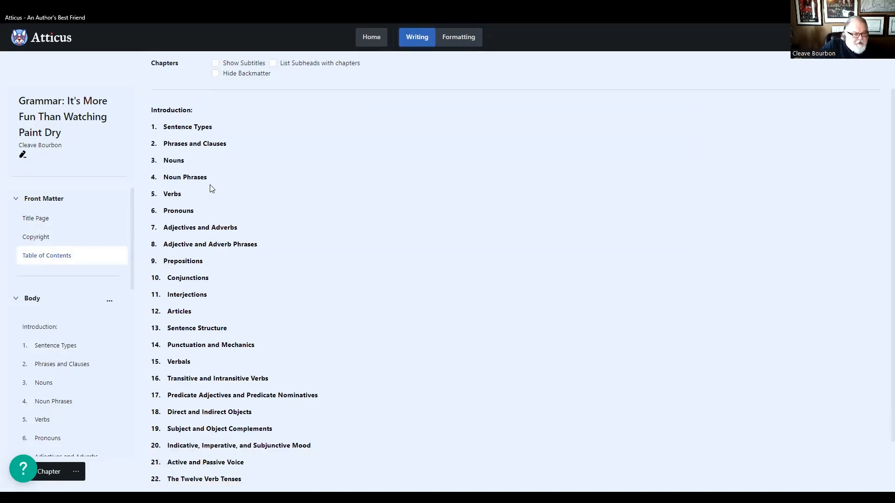
- Examine the full Table of Contents and the book's chapter list through the back matter, and open the Introduction
scroll(200, 192, down, 1)
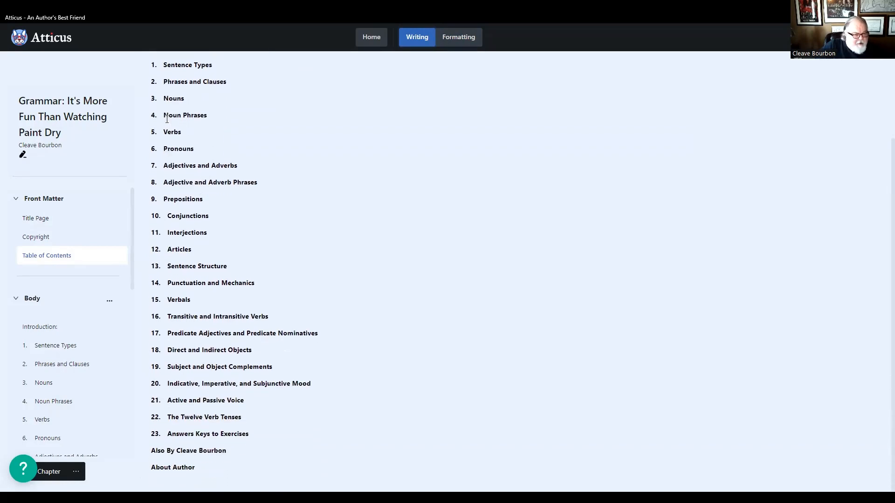
scroll(161, 131, up, 1)
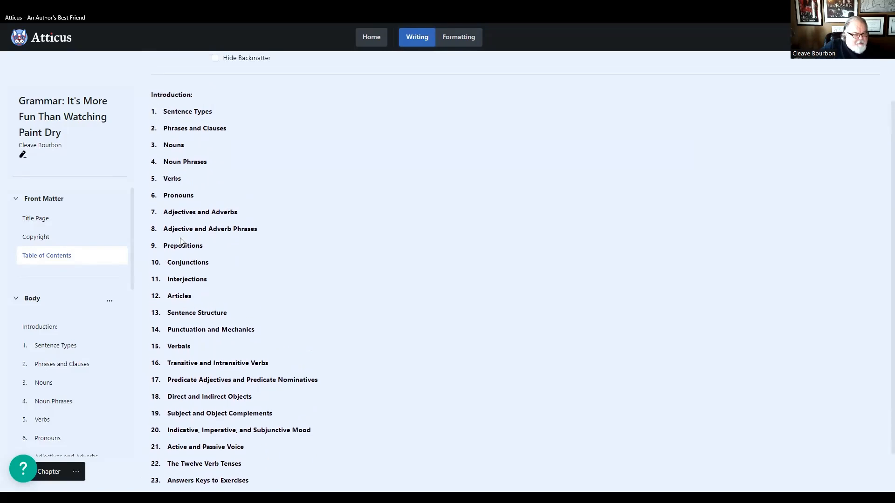
scroll(189, 258, down, 1)
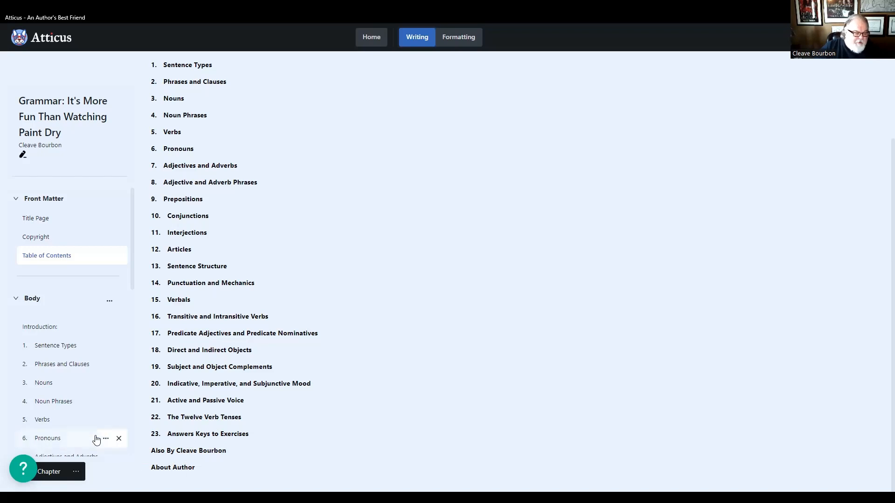
scroll(89, 436, down, 2)
scroll(80, 434, down, 8)
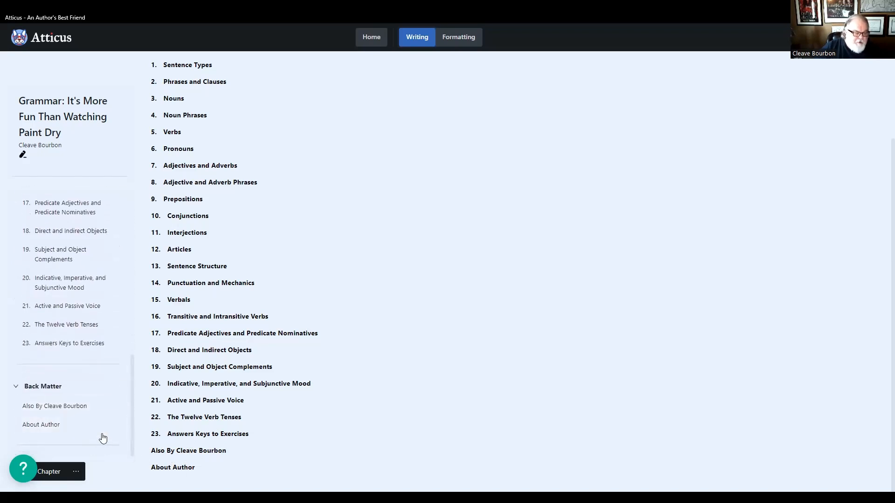
scroll(99, 433, up, 3)
scroll(100, 431, up, 7)
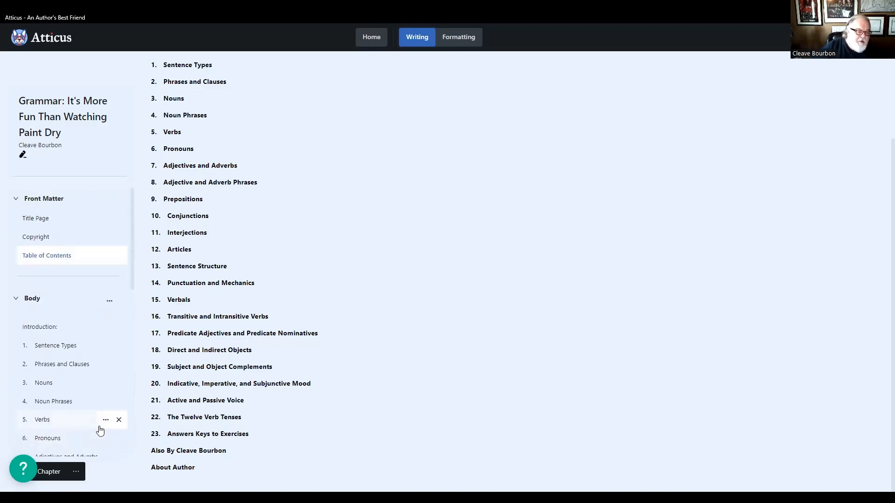
click(41, 328)
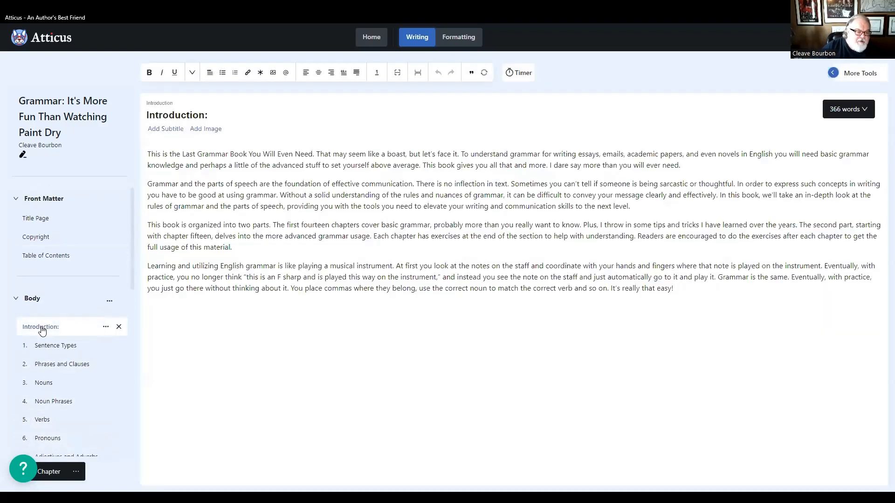
- Open the Copyright page and insert the author's real name before the pen name on the copyright line
click(39, 238)
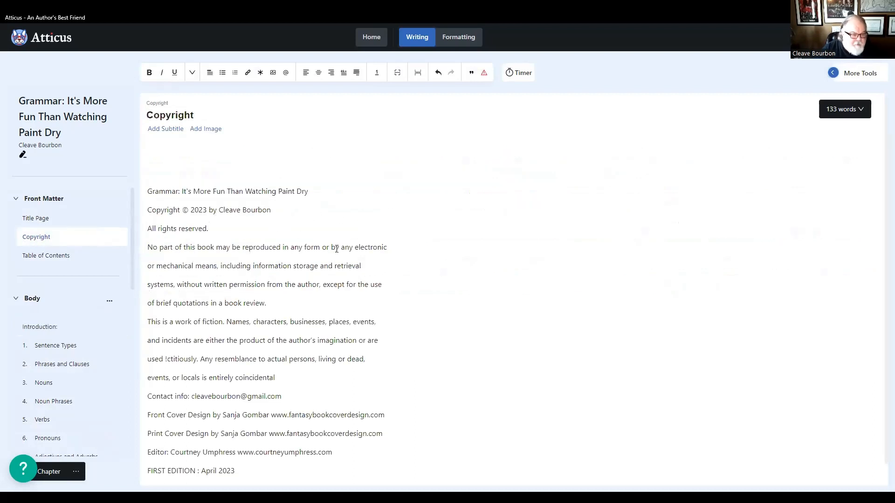
text(Mar)
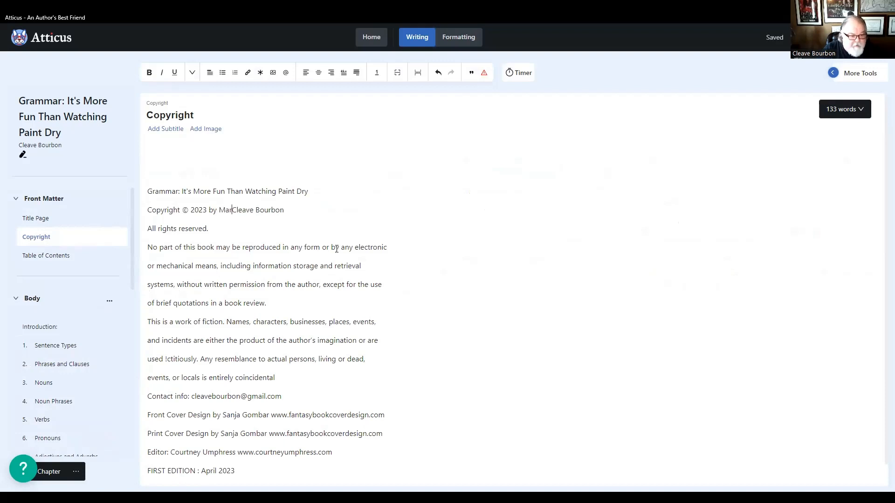
text(k Et)
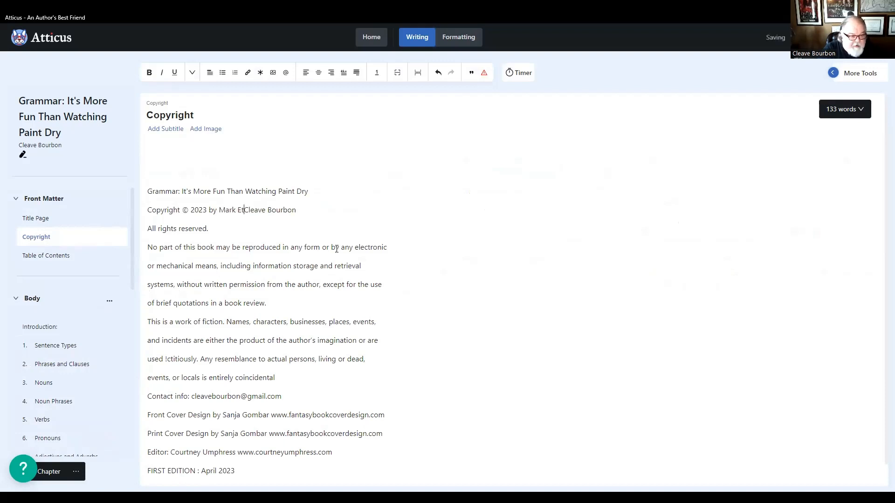
key(BackSpace)
text(. T)
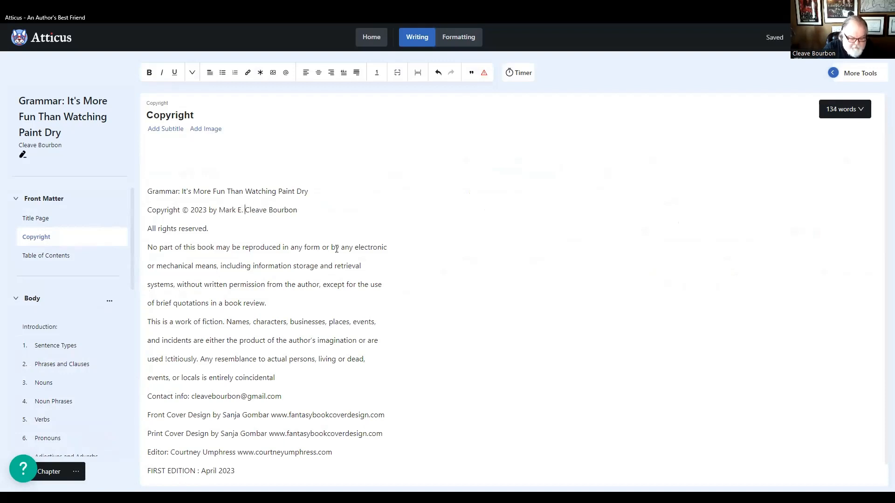
text(yson )
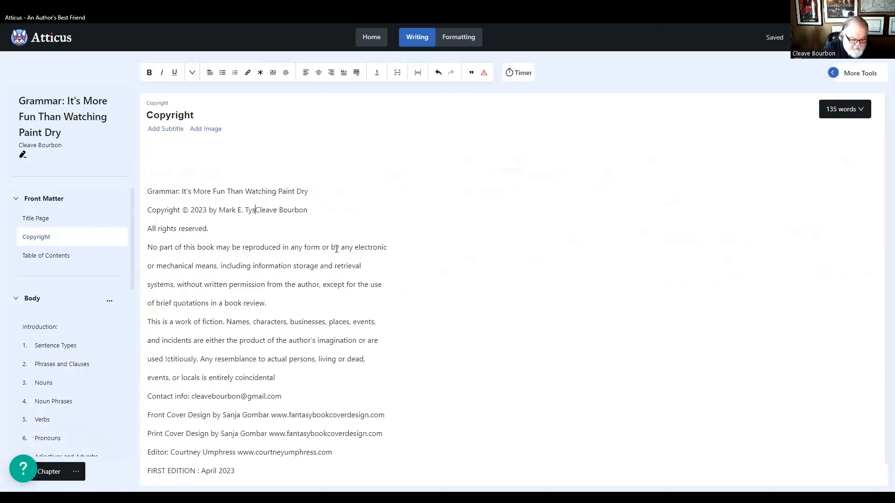
text(B.)
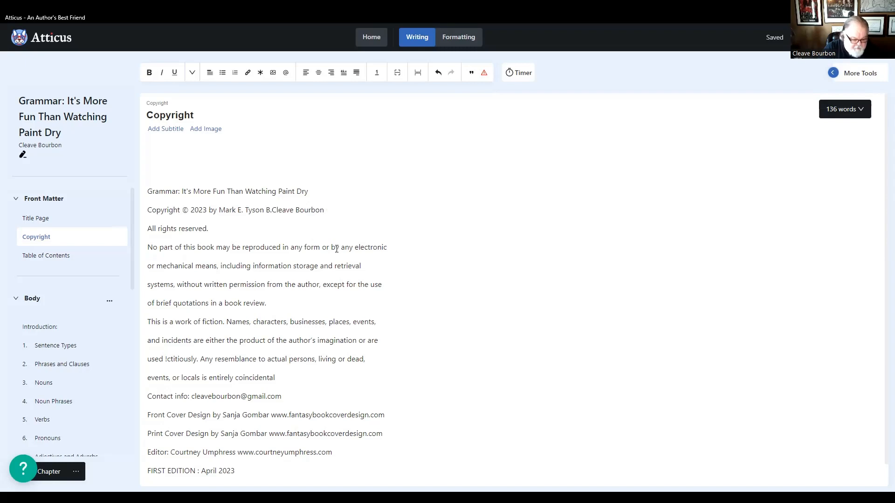
text(A. )
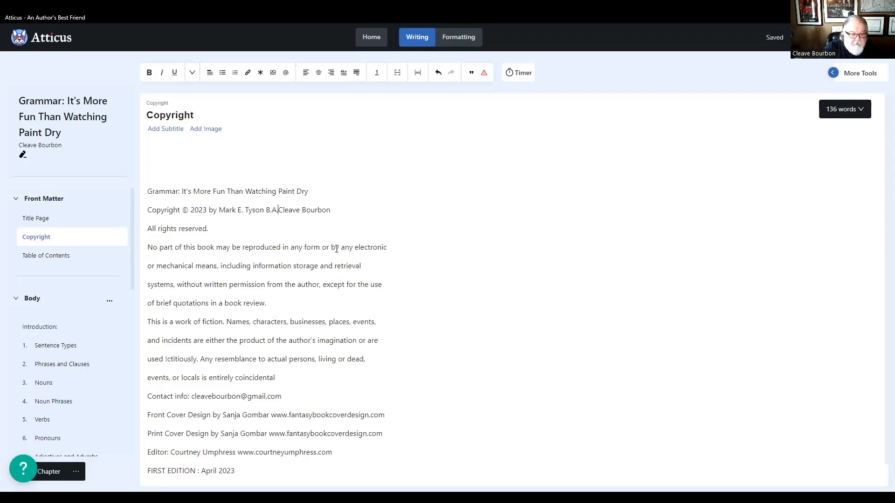
text(M.A)
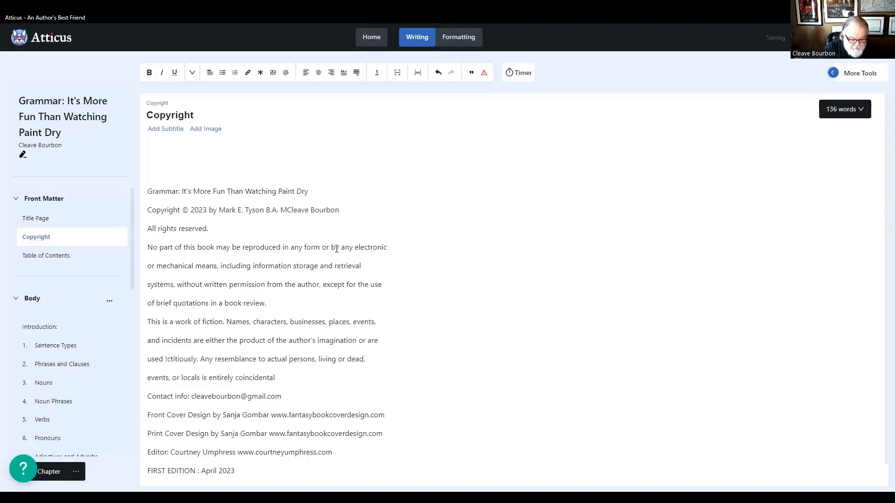
text(,)
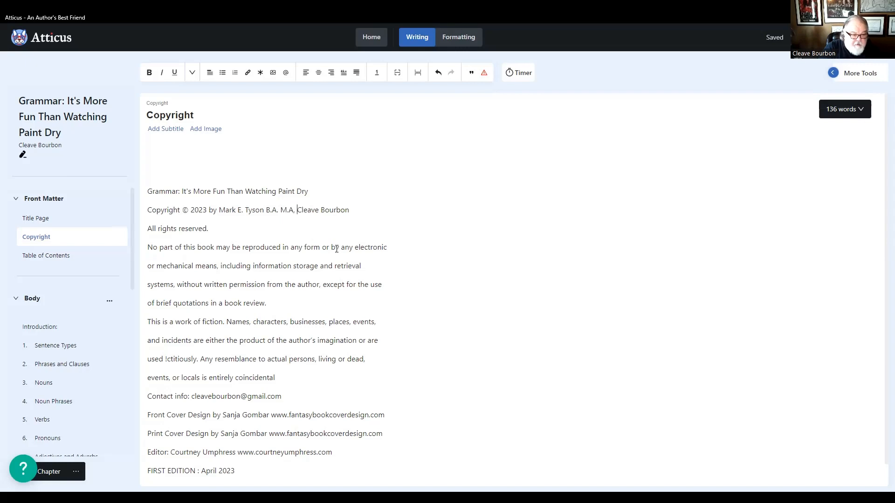
- Add "B.A. M.A. writing as" between the author's real name and the pen name on the copyright line
key(BackSpace)
key(BackSpace)
text(. writing )
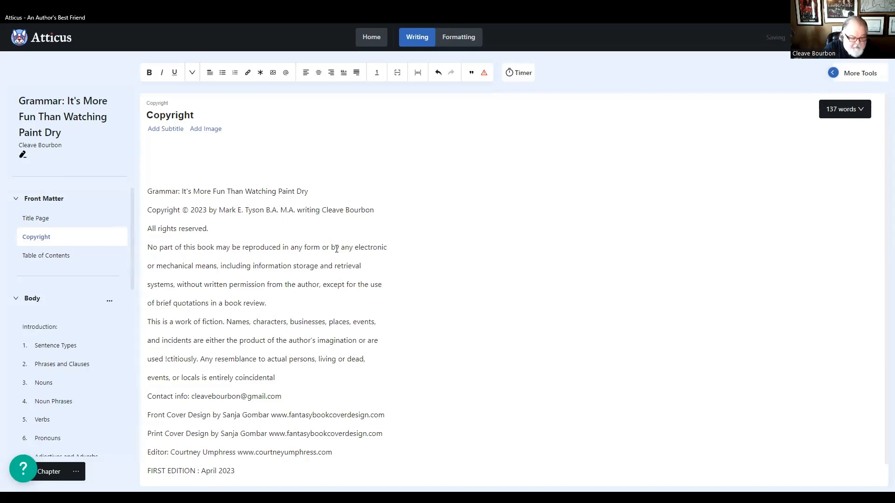
text(as)
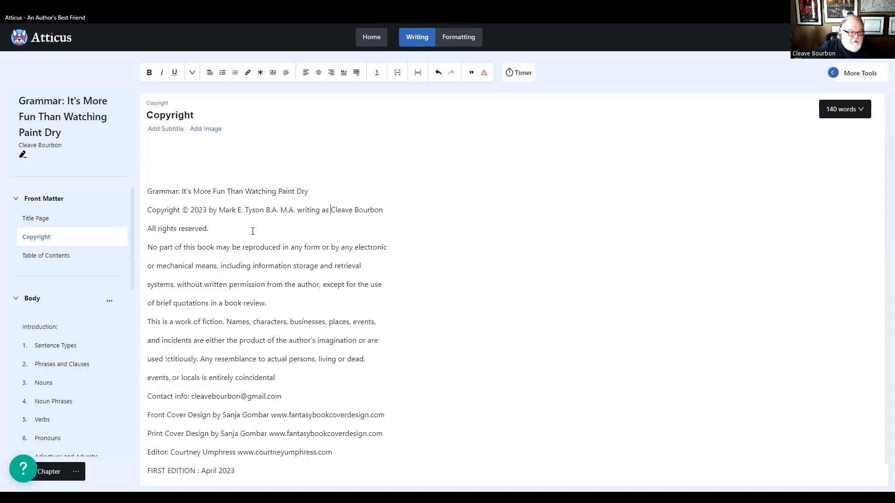
- Replace the designer's name and website in the Print Cover Design credit with "Shadesilver Publishing"
scroll(85, 396, down, 7)
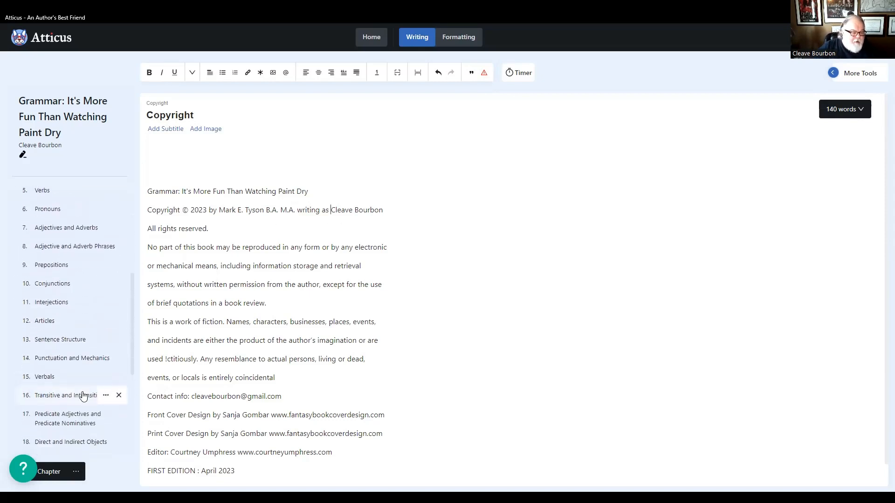
scroll(79, 400, down, 3)
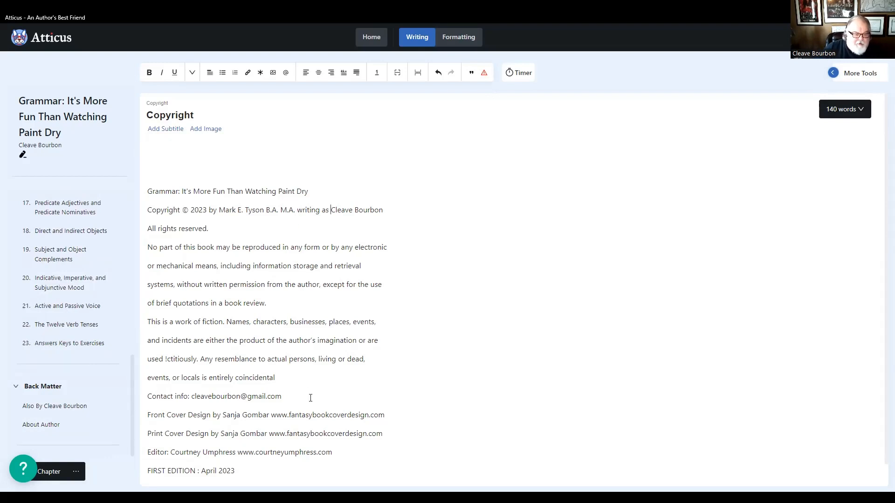
scroll(299, 395, down, 1)
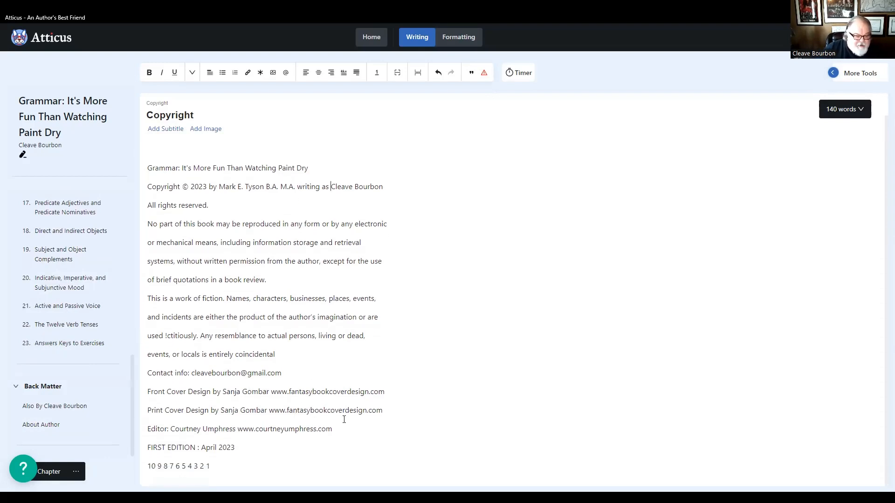
drag(389, 409, 222, 411)
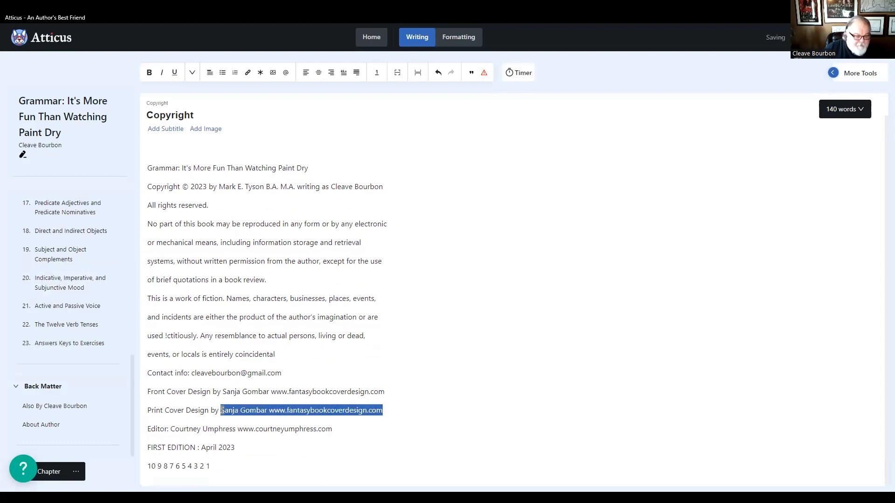
text(M)
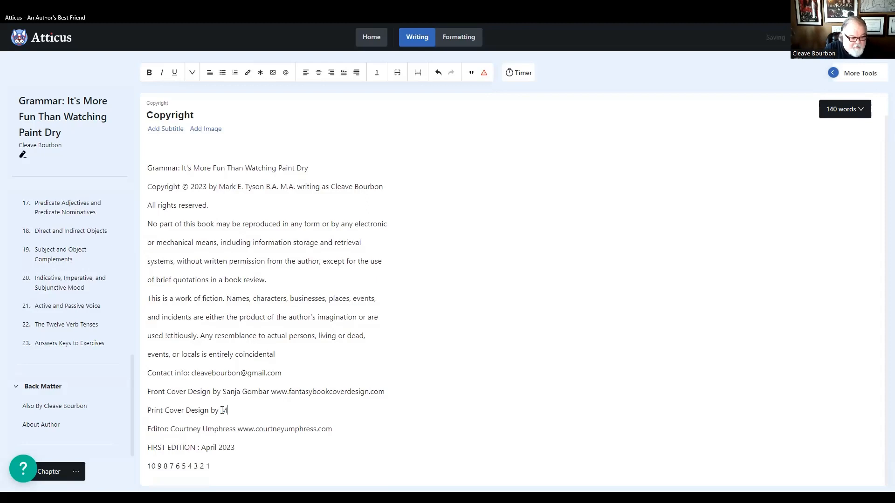
text(ark Tyso)
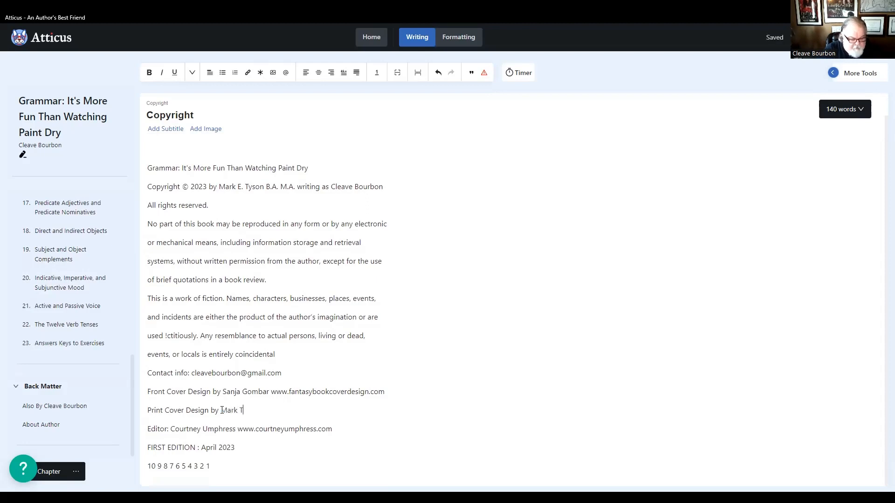
key(BackSpace)
key(BackSpace)
key(BackSpace)
key(BackSpace)
key(BackSpace)
key(BackSpace)
key(BackSpace)
key(BackSpace)
key(BackSpace)
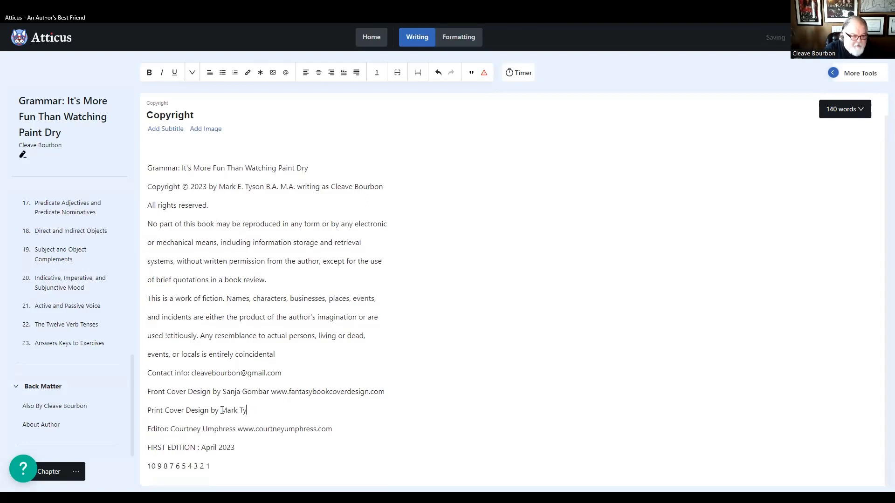
text(Shadesilv)
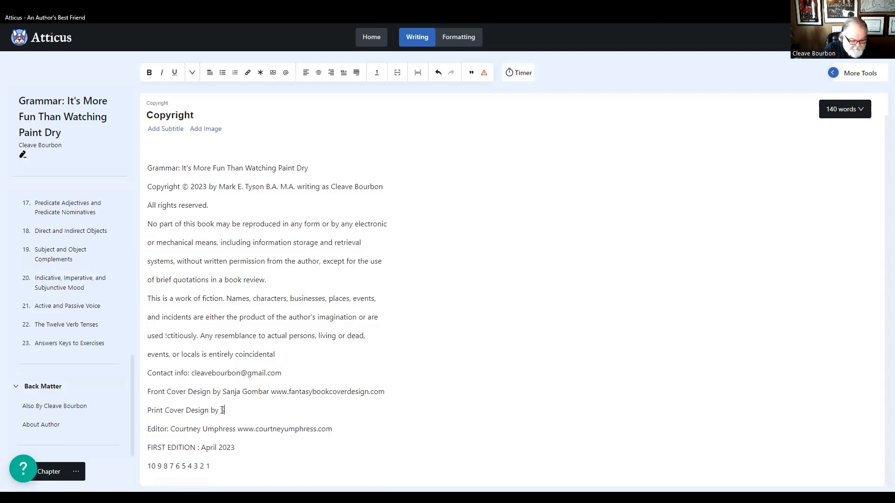
text(er P)
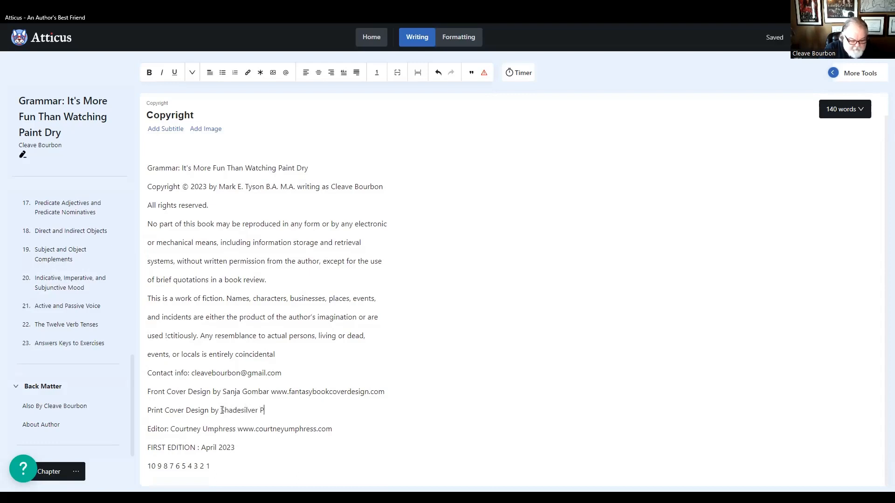
text(ublishing)
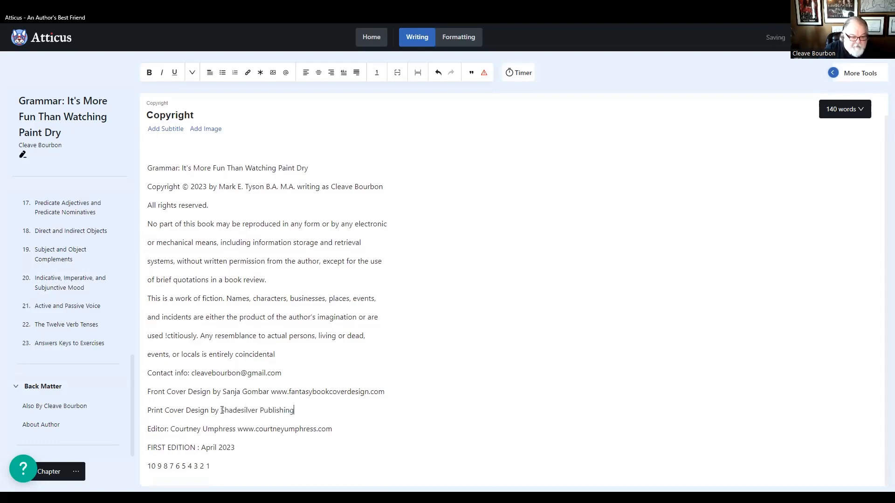
- Try to reuse "Shadesilver Publishing" from the print cover credit for the Front Cover Design credit
drag(294, 411, 221, 411)
right_click(240, 414)
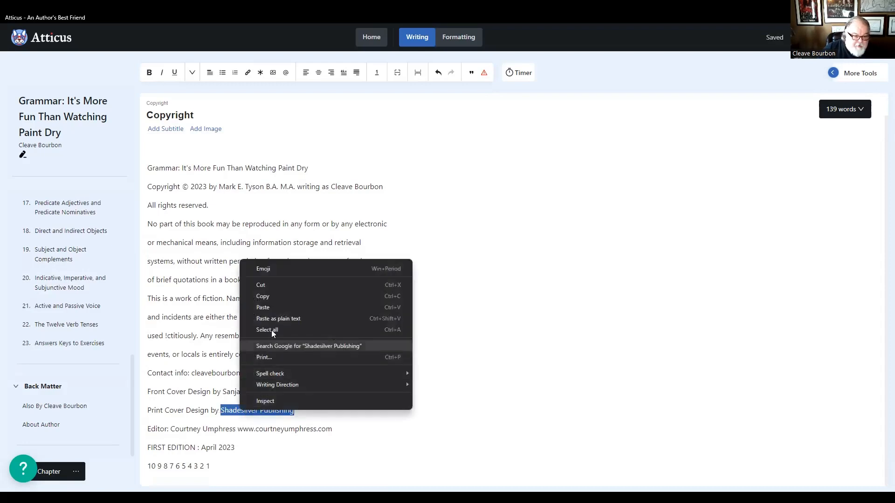
click(269, 297)
drag(385, 392, 223, 386)
right_click(230, 390)
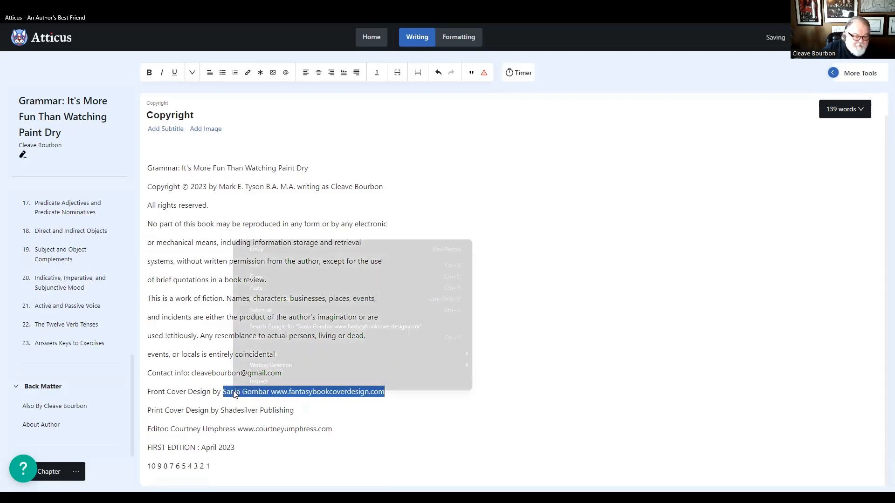
click(259, 278)
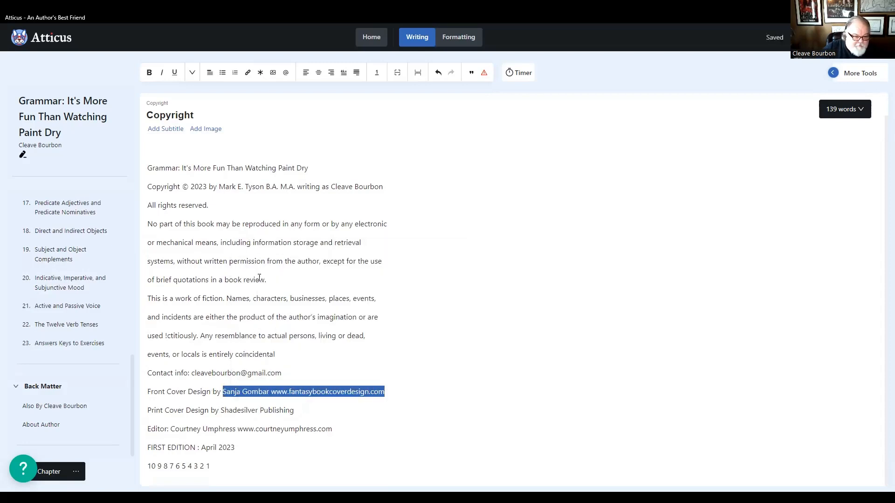
- Copy "Shadesilver Publishing" from the print cover credit and paste it over the designer's name and website in the Front Cover Design credit
drag(295, 411, 220, 411)
right_click(230, 412)
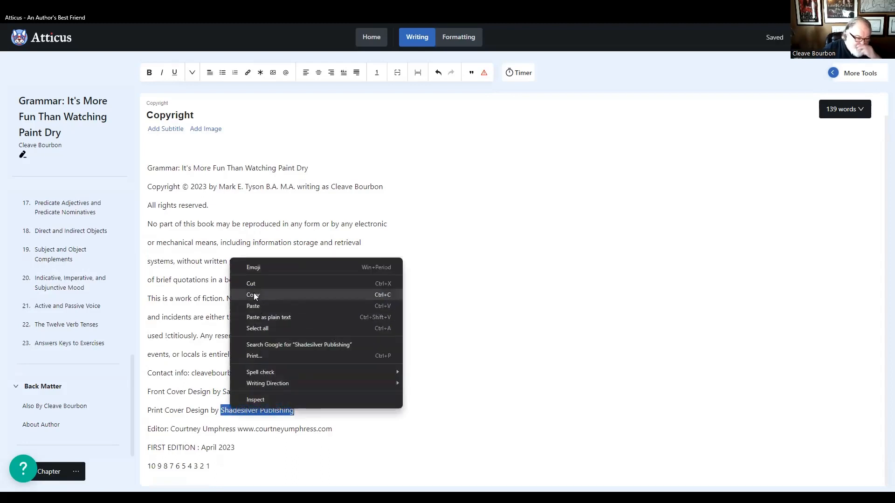
click(254, 294)
drag(385, 392, 223, 392)
right_click(246, 396)
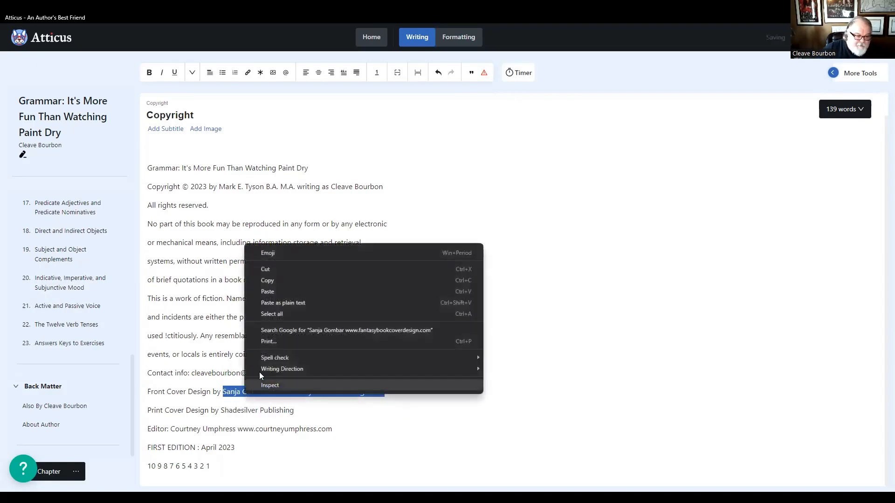
click(262, 291)
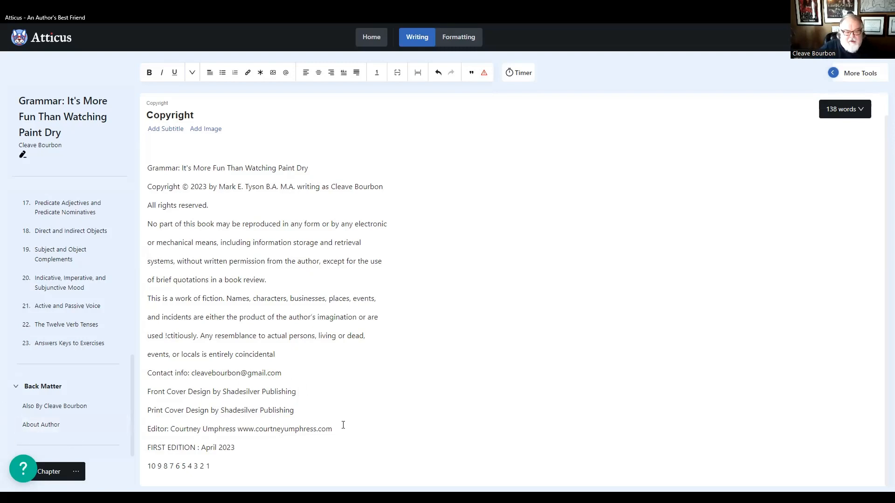
scroll(343, 423, up, 1)
scroll(345, 427, down, 1)
scroll(344, 426, up, 1)
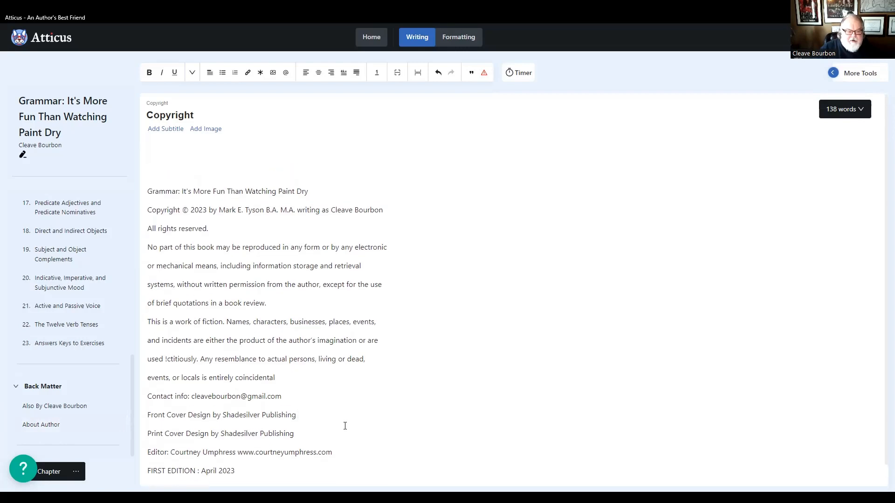
scroll(344, 426, down, 1)
scroll(346, 420, up, 1)
scroll(348, 408, down, 1)
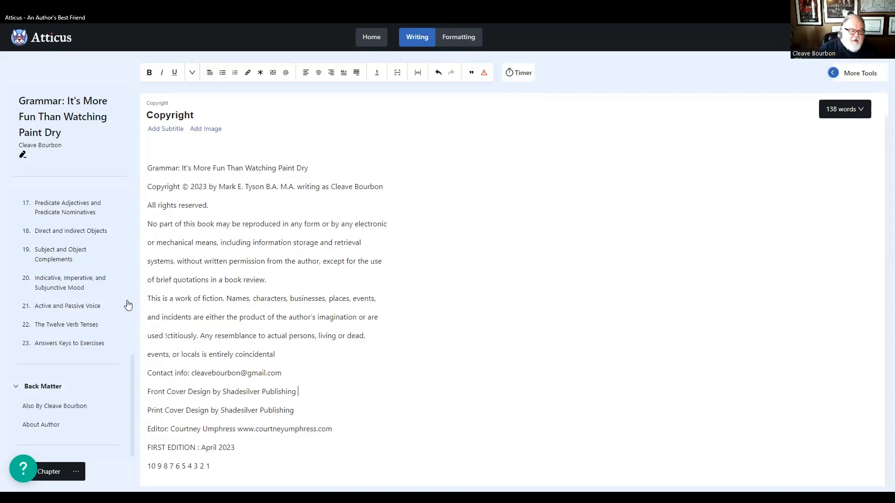
- Open the Sentence Types chapter and look over its explanations of the four sentence types
scroll(100, 321, up, 8)
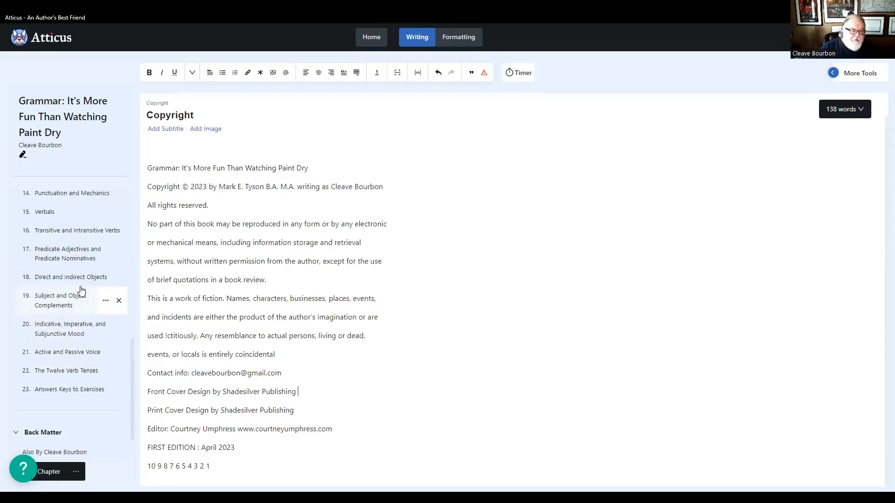
scroll(61, 268, up, 2)
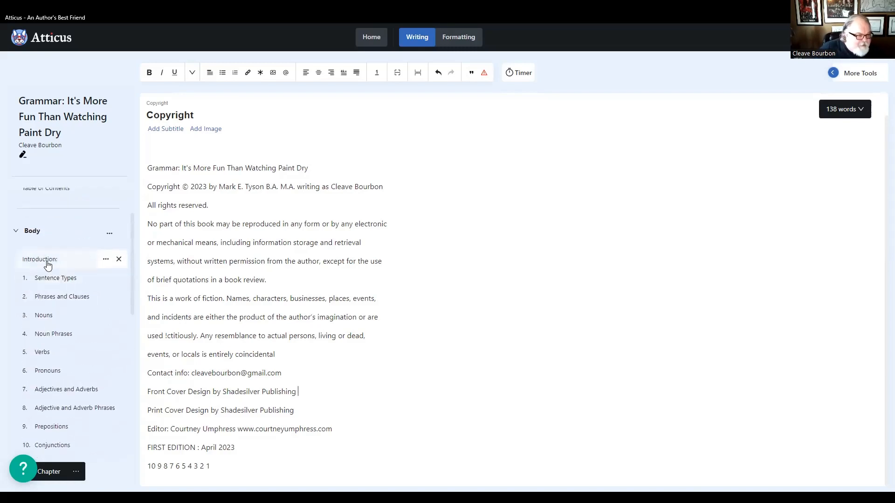
click(47, 263)
click(55, 277)
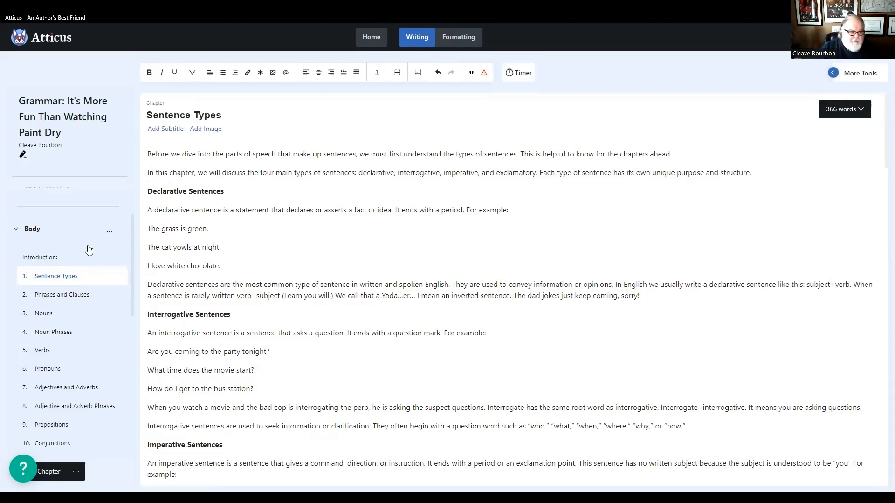
scroll(90, 250, down, 2)
scroll(88, 251, up, 1)
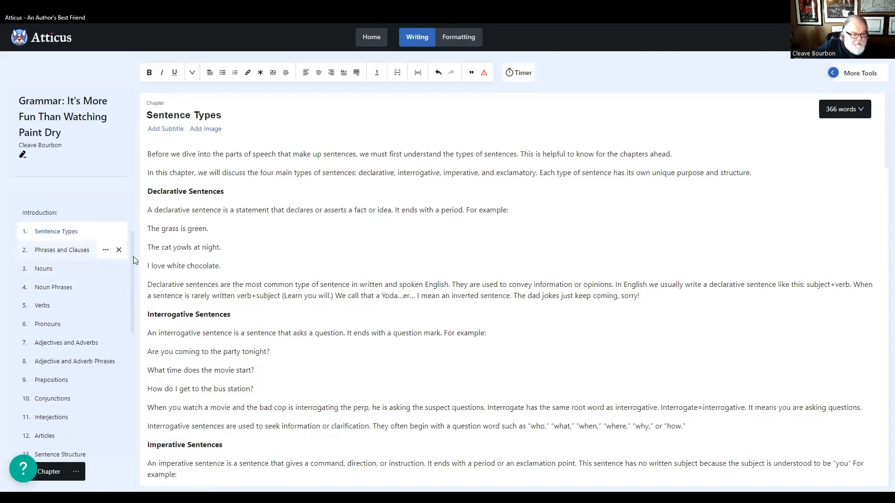
scroll(246, 332, down, 10)
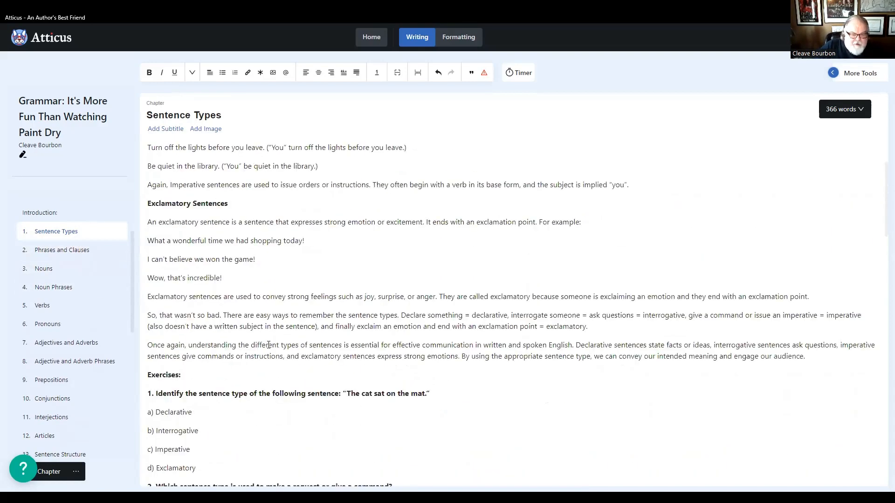
scroll(268, 344, up, 10)
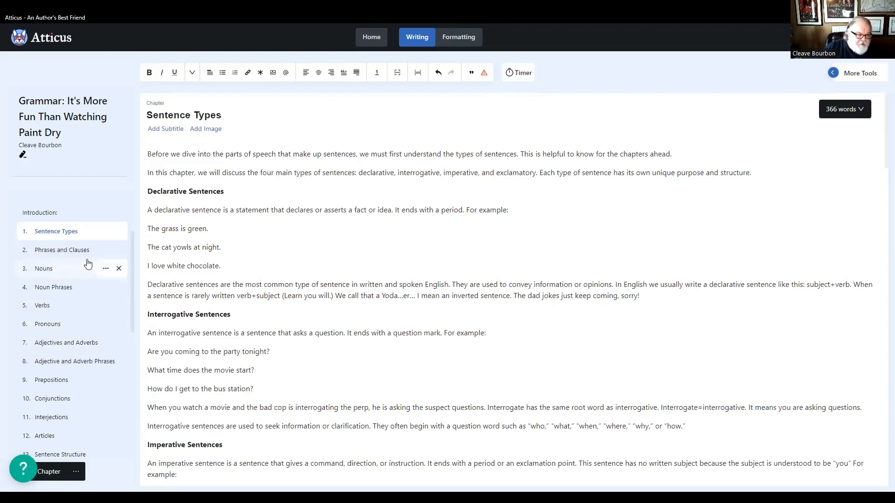
- Check the multiple-choice exercises of the Sentence Types chapter through to the last question
mouse_move(73, 256)
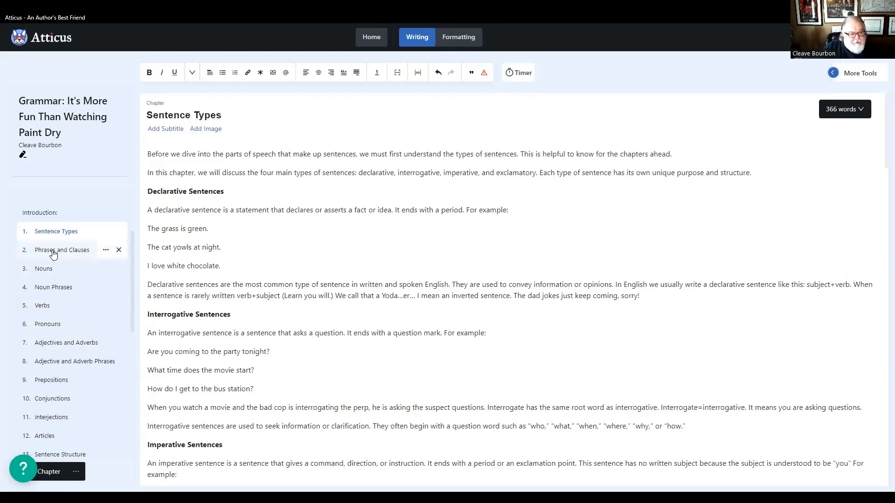
scroll(180, 313, down, 8)
scroll(180, 312, down, 15)
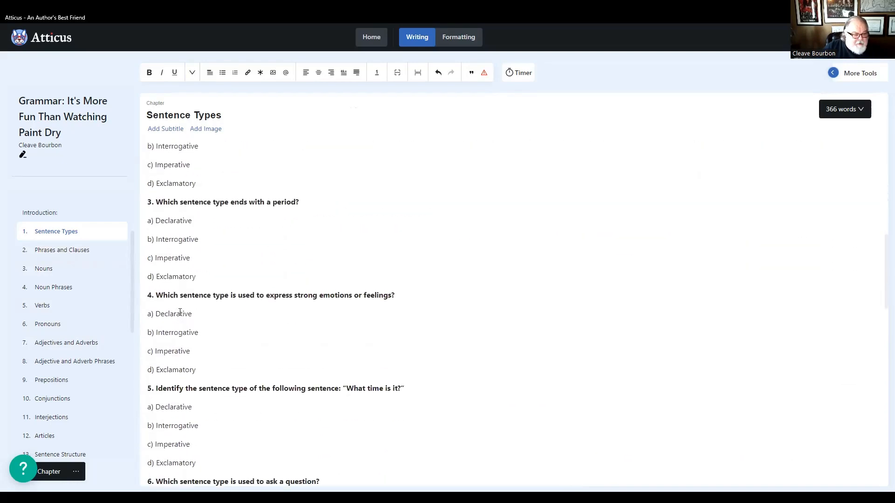
scroll(179, 312, down, 15)
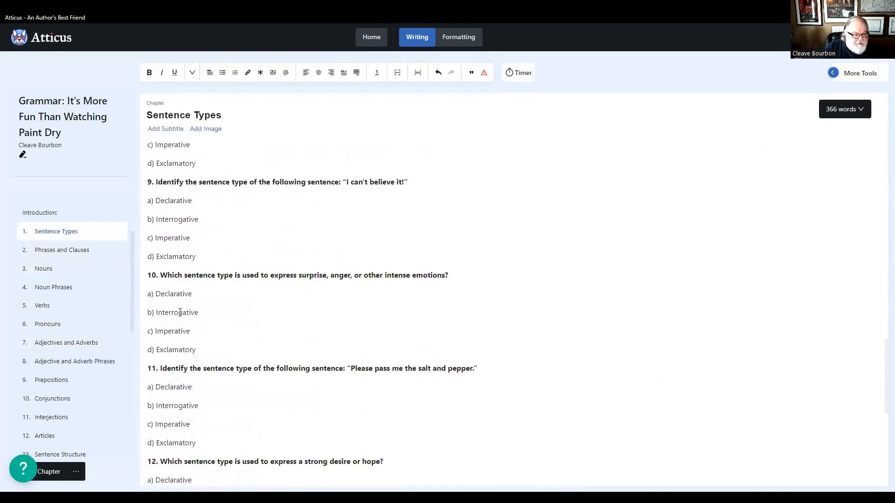
scroll(180, 312, down, 2)
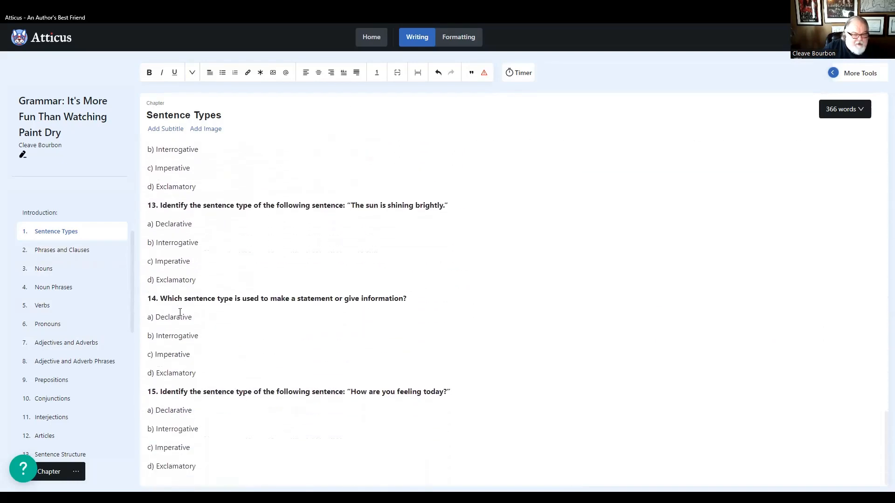
- Open the Phrases and Clauses chapter and check its text and exercises through to the end
click(55, 254)
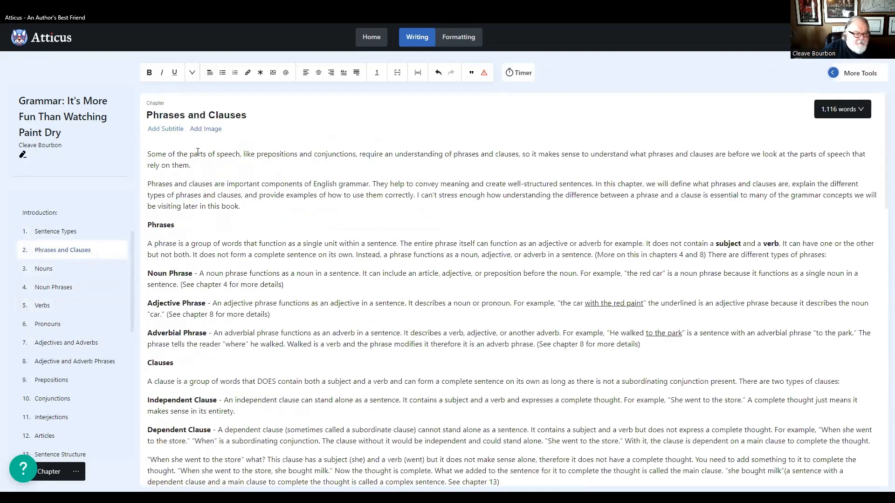
scroll(255, 239, down, 1)
scroll(255, 244, down, 5)
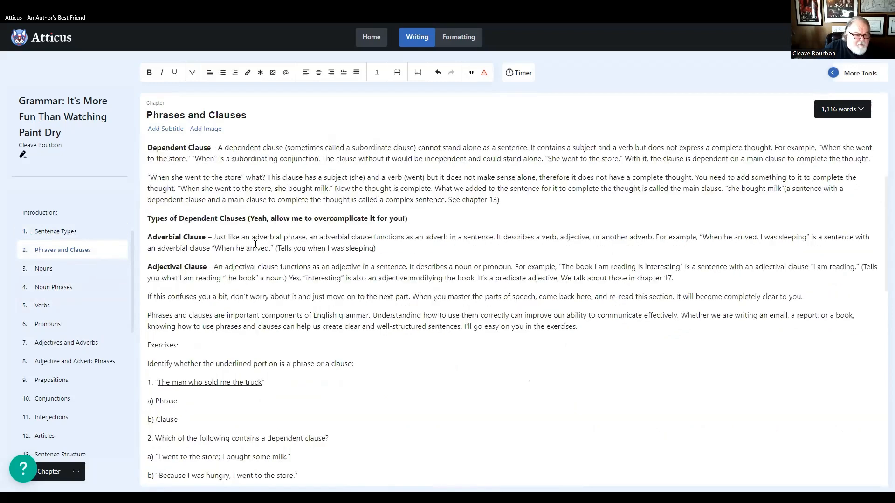
scroll(256, 244, down, 12)
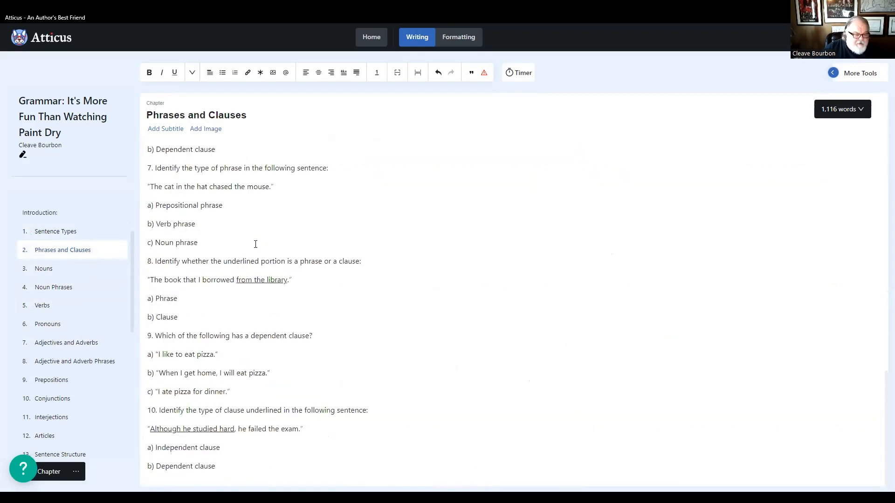
- Open the Nouns chapter and examine its formatted iPad preview from the heading to the exercises line
click(51, 273)
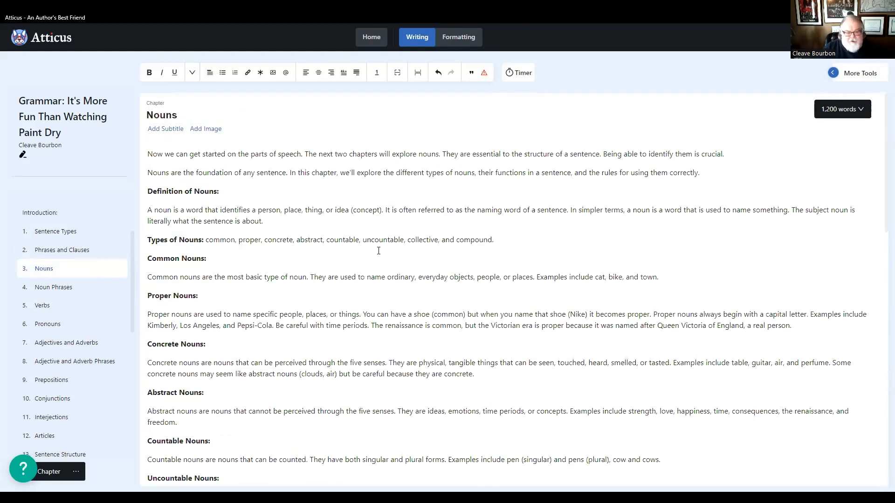
click(457, 42)
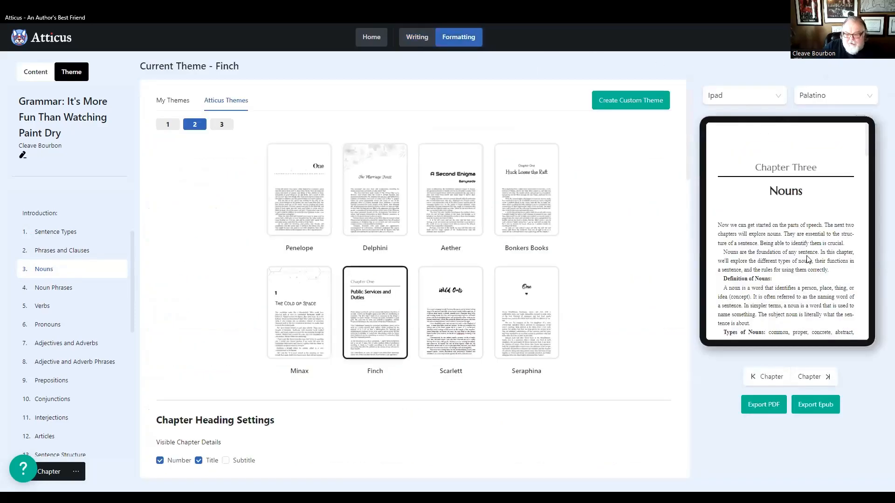
scroll(792, 261, down, 10)
scroll(796, 275, down, 10)
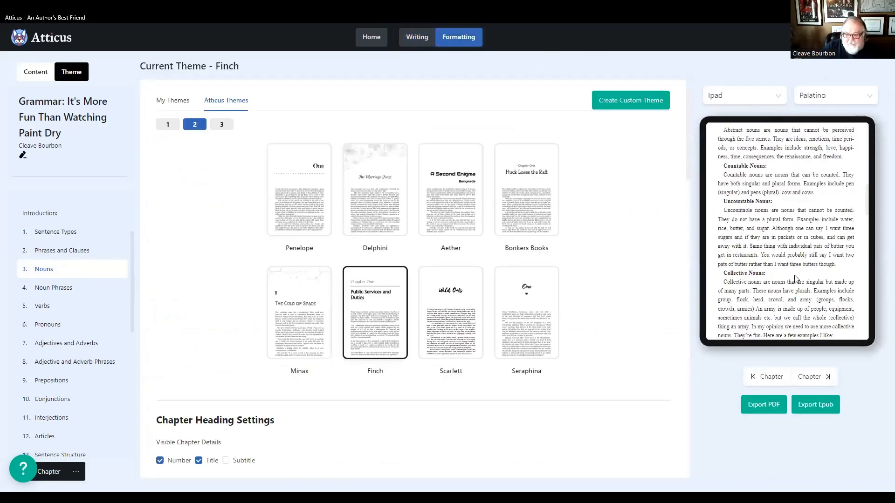
scroll(796, 276, down, 10)
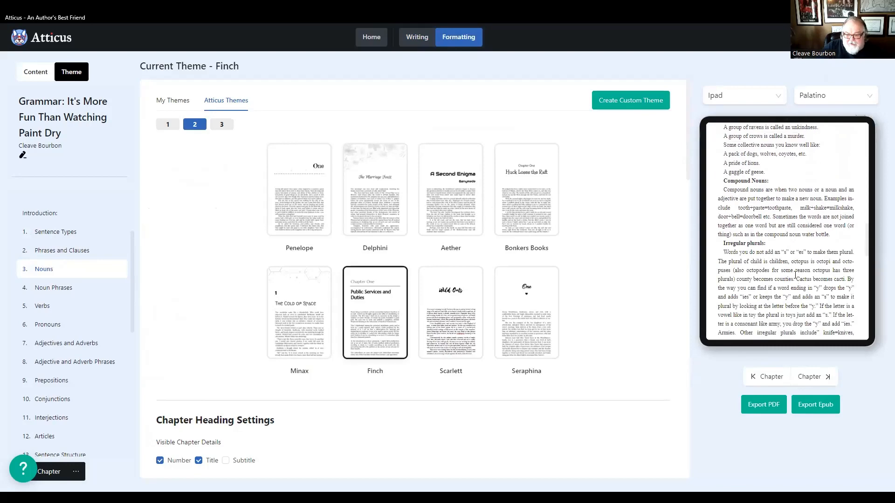
scroll(795, 276, down, 10)
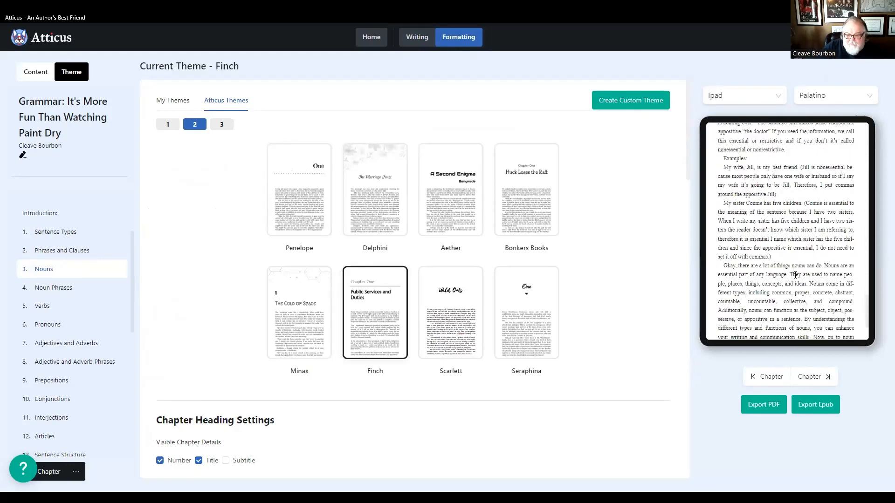
scroll(801, 302, up, 5)
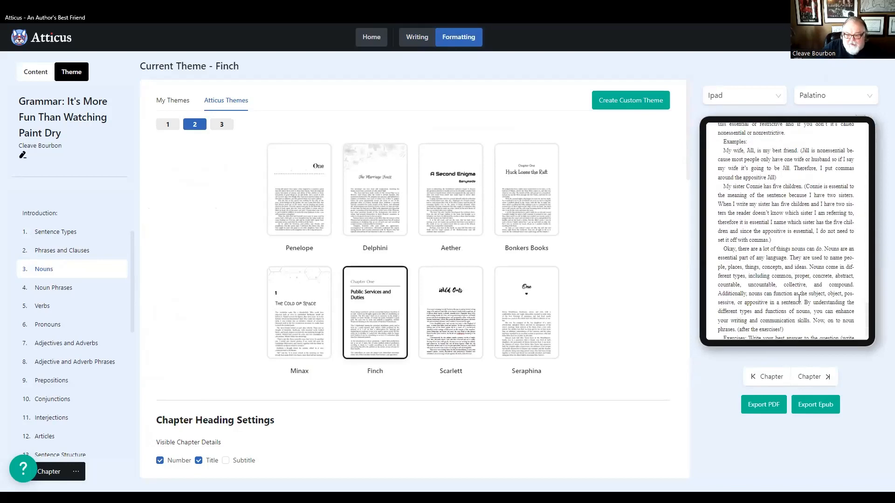
scroll(792, 317, down, 5)
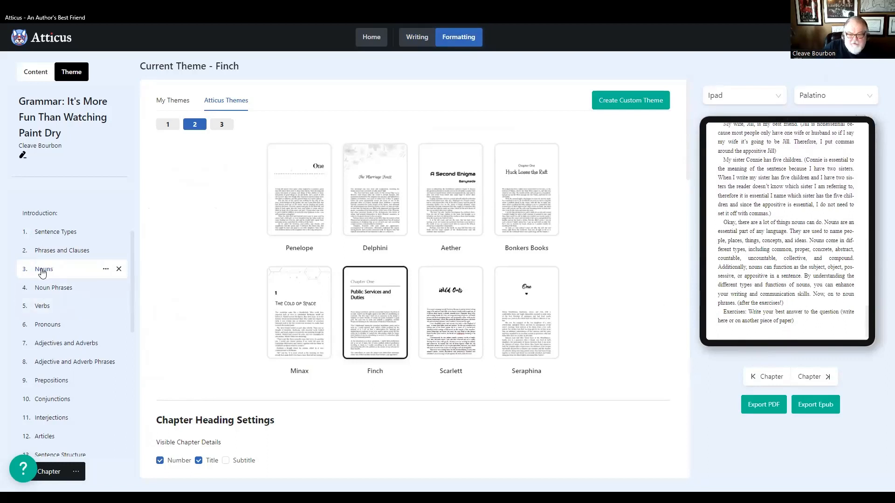
- Return to the editable text of the Nouns chapter and check where its exercises section ends
click(421, 36)
scroll(311, 318, down, 3)
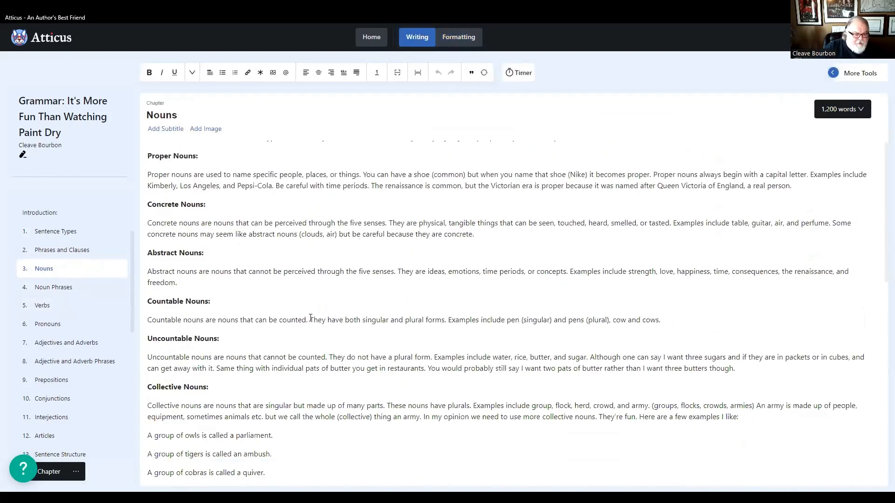
scroll(310, 322, down, 12)
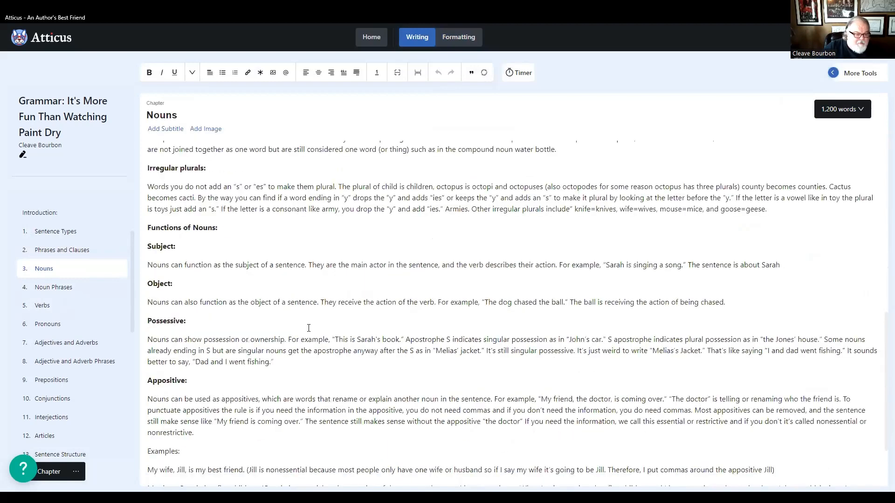
scroll(308, 331, down, 2)
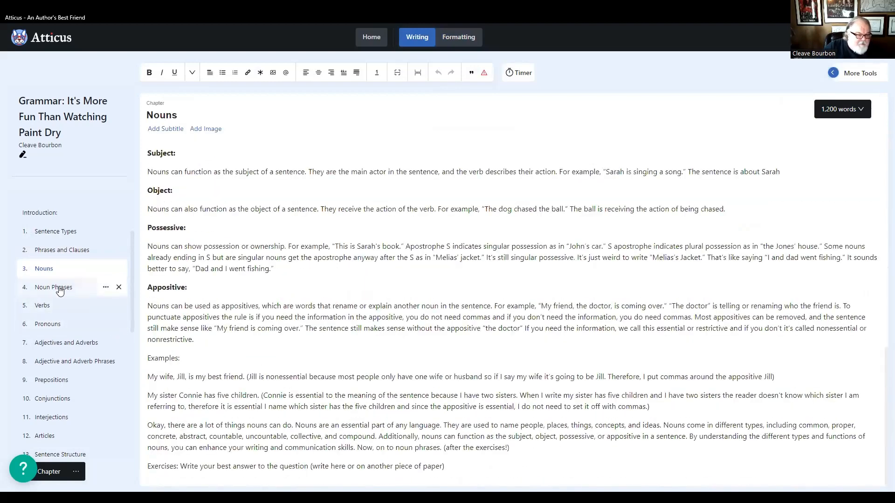
- Copy the numbered noun questions, "What is a common noun?" through "What is a plural noun?", from the start of the Noun Phrases chapter
click(60, 289)
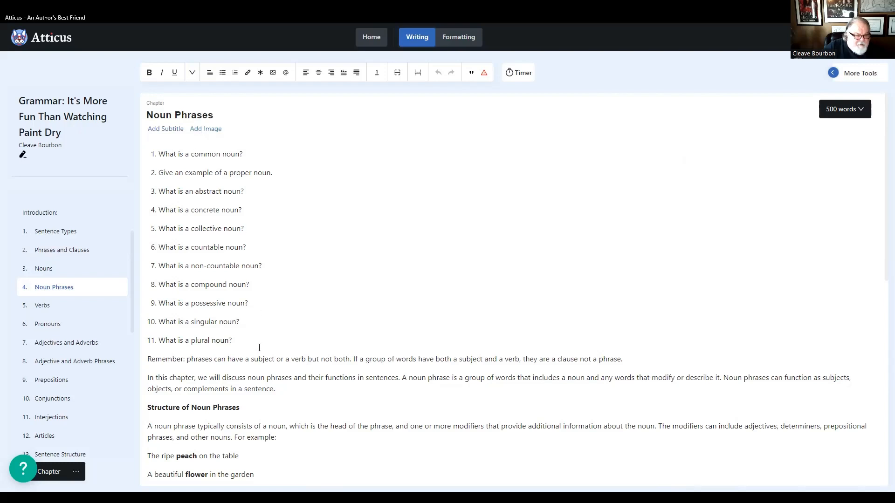
drag(244, 340, 144, 153)
right_click(179, 152)
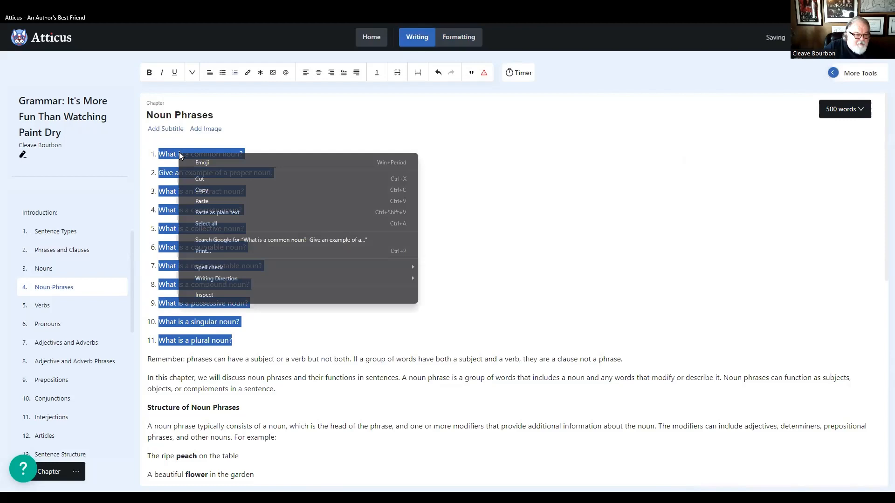
click(207, 190)
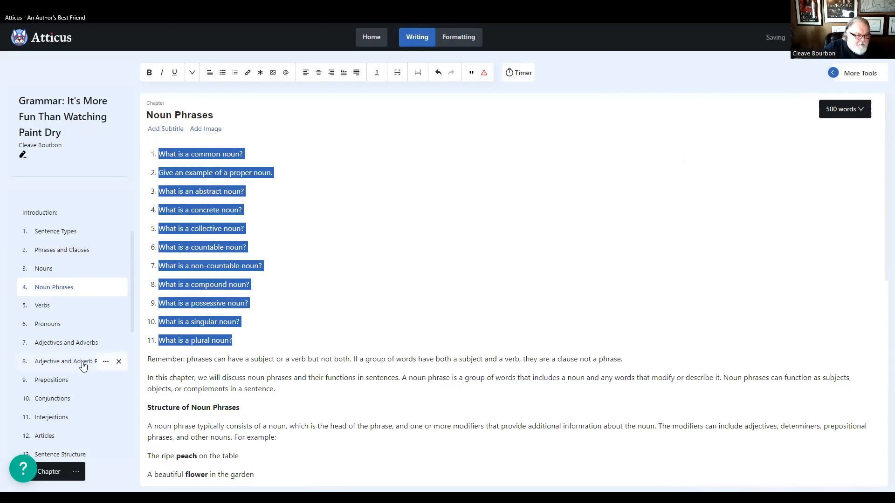
- Bold the line "Exercises: Write your best answer to the question (write here or on another piece of paper)" at the end of the Nouns chapter
click(44, 270)
scroll(292, 421, down, 1)
scroll(292, 421, down, 15)
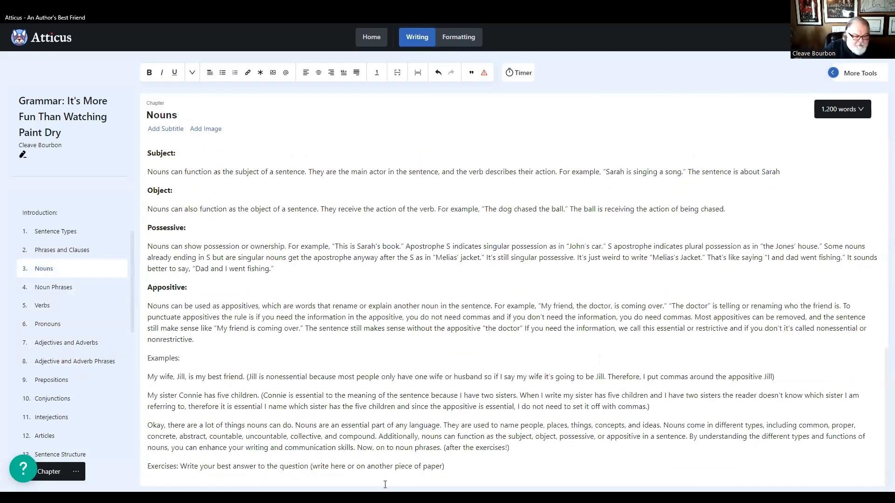
drag(458, 468, 142, 468)
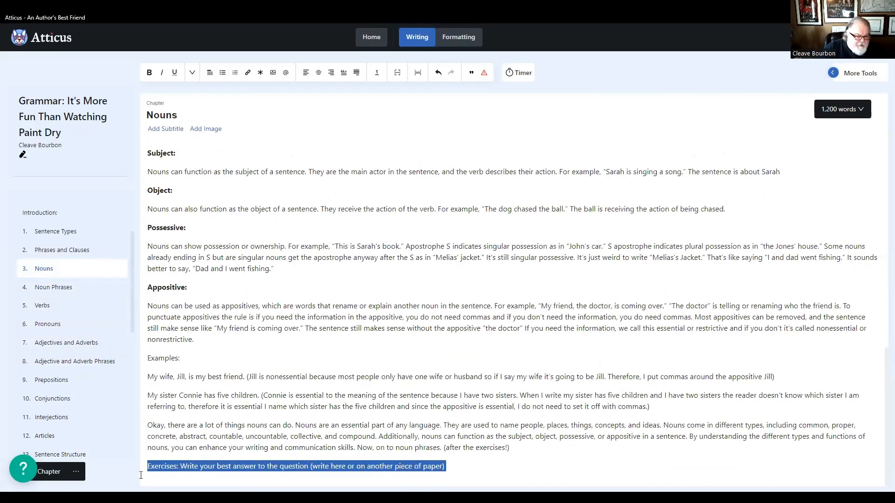
click(149, 72)
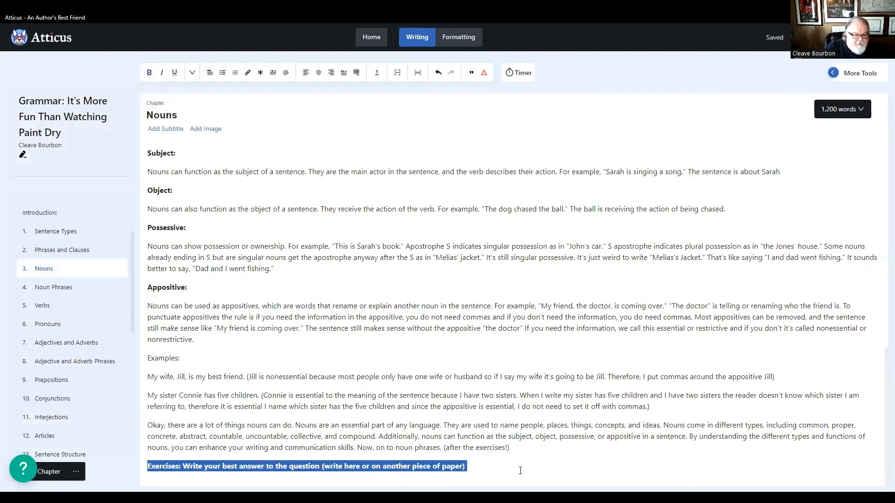
- Paste the copied noun questions on a new line below the exercises heading at the end of the Nouns chapter
click(470, 465)
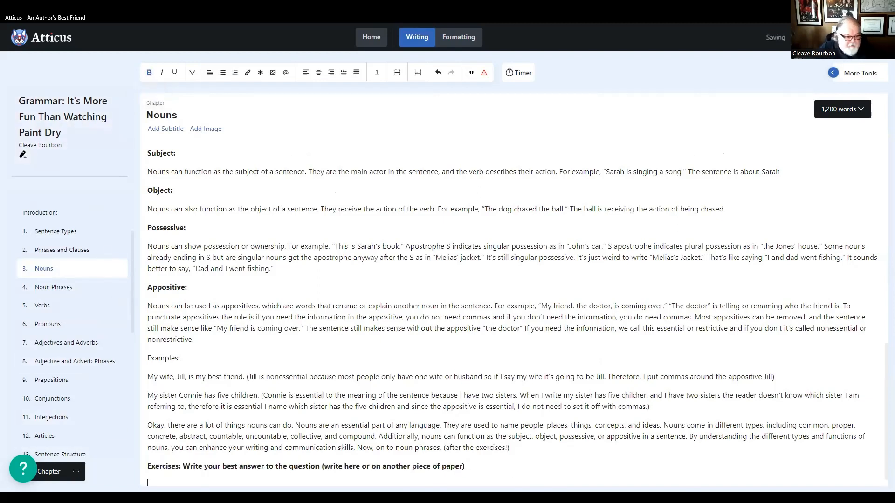
key(Return)
right_click(156, 480)
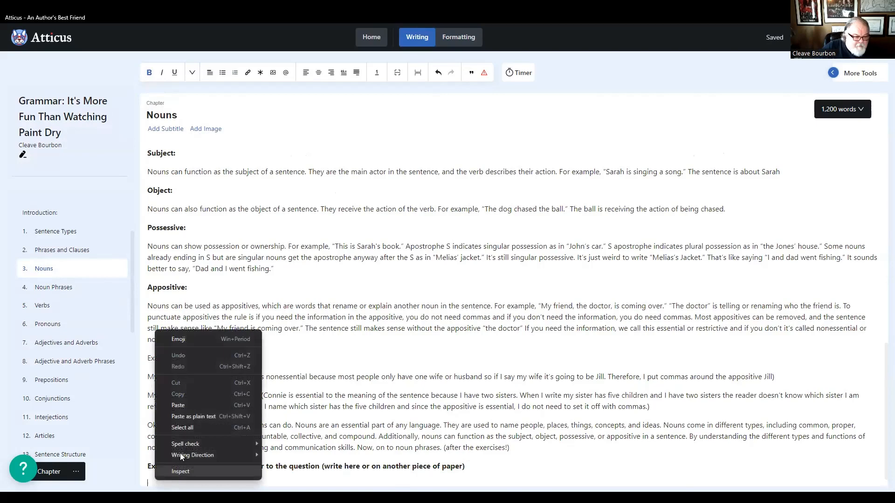
click(180, 405)
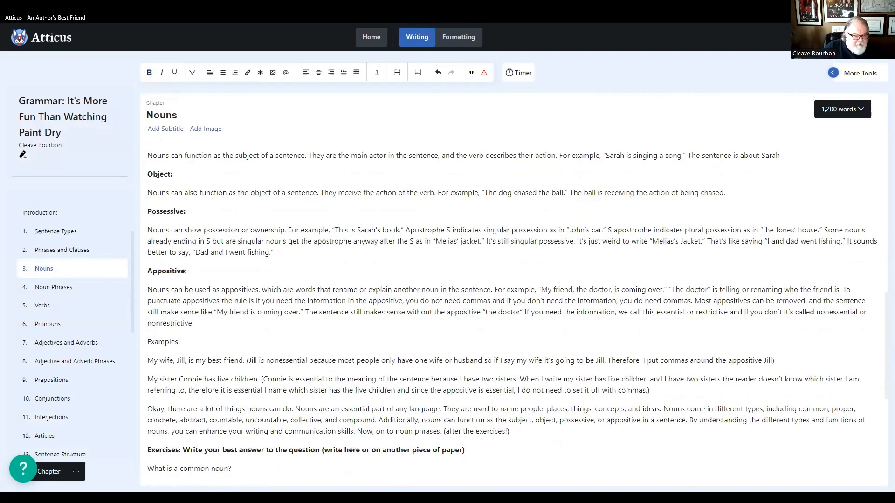
scroll(278, 473, down, 7)
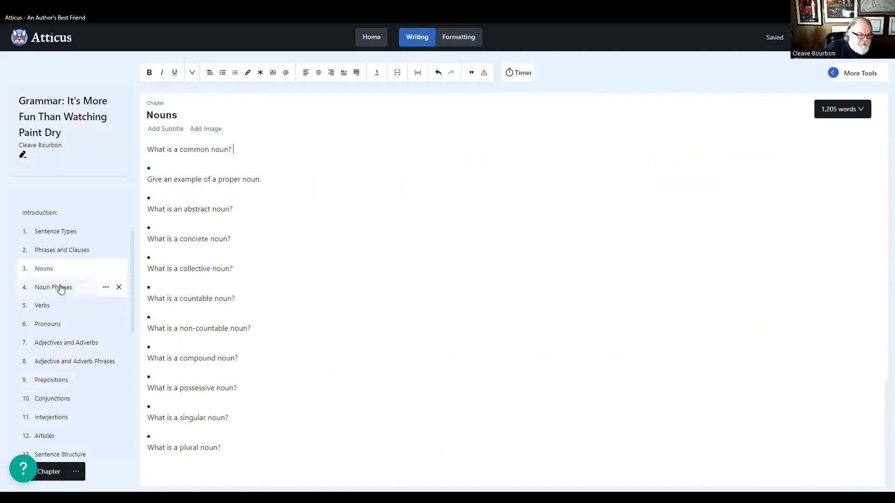
- Delete the misplaced numbered noun questions from the start of the Noun Phrases chapter
click(59, 287)
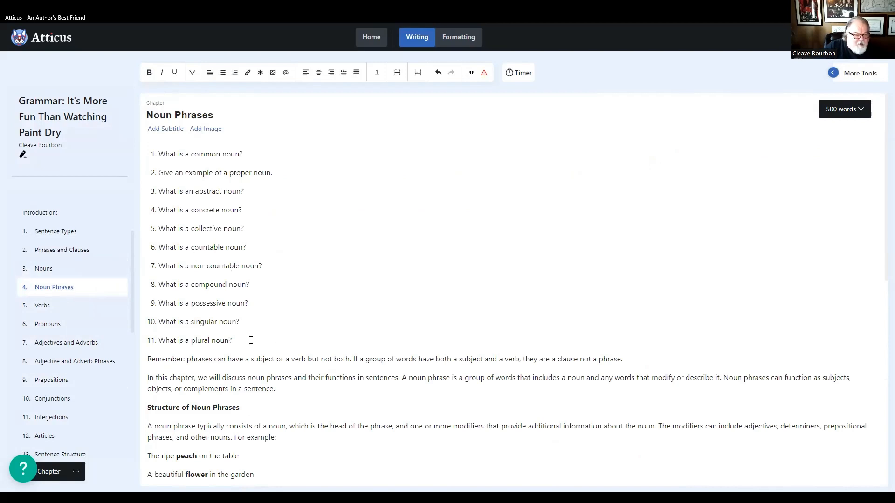
drag(250, 341, 150, 148)
key(BackSpace)
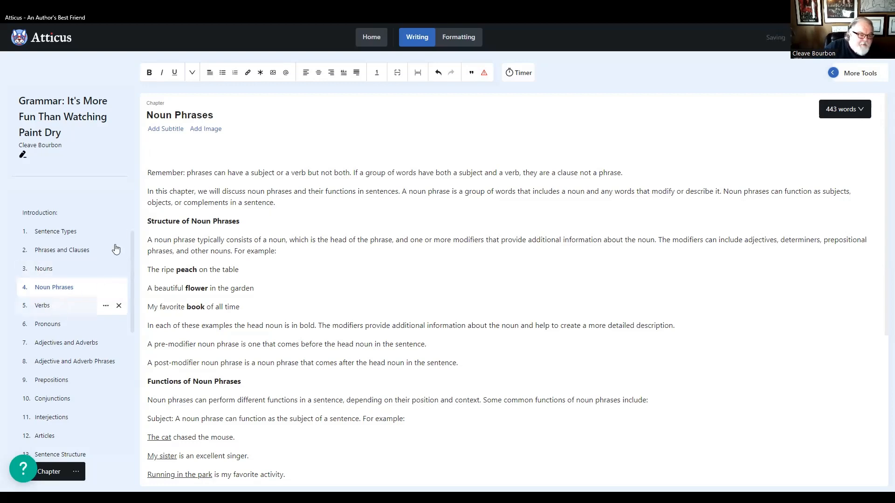
- Bold the line "Exercises:" at the end of the Noun Phrases chapter
scroll(237, 327, down, 5)
scroll(237, 326, down, 1)
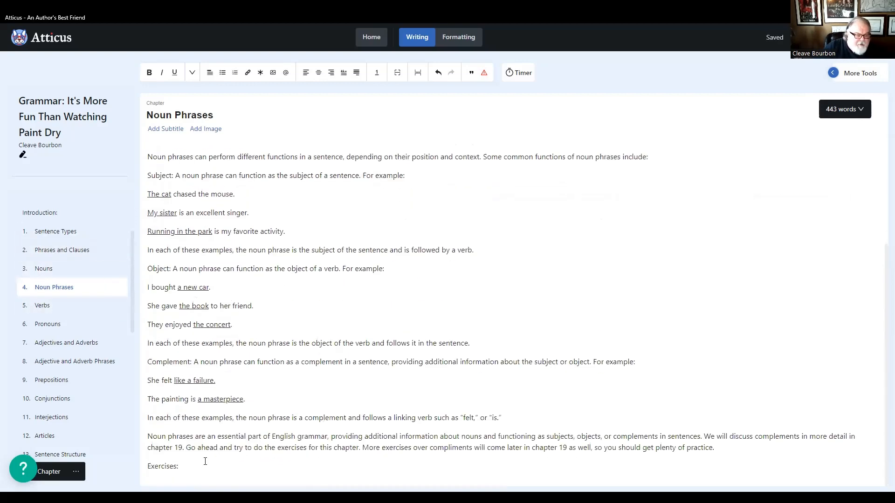
click(193, 468)
drag(154, 470, 135, 470)
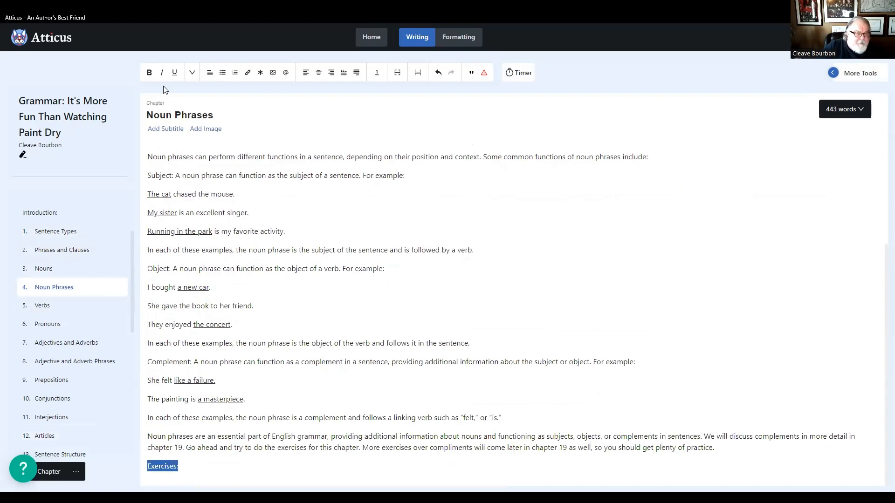
click(149, 73)
- Copy the numbered noun phrase questions, "What is a noun phrase?" through "What is a head noun in a noun phrase?", from the start of the Verbs chapter
click(47, 306)
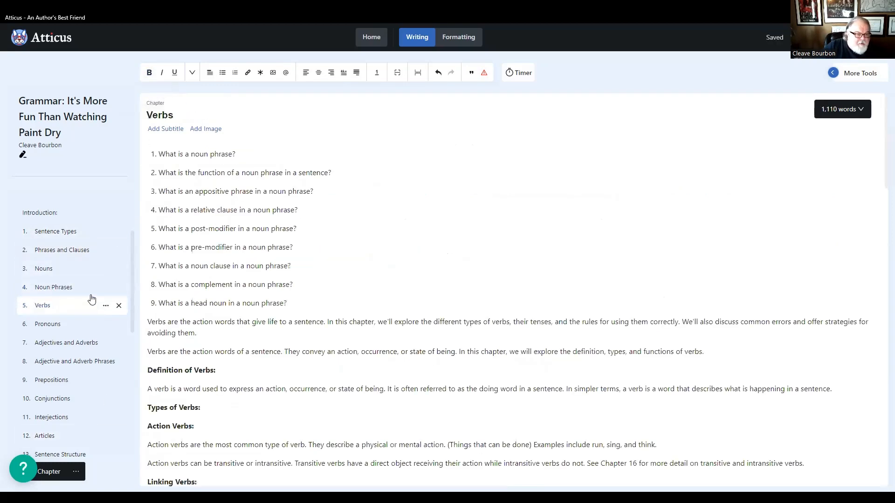
drag(296, 304, 154, 153)
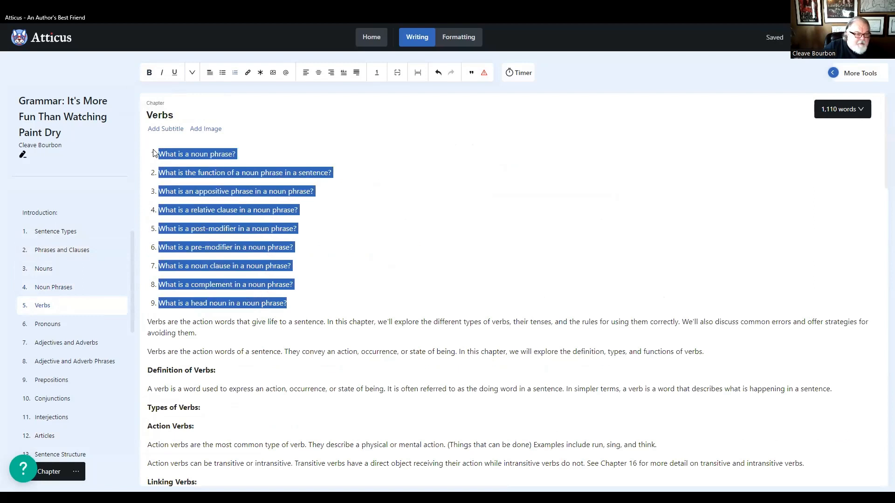
right_click(196, 151)
click(221, 187)
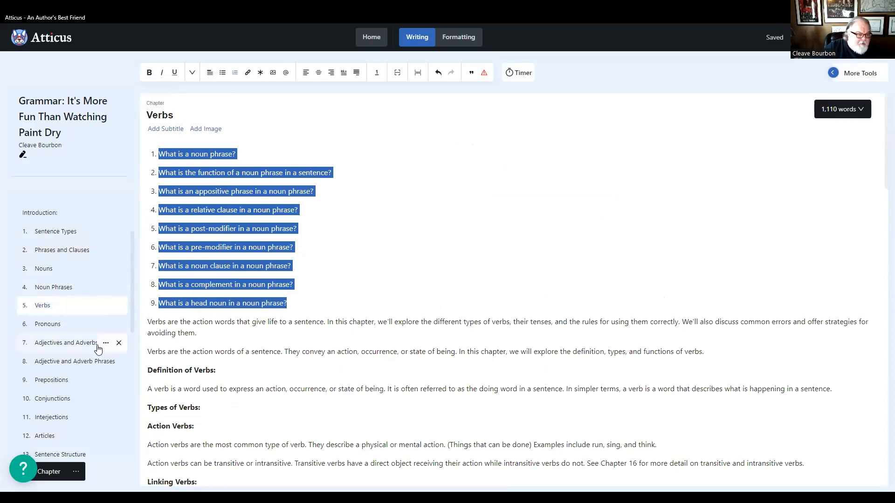
- Paste the copied noun phrase questions on a new line below the "Exercises:" heading at the end of the Noun Phrases chapter
click(47, 287)
scroll(368, 333, down, 5)
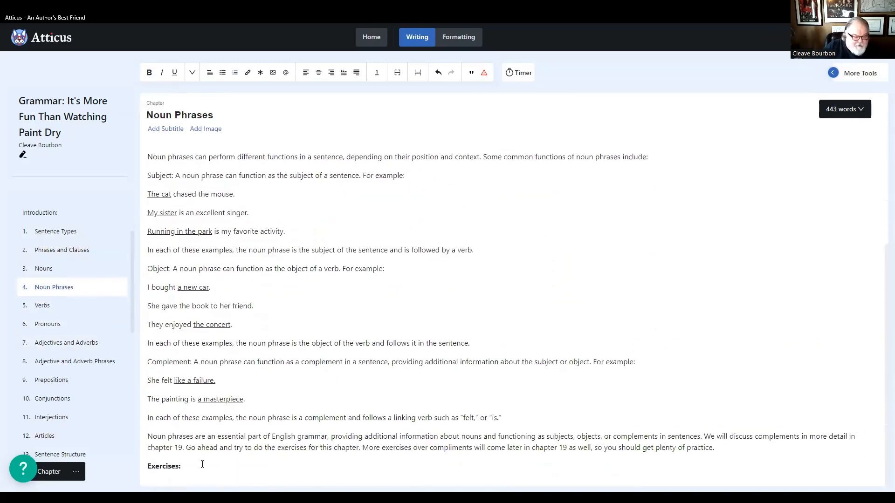
click(202, 465)
key(Return)
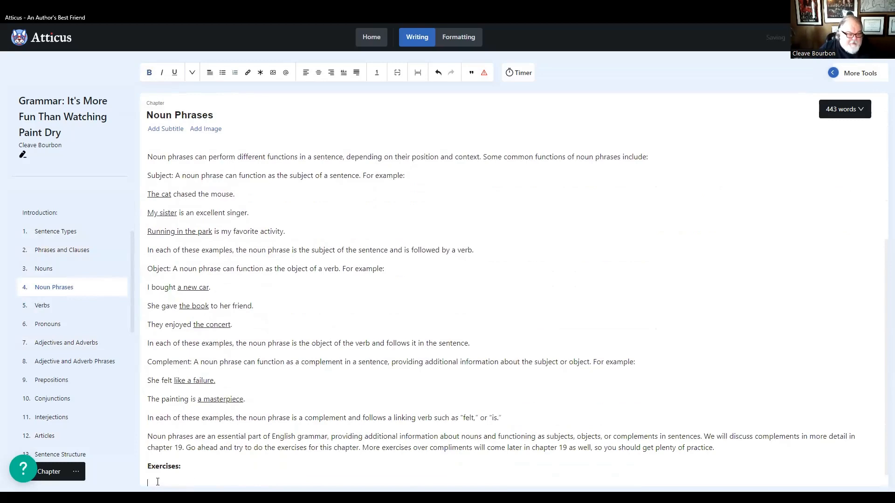
right_click(157, 481)
click(177, 406)
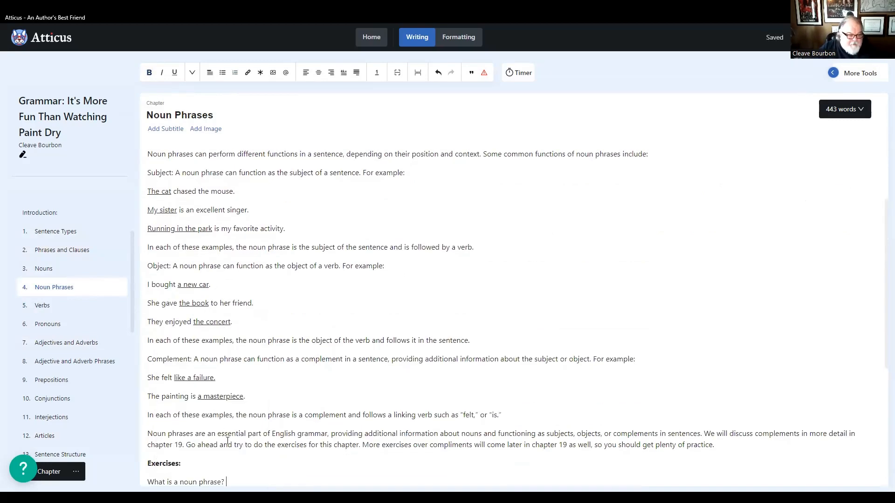
scroll(231, 445, down, 6)
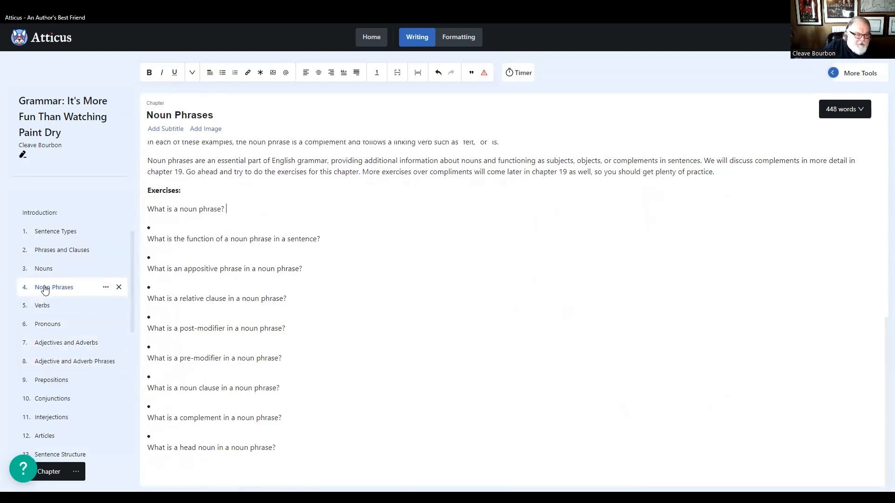
- Delete the misplaced noun phrase questions from the start of the Verbs chapter and remove the leftover list numbering from its opening paragraph, keeping the word "Verbs" intact
click(47, 308)
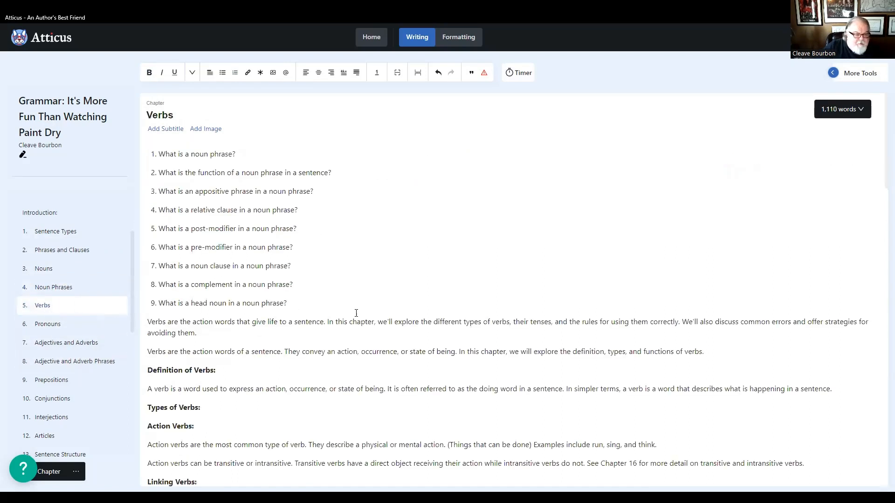
drag(306, 303, 152, 148)
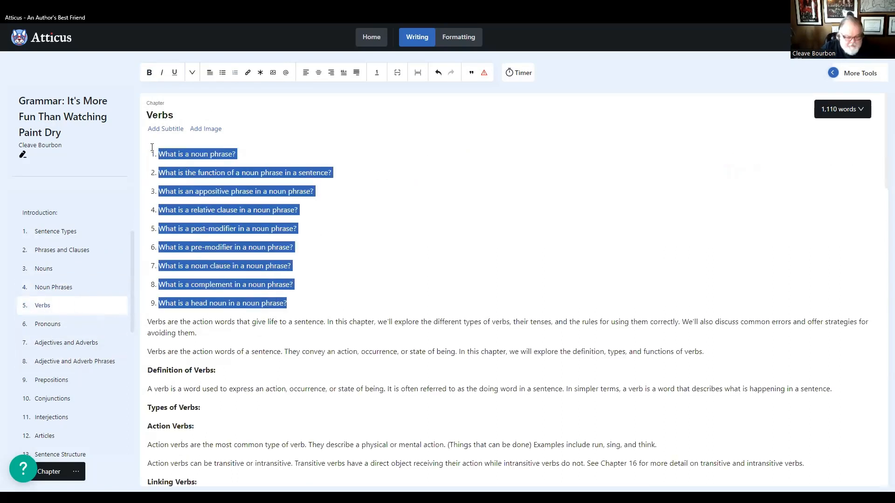
key(Delete)
key(Delete)
key(Delete)
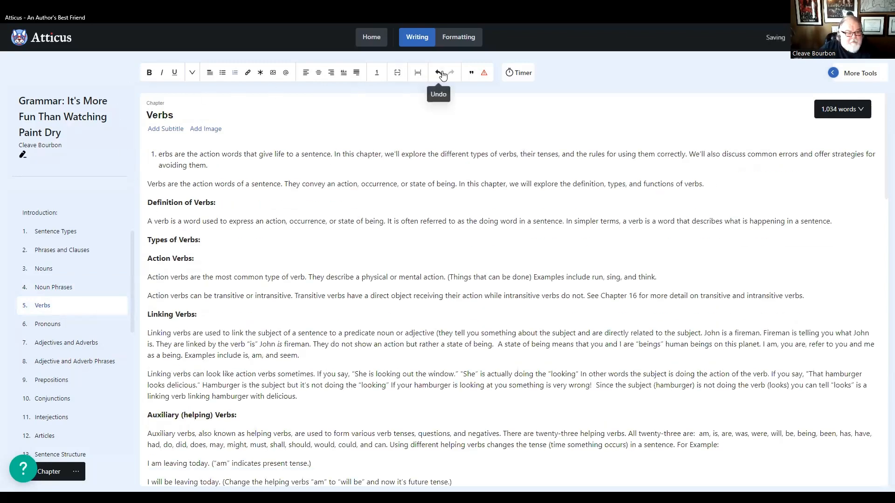
click(438, 72)
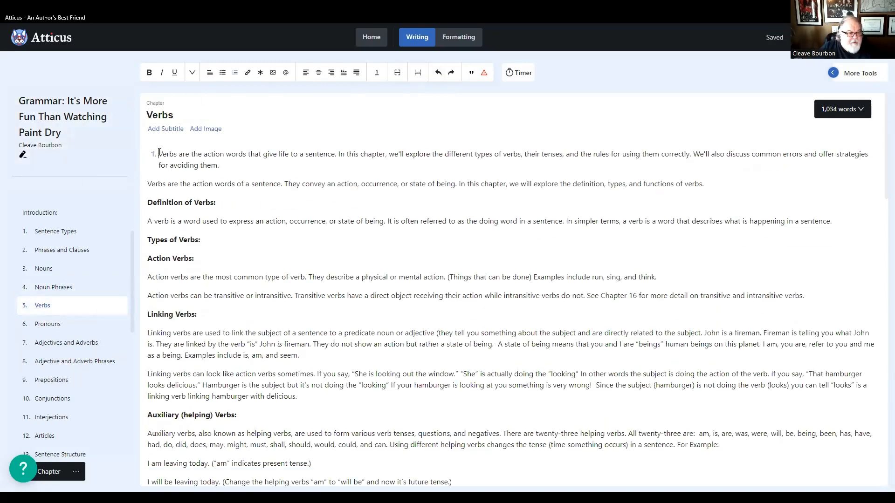
key(BackSpace)
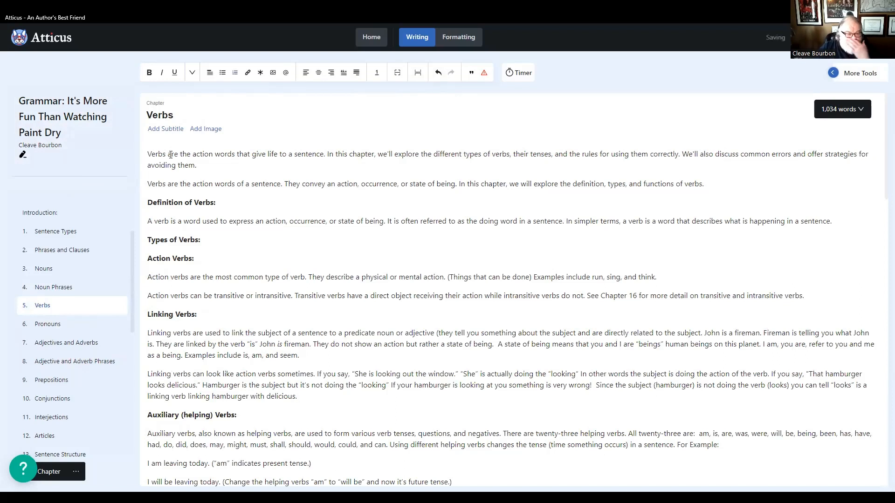
- Review the Verbs and Pronouns chapters through to their closing exercises for misplaced or unformatted questions
click(48, 324)
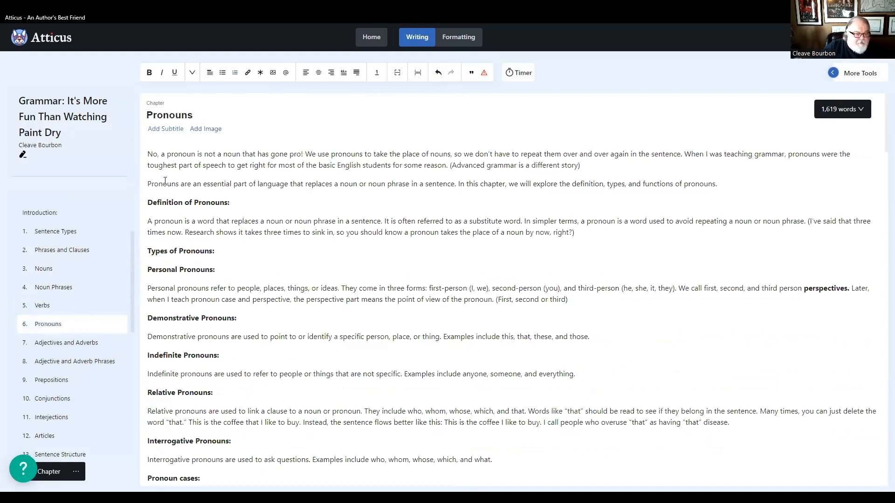
click(42, 306)
scroll(270, 311, down, 20)
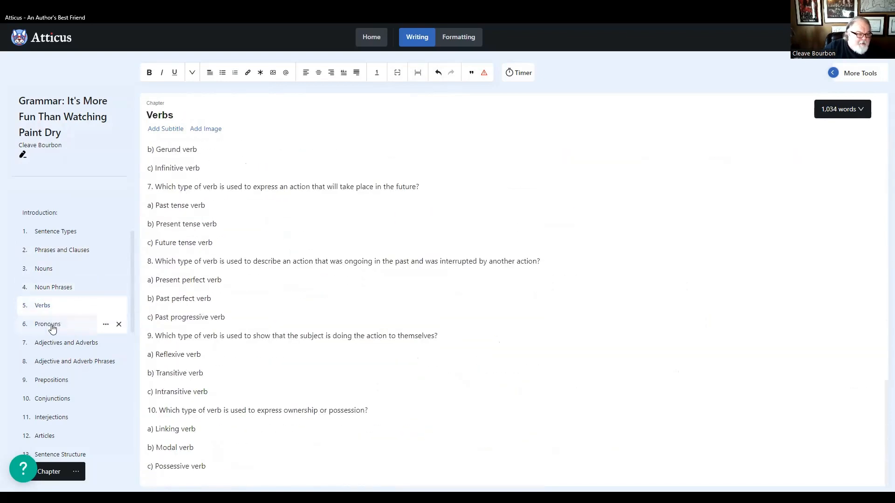
click(56, 324)
scroll(252, 224, down, 1)
scroll(252, 224, down, 8)
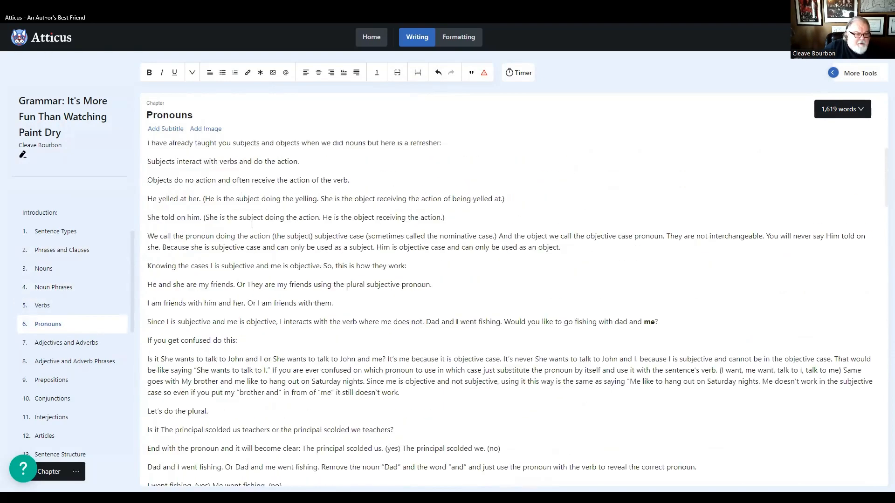
scroll(251, 224, down, 20)
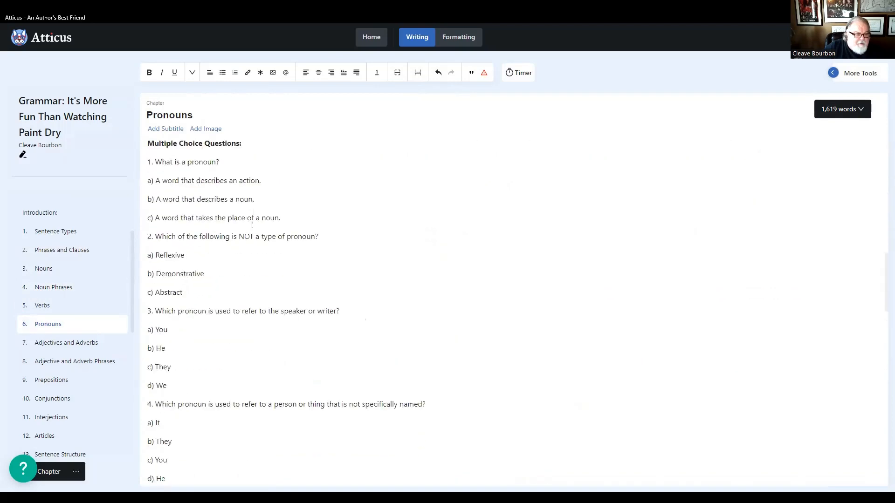
scroll(252, 225, down, 12)
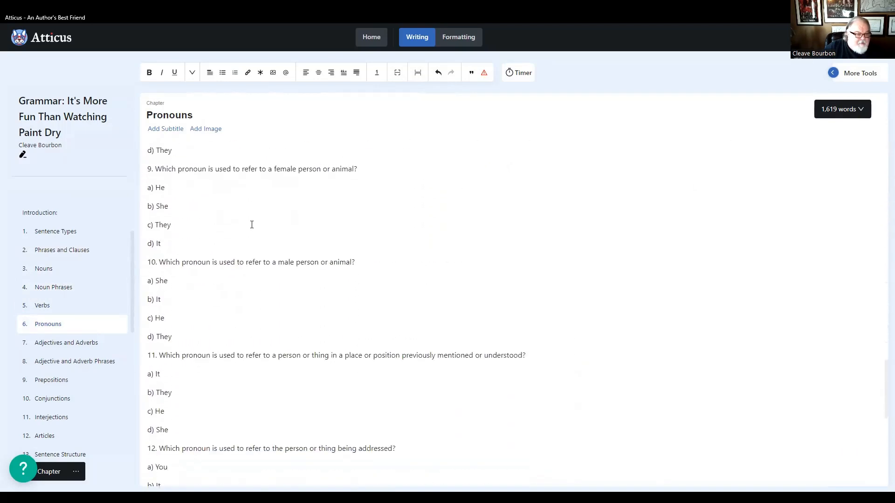
scroll(252, 224, down, 5)
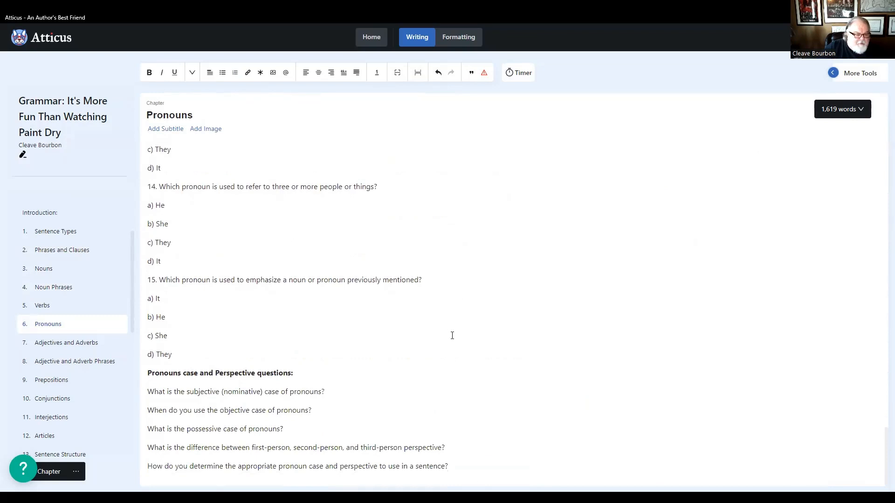
- Number the five questions under "Pronouns case and Perspective questions:" from 1. to 5. at the end of the Pronouns chapter
click(149, 392)
text(1.)
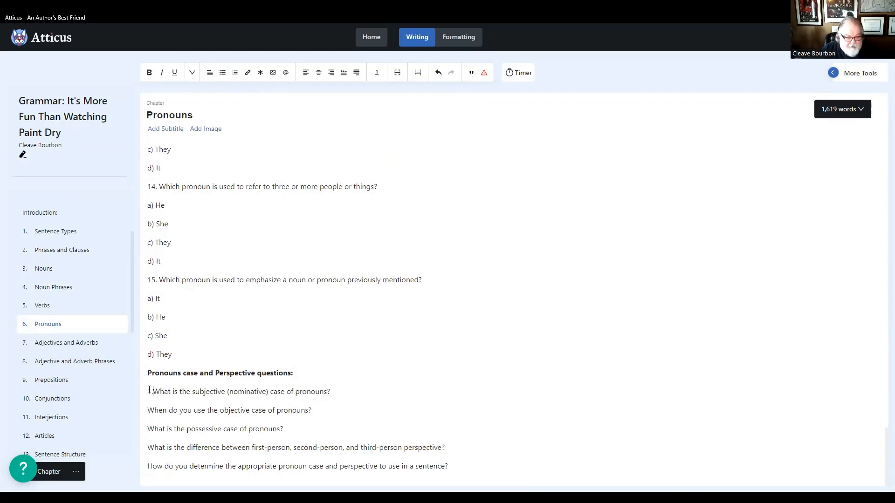
click(148, 410)
text(2.)
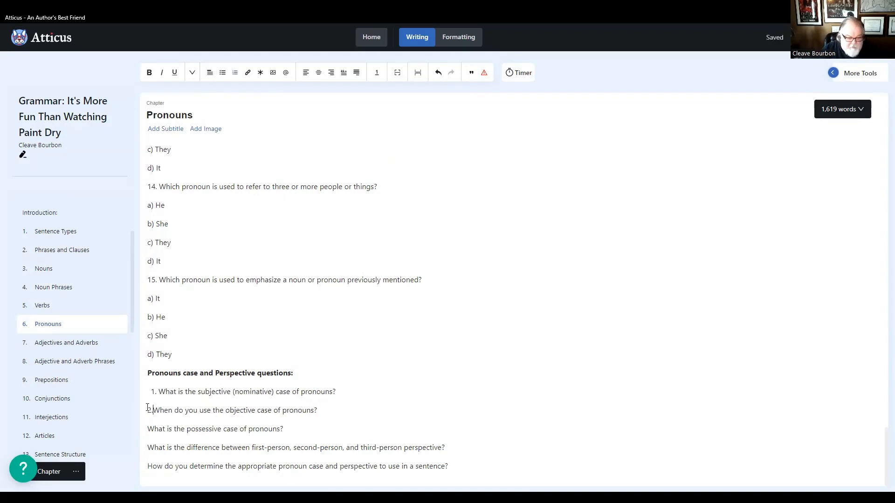
click(148, 427)
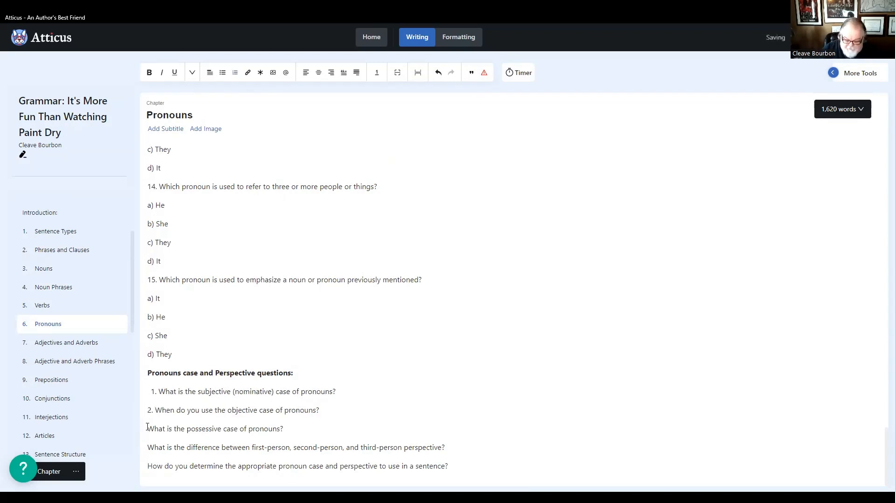
text(3.)
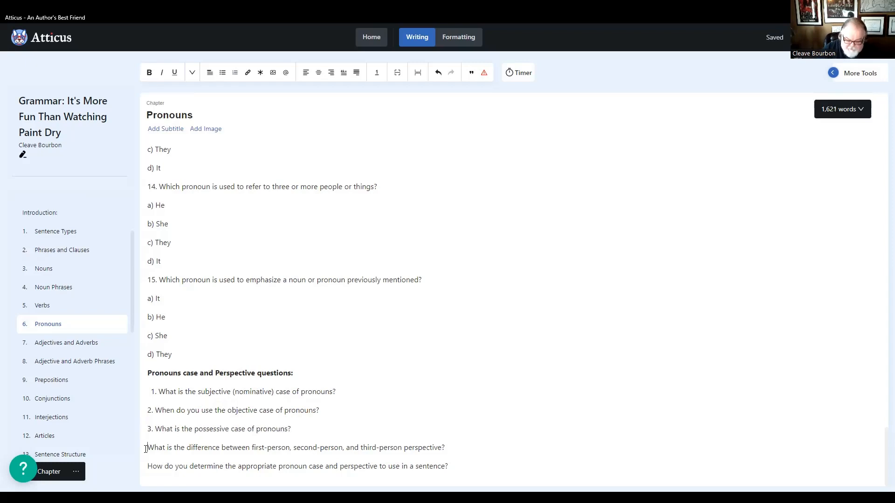
click(146, 448)
text(4. )
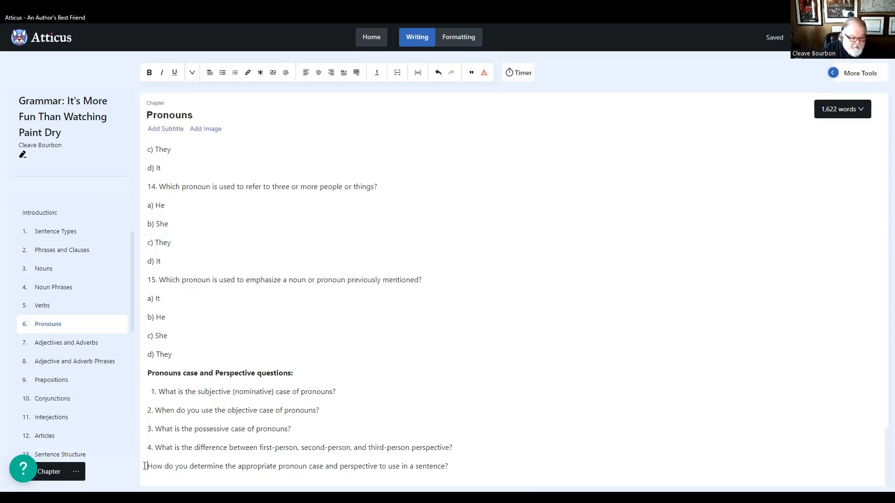
text(5.)
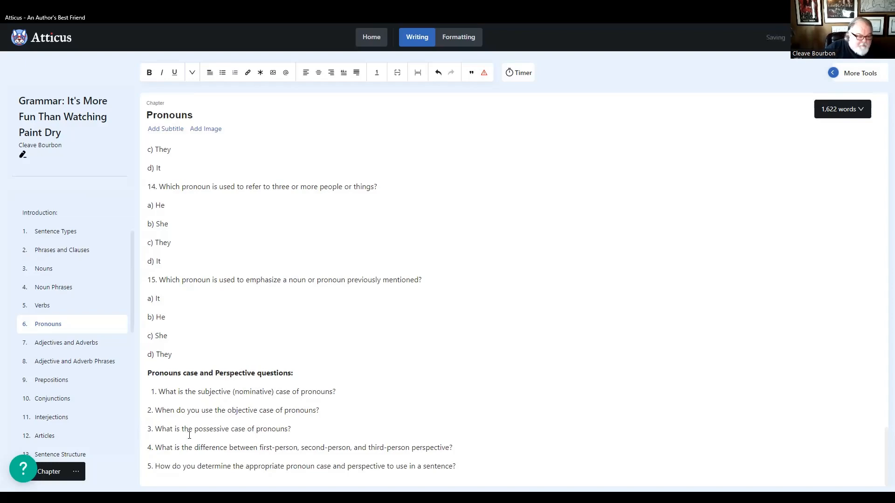
- Recheck the Pronouns exercises, and review the Adjectives and Adverbs and the Adjective and Adverb Phrases chapters for misplaced or unformatted content
scroll(189, 434, up, 1)
scroll(189, 420, down, 1)
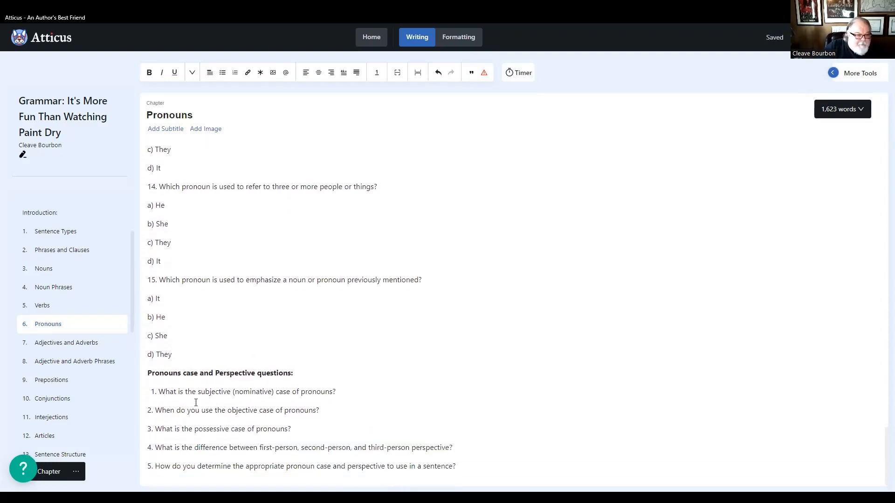
scroll(196, 402, up, 12)
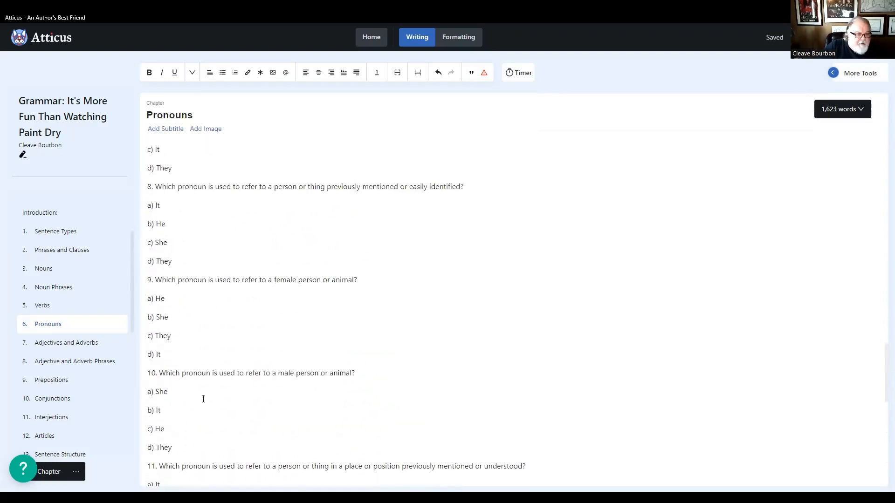
scroll(203, 399, up, 12)
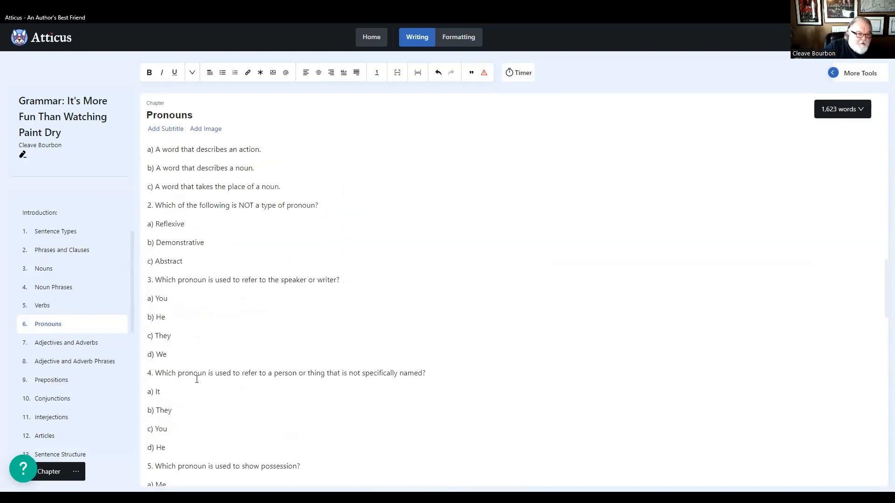
click(70, 345)
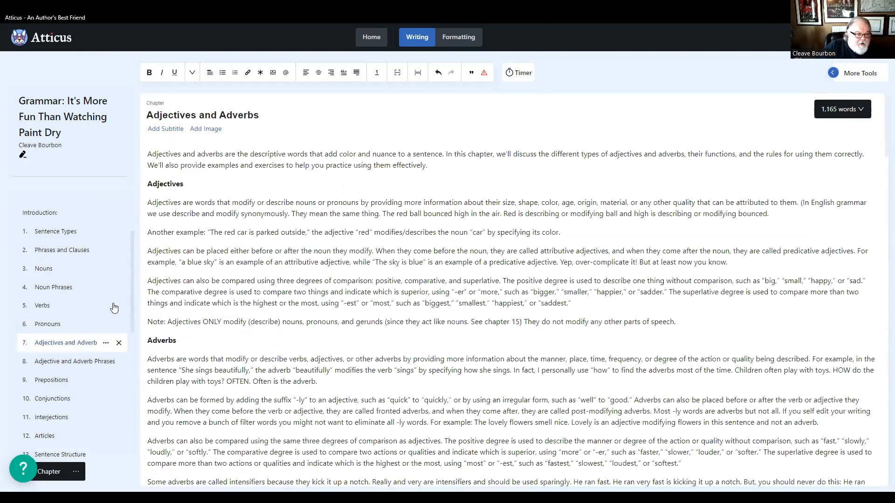
scroll(204, 264, down, 1)
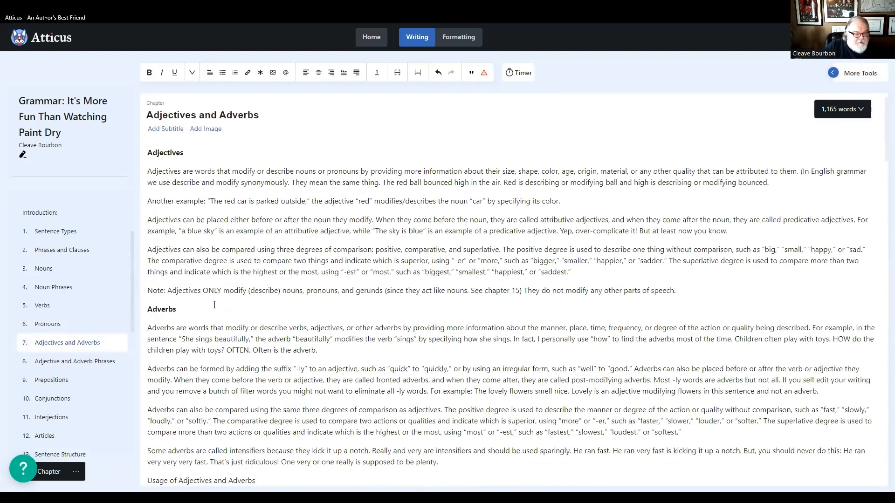
scroll(219, 313, down, 20)
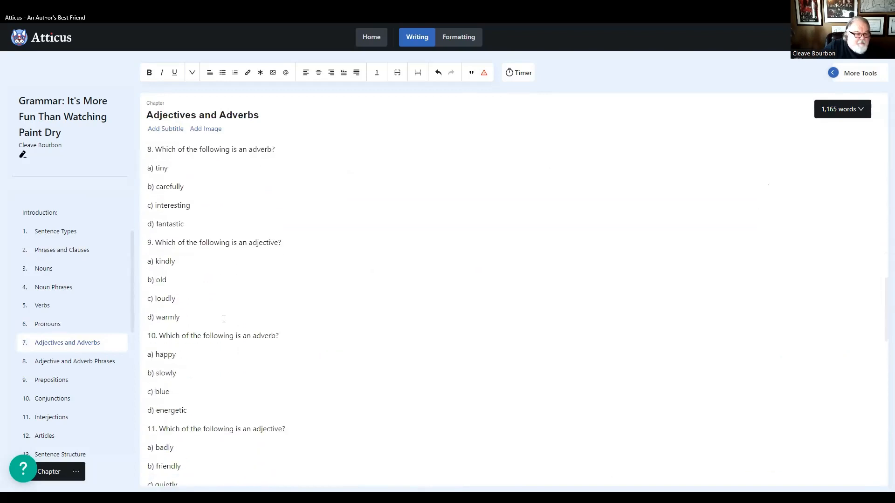
scroll(223, 318, down, 12)
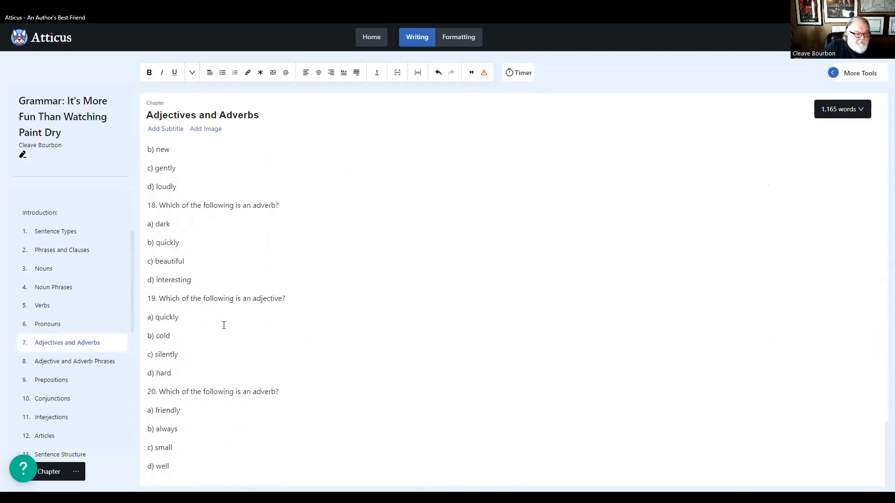
click(54, 364)
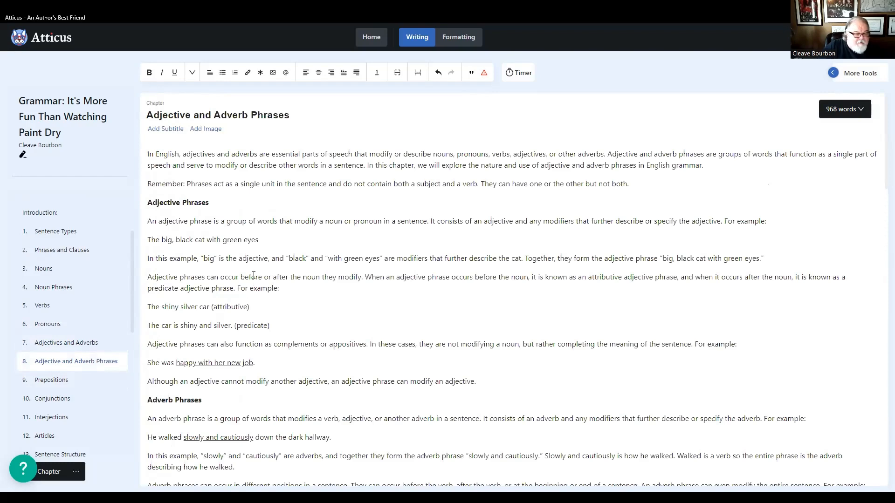
scroll(248, 272, down, 6)
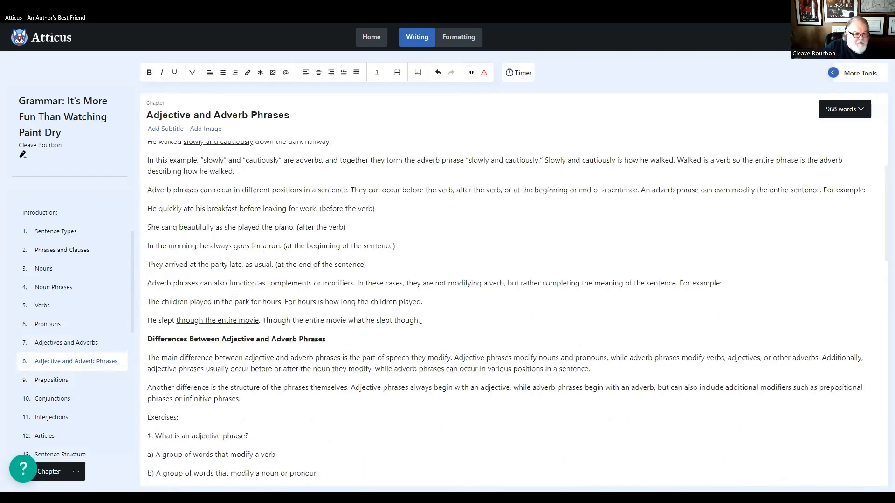
scroll(236, 295, down, 20)
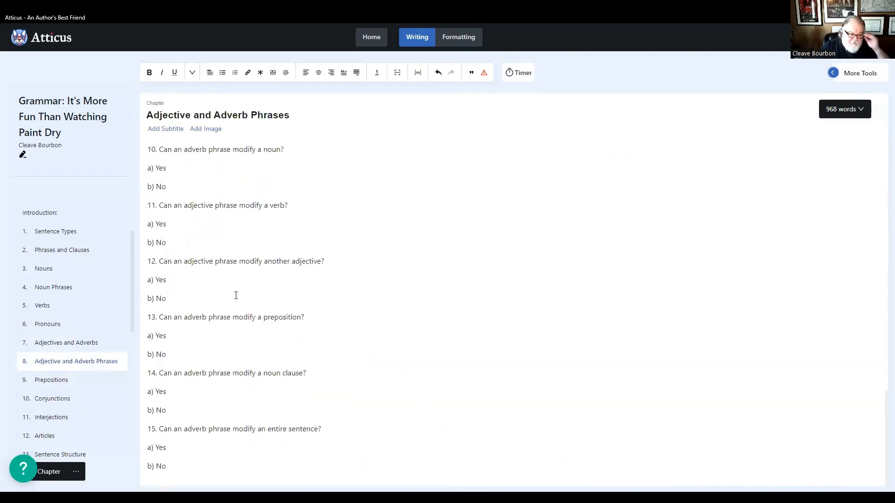
- Review the Prepositions and Conjunctions chapters through to their closing questions, checking the headings, exercise placement and question numbering
click(52, 380)
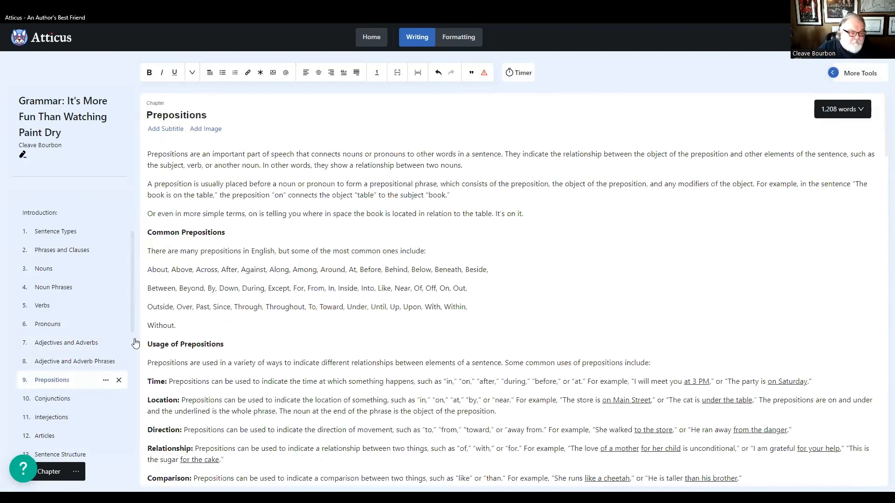
scroll(233, 222, down, 6)
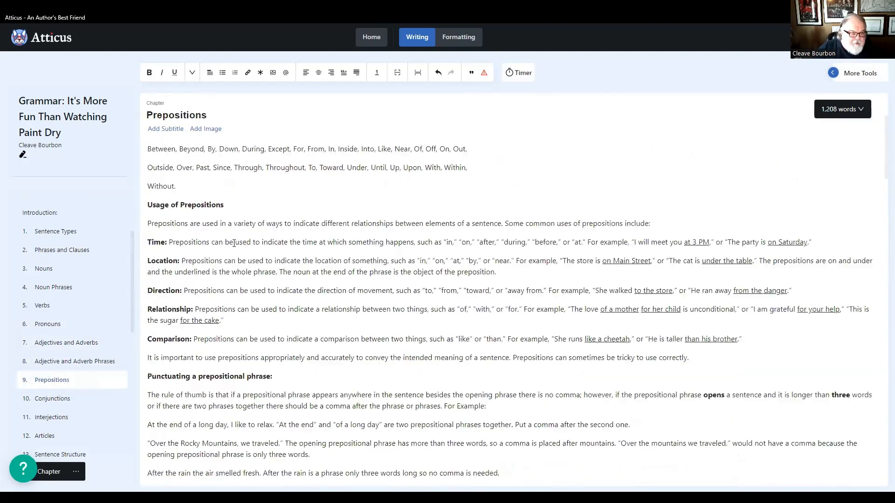
scroll(234, 244, down, 16)
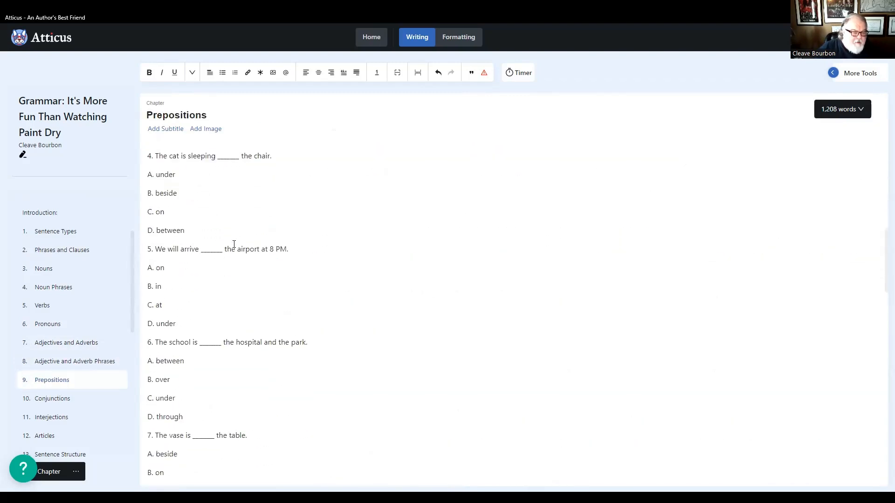
scroll(363, 362, down, 20)
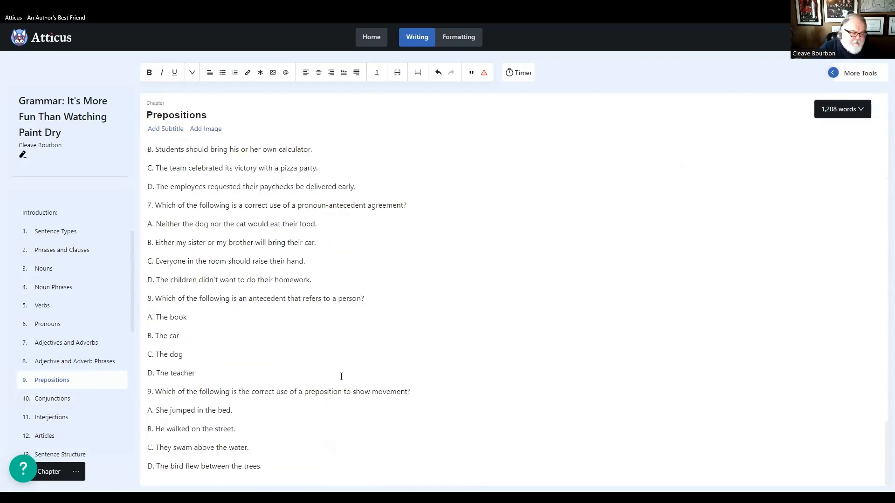
click(44, 402)
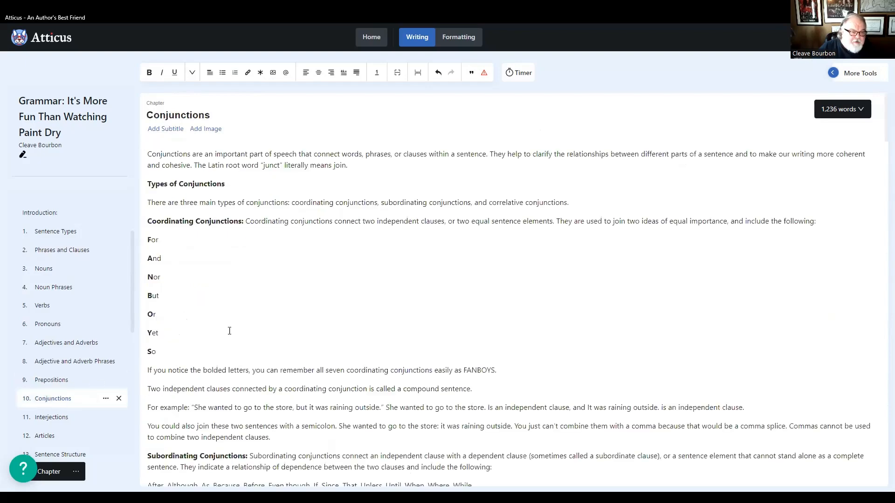
scroll(266, 260, down, 7)
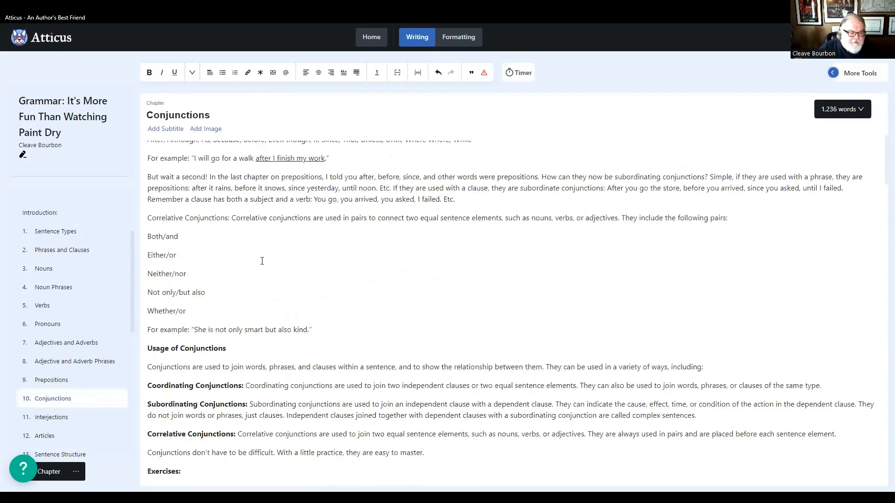
scroll(262, 261, down, 15)
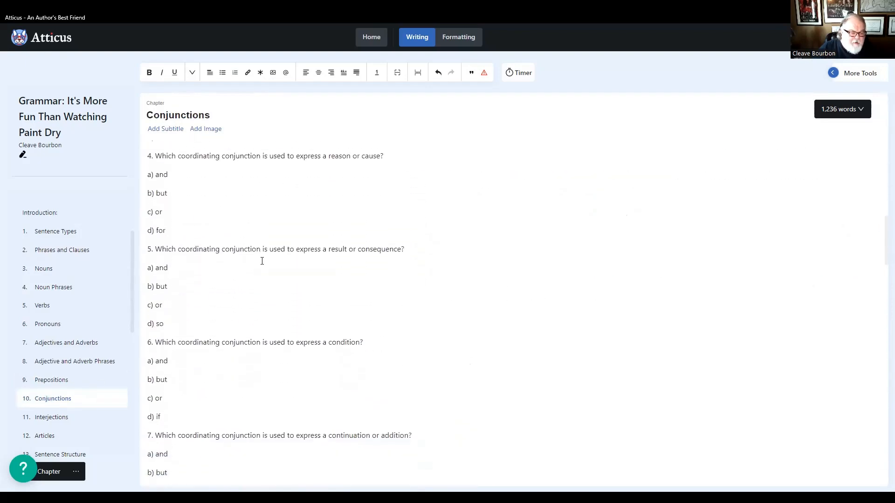
scroll(262, 261, down, 15)
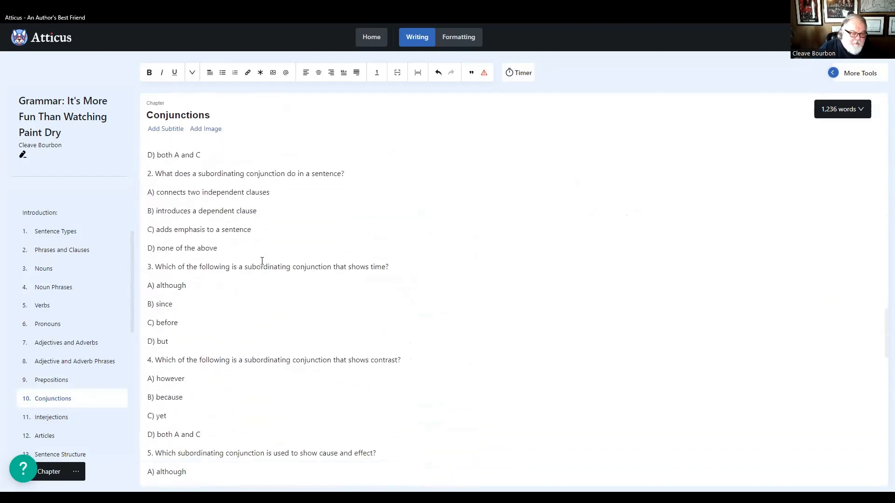
scroll(262, 261, down, 15)
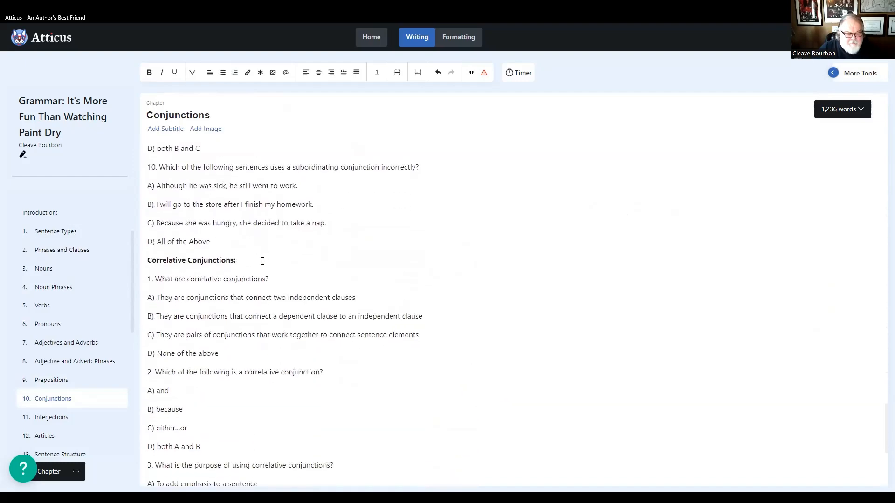
scroll(262, 261, down, 4)
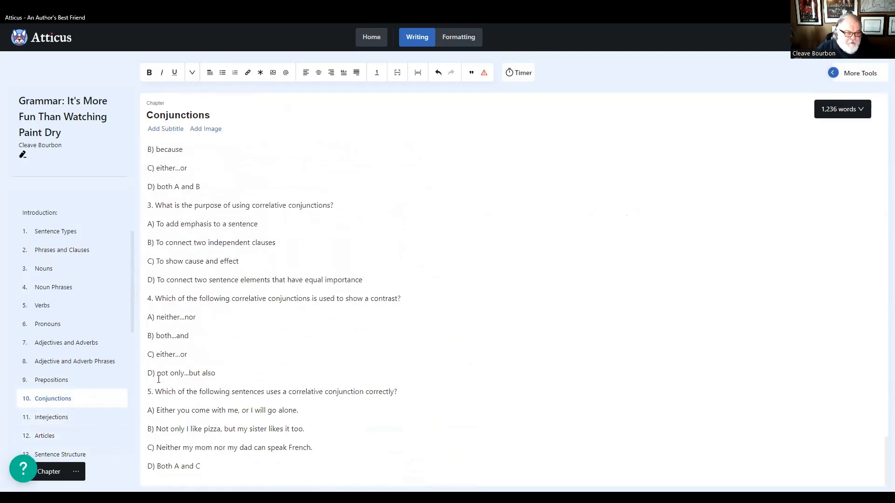
- Review the Interjections and Articles chapters from their introductions to the last exercise question for formatting problems
click(52, 418)
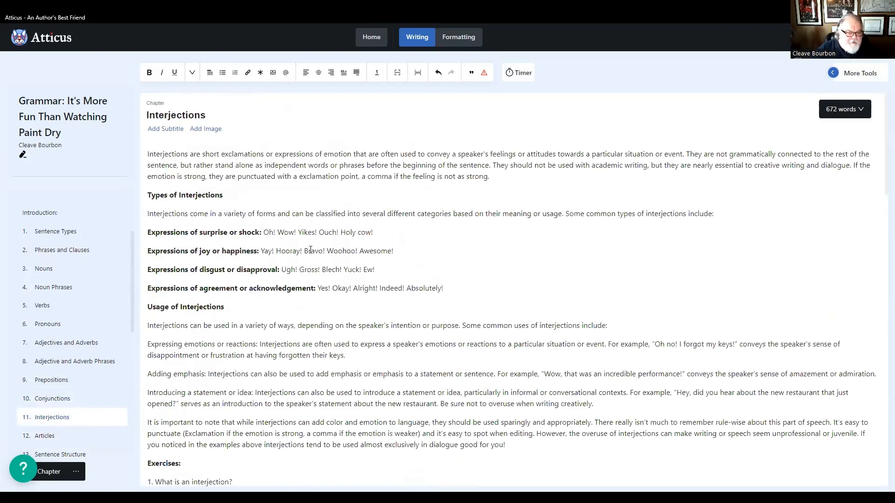
scroll(310, 250, down, 1)
scroll(310, 251, down, 10)
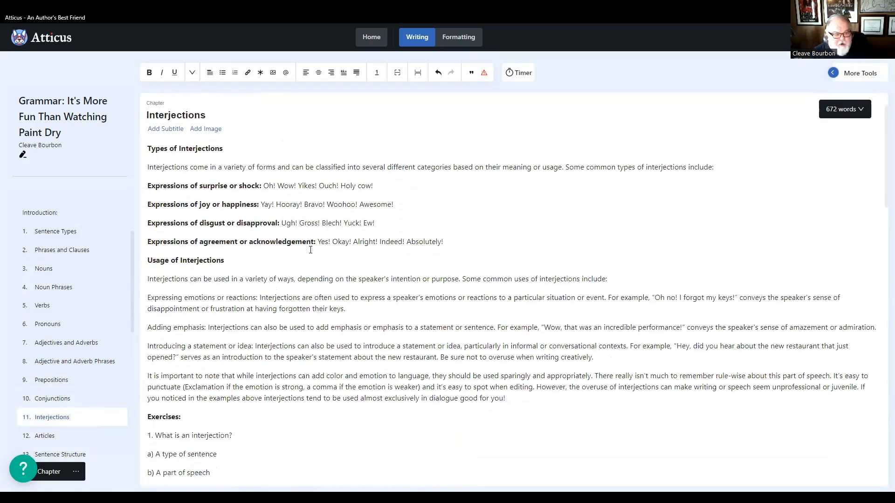
scroll(302, 267, down, 14)
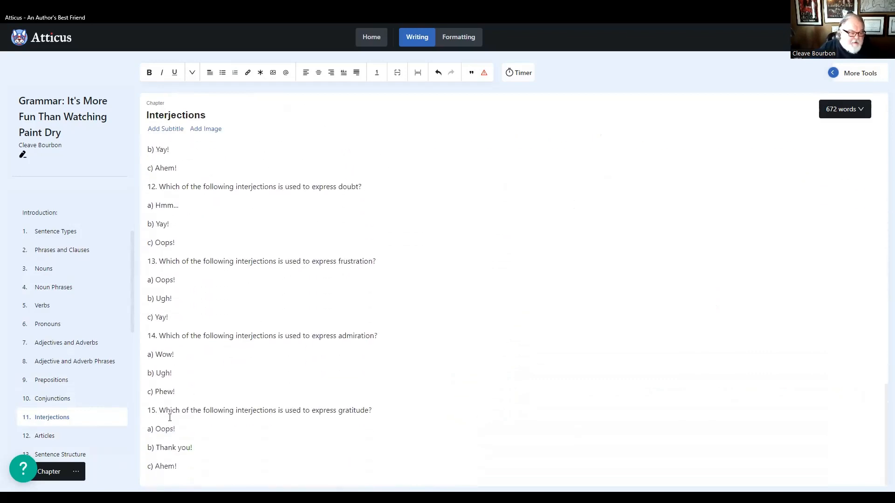
scroll(24, 357, down, 6)
scroll(60, 379, up, 2)
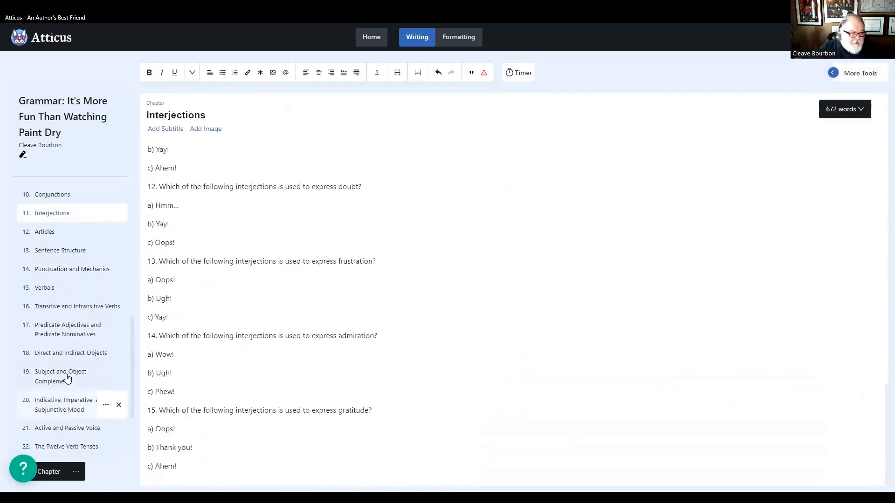
scroll(67, 379, up, 3)
click(45, 296)
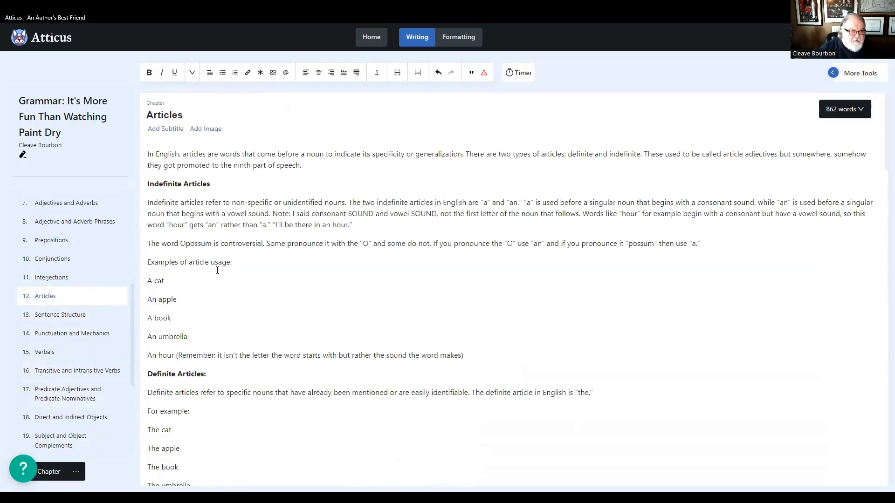
scroll(219, 303, down, 20)
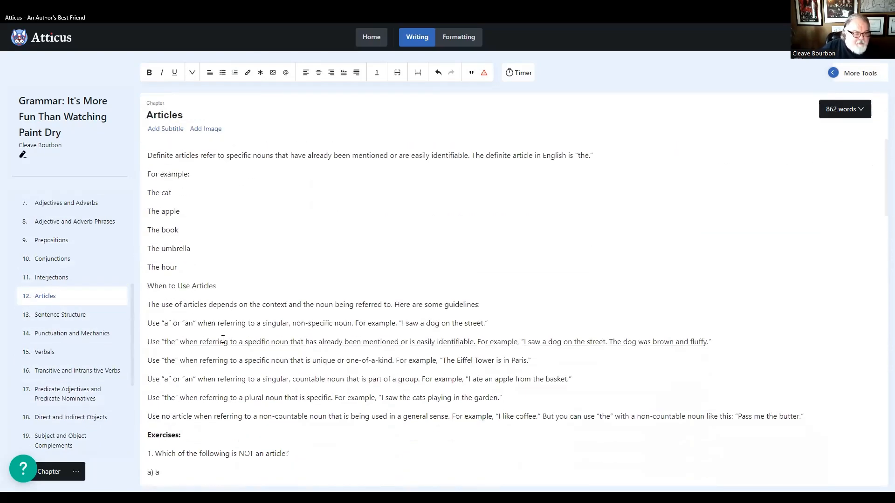
scroll(222, 342, down, 17)
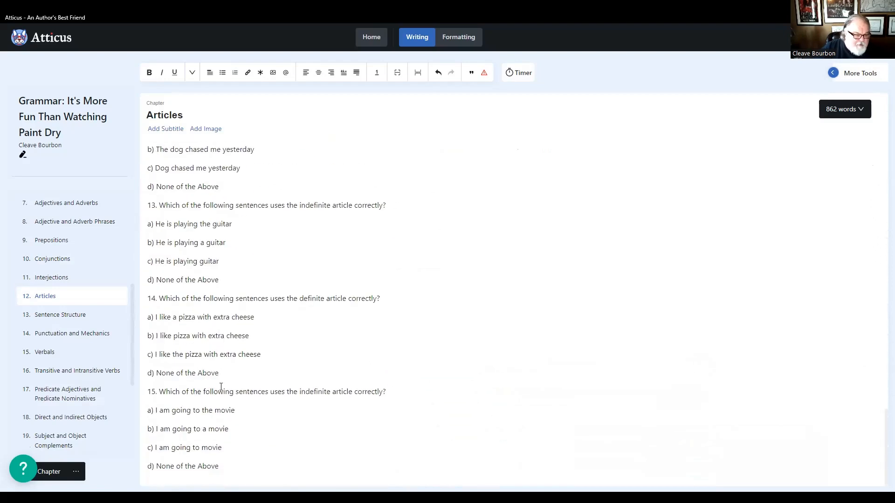
- Review the Sentence Structure chapter through to its last exercise question, checking the headings and question numbering
click(57, 317)
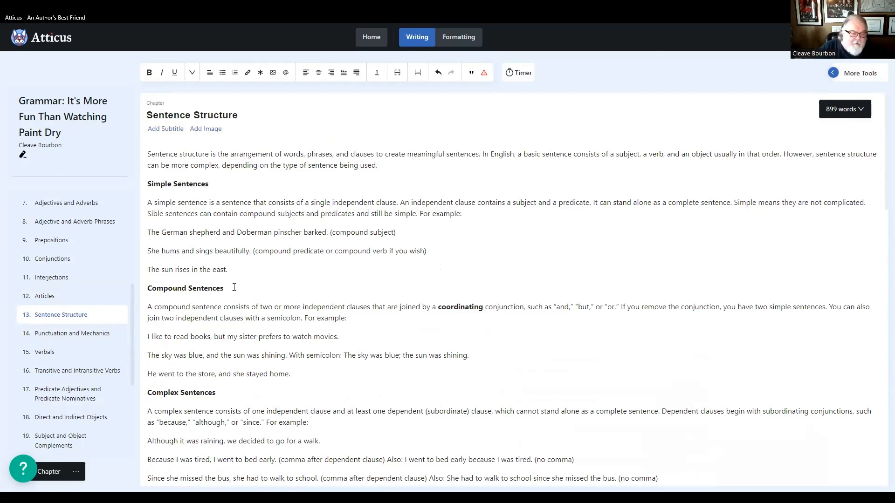
scroll(234, 291, down, 6)
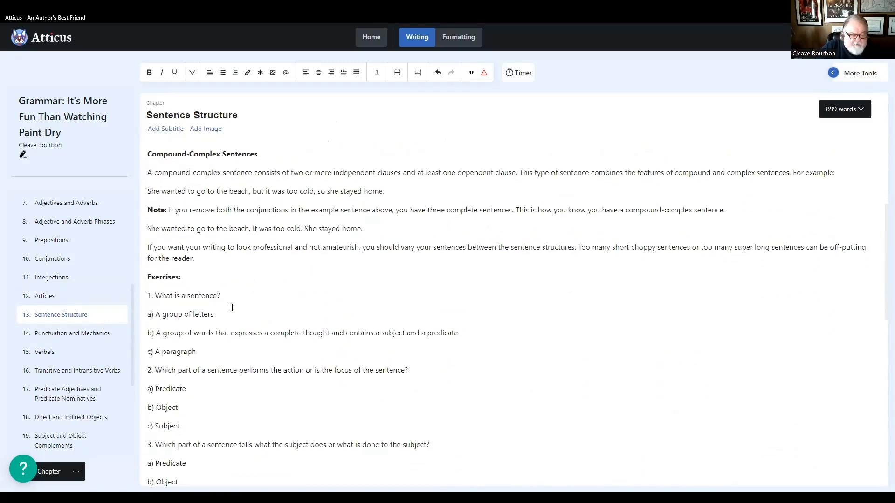
scroll(232, 308, down, 6)
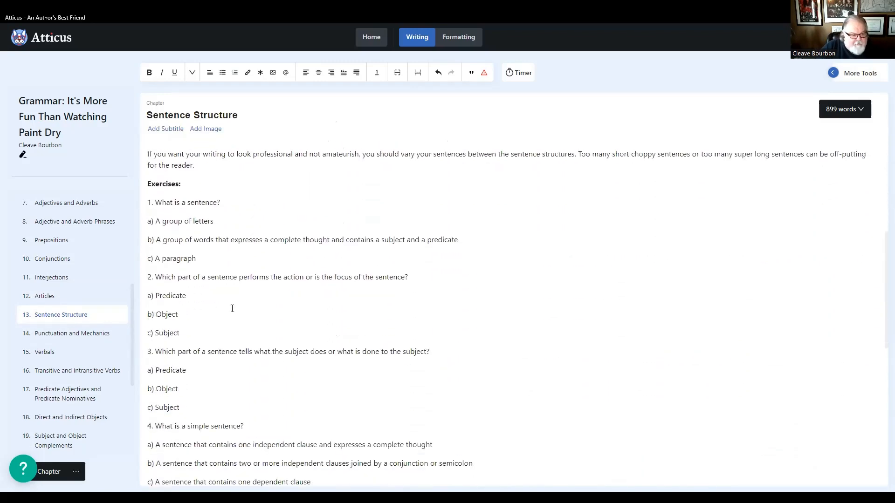
scroll(232, 308, down, 6)
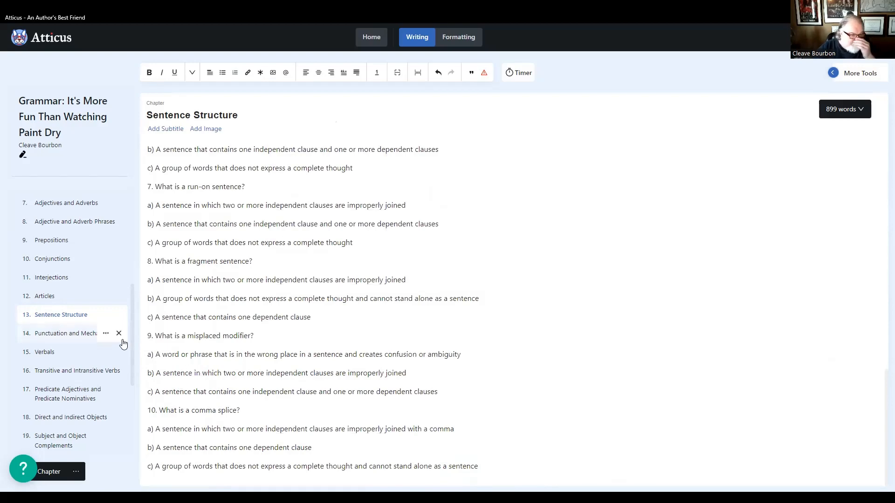
- Review the Punctuation and Mechanics chapter, comparing the capitalization, punctuation marks and mechanics sections with the exercises for formatting problems
click(83, 334)
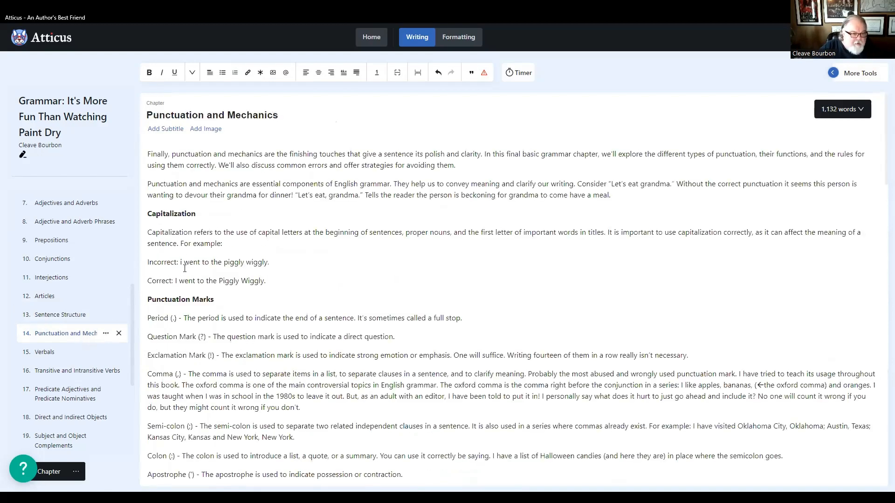
scroll(228, 333, down, 13)
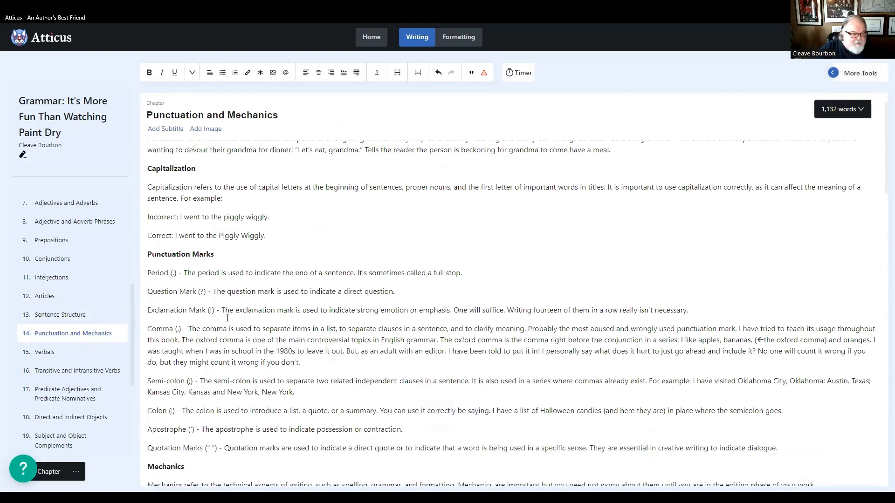
scroll(228, 334, down, 10)
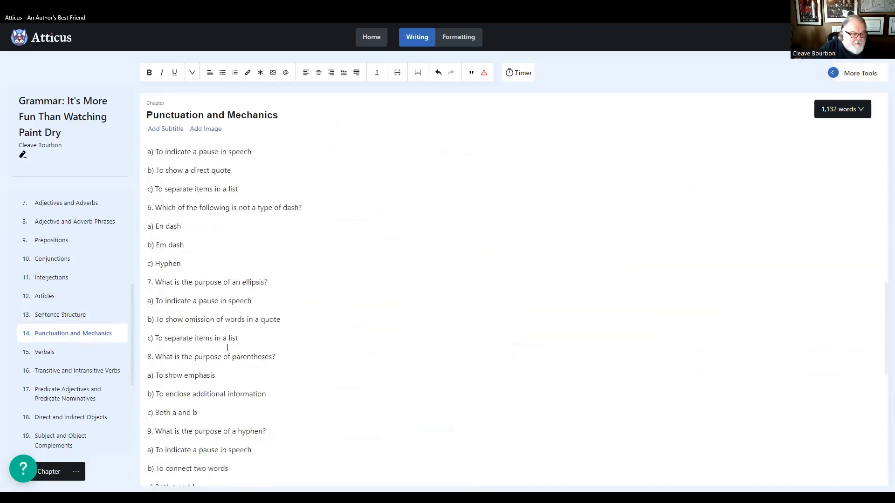
scroll(227, 345, up, 7)
scroll(227, 352, up, 10)
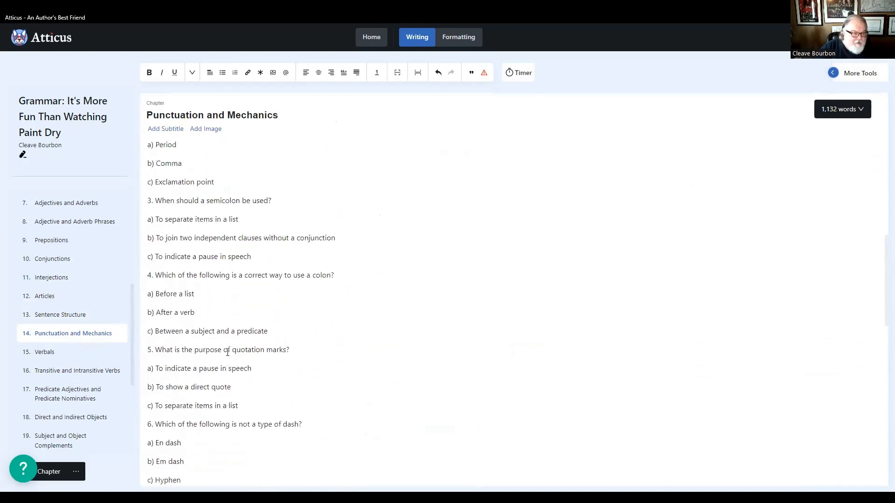
scroll(206, 380, up, 1)
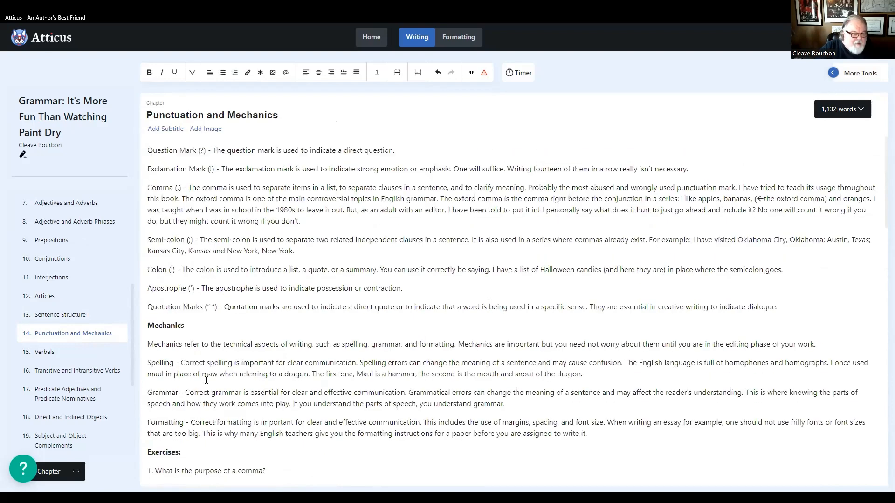
scroll(214, 334, up, 3)
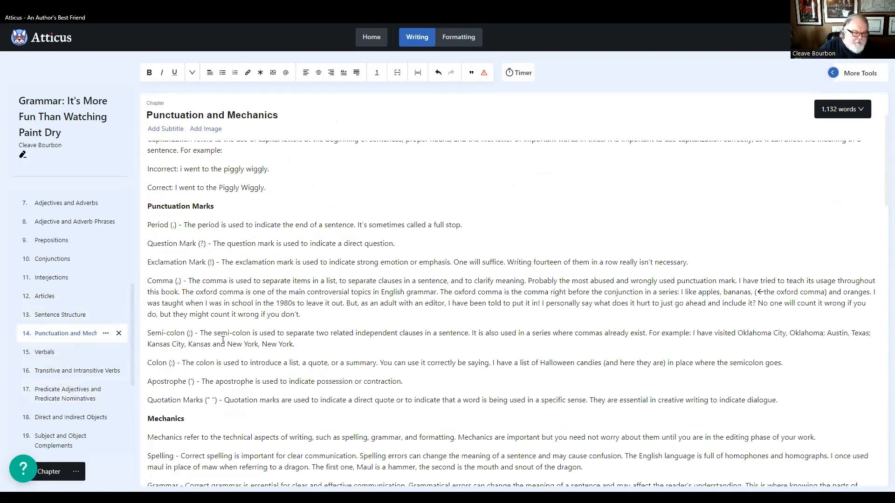
scroll(274, 385, up, 3)
scroll(273, 385, down, 10)
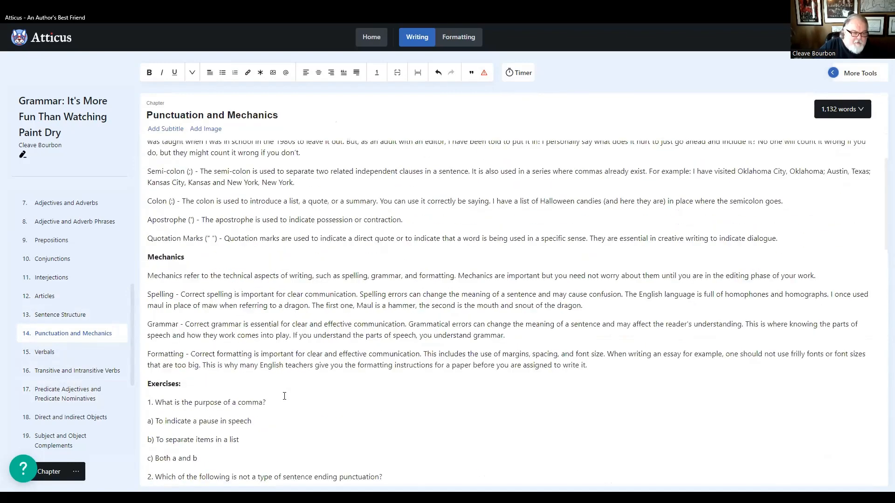
scroll(284, 394, up, 8)
scroll(289, 395, up, 2)
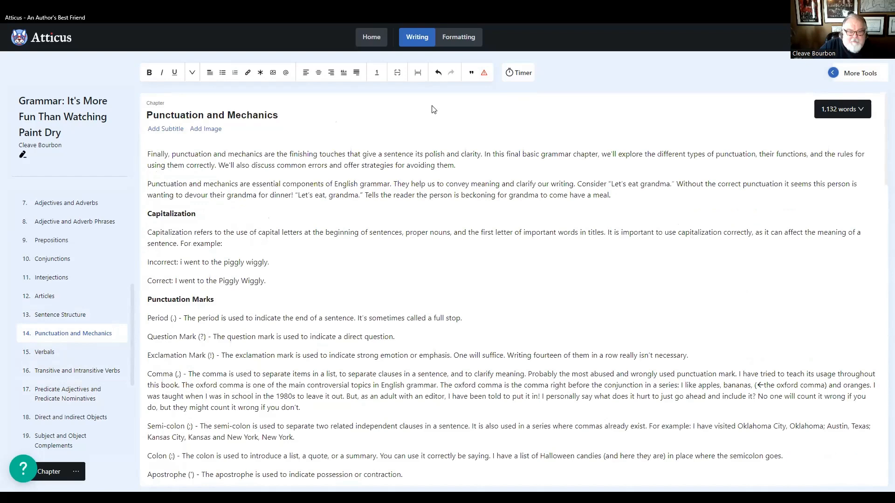
- Preview the Punctuation and Mechanics chapter as a formatted book page and examine its body text, section headings and exercises
click(461, 37)
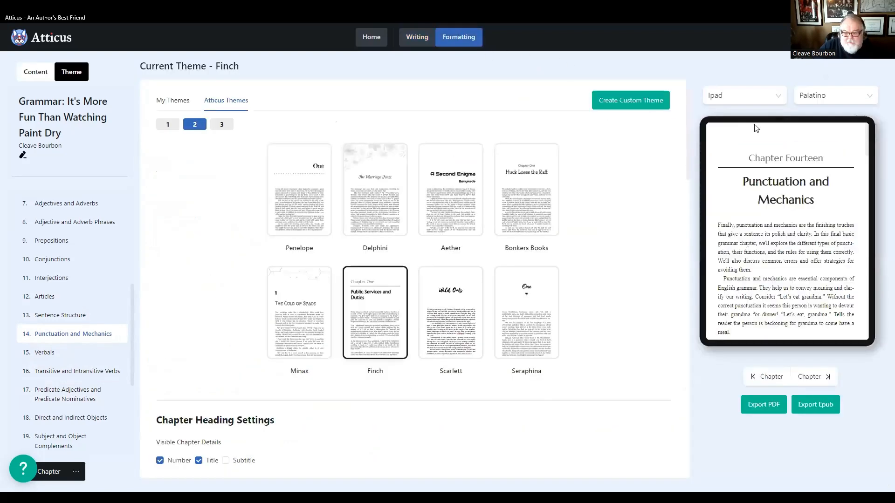
scroll(796, 271, down, 10)
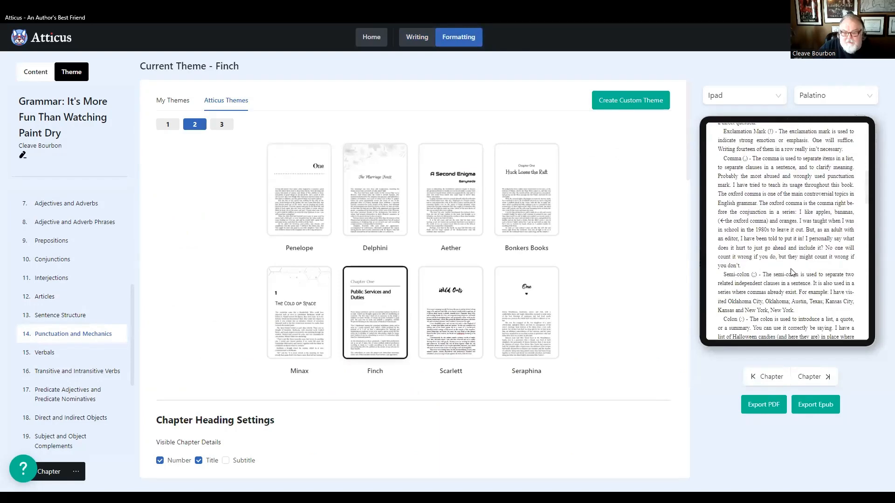
scroll(796, 275, down, 10)
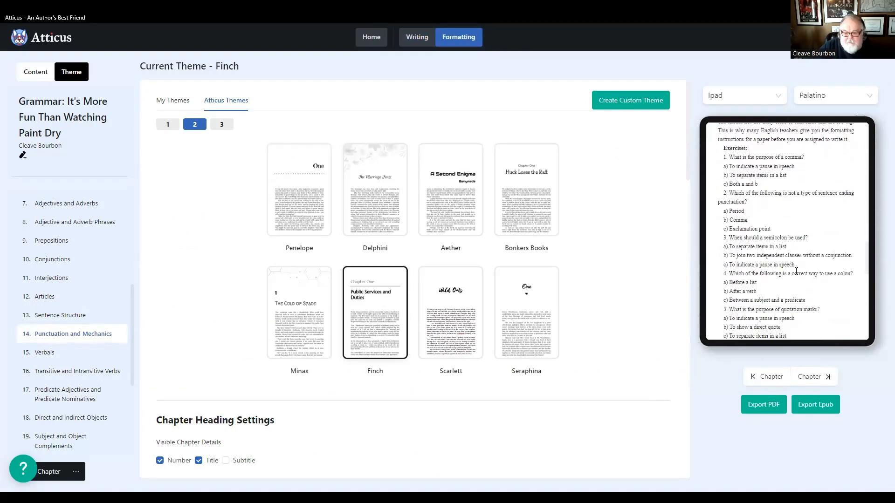
scroll(802, 283, up, 7)
scroll(801, 283, down, 10)
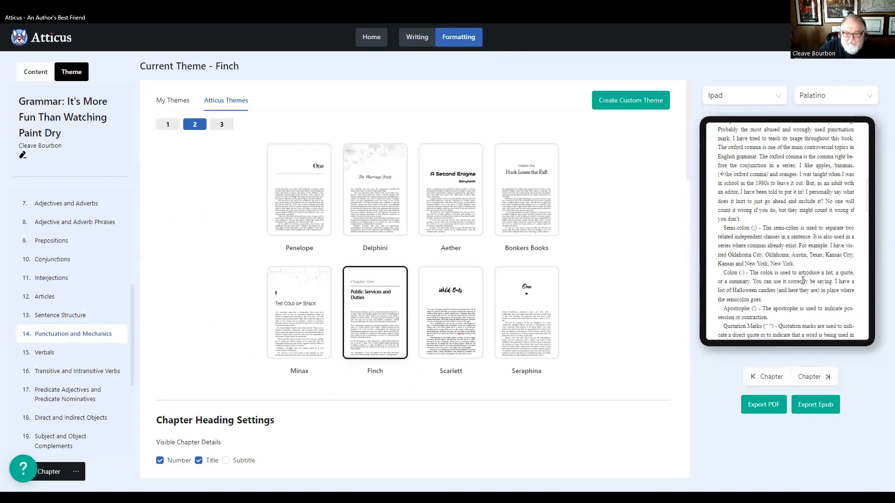
scroll(810, 285, up, 10)
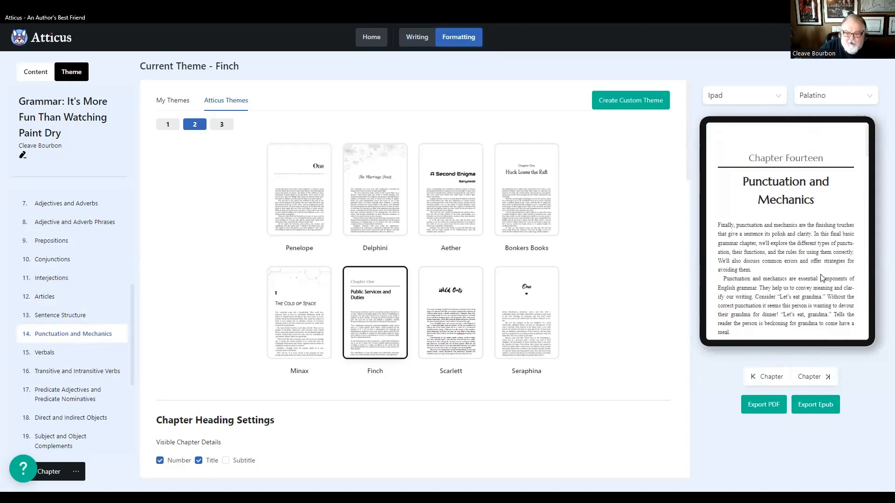
scroll(824, 280, down, 5)
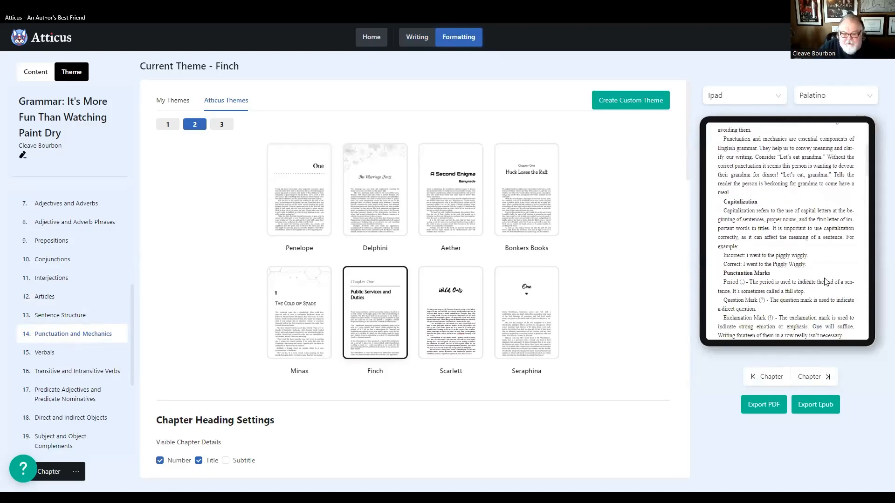
scroll(825, 282, down, 3)
scroll(828, 284, up, 8)
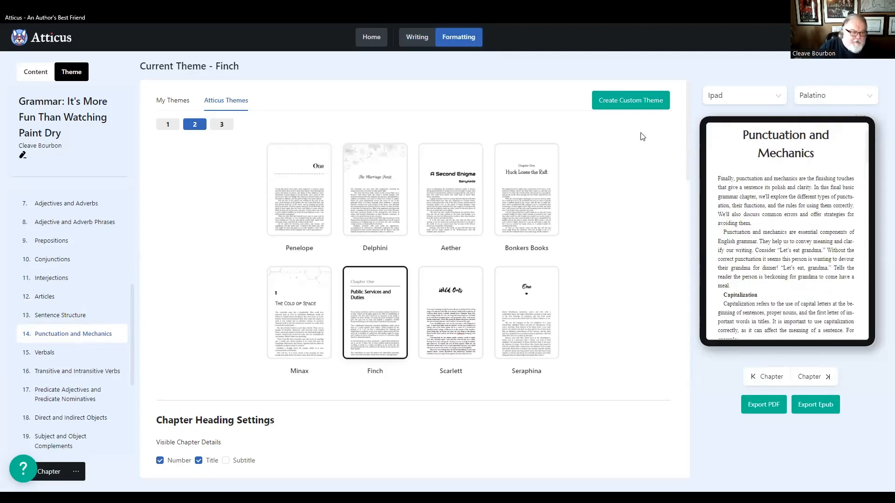
- Return to the manuscript text and recheck the Punctuation and Mechanics exercise questions
click(416, 37)
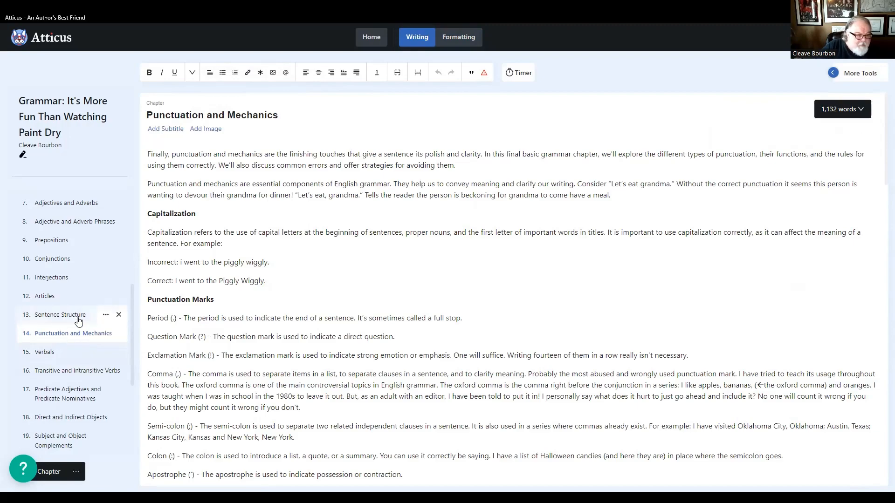
scroll(277, 369, down, 8)
scroll(277, 368, down, 4)
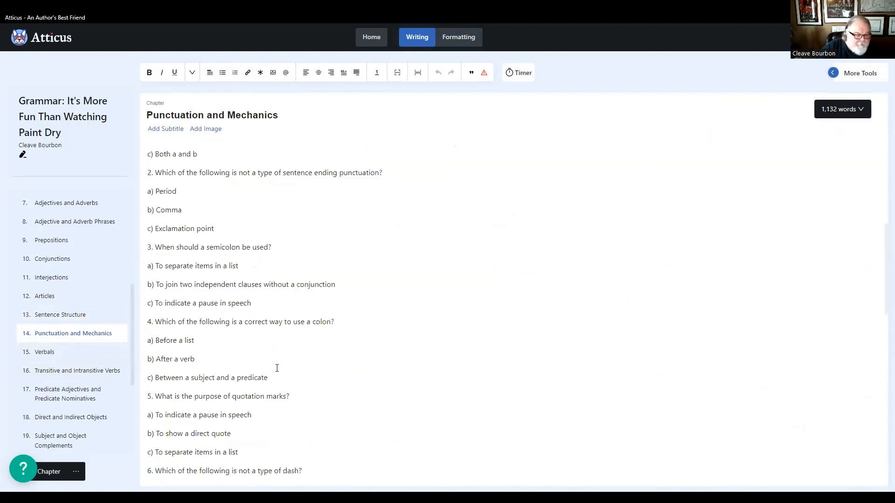
- Review the Verbals and the Transitive and Intransitive Verbs chapters through to their last questions for heading and numbering problems
click(55, 355)
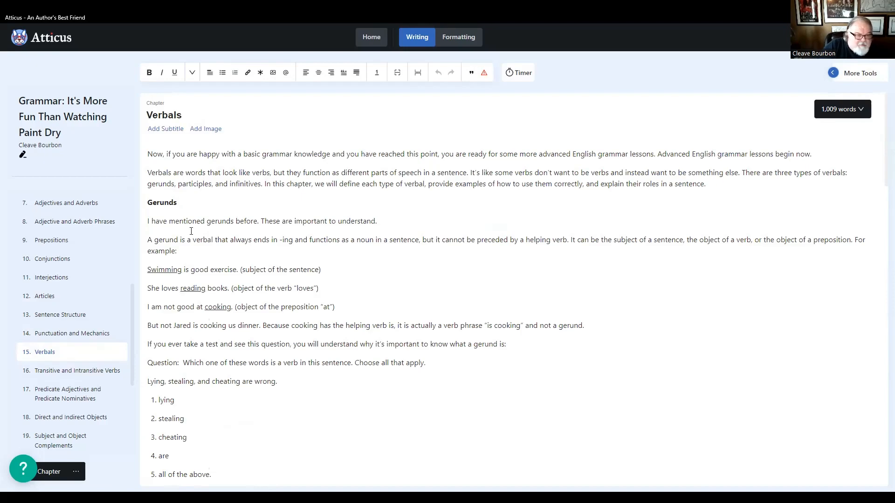
scroll(151, 252, down, 15)
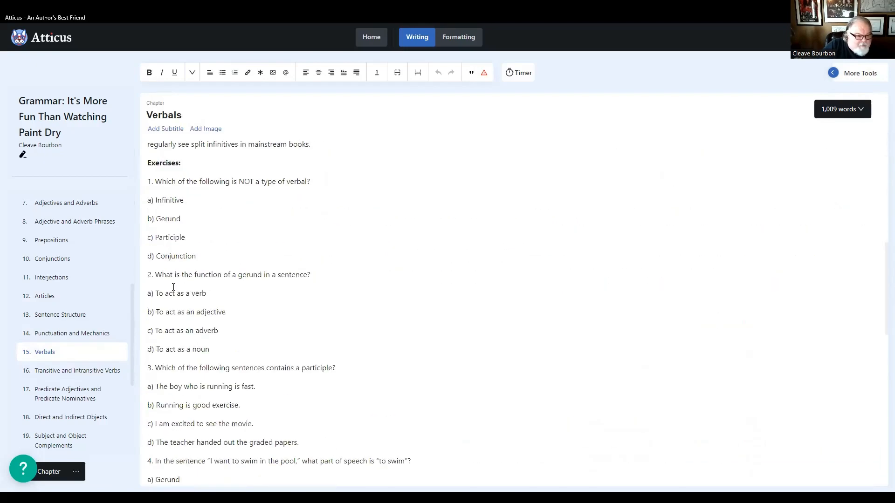
scroll(194, 310, down, 8)
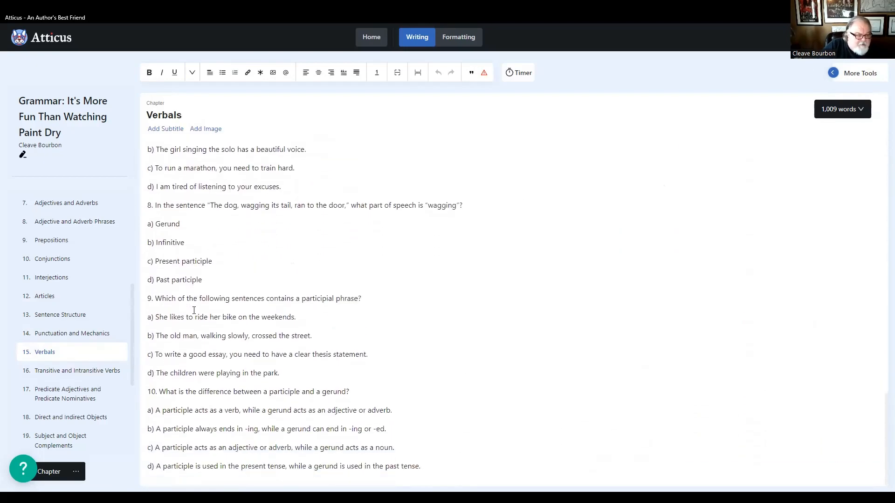
click(55, 371)
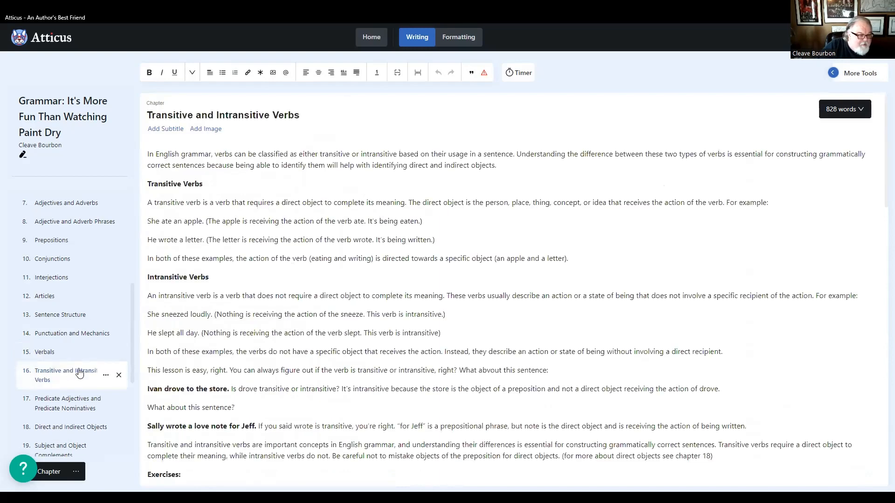
scroll(218, 335, down, 20)
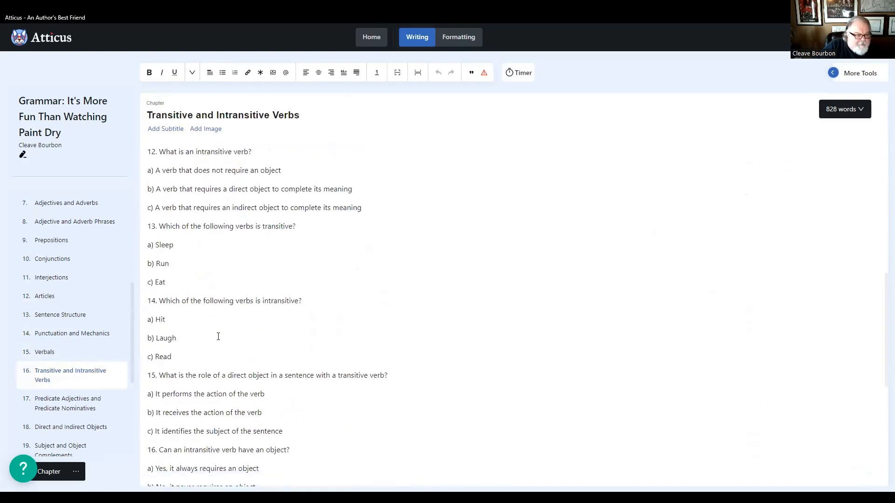
scroll(218, 336, down, 5)
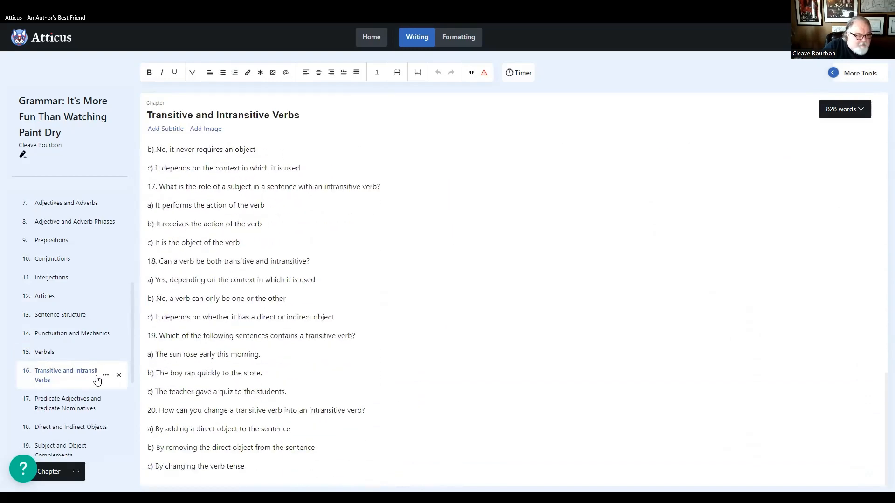
- Review the Predicate Adjectives and Predicate Nominatives and the Direct and Indirect Objects chapters, checking exercise headings and question numbering
click(71, 404)
scroll(297, 361, down, 5)
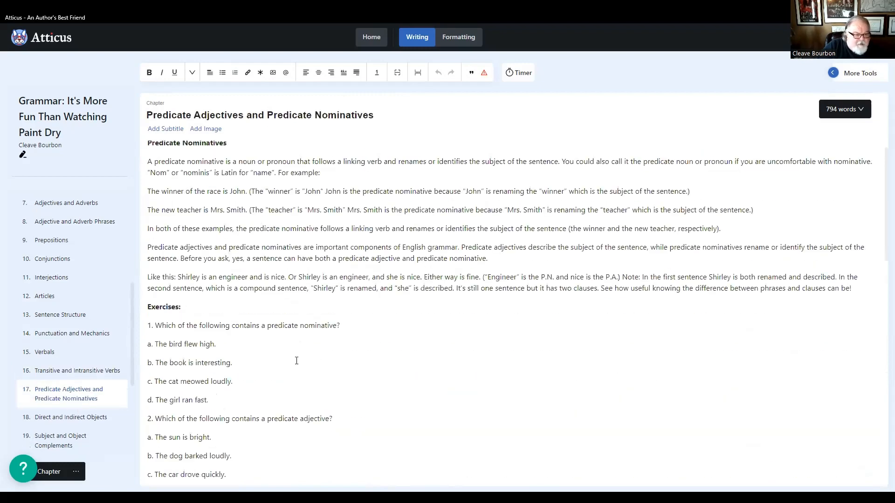
scroll(297, 361, down, 18)
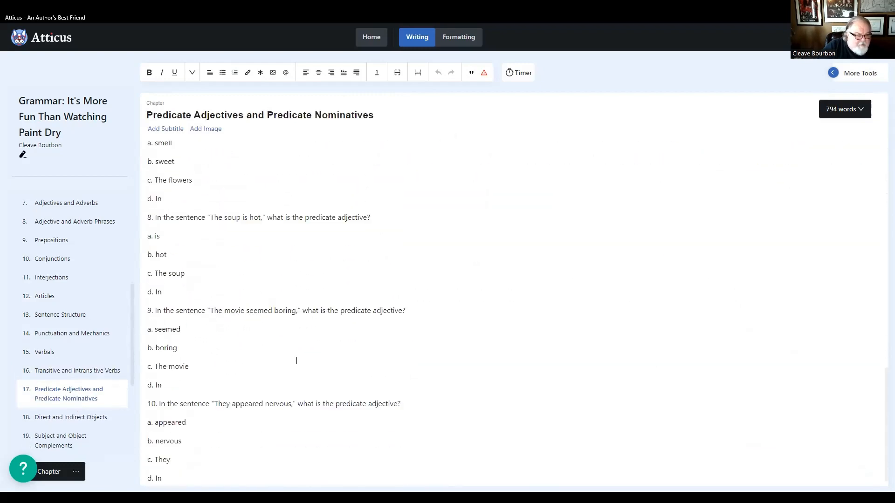
click(69, 419)
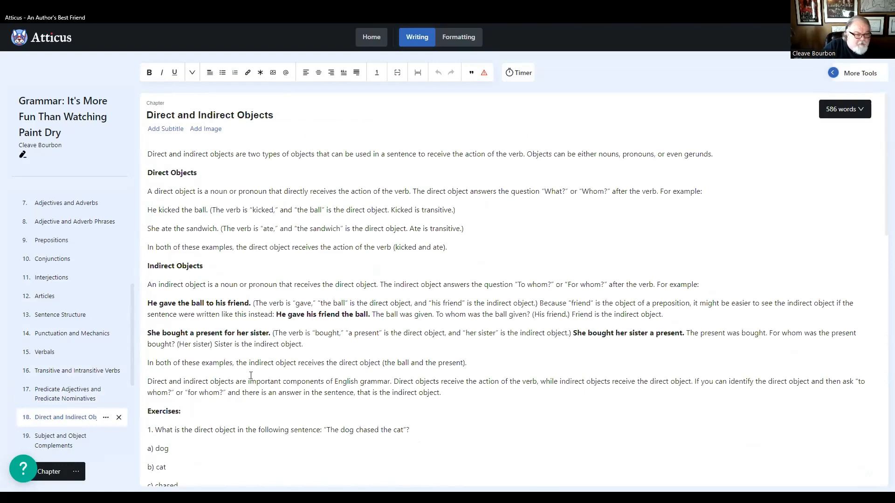
scroll(251, 376, down, 16)
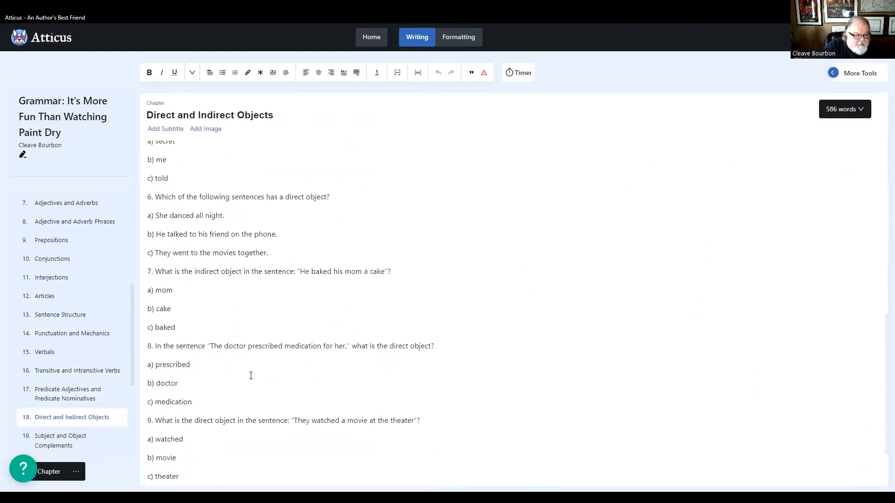
scroll(60, 385, down, 4)
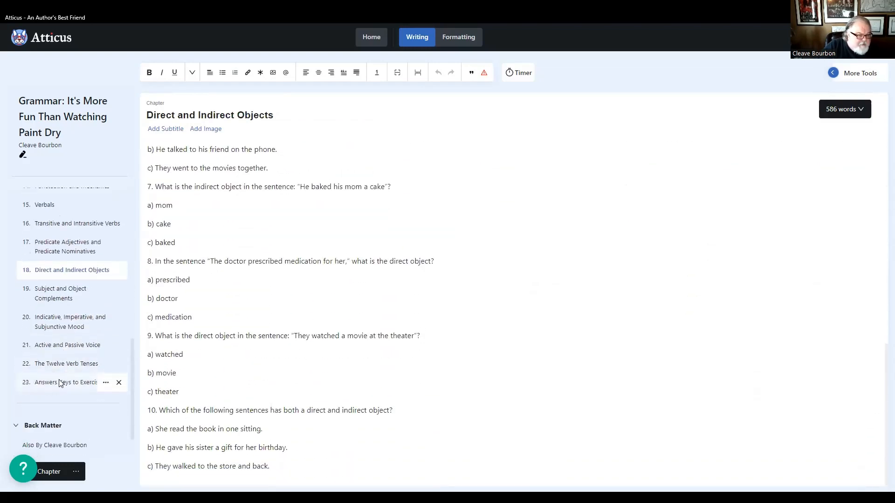
- Review the Subject and Object Complements chapter's section headings, exercise heading and question numbering, including a recheck of its text
click(40, 252)
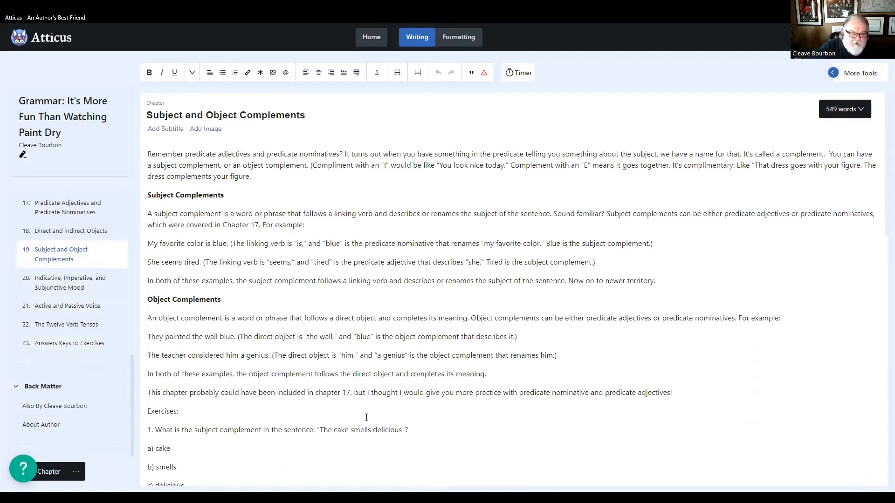
mouse_move(43, 425)
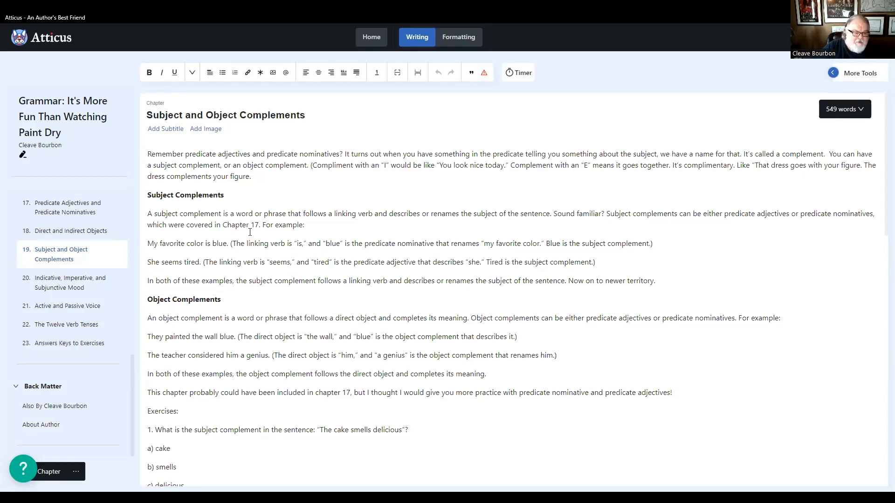
scroll(250, 232, down, 7)
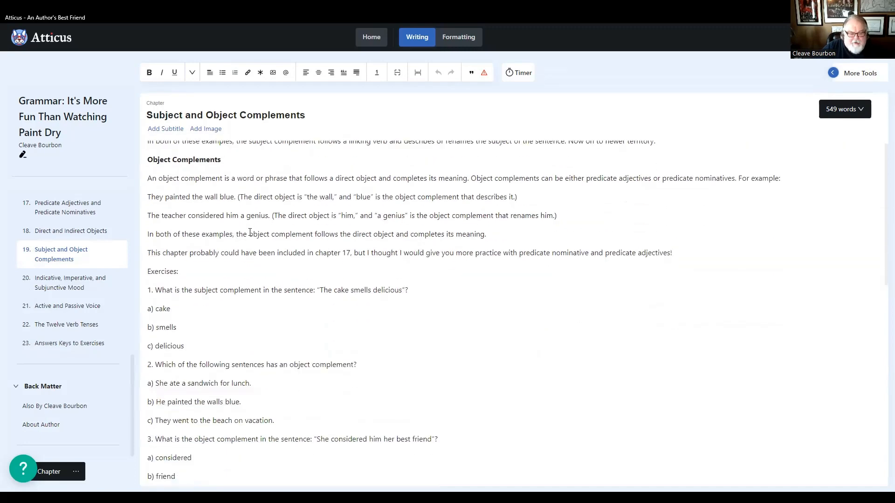
scroll(250, 233, down, 8)
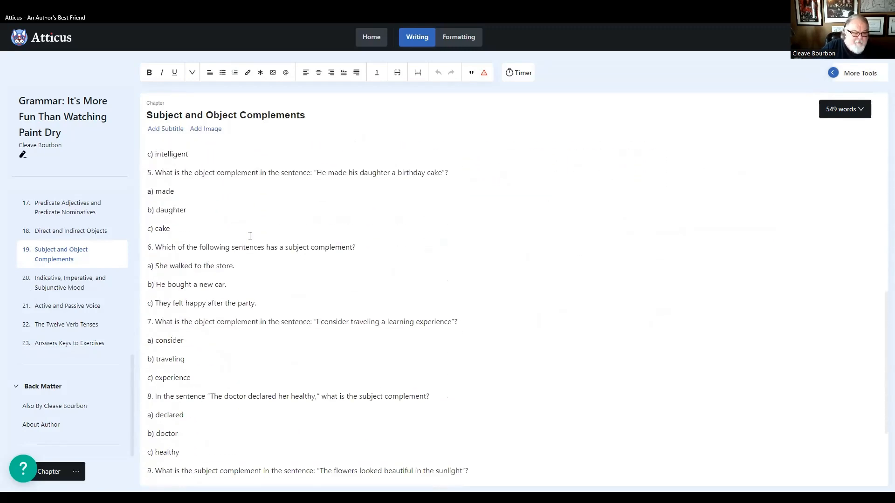
scroll(269, 291, up, 15)
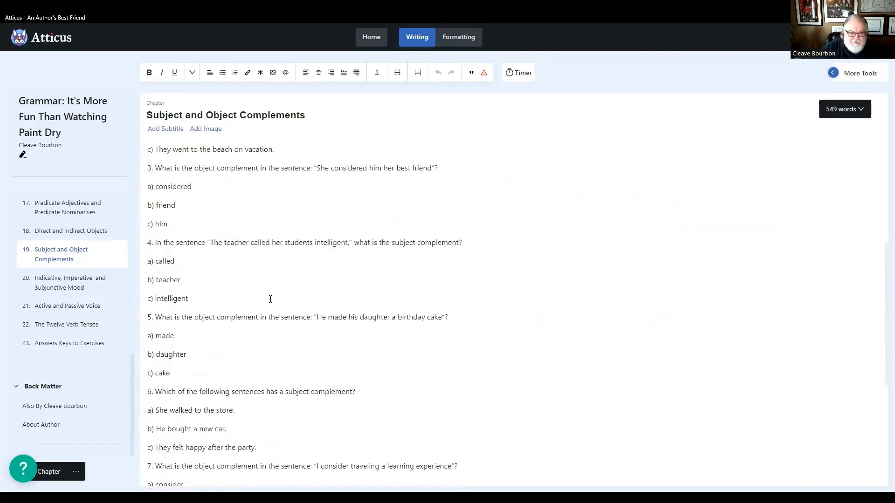
scroll(270, 298, up, 1)
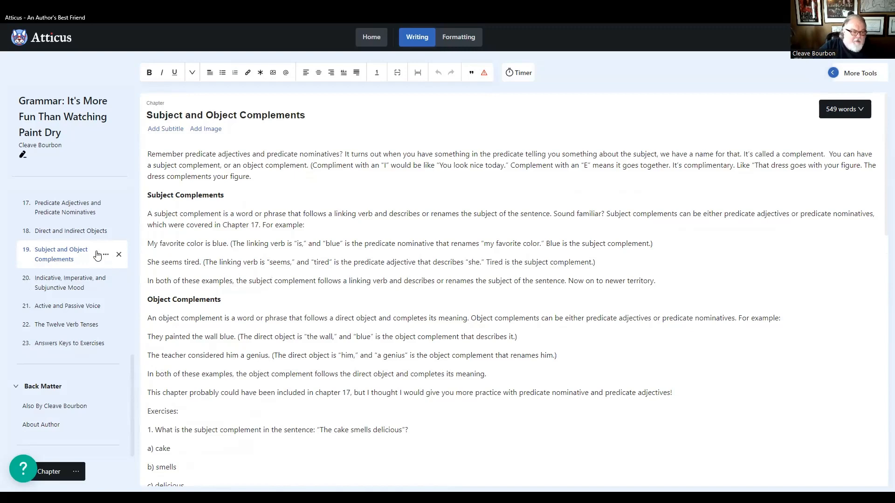
- Review the Indicative, Imperative, and Subjunctive Mood chapter through to its last question, checking headings and question numbering
click(63, 282)
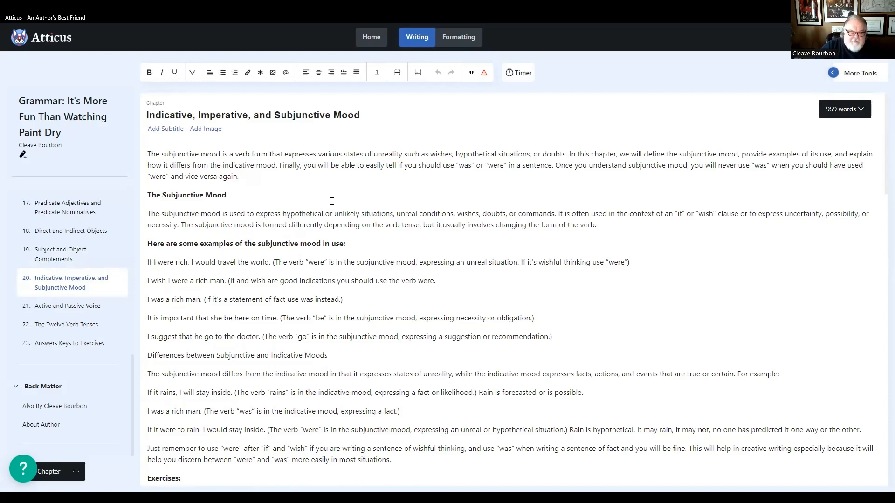
scroll(321, 228, down, 8)
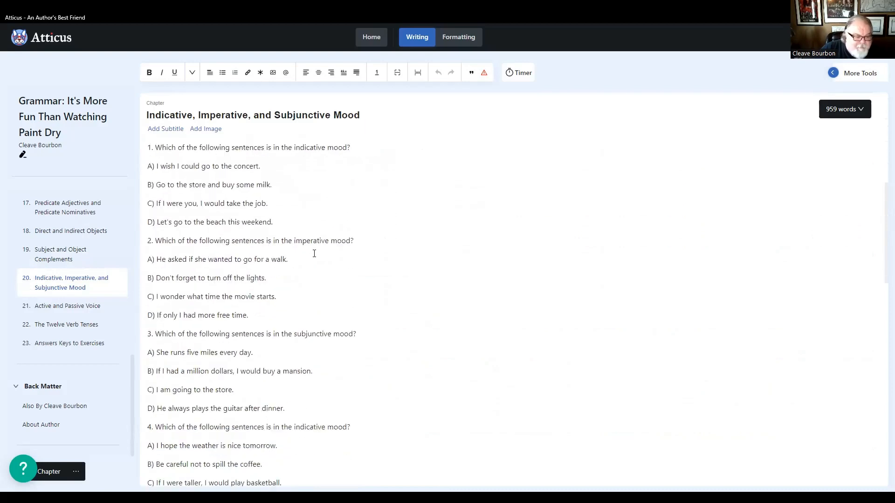
scroll(315, 256, down, 14)
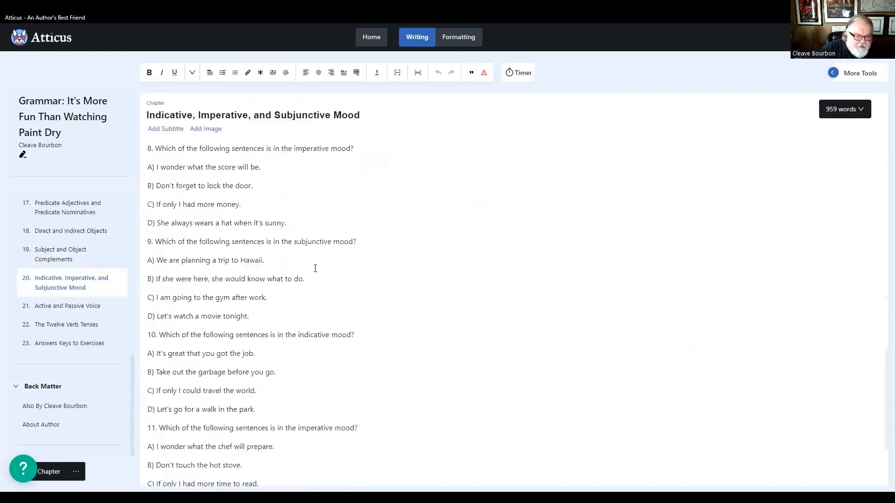
scroll(315, 269, down, 3)
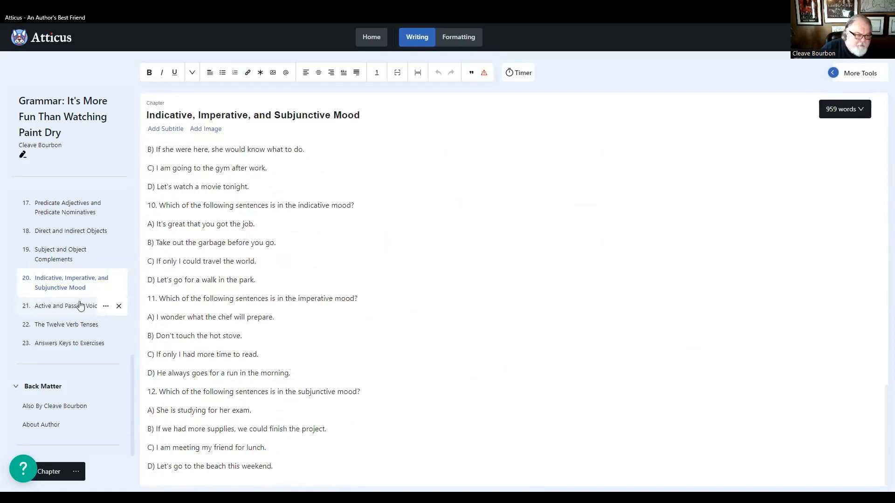
- Review the Active and Passive Voice chapter and recheck its section headings, exercise heading and question numbering
click(64, 309)
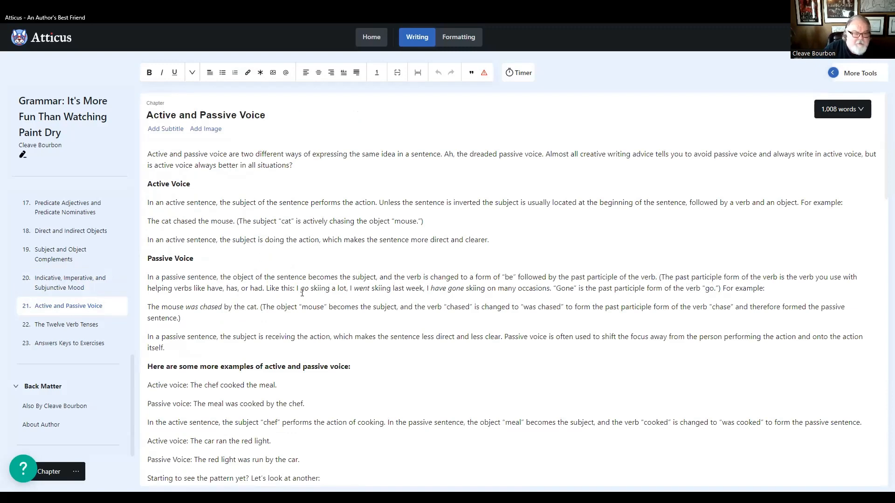
scroll(305, 306, down, 1)
scroll(305, 305, down, 20)
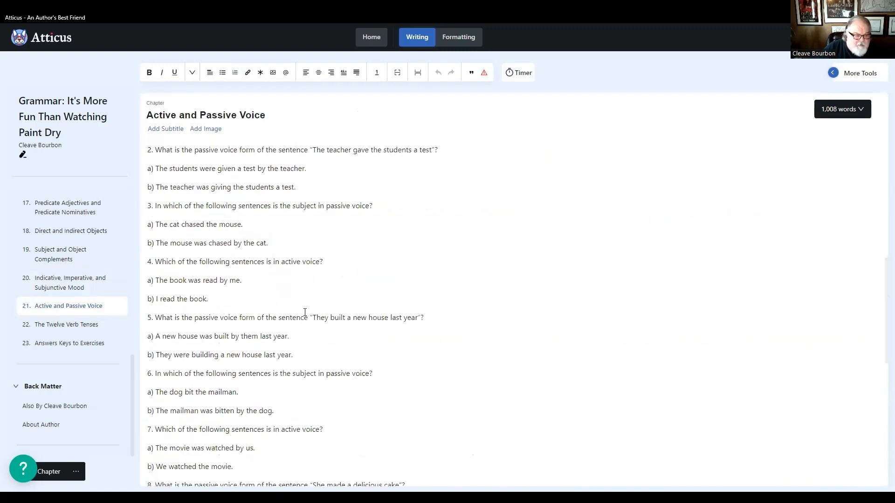
scroll(305, 312, down, 5)
scroll(305, 315, up, 10)
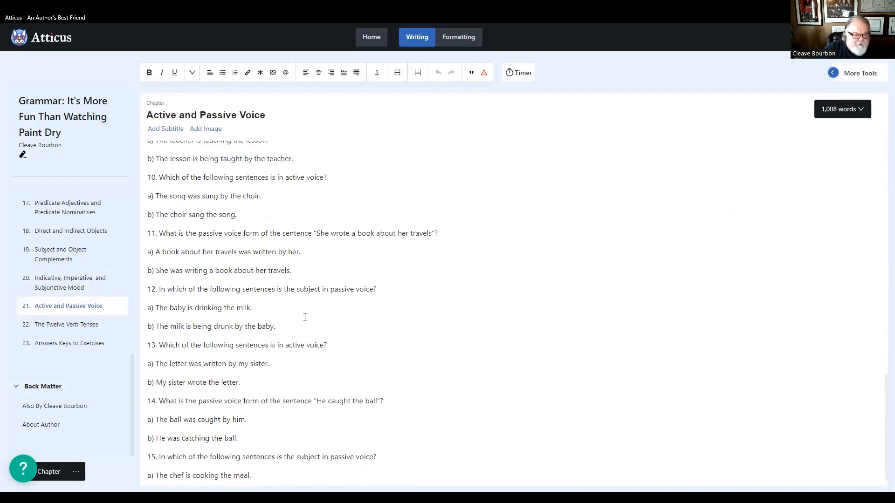
scroll(304, 319, up, 10)
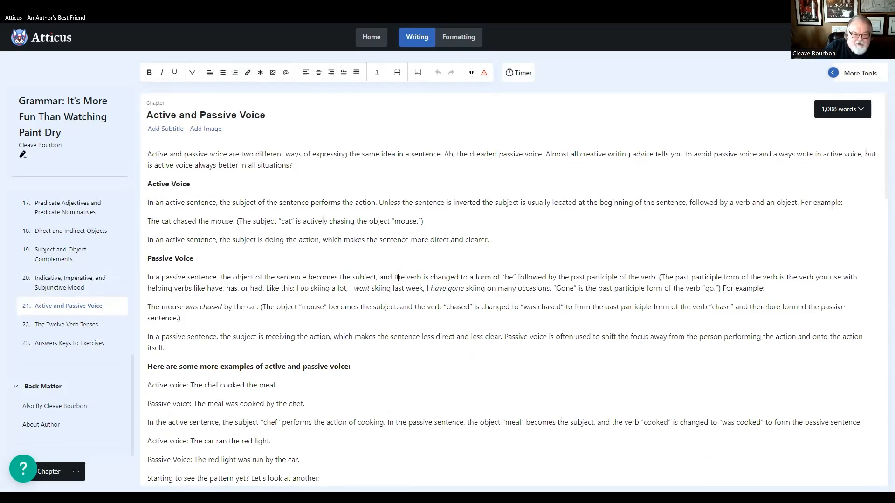
scroll(303, 282, down, 15)
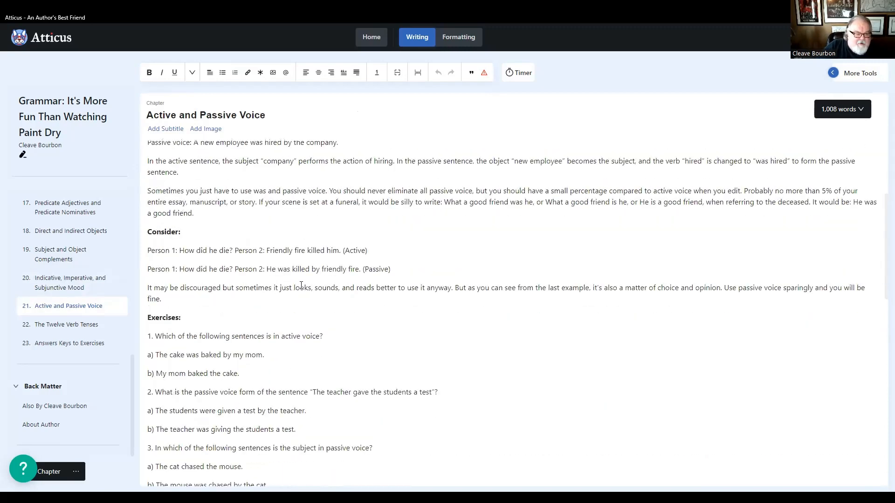
scroll(299, 289, down, 10)
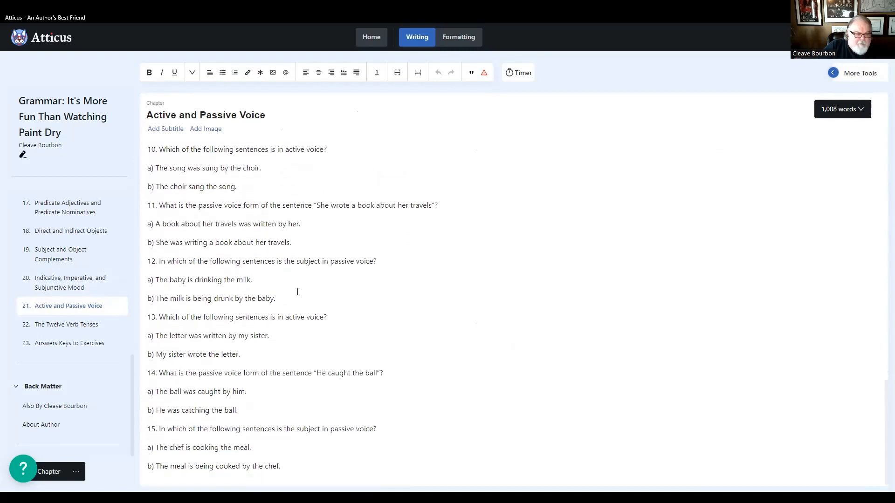
scroll(296, 291, up, 9)
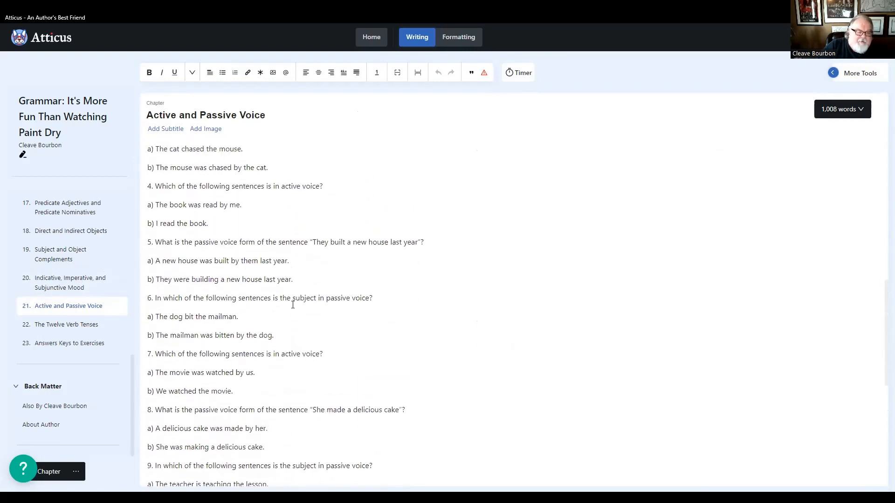
scroll(284, 309, up, 3)
- Review The Twelve Verb Tenses chapter through to its closing paragraph, checking the numbering of tense headings and exercise questions
click(74, 324)
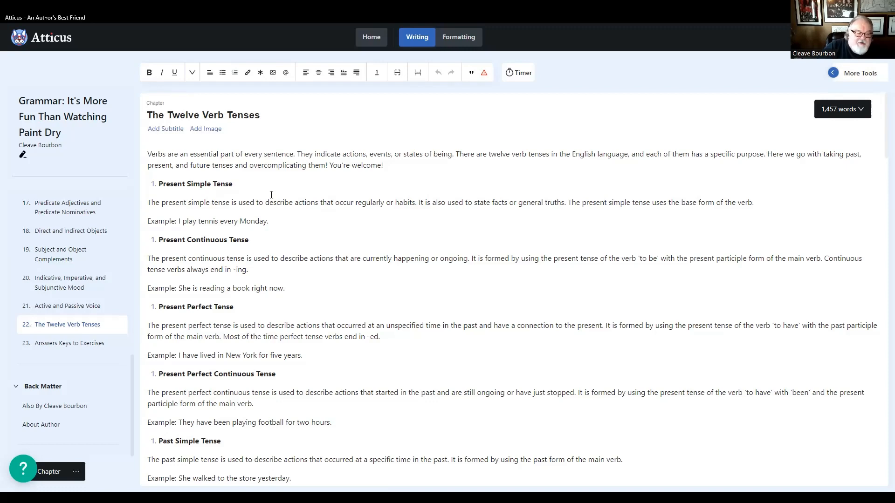
scroll(271, 195, down, 4)
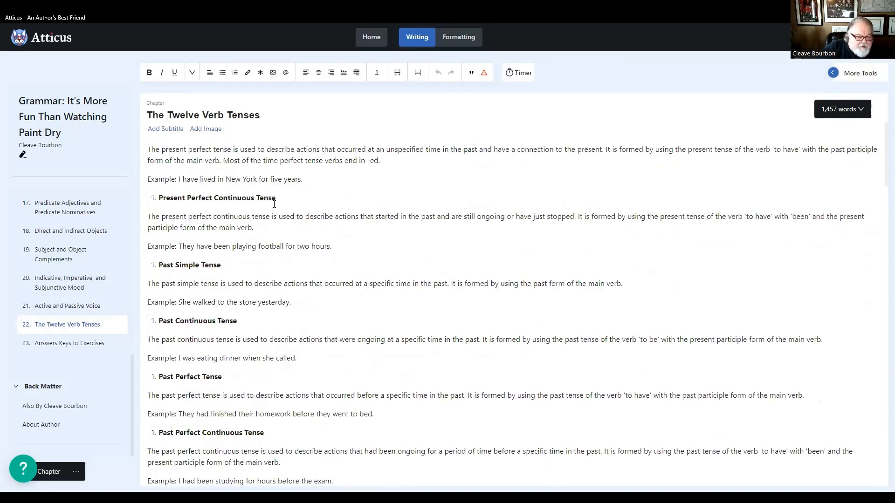
scroll(274, 206, down, 9)
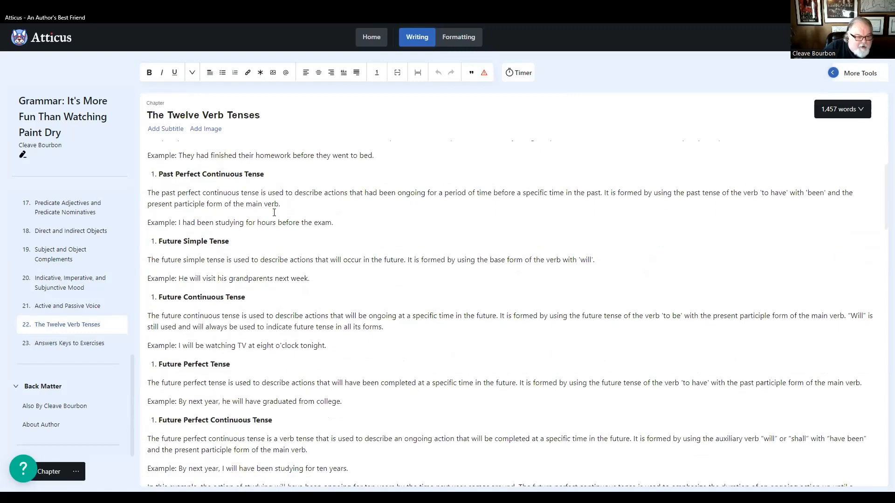
scroll(274, 212, down, 4)
scroll(274, 212, down, 13)
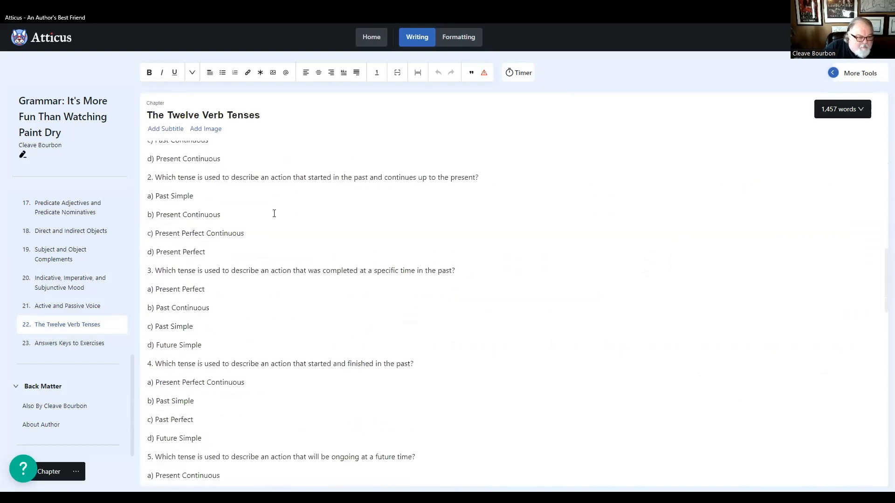
scroll(274, 215, down, 7)
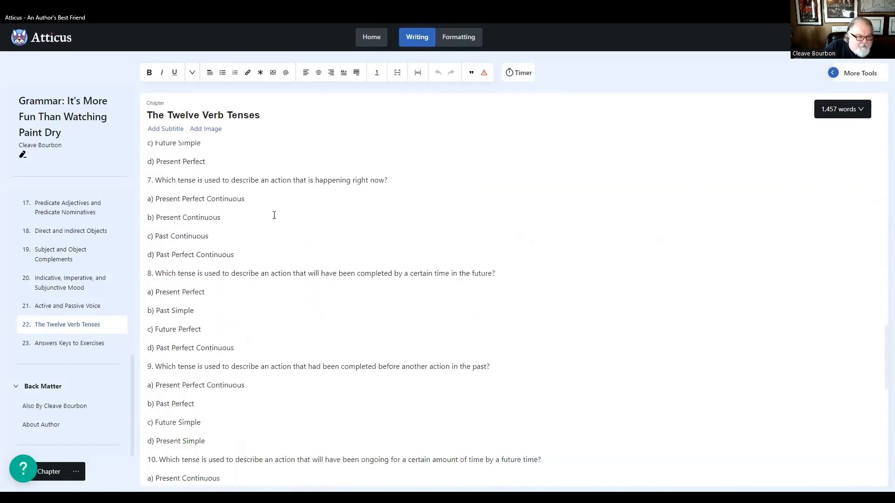
scroll(274, 215, down, 6)
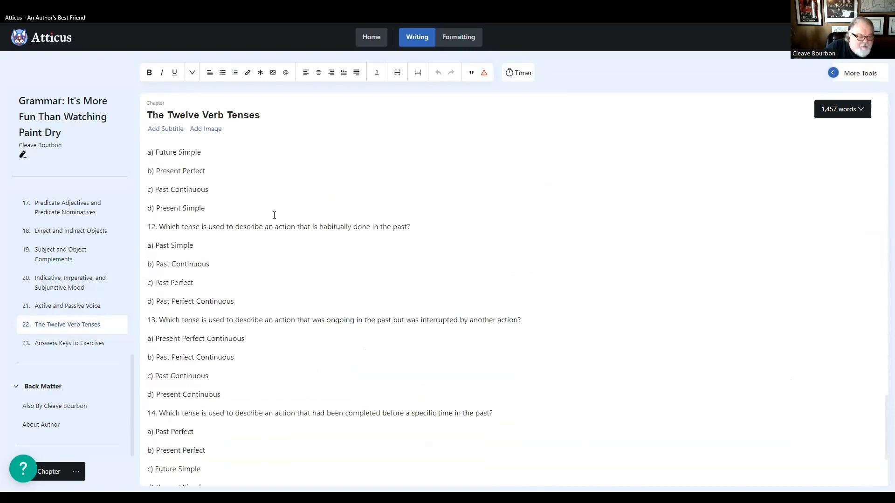
scroll(274, 217, down, 1)
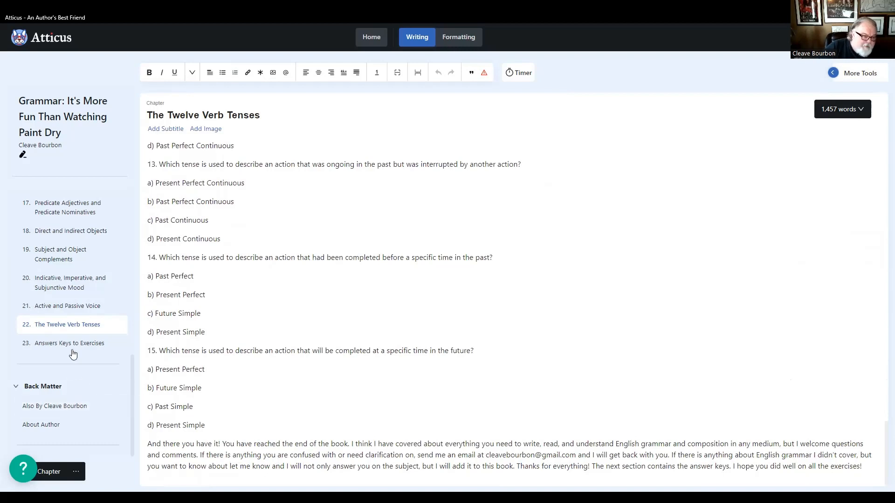
- Review the Answers Keys to Exercises chapter from the Chapter 1 key through the Chapter 22 key for heading and numbering consistency
click(56, 346)
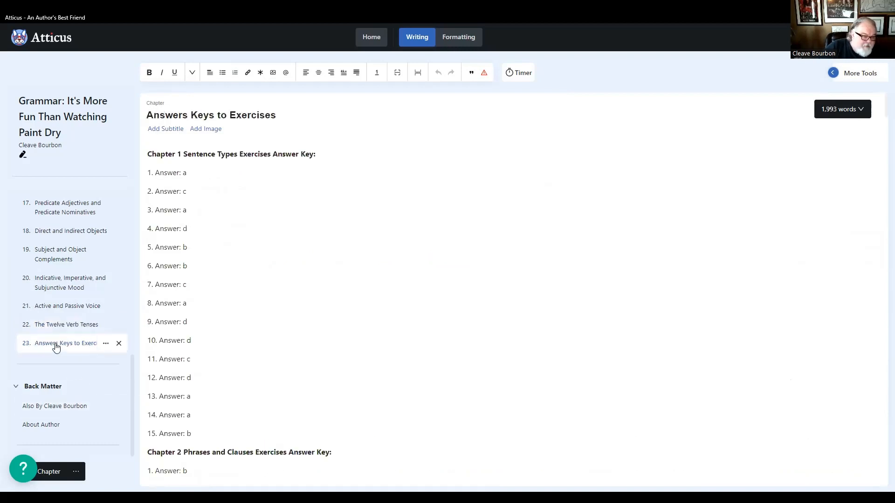
scroll(239, 300, down, 10)
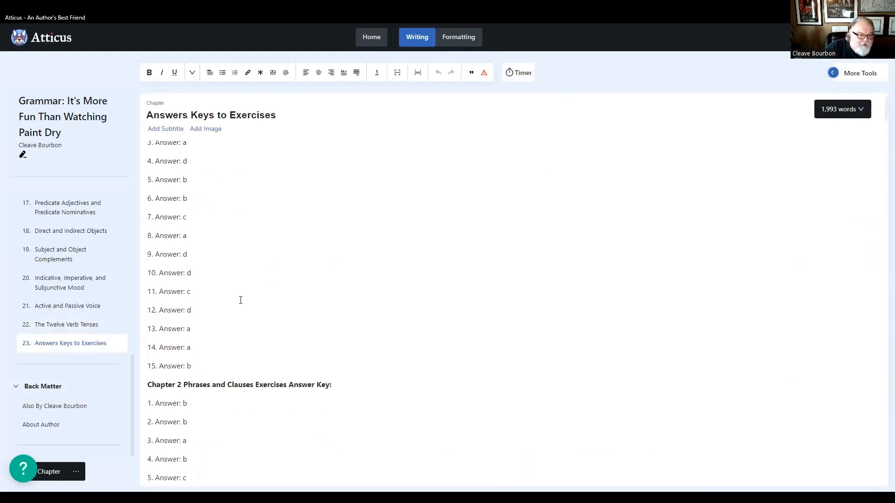
scroll(241, 304, down, 15)
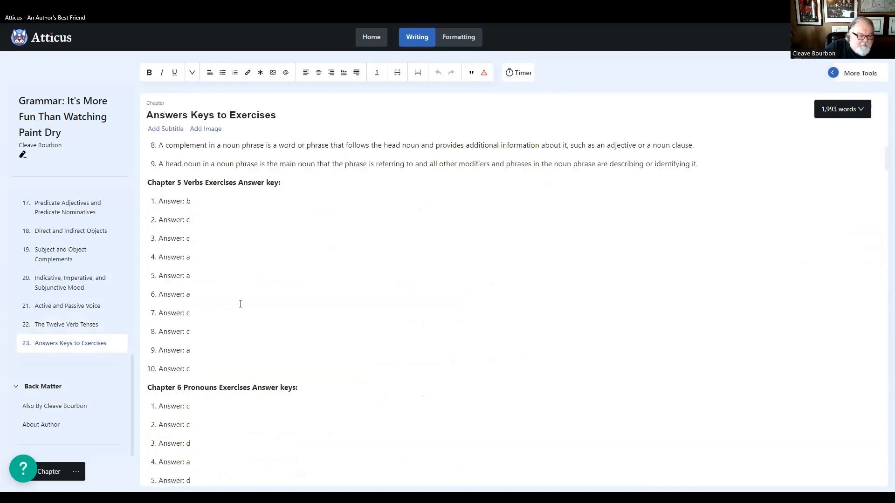
scroll(241, 303, down, 15)
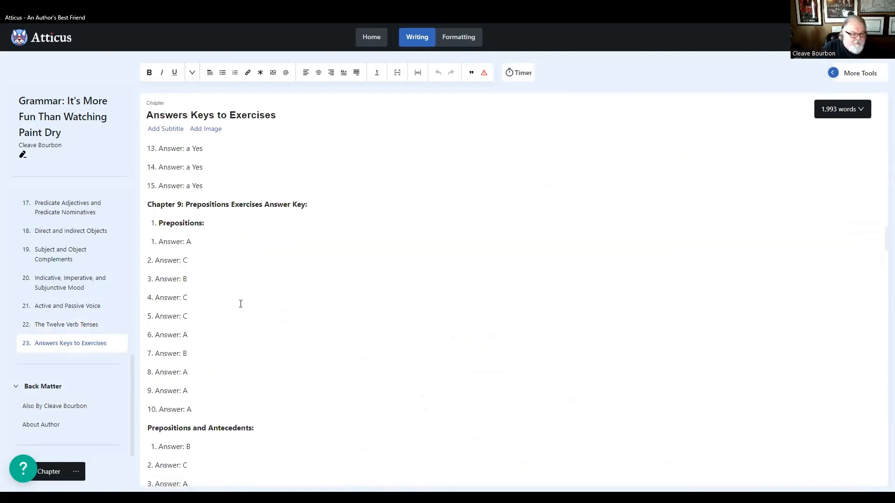
scroll(241, 304, down, 15)
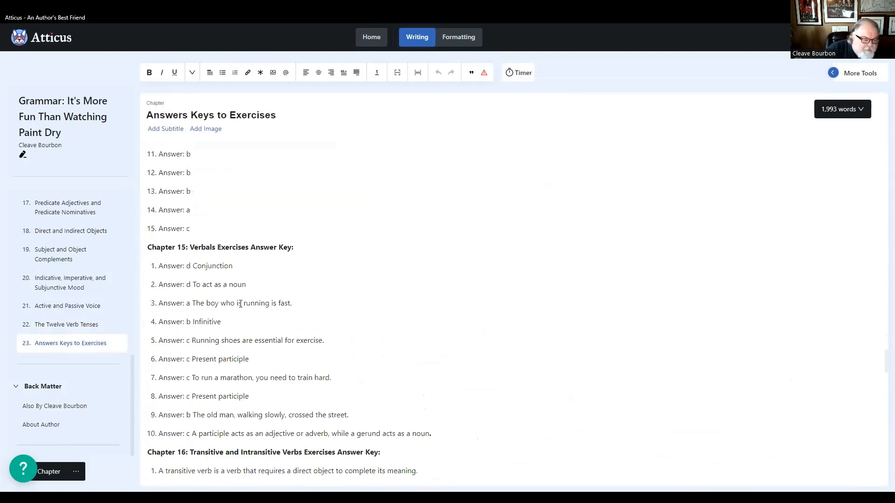
scroll(240, 304, down, 15)
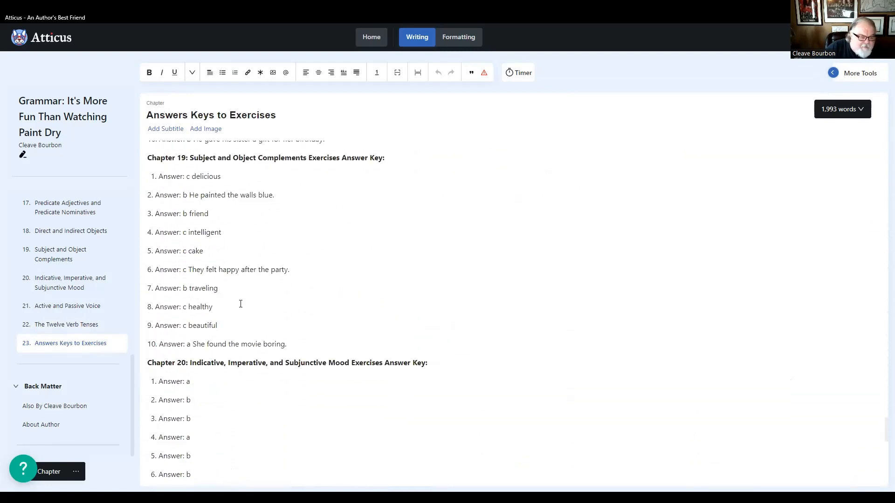
scroll(241, 304, down, 3)
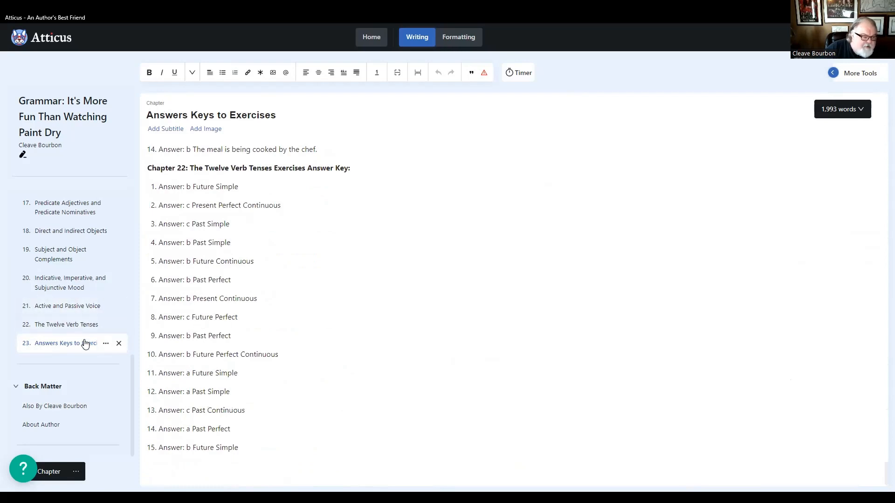
- Recheck the Introduction and the Sentence Types chapter, examining the Exercises heading and question numbering through question 15
scroll(83, 335, up, 10)
scroll(85, 344, up, 1)
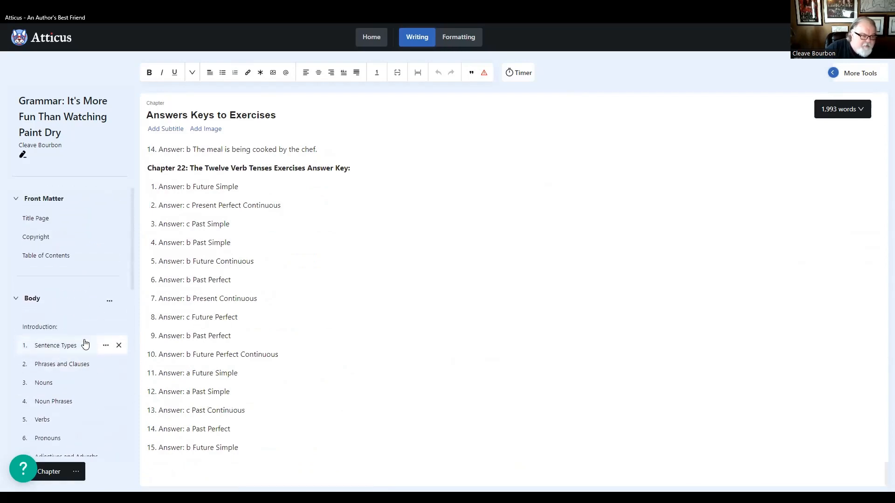
click(40, 331)
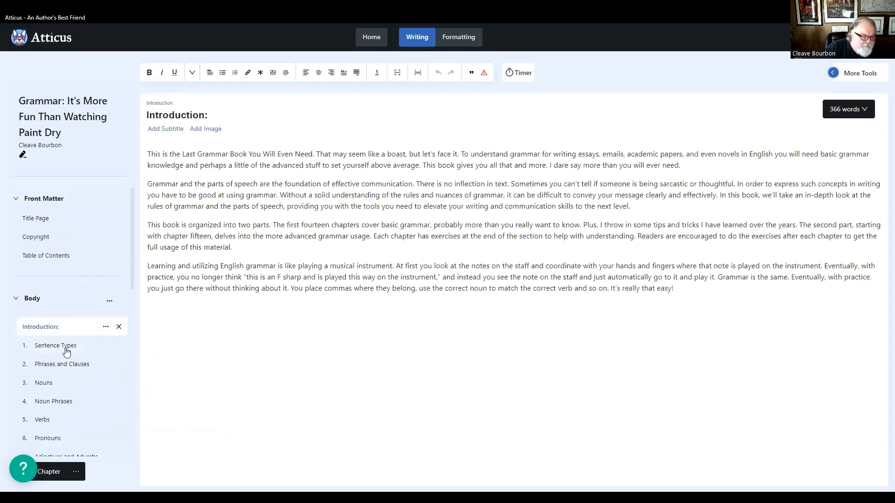
click(51, 350)
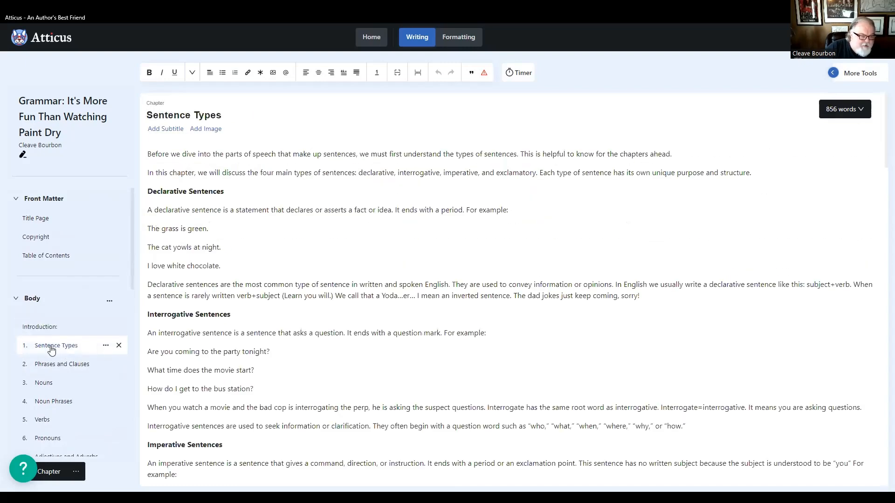
scroll(266, 289, down, 14)
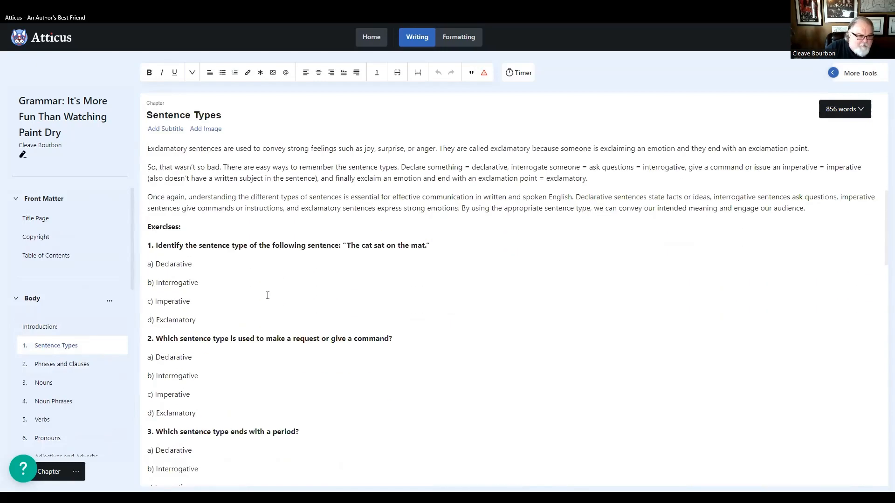
scroll(261, 292, down, 14)
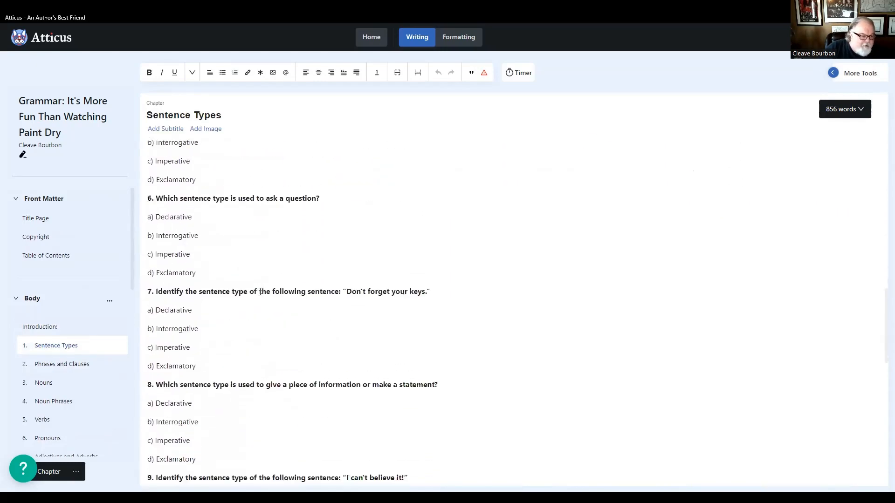
scroll(257, 293, down, 10)
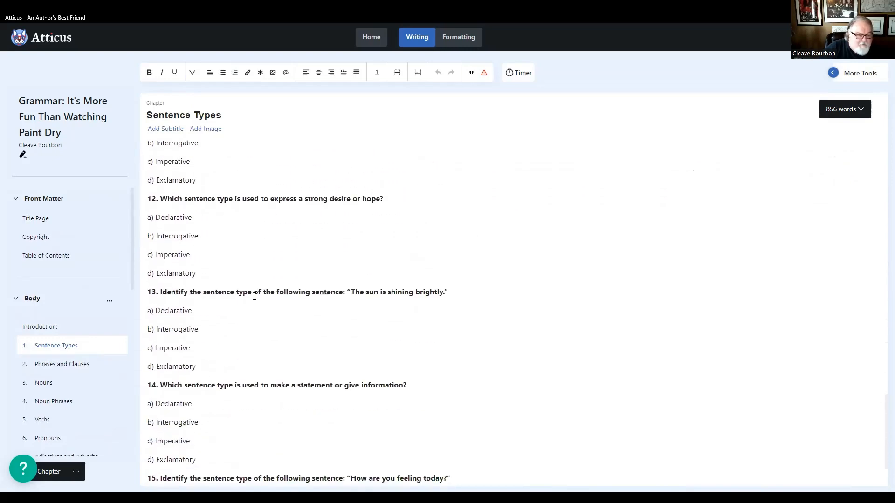
- Recheck the Phrases and Clauses chapter through to its exercises for heading formatting and question numbering
click(66, 364)
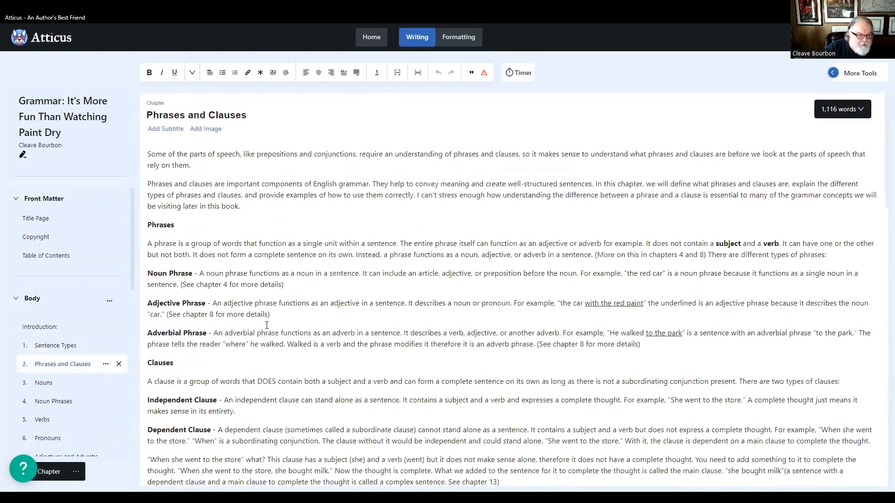
scroll(259, 324, down, 5)
scroll(252, 325, down, 7)
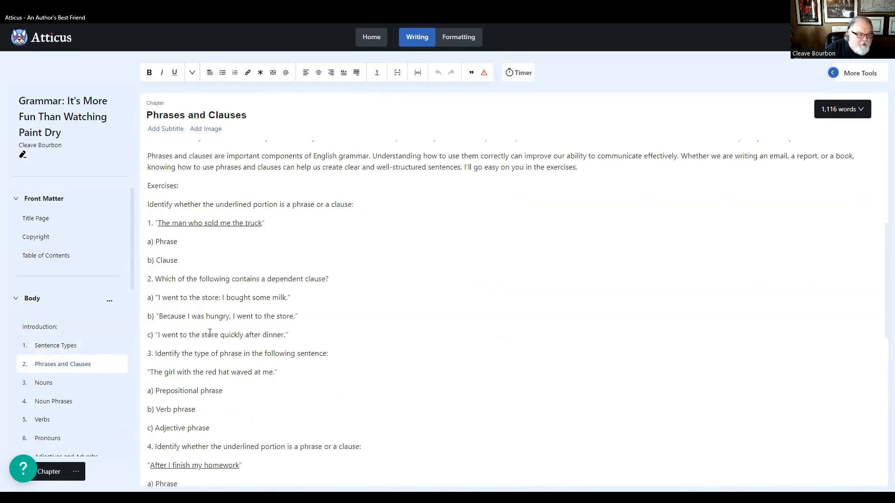
- Remove the empty bullet lines between all the exercise questions at the end of the Nouns chapter
click(58, 383)
scroll(292, 296, down, 8)
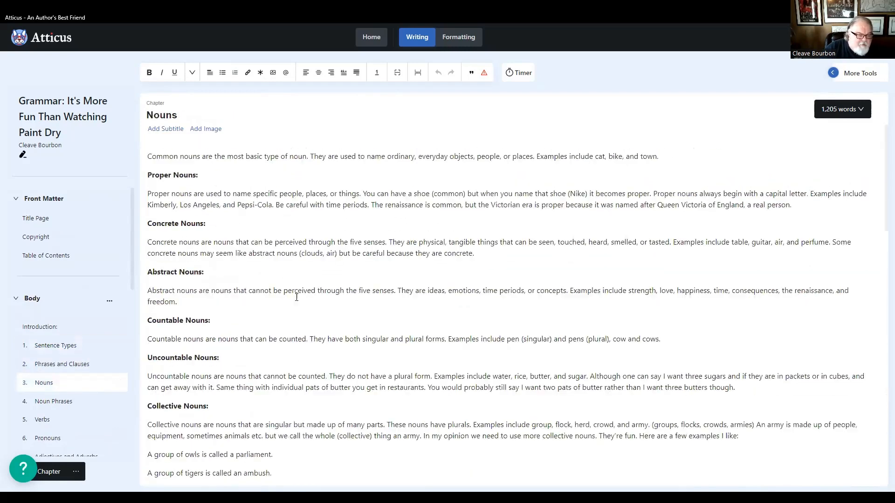
scroll(292, 297, down, 7)
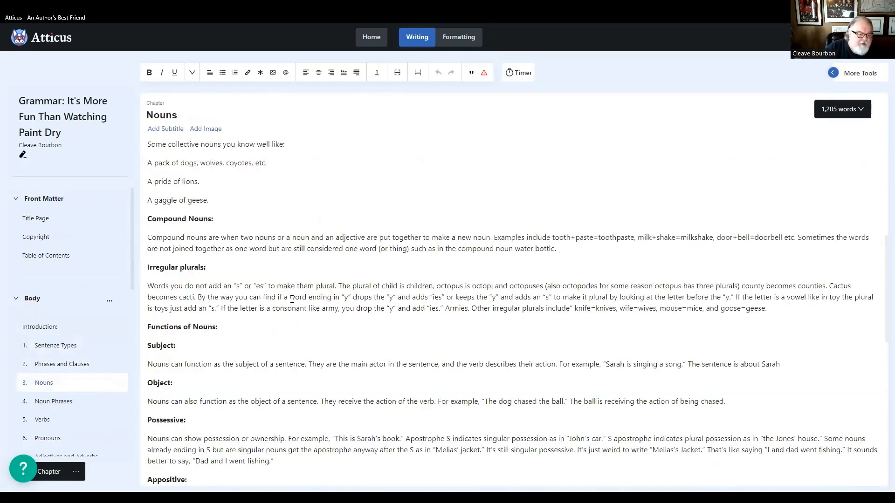
scroll(292, 298, down, 10)
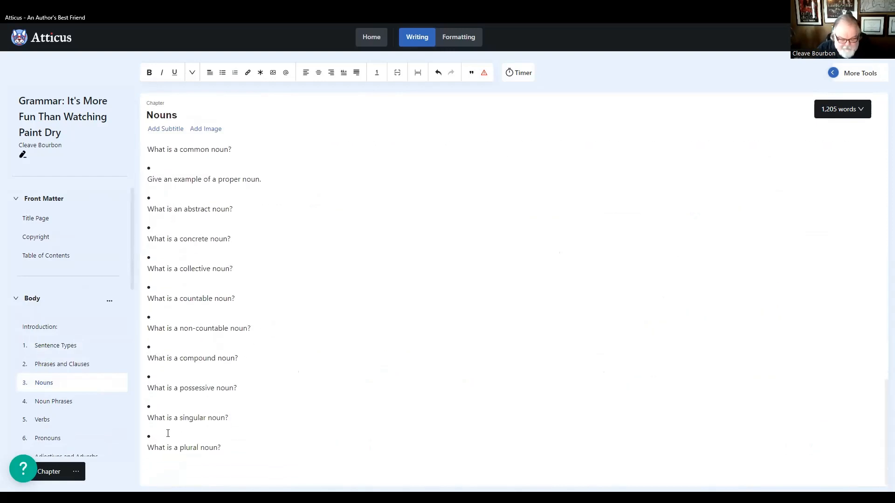
key(Delete)
click(162, 417)
key(Delete)
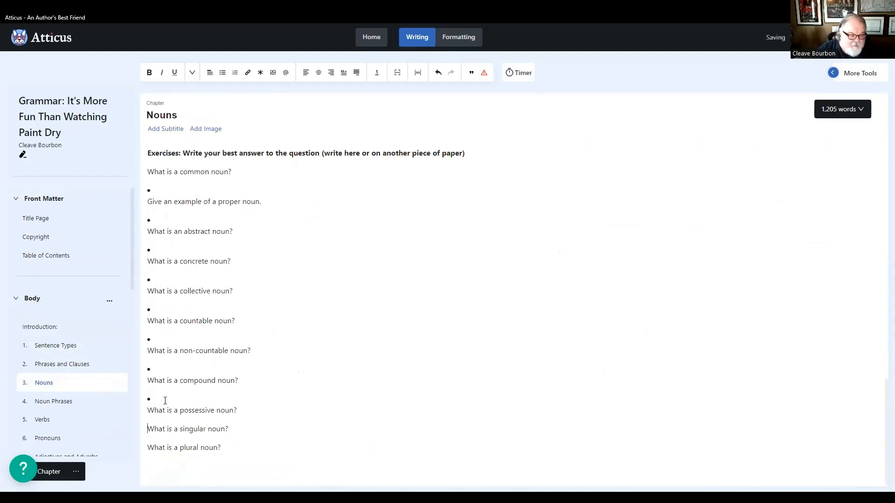
key(BackSpace)
click(155, 380)
key(Delete)
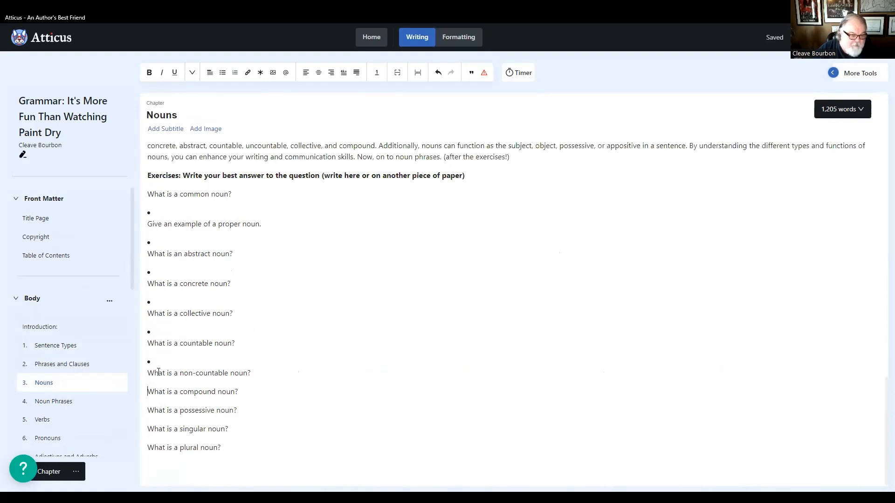
click(155, 360)
key(Delete)
key(BackSpace)
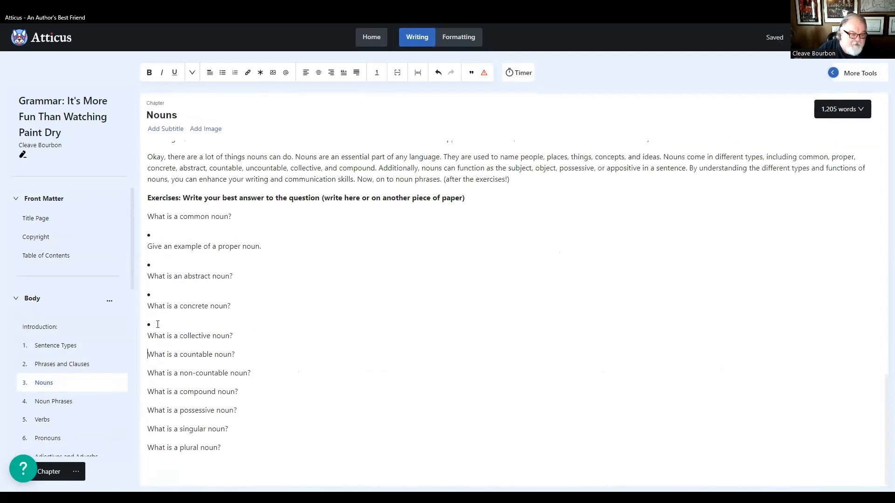
key(BackSpace)
key(BackSpace)
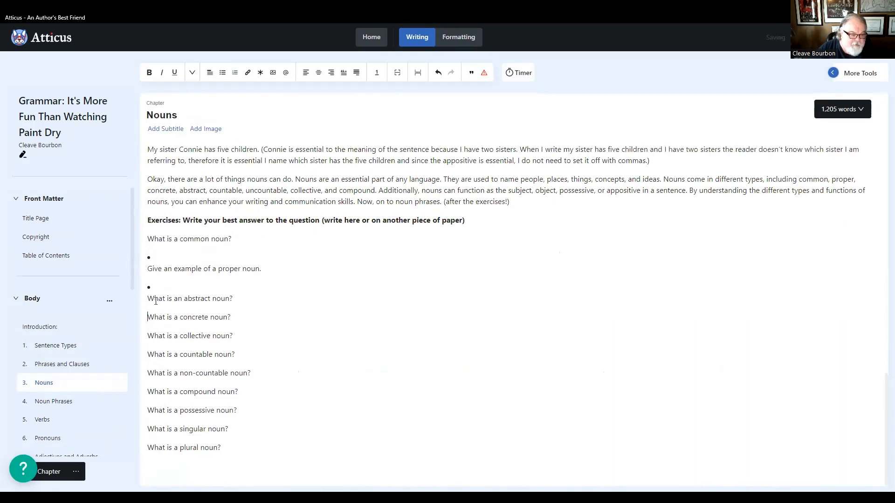
key(BackSpace)
key(Up)
key(BackSpace)
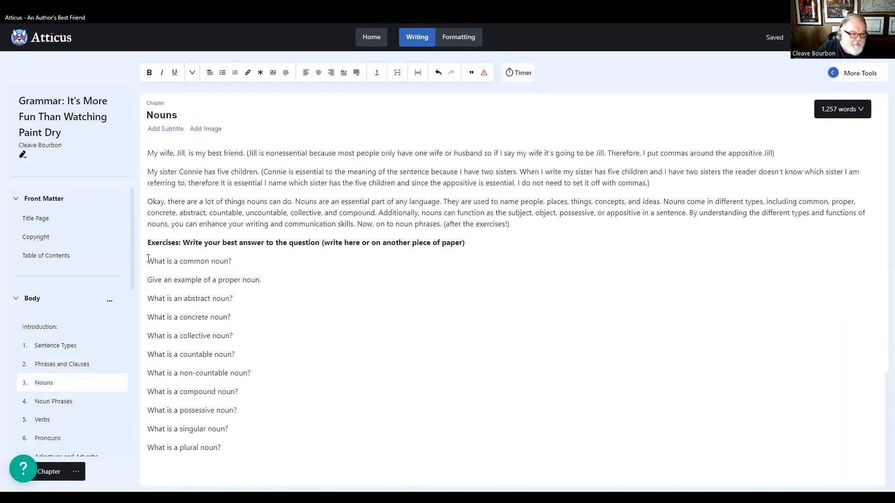
- Number the first five Nouns exercise questions 1 to 5, from the common noun to the collective noun question
click(150, 259)
text(1.)
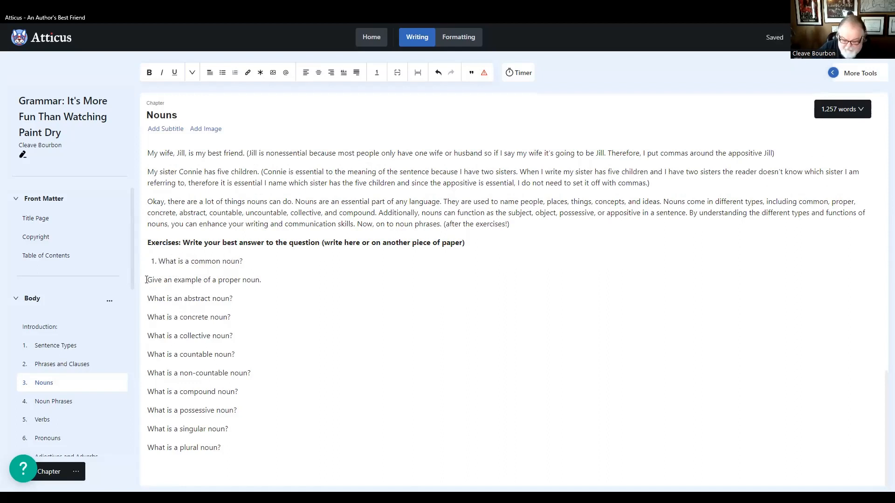
click(147, 280)
text(1.)
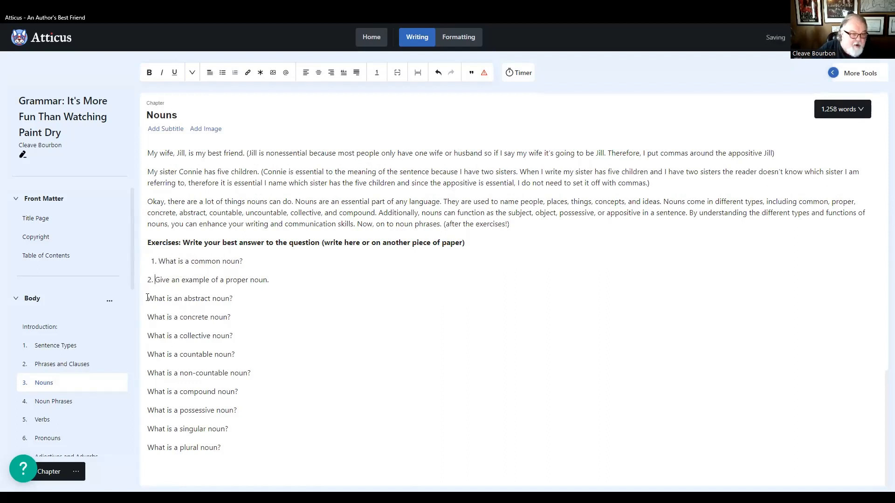
click(148, 299)
text(3.)
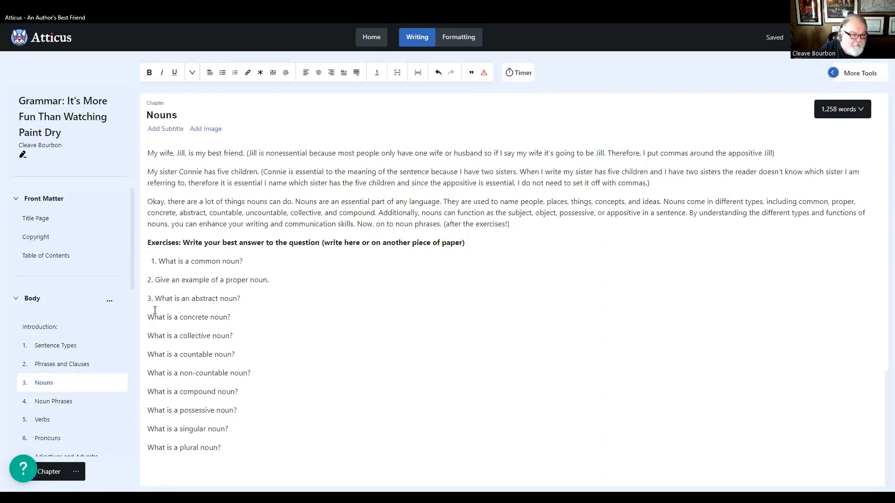
click(148, 317)
text(4. )
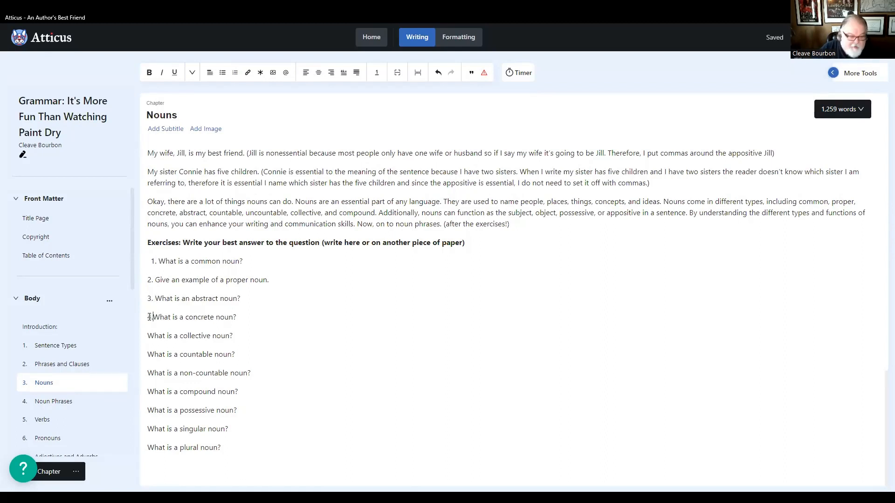
text(5.)
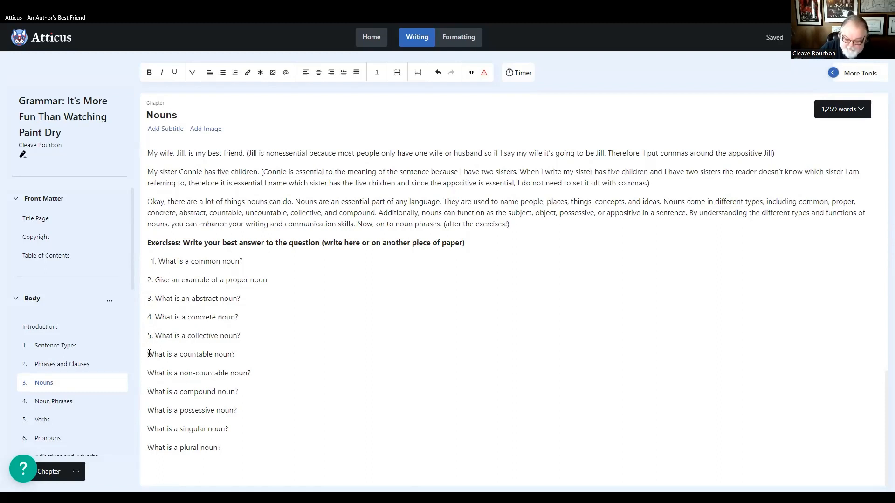
- Number the remaining Nouns exercise questions 6 to 11, from the countable noun to the plural noun question
click(149, 354)
text(6. )
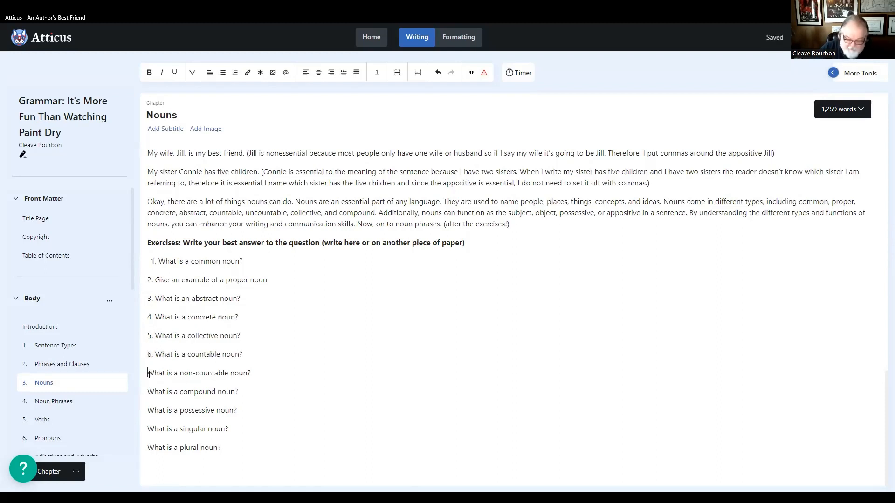
text(7.)
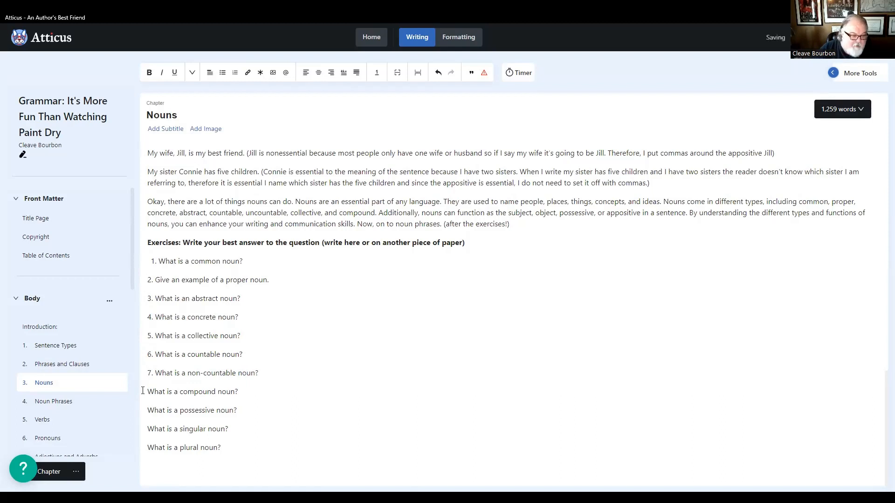
click(149, 391)
text(8. )
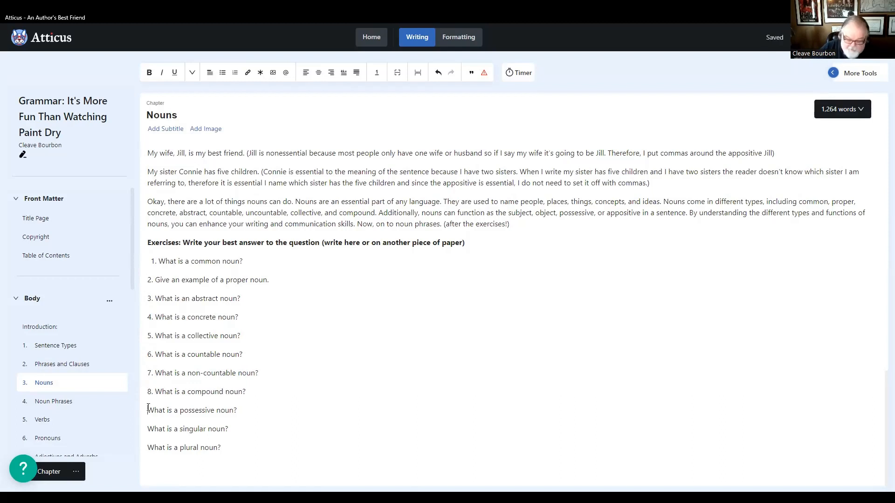
text(9.)
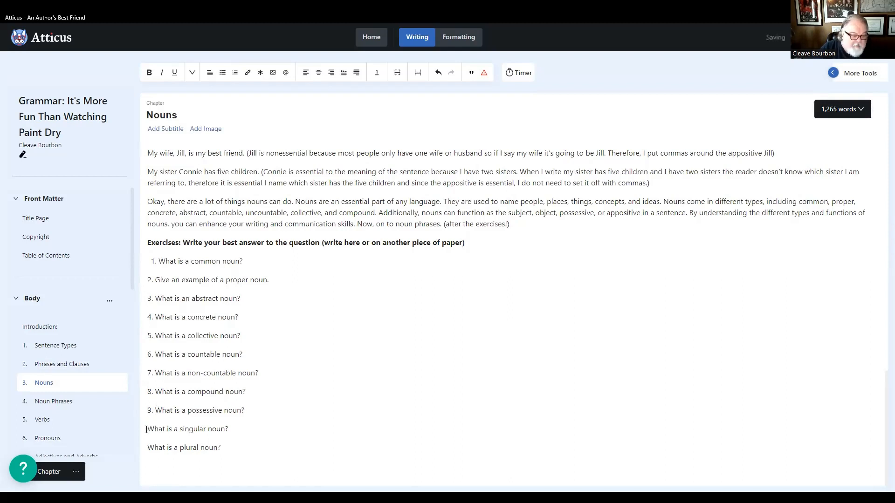
click(147, 429)
text(10)
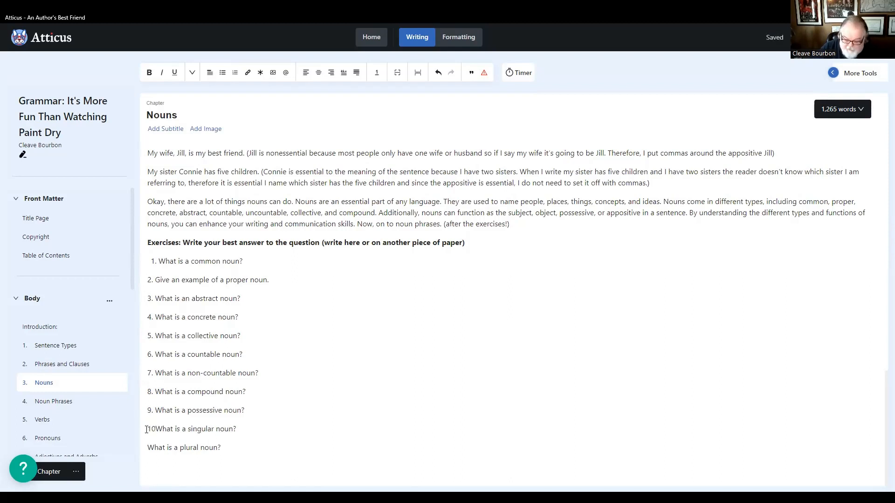
text(. )
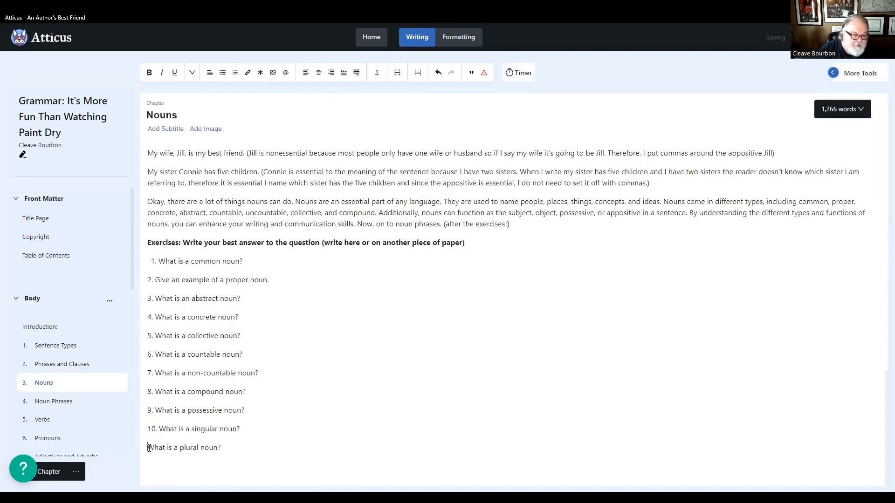
text(11.)
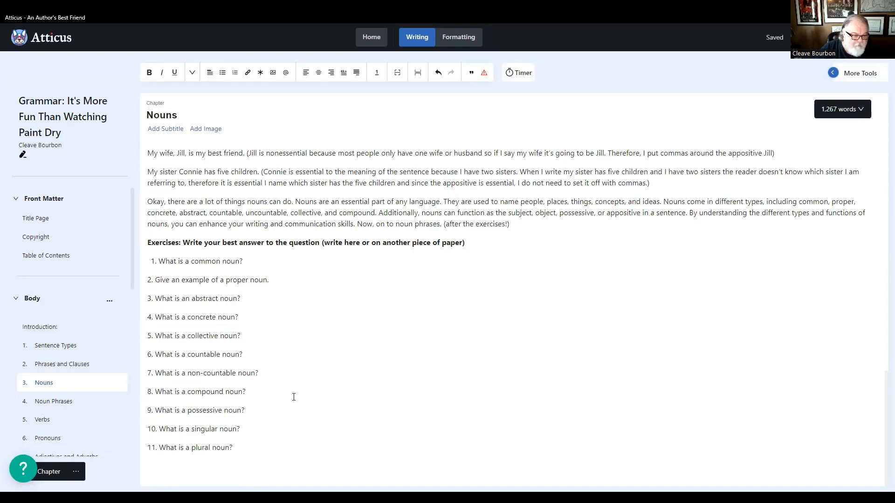
- Check the Answers Keys to Exercises chapter from the Chapter 1 key to the Chapter 4 key for numbering that matches the exercises
scroll(120, 408, down, 5)
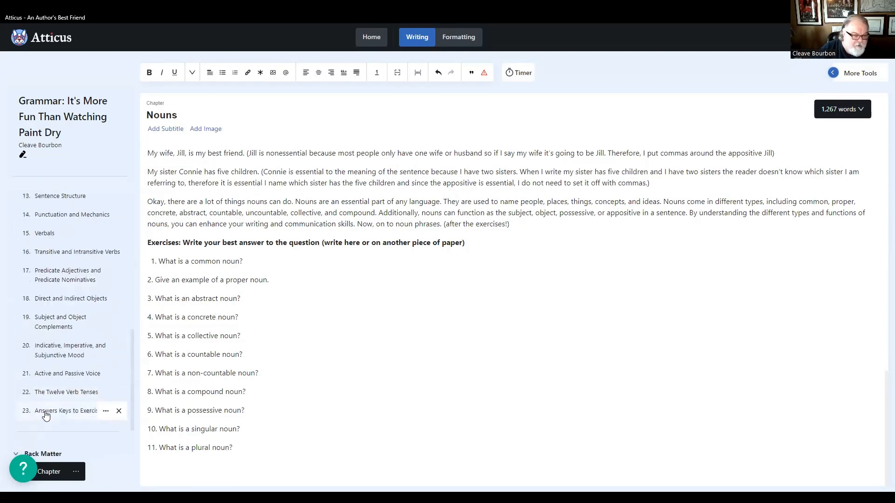
scroll(75, 438, down, 8)
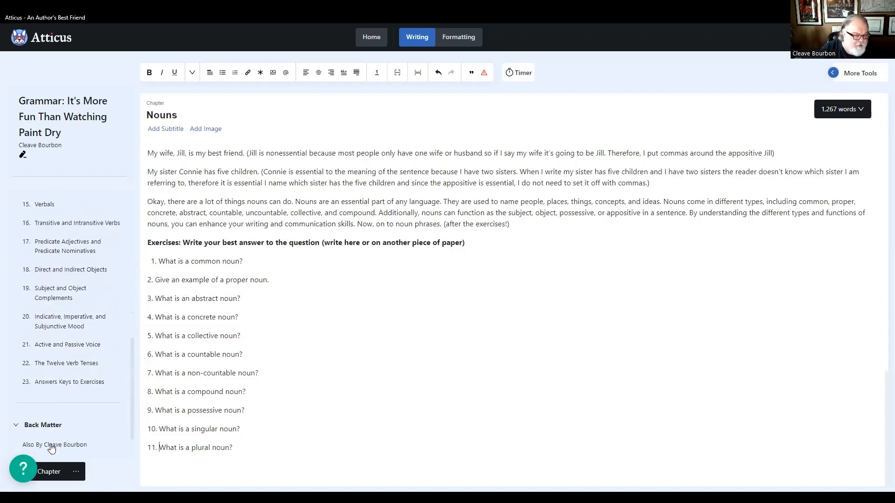
click(57, 349)
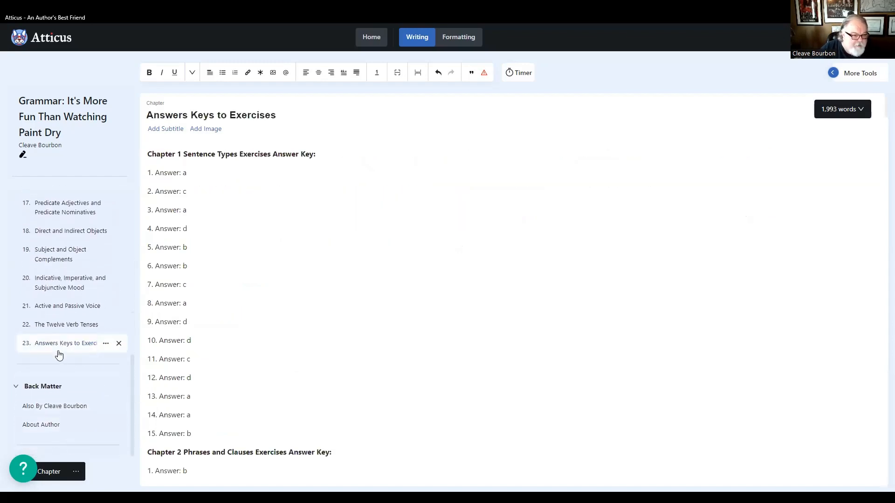
scroll(194, 366, down, 15)
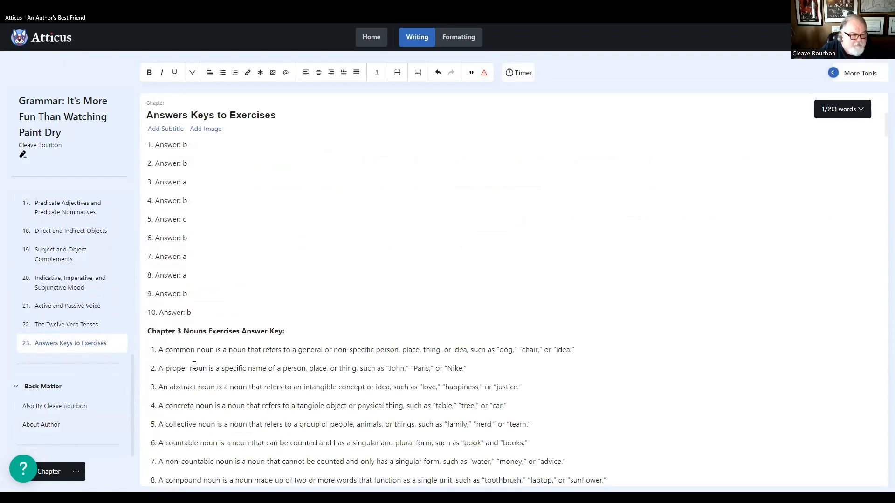
scroll(220, 392, up, 5)
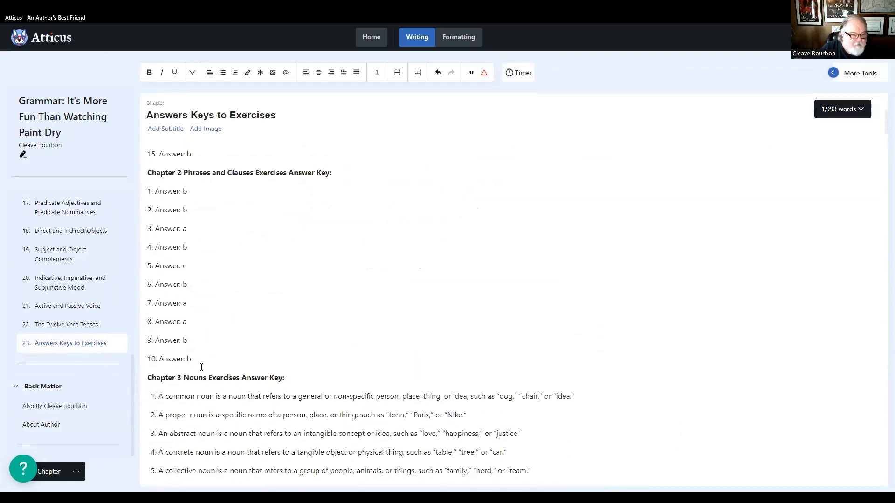
scroll(205, 373, down, 6)
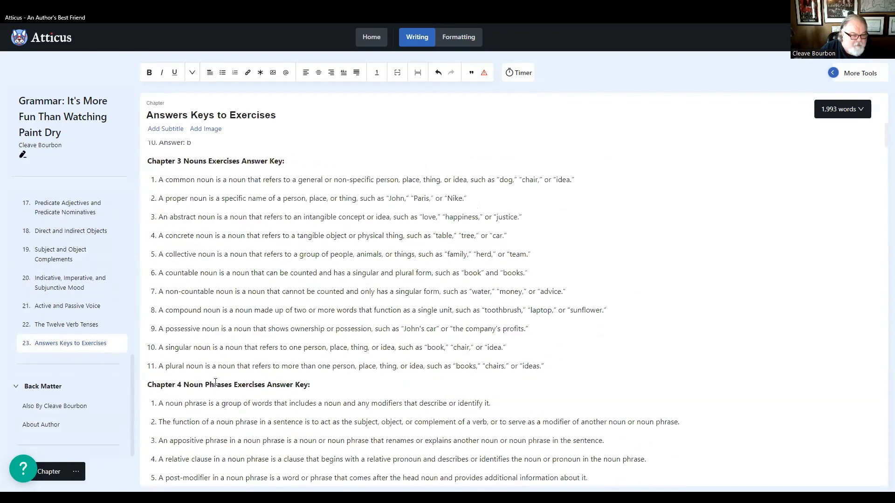
scroll(216, 383, down, 4)
scroll(217, 382, up, 4)
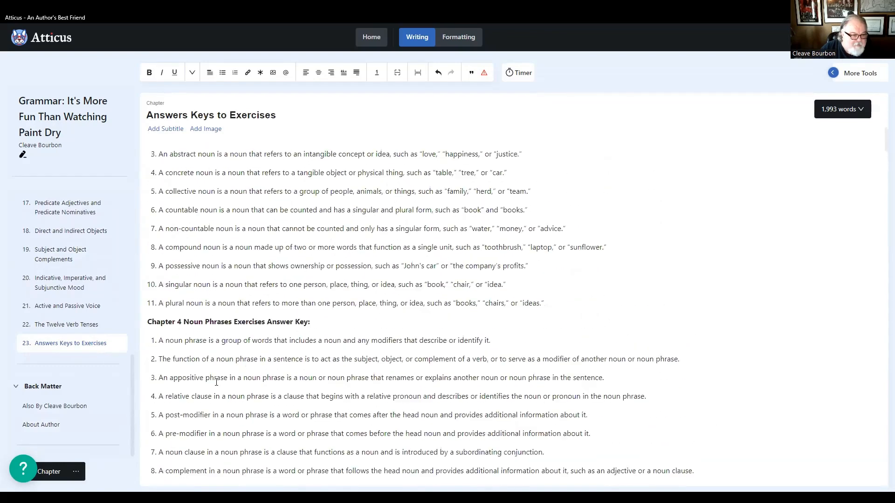
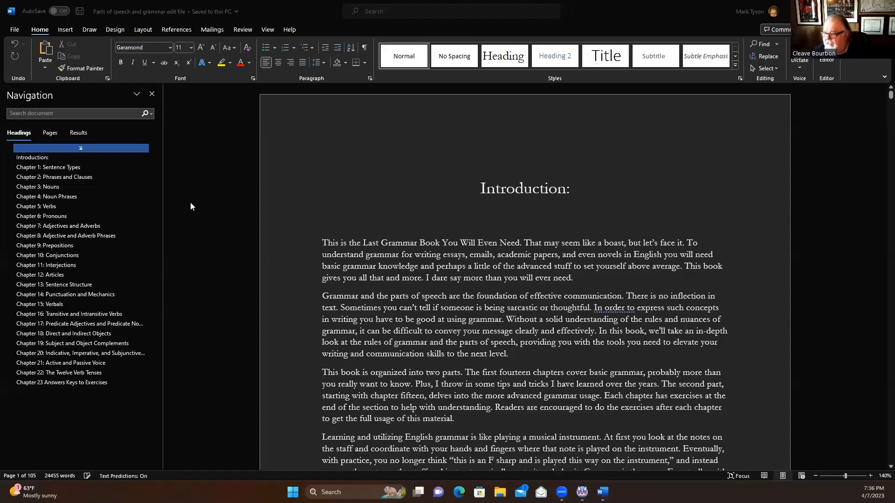
- Check the numbering of the Chapter 3 Nouns and Chapter 4 Noun Phrases answer keys in Chapter 23 of the Word manuscript
click(100, 387)
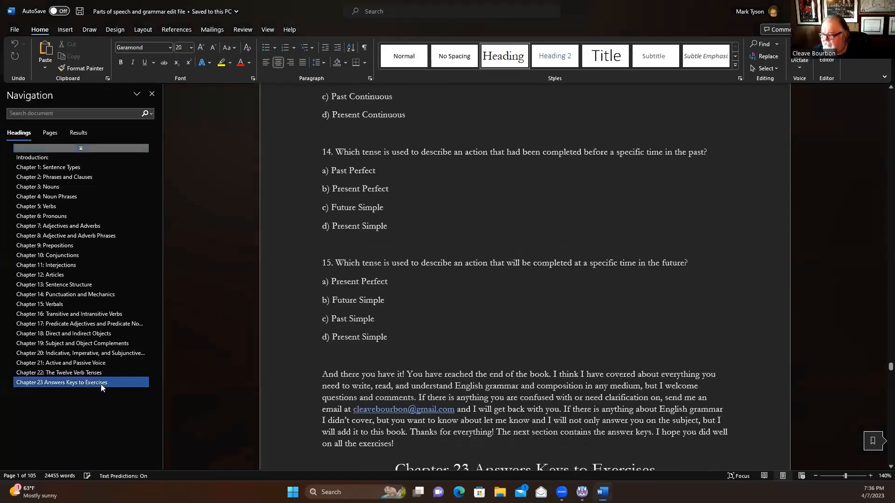
scroll(465, 199, down, 8)
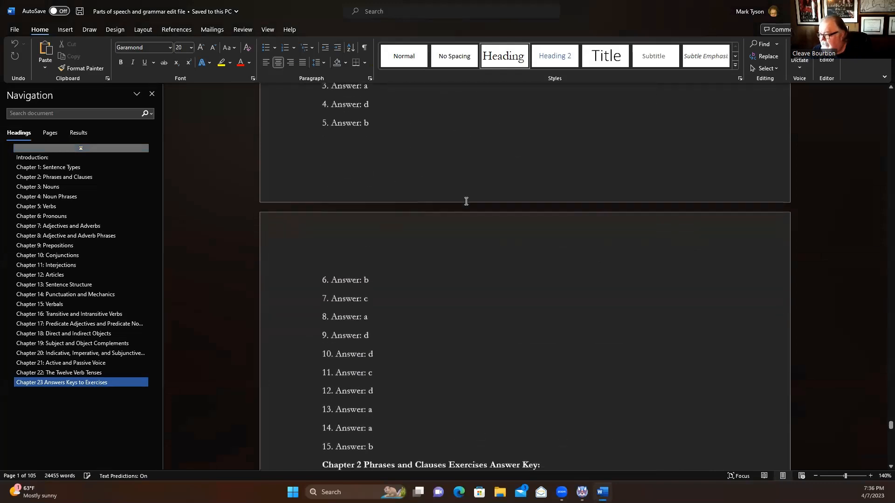
scroll(424, 250, down, 10)
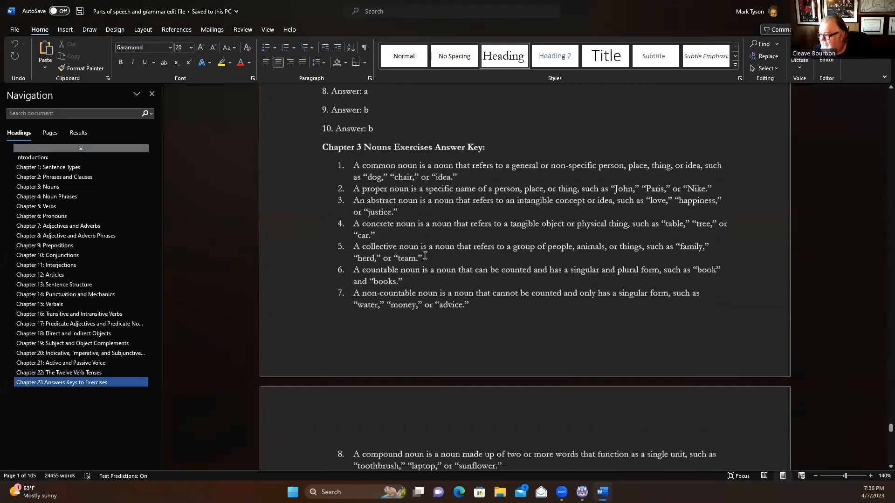
scroll(424, 254, down, 8)
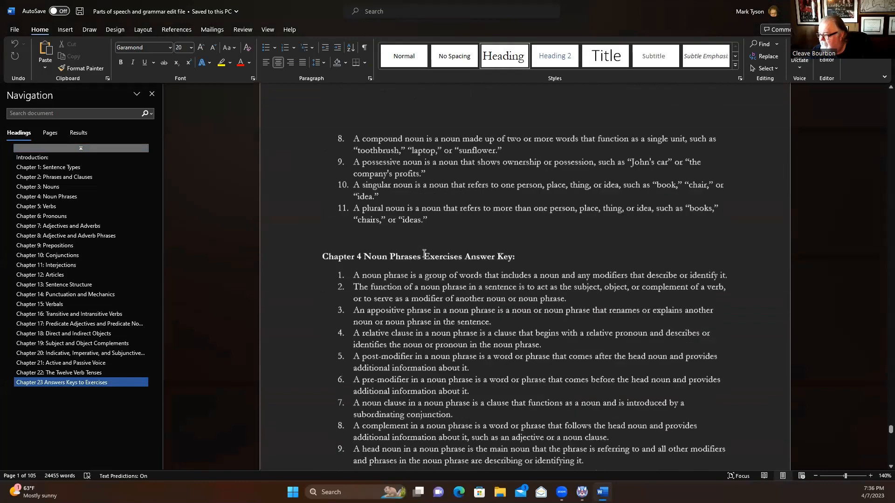
scroll(391, 277, up, 7)
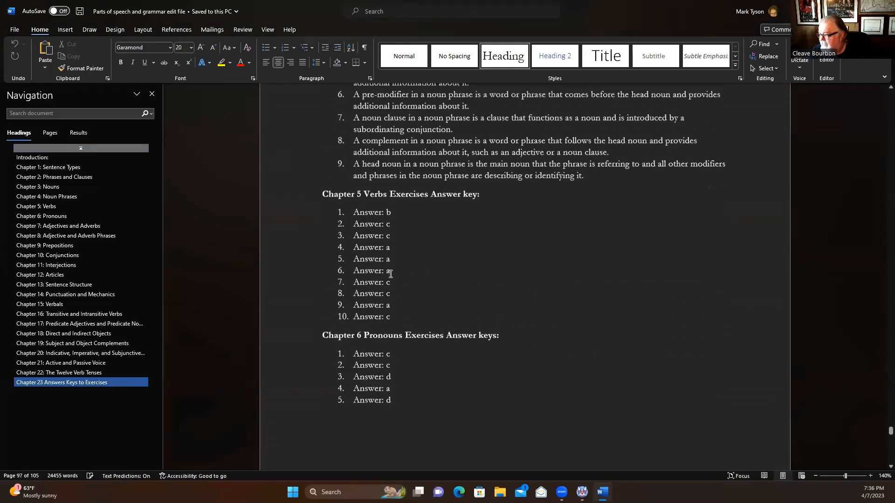
scroll(406, 270, up, 6)
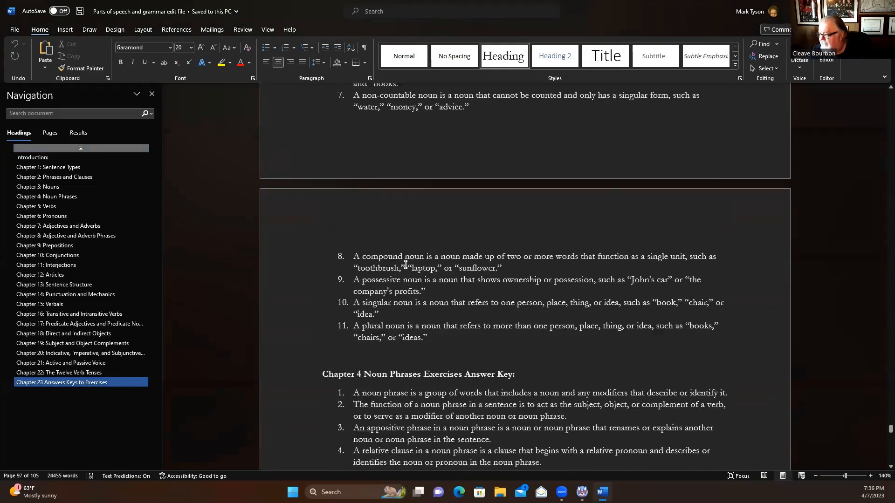
scroll(383, 253, up, 2)
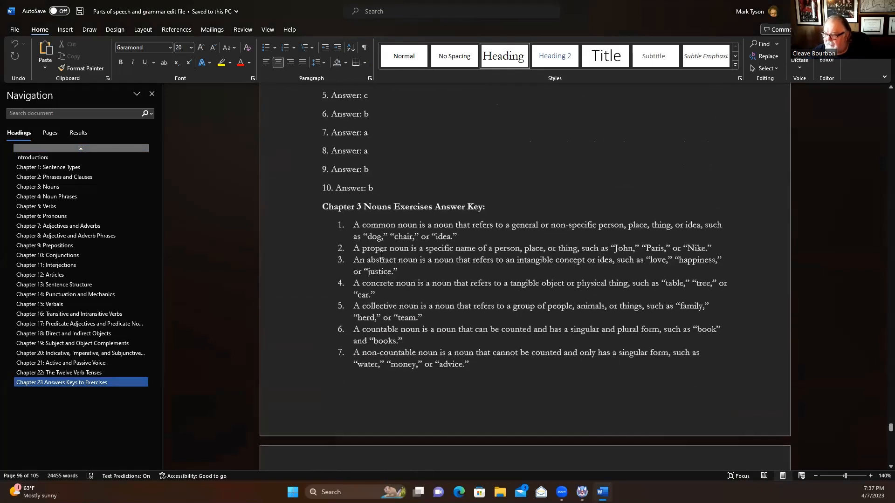
scroll(380, 256, down, 7)
scroll(379, 277, down, 3)
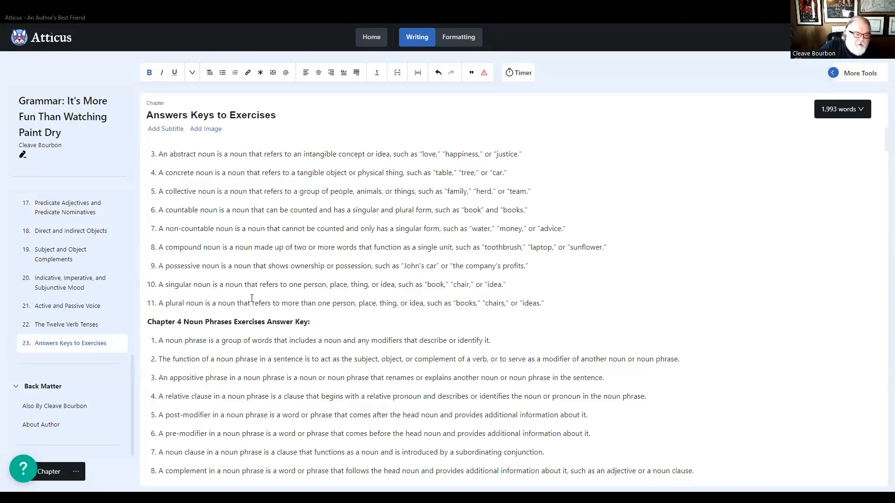
- Compare the Chapter 3 to Chapter 5 answer keys in the Answers Keys to Exercises chapter in Atticus
scroll(210, 289, down, 4)
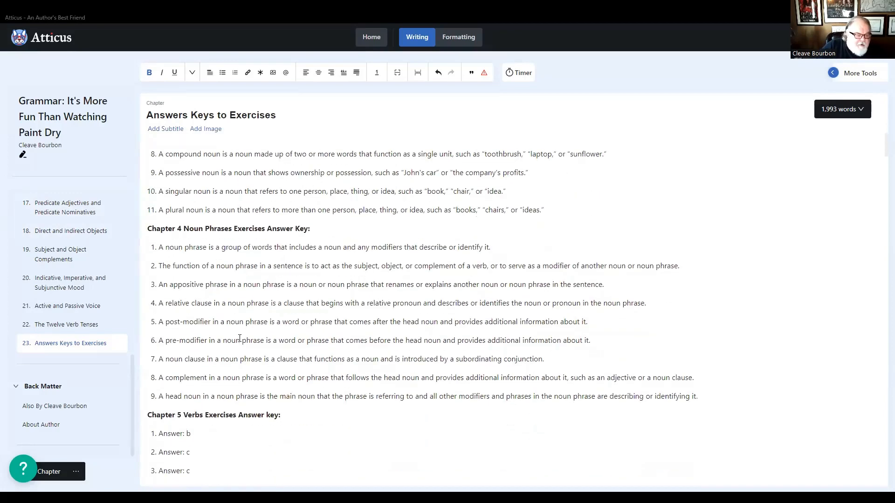
scroll(210, 289, up, 1)
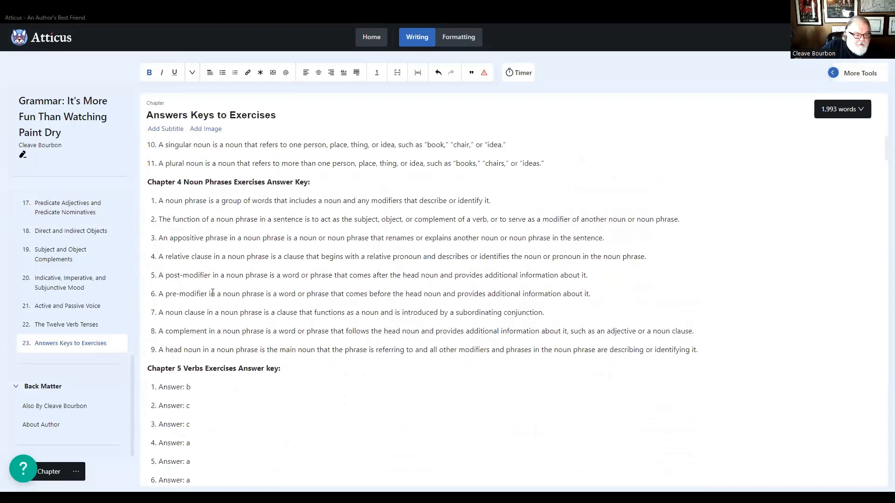
scroll(254, 266, up, 3)
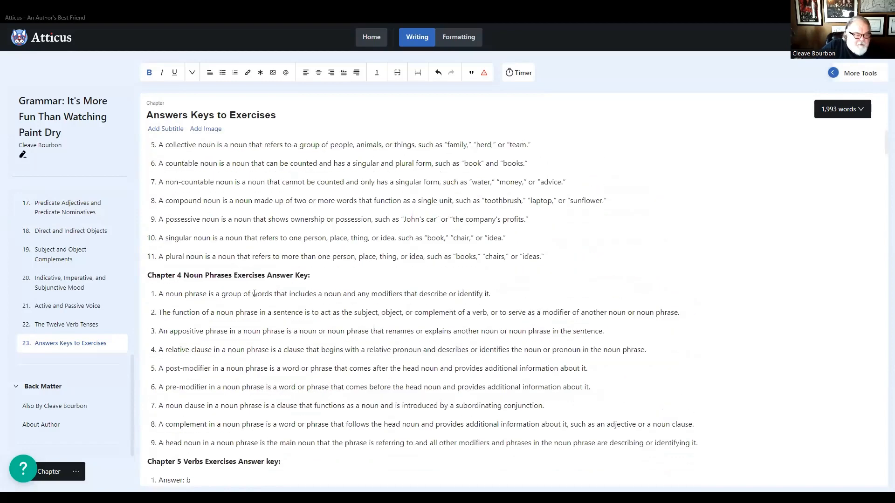
scroll(249, 295, down, 2)
scroll(248, 294, down, 2)
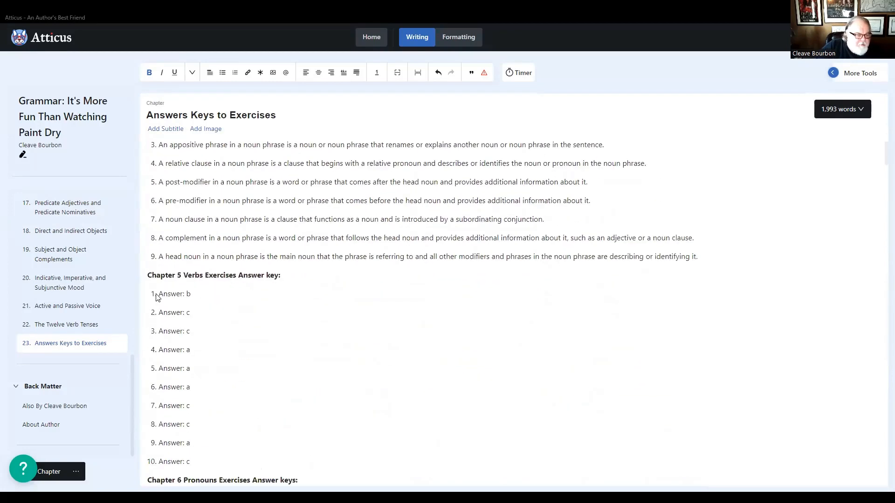
- Review the numbered exercise questions at the end of the Nouns chapter
scroll(66, 308, up, 6)
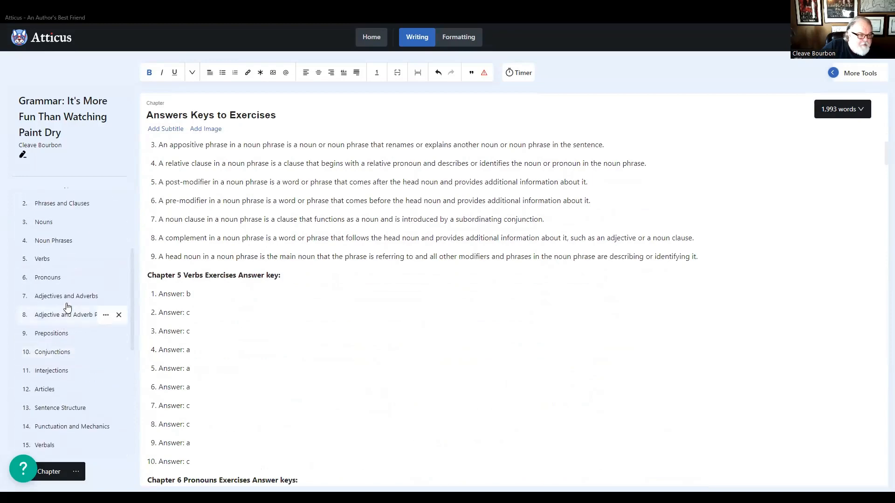
click(49, 241)
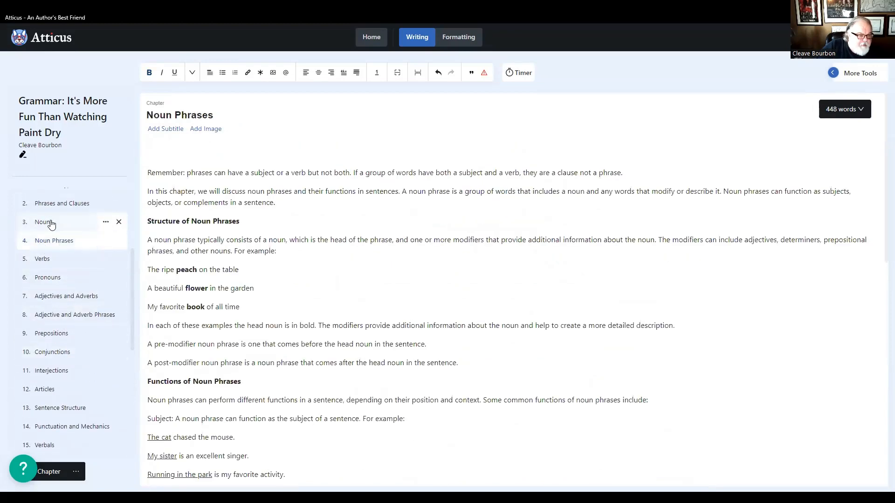
click(51, 226)
scroll(279, 348, down, 2)
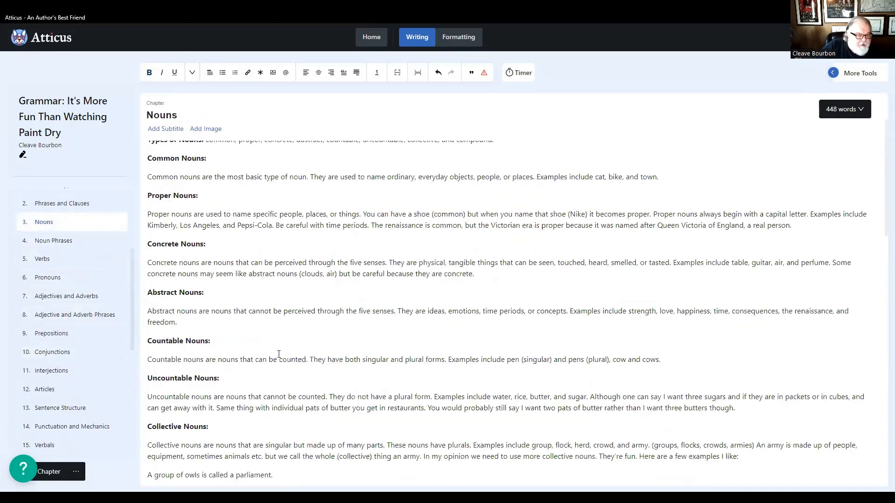
scroll(279, 354, down, 13)
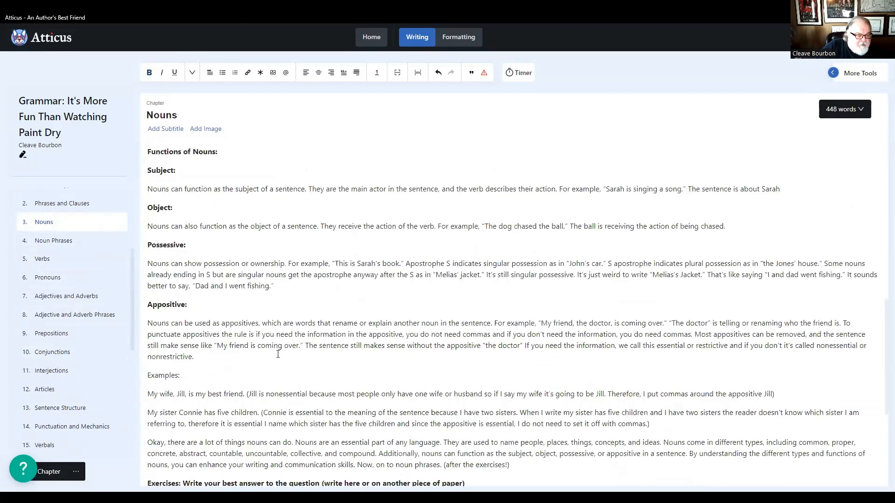
scroll(278, 354, down, 5)
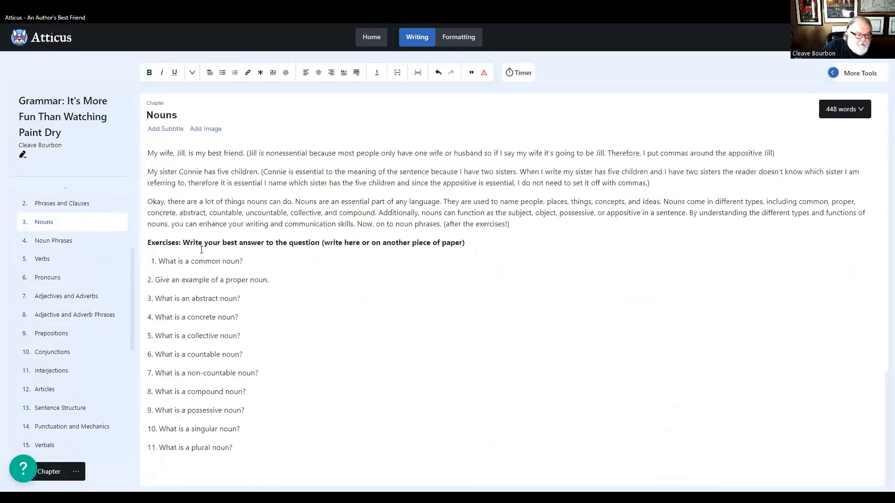
- Remove the empty bullet lines between the last five Noun Phrases exercise questions, from the post-modifier to the head noun question
click(48, 242)
scroll(245, 303, down, 12)
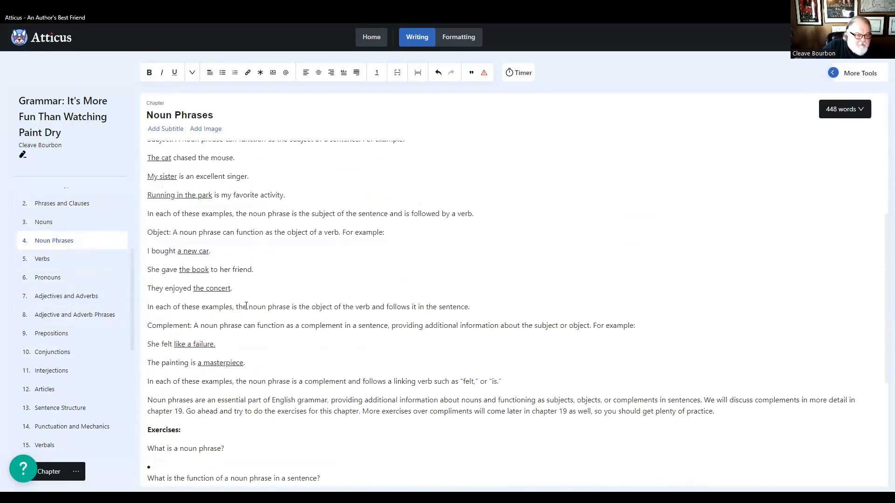
scroll(247, 310, down, 1)
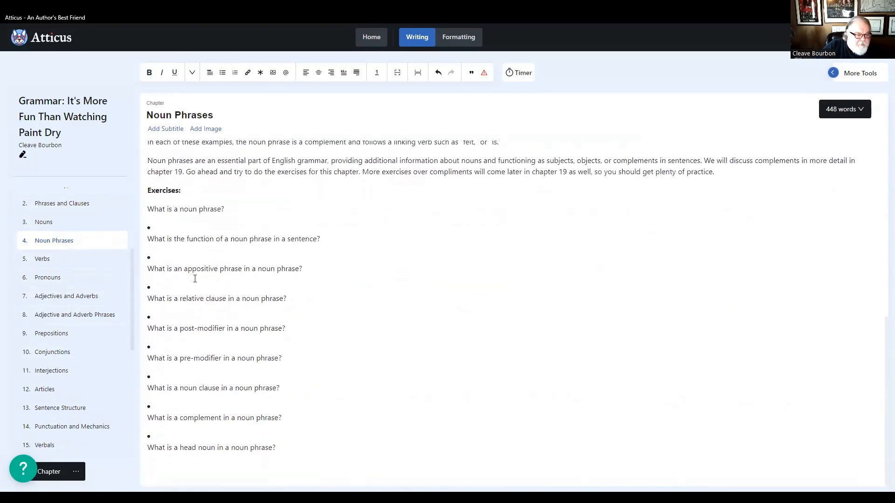
click(158, 438)
key(BackSpace)
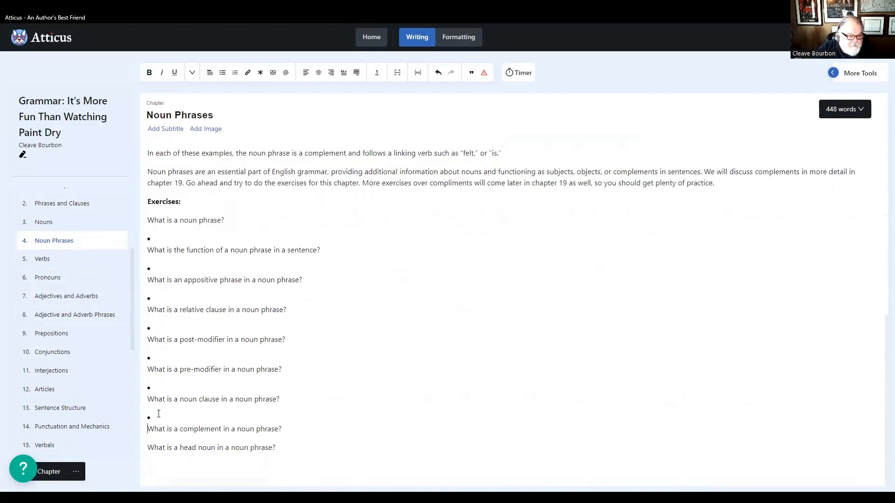
click(157, 414)
key(BackSpace)
click(156, 400)
key(BackSpace)
- Remove the remaining empty bullet lines between the Noun Phrases exercise questions, from the noun phrase to the post-modifier question
key(BackSpace)
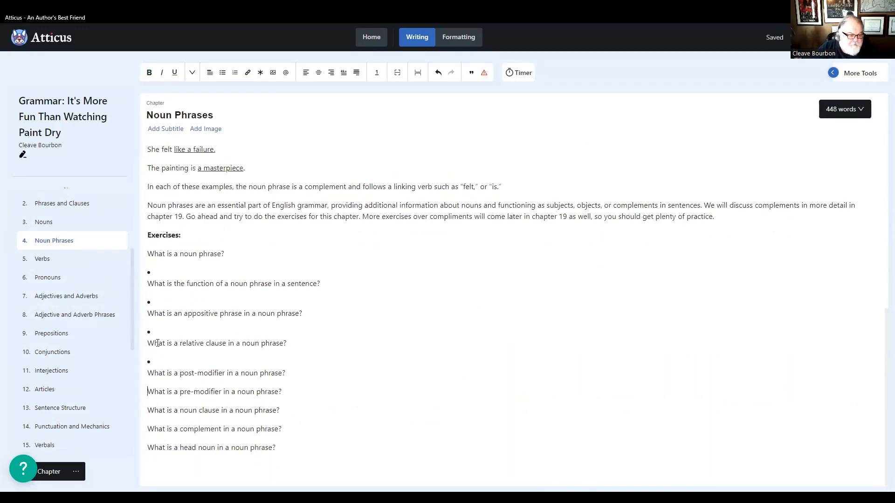
click(155, 361)
key(BackSpace)
click(157, 343)
key(BackSpace)
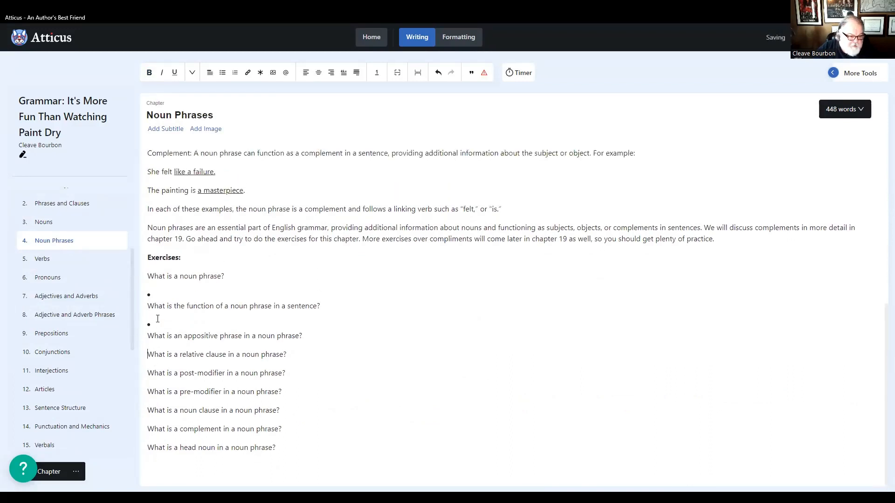
click(157, 325)
key(BackSpace)
click(158, 304)
key(BackSpace)
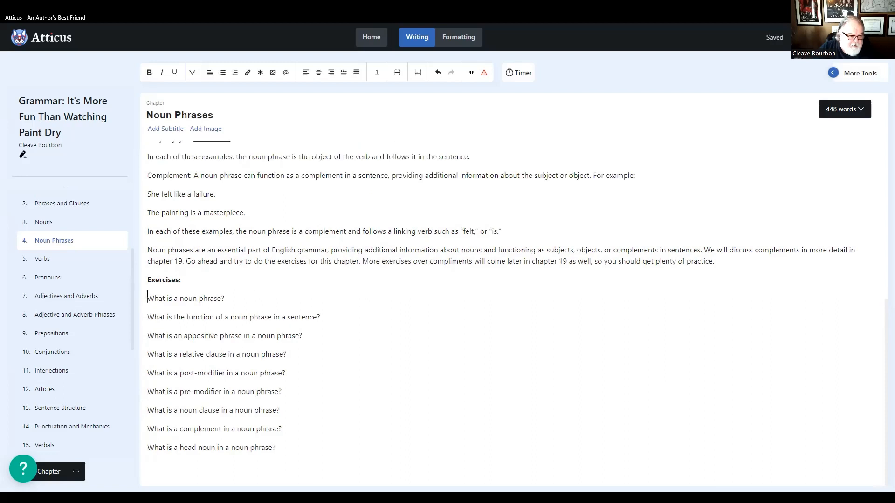
- Number the first five Noun Phrases exercise questions 1 to 5, from the noun phrase to the post-modifier question
click(147, 295)
text(1.)
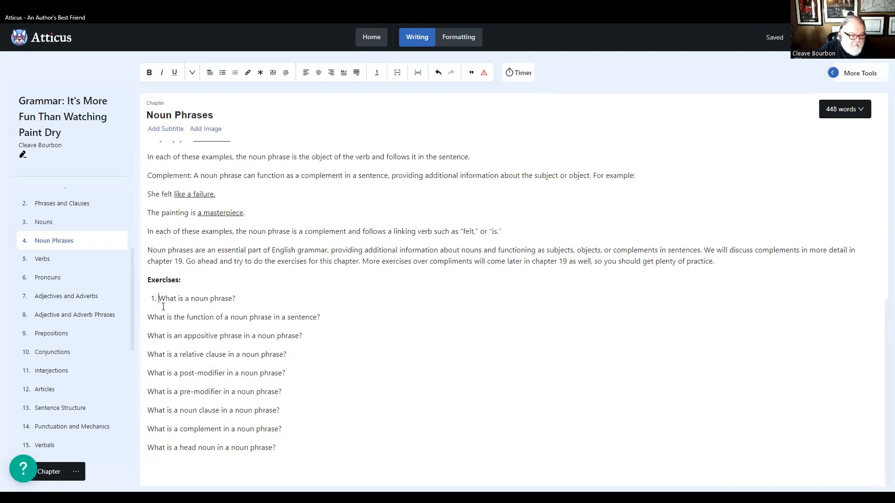
click(145, 317)
text(2.)
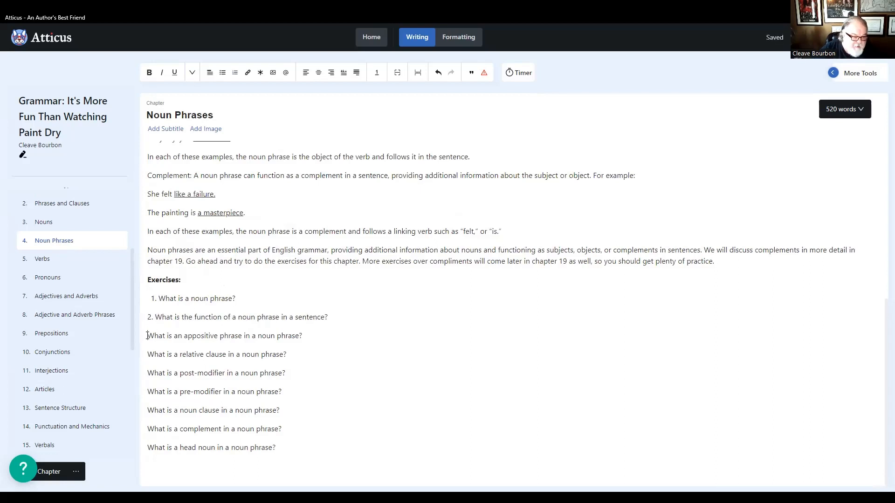
click(147, 335)
text(3.)
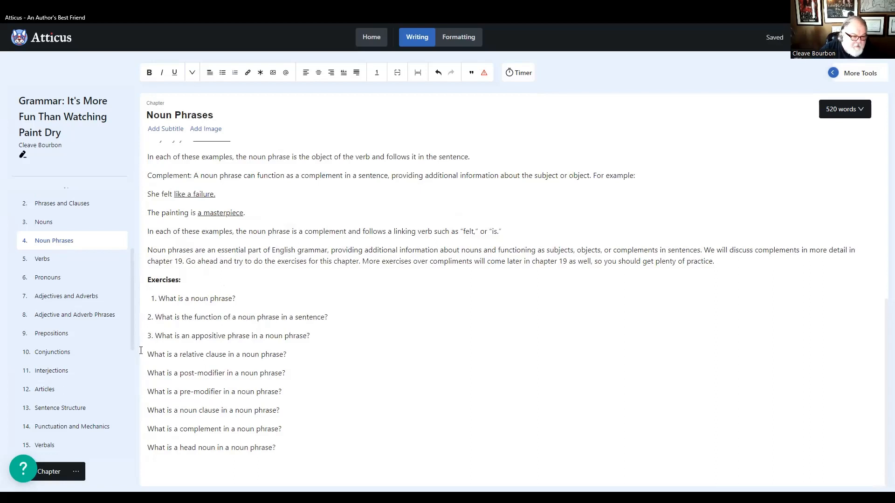
click(144, 354)
text(4.)
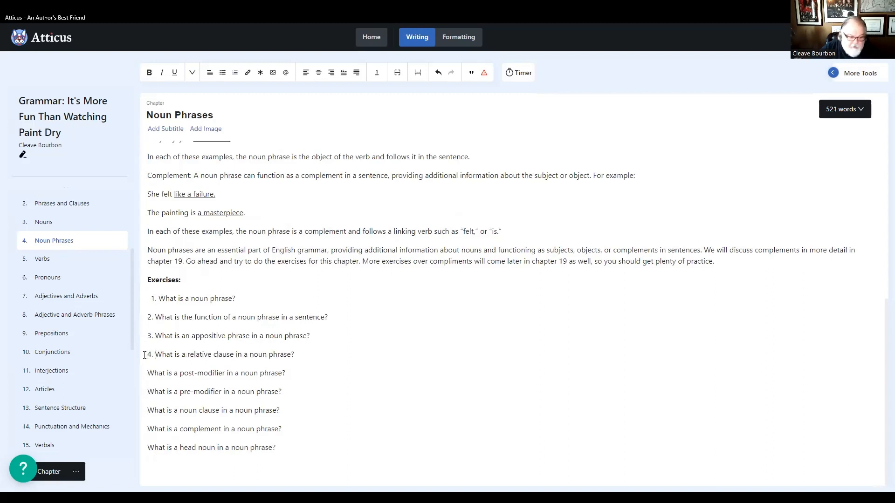
click(149, 373)
text(5.)
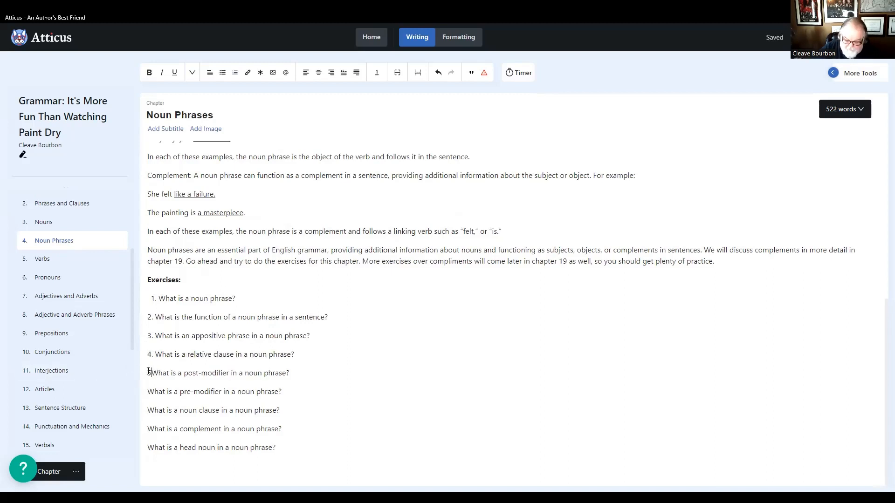
- Number the remaining Noun Phrases exercise questions 6 to 9, from the pre-modifier to the head noun question
click(148, 391)
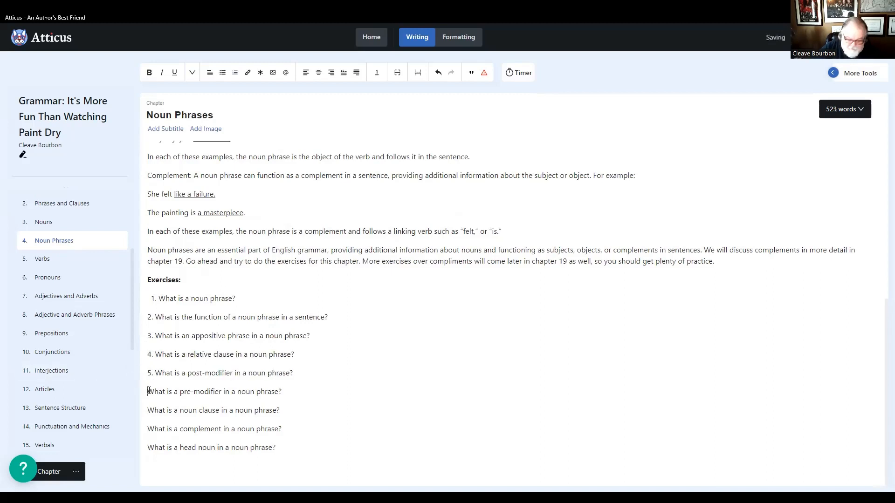
text(6.)
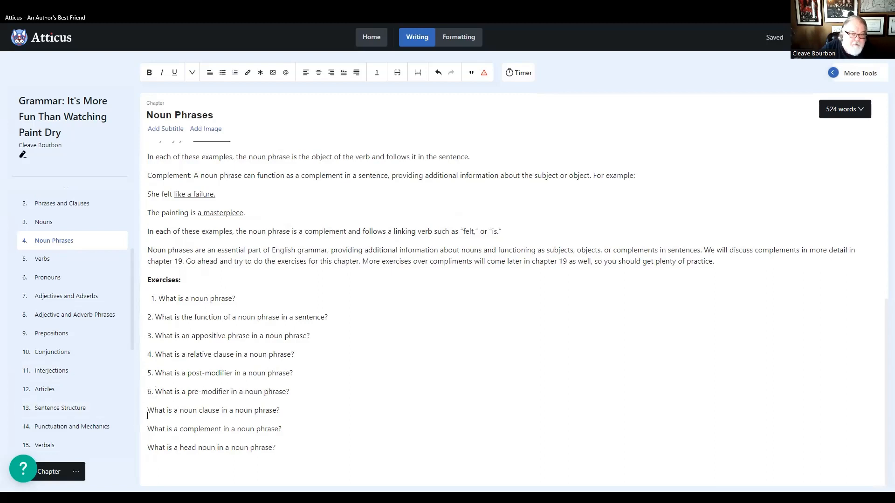
click(148, 410)
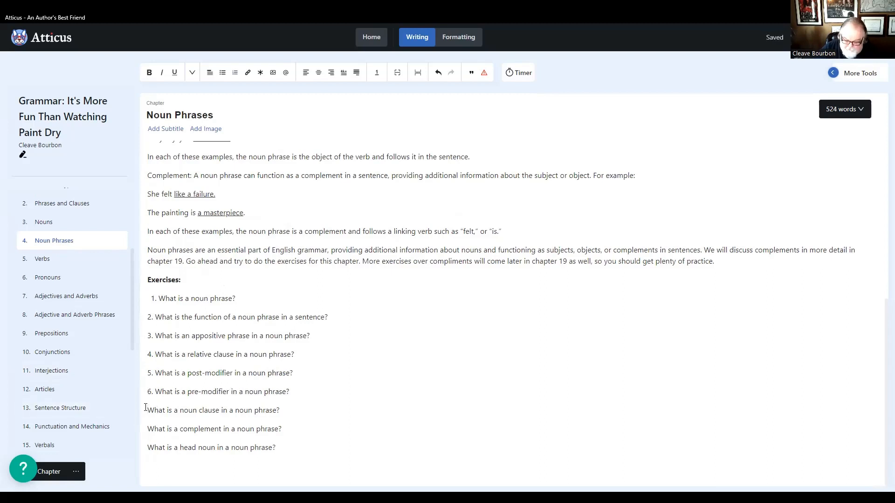
text(7.)
click(148, 428)
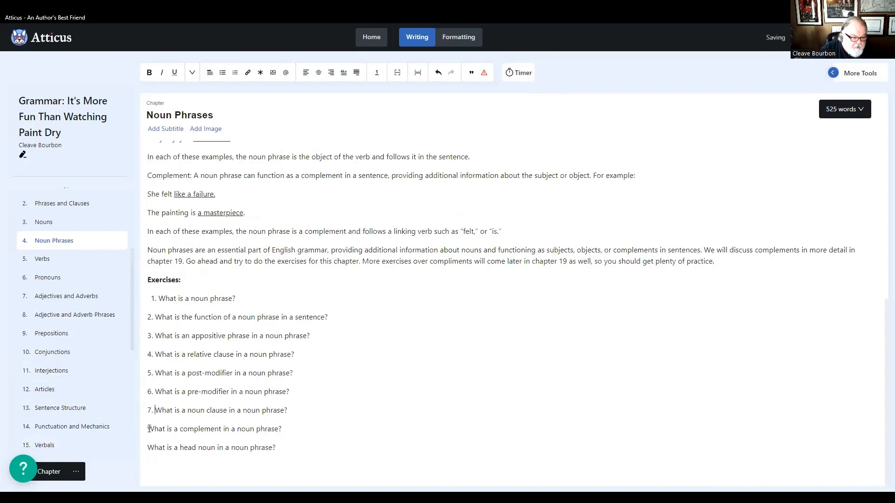
text(8.)
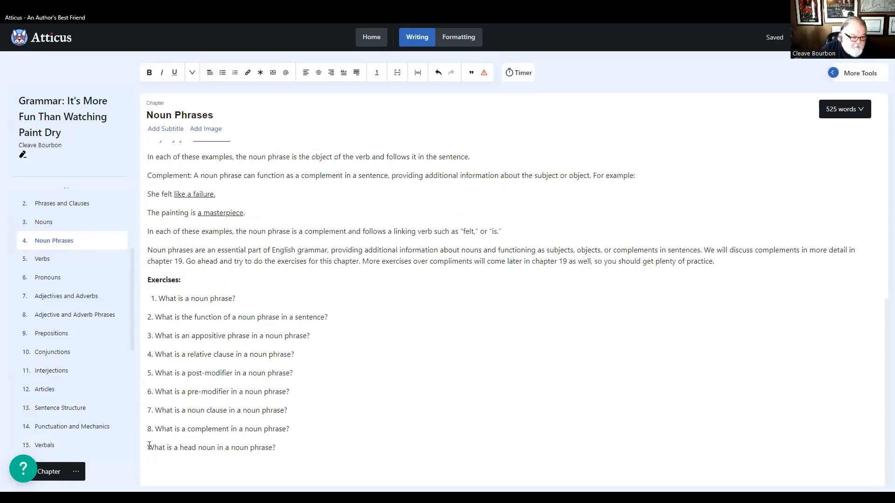
click(147, 448)
text(9.)
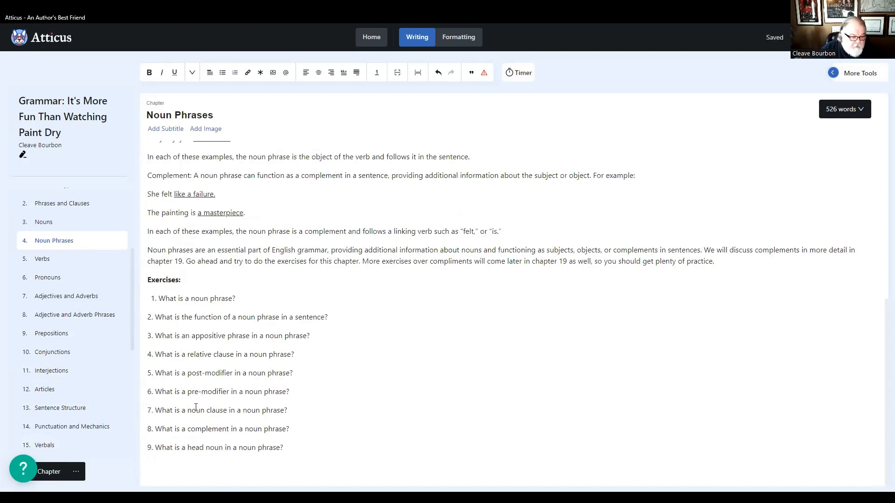
scroll(242, 414, up, 3)
scroll(245, 420, down, 3)
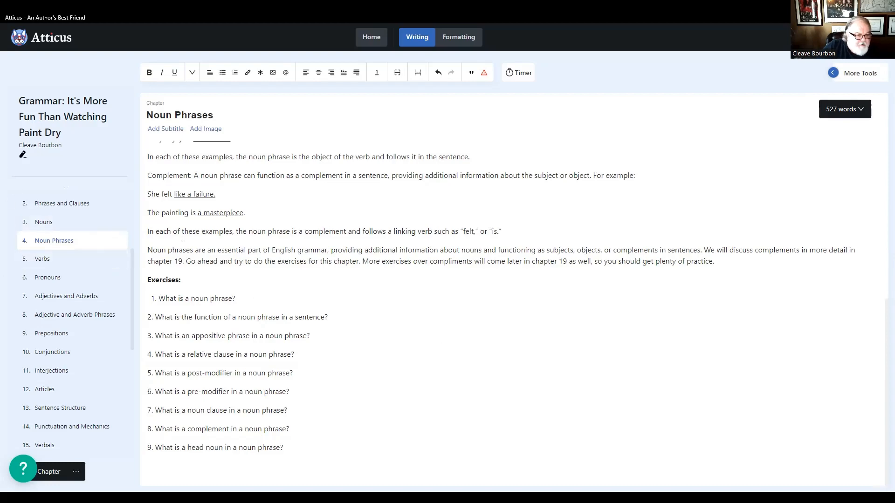
- Review the exercise question numbering and answer choices in the Verbs chapter
click(43, 258)
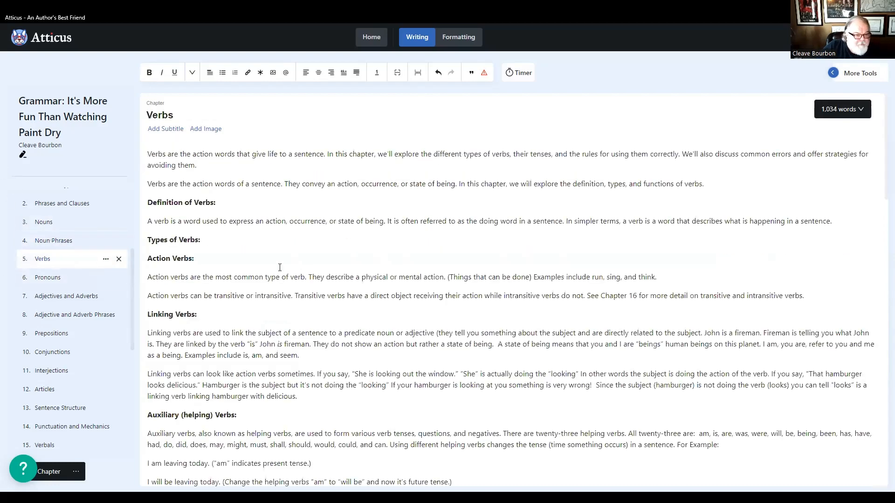
scroll(285, 281, down, 20)
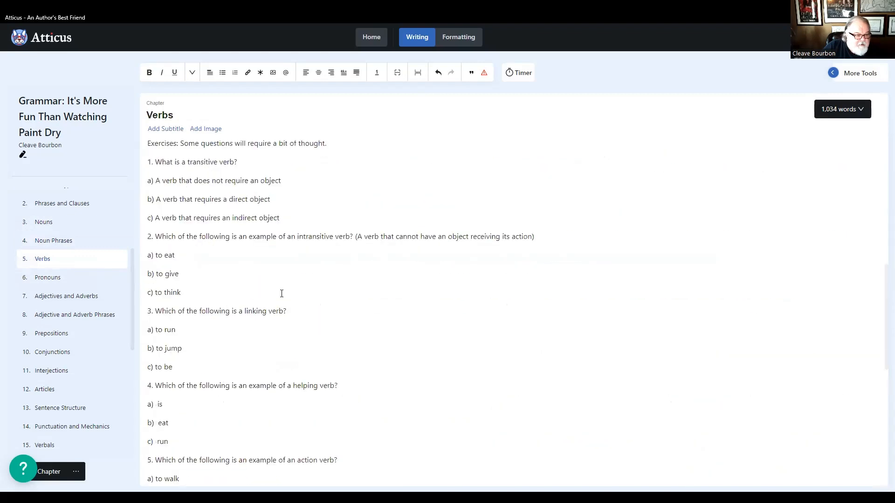
scroll(282, 293, down, 3)
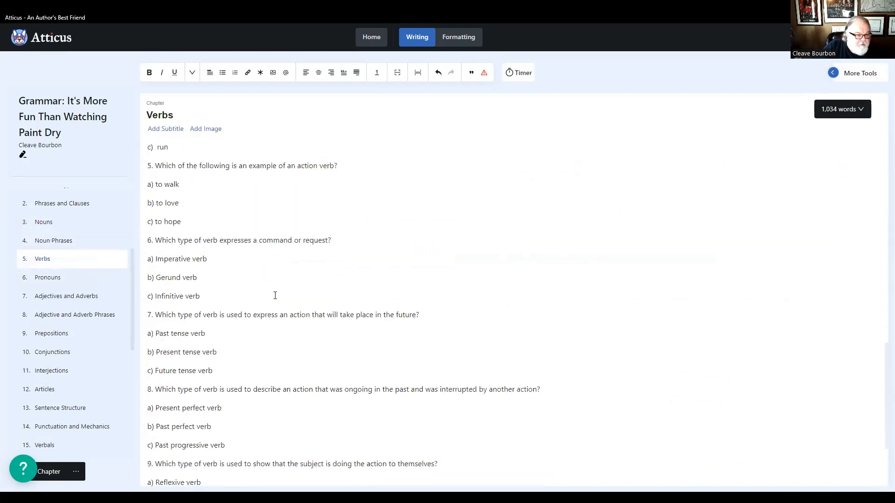
click(42, 278)
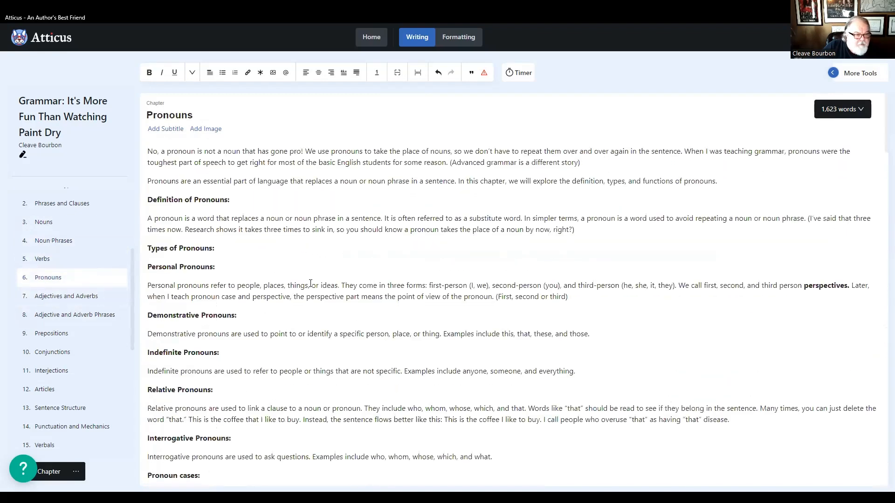
click(42, 259)
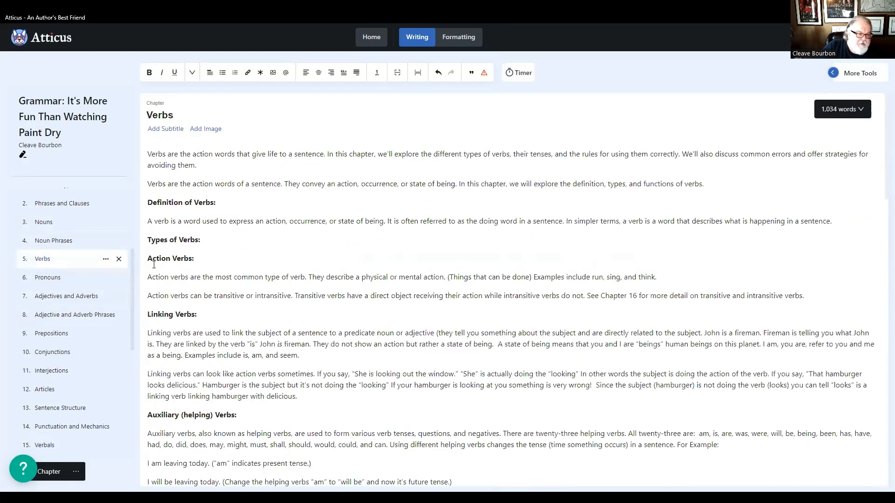
scroll(263, 274, down, 15)
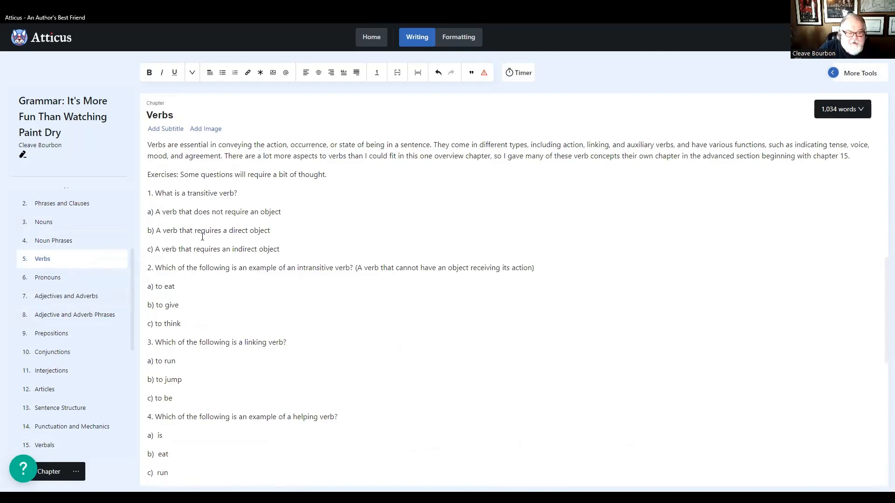
scroll(190, 280, down, 1)
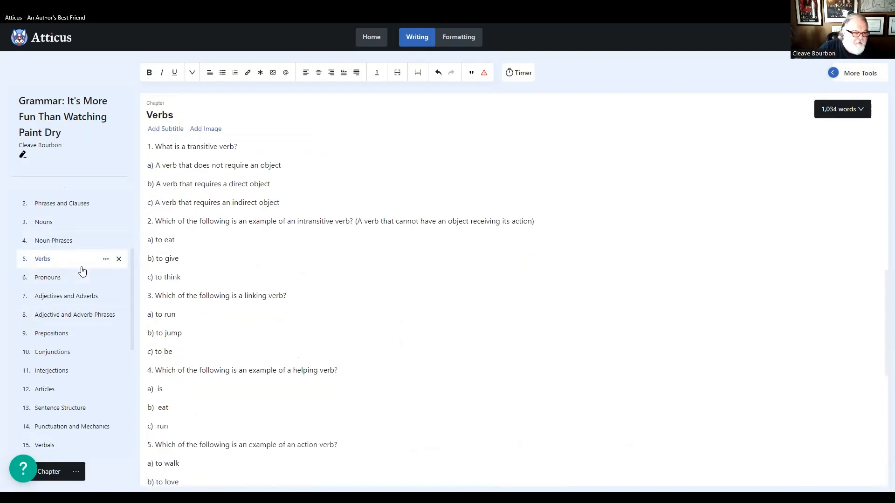
- Look through the Pronouns chapter down to its multiple choice questions and check their numbering
click(42, 279)
scroll(215, 228, down, 2)
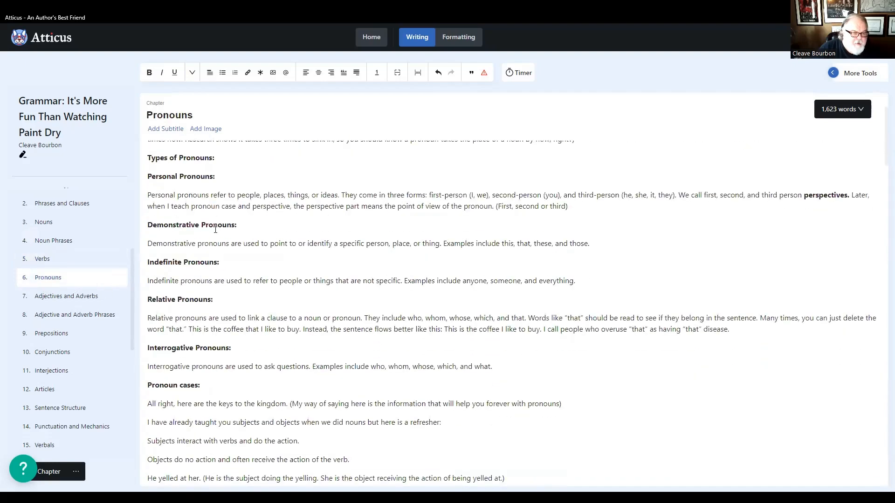
scroll(215, 229, down, 6)
scroll(216, 248, down, 10)
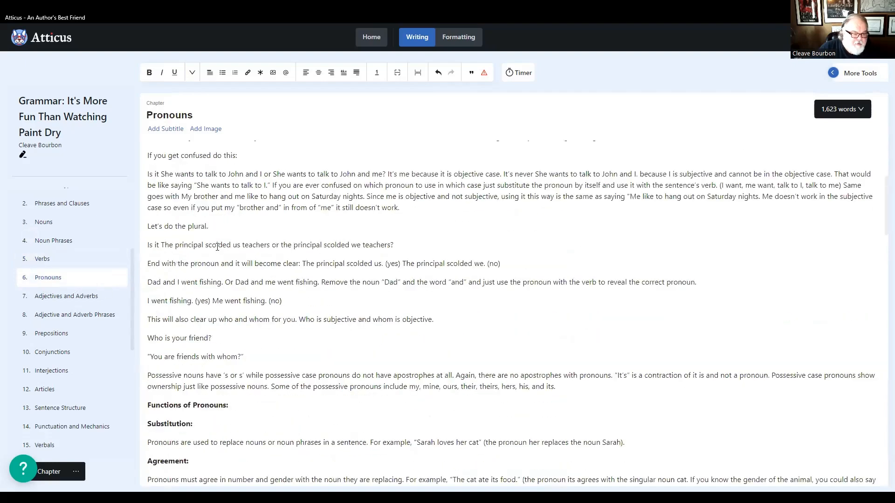
scroll(218, 250, down, 6)
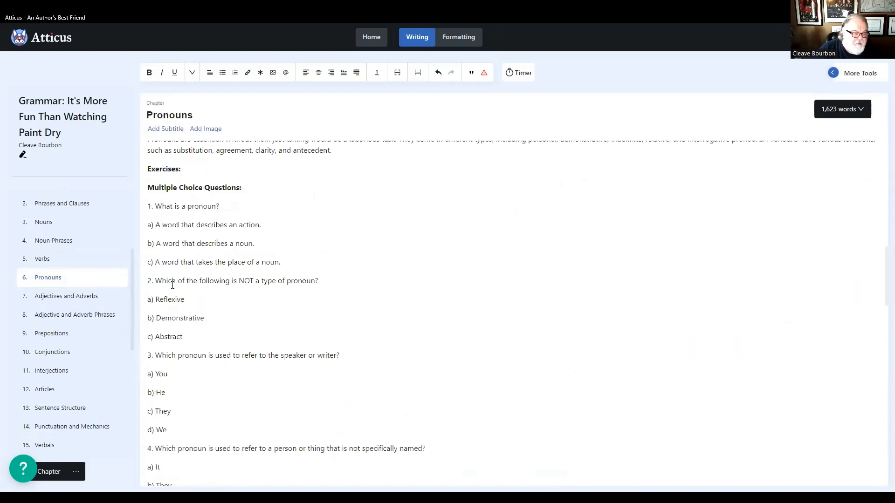
- Recheck the exercise numbering in the Nouns, Noun Phrases, Verbs and Pronouns chapters for consistency
click(44, 224)
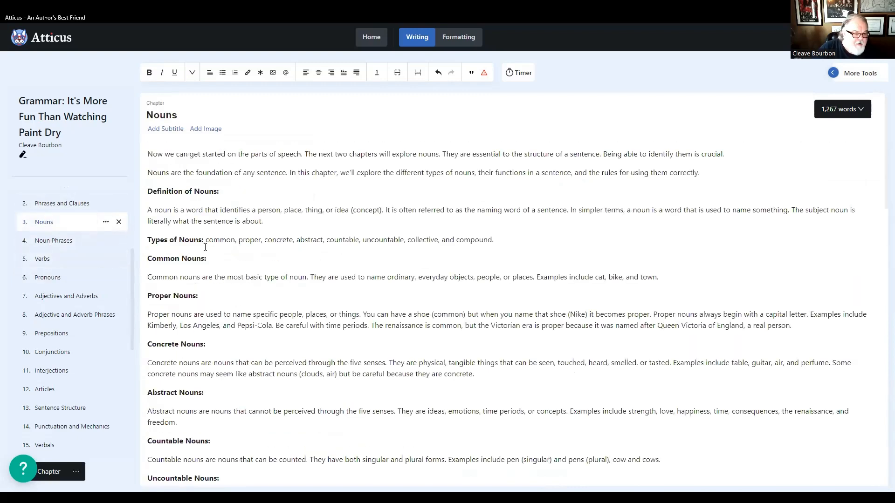
scroll(207, 249, down, 20)
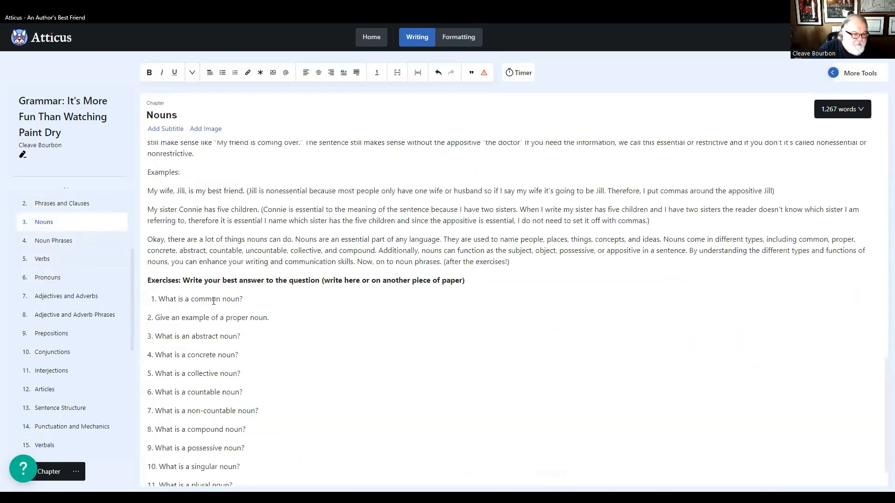
click(62, 241)
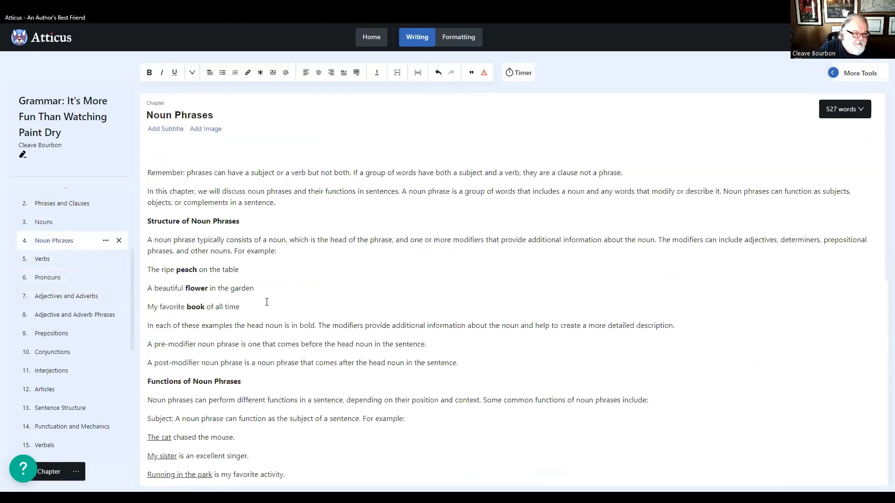
scroll(267, 302, down, 8)
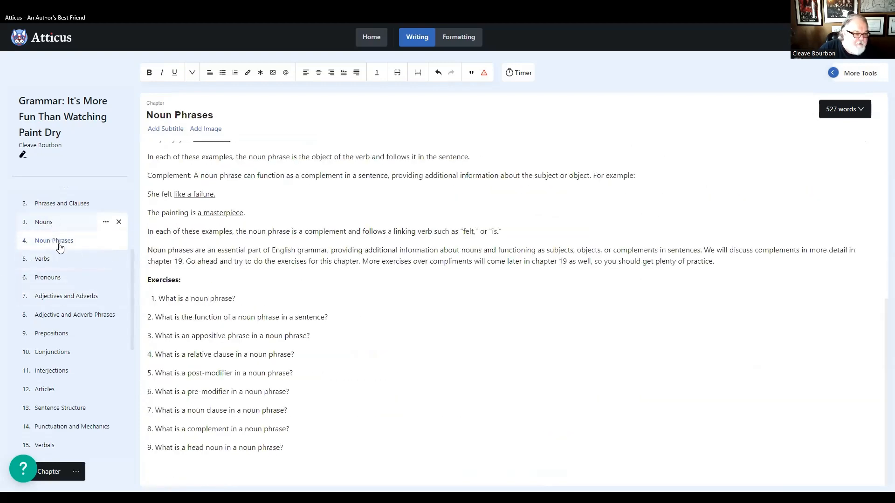
click(43, 260)
scroll(317, 322, down, 20)
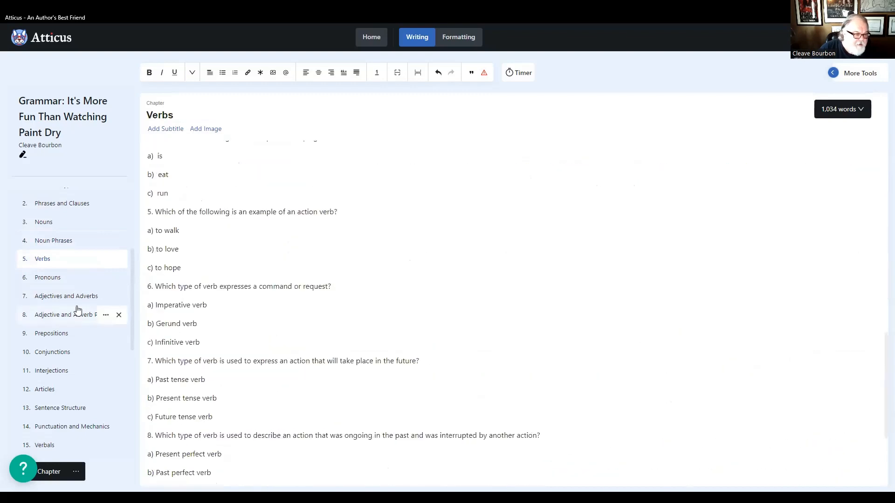
click(48, 278)
scroll(265, 284, down, 15)
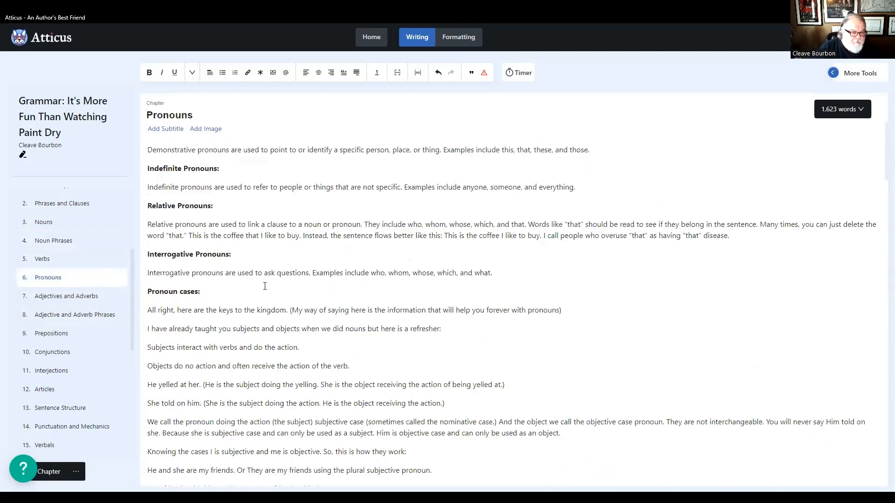
scroll(265, 286, down, 15)
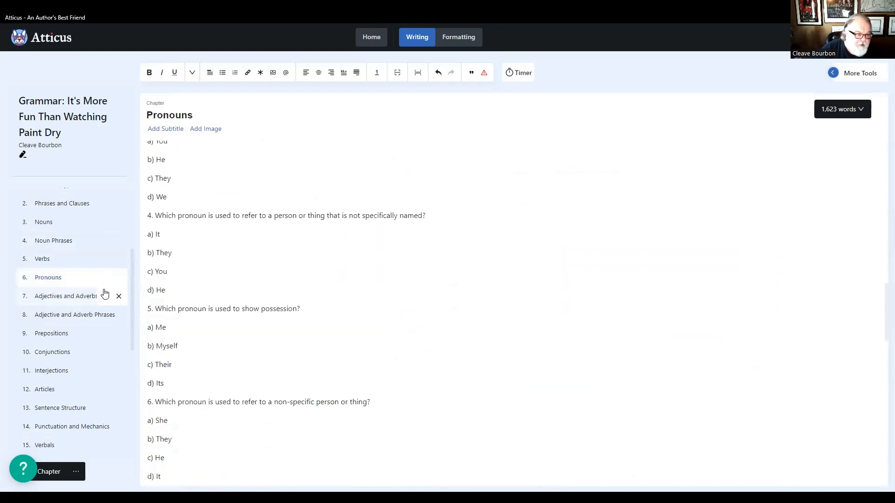
- Check the exercise numbering in the Adjectives and Adverbs and the Adjective and Adverb Phrases chapters
click(72, 297)
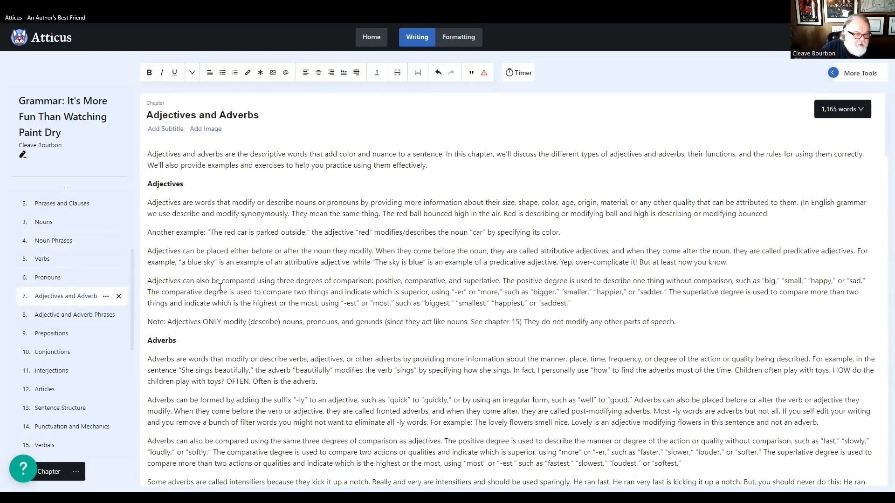
scroll(220, 287, down, 15)
scroll(220, 287, down, 10)
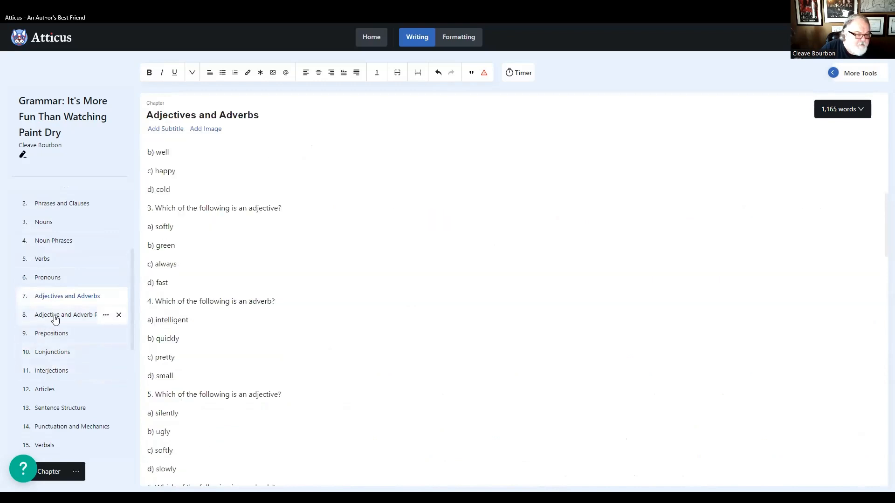
click(54, 315)
scroll(278, 289, down, 20)
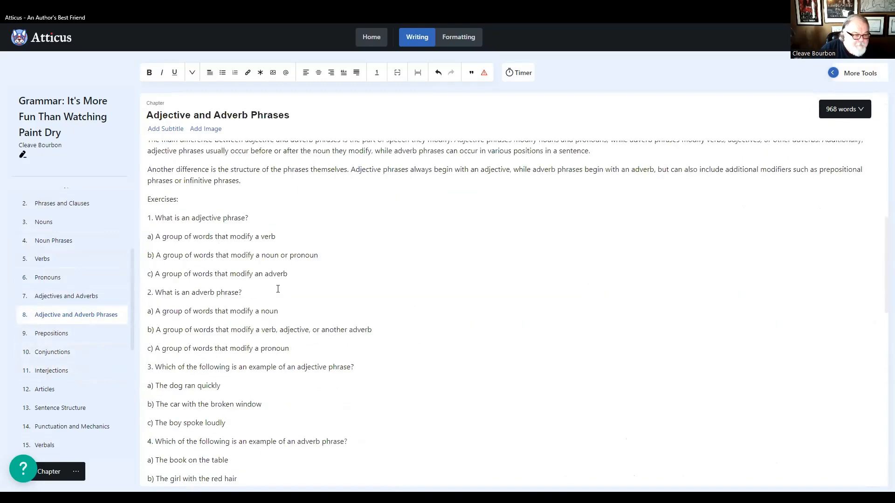
- Examine the Prepositions chapter's exercises, including both section headings and the numbering of their questions
click(70, 335)
scroll(236, 315, down, 20)
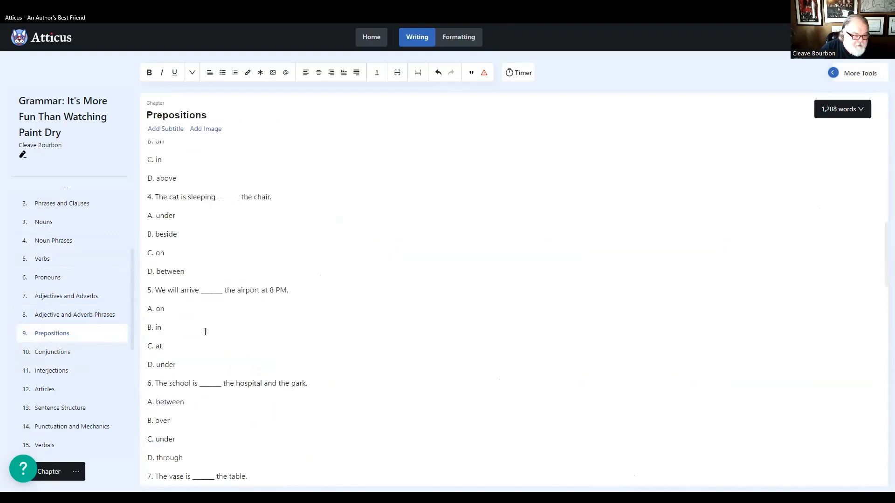
scroll(205, 332, up, 7)
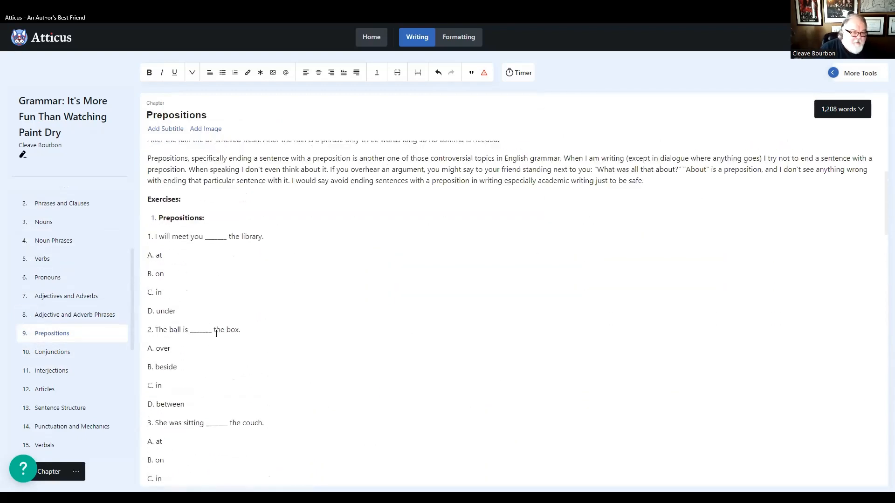
scroll(217, 335, down, 12)
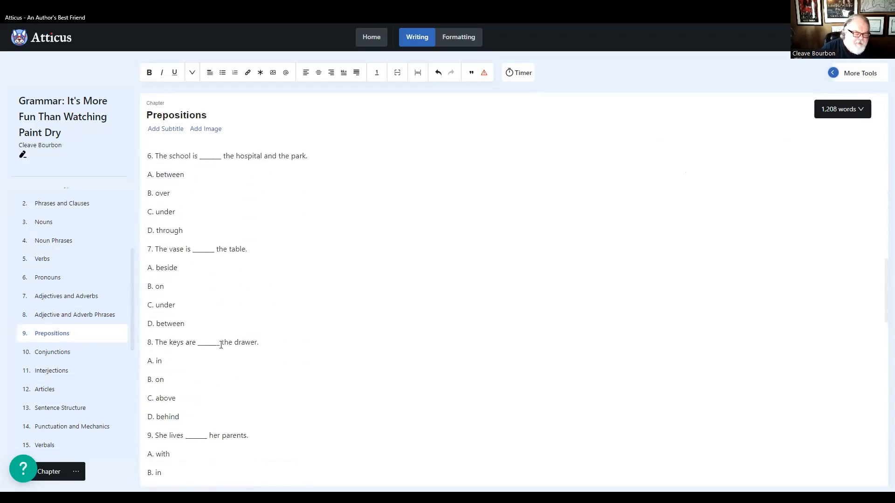
scroll(221, 345, down, 2)
scroll(219, 319, down, 5)
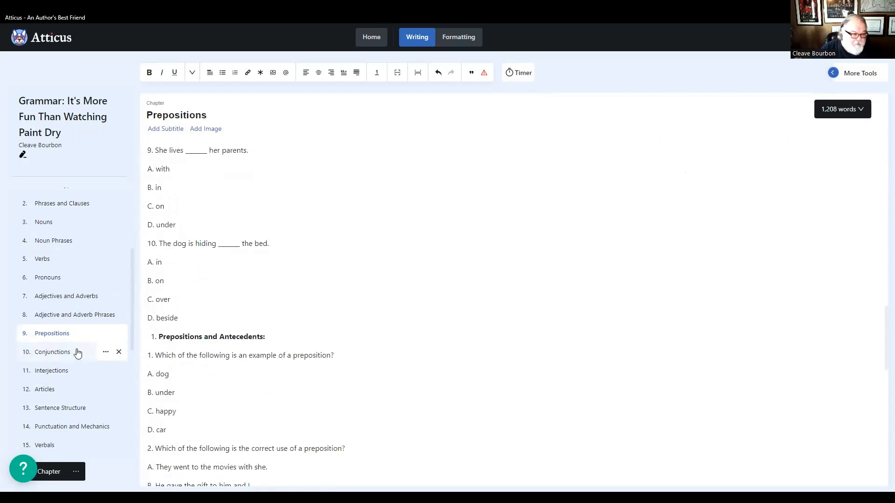
- Examine the coordinating and subordinating conjunction exercises in the Conjunctions chapter for correct numbering
click(54, 353)
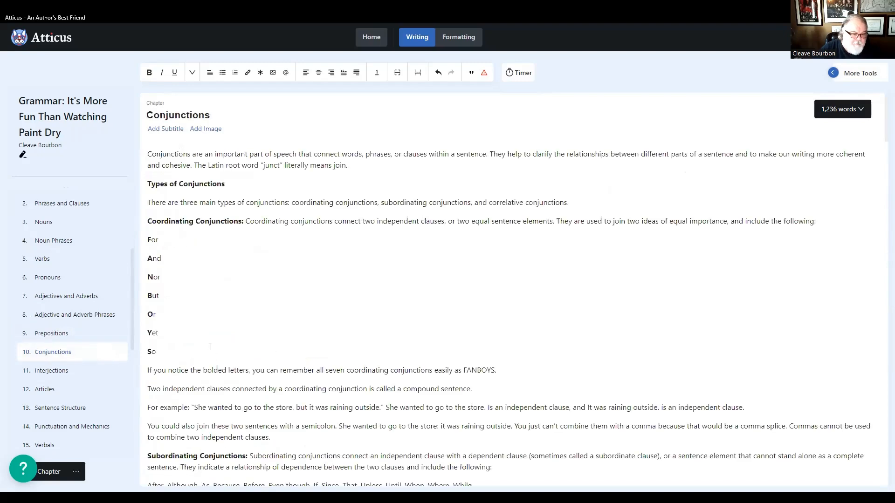
scroll(235, 347, down, 6)
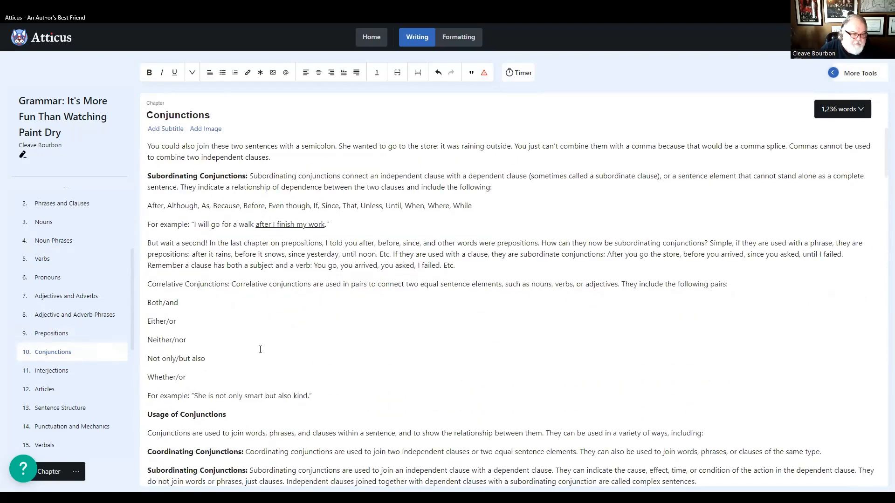
scroll(247, 347, down, 15)
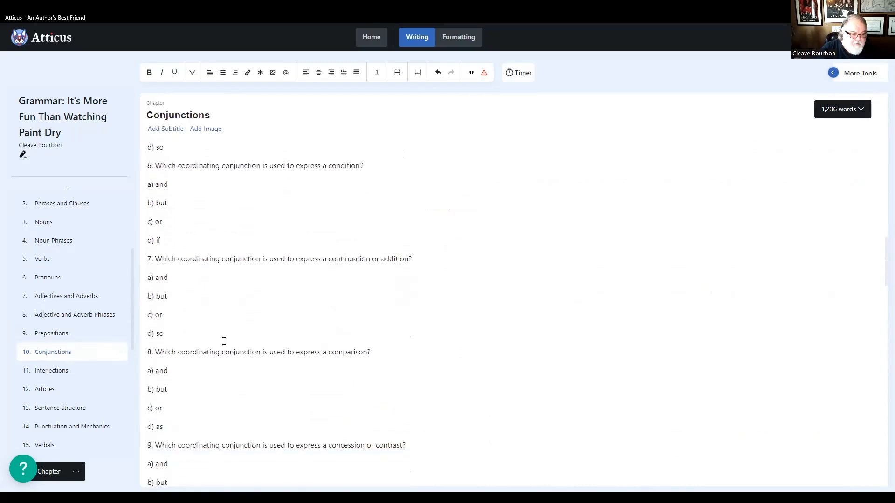
scroll(222, 338, down, 1)
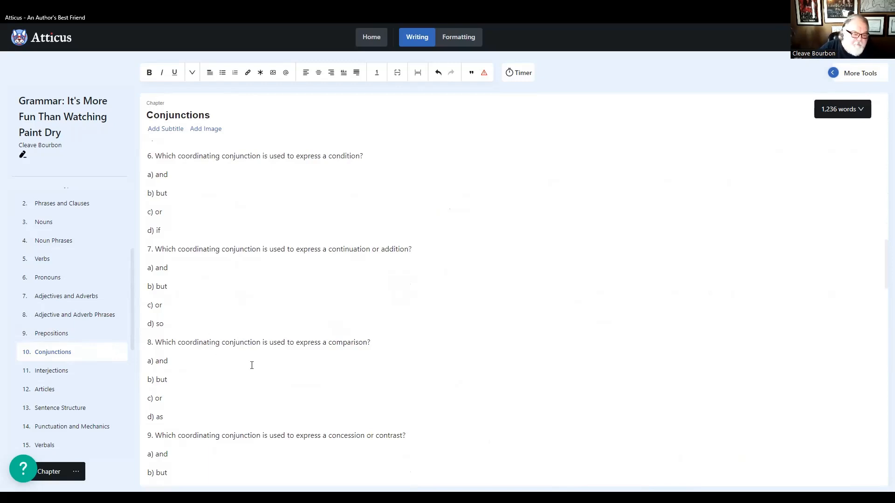
scroll(214, 357, down, 7)
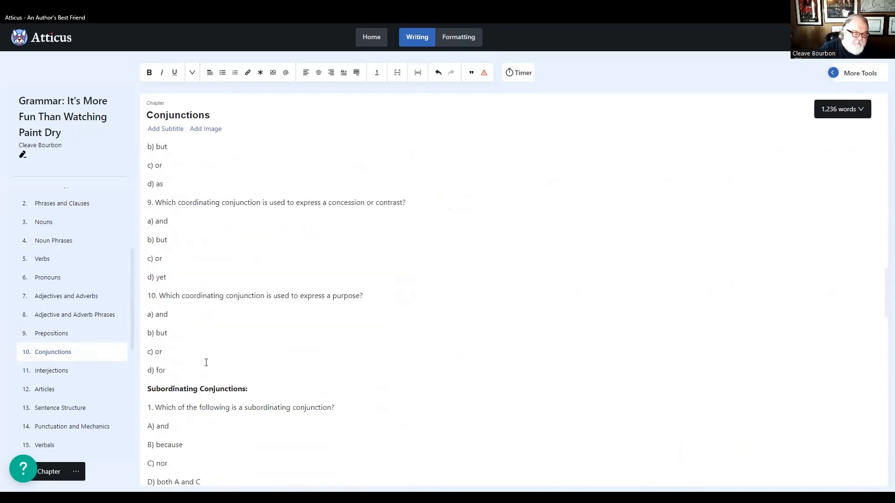
scroll(216, 350, up, 2)
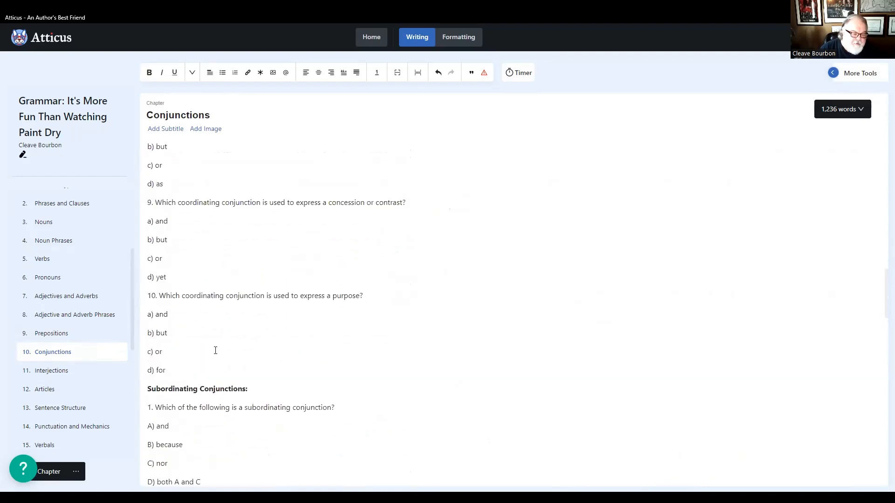
scroll(215, 351, down, 10)
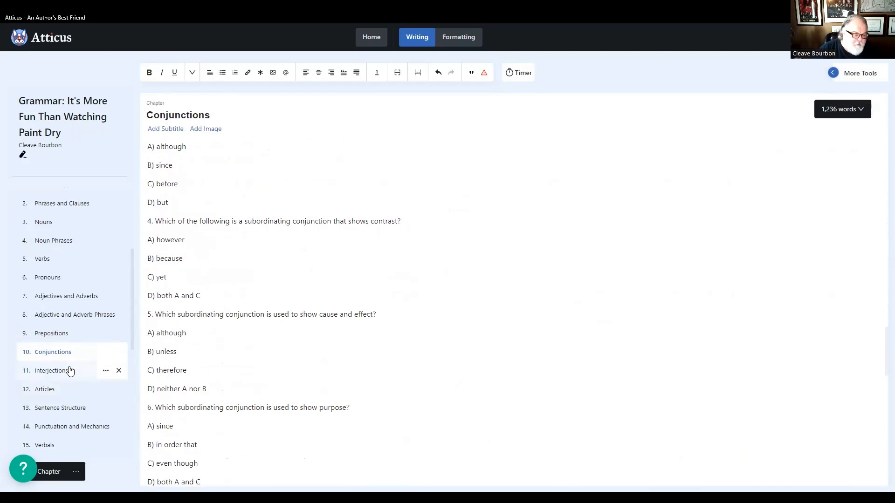
- Review the Interjections chapter and the numbering of its exercise questions
click(55, 371)
scroll(265, 358, down, 1)
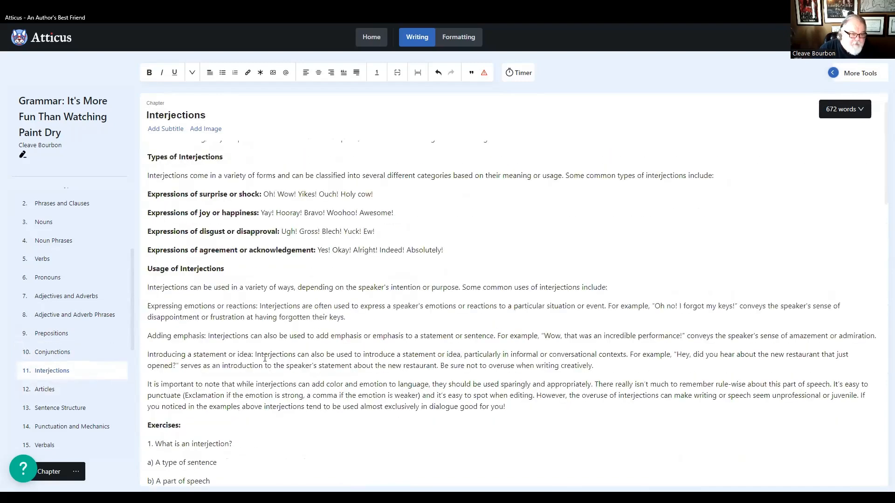
scroll(266, 358, down, 5)
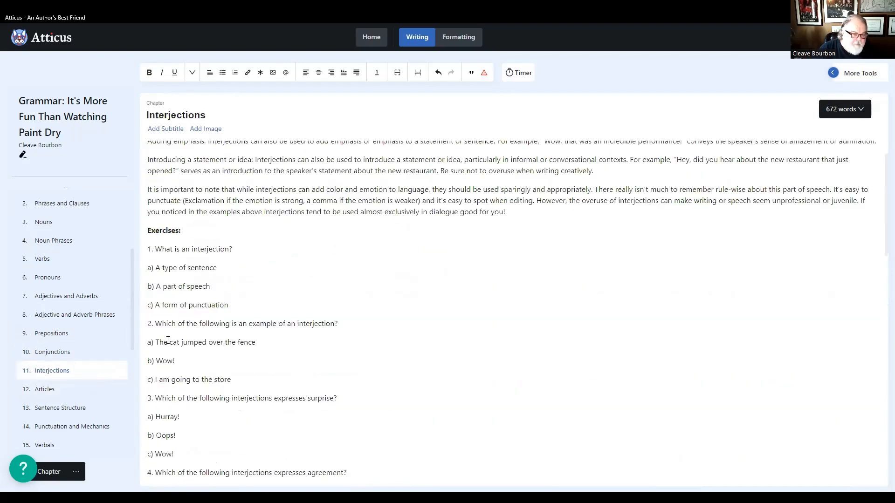
scroll(287, 368, down, 9)
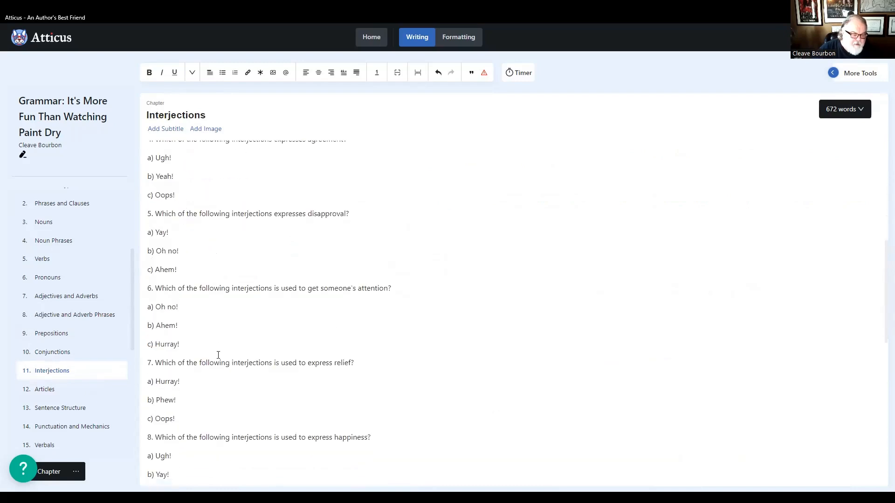
scroll(210, 354, down, 6)
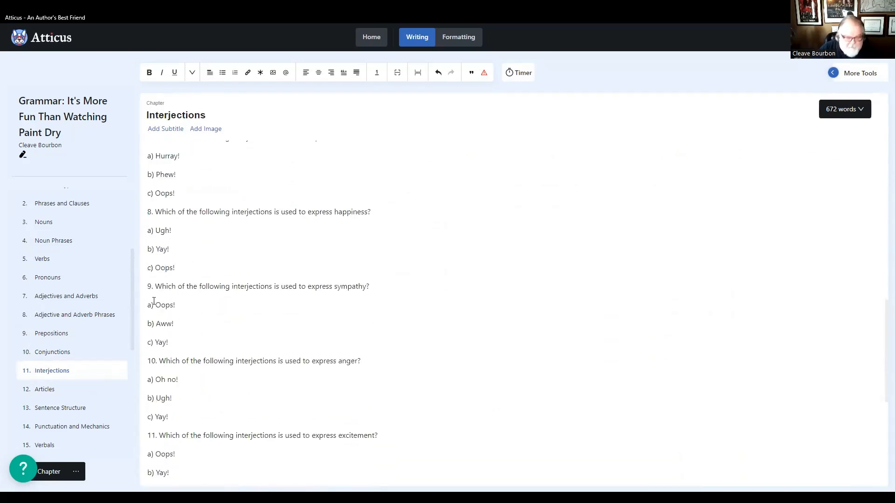
- Check the remaining Interjections questions and the Articles chapter's exercises for correct numbering
scroll(184, 343, down, 9)
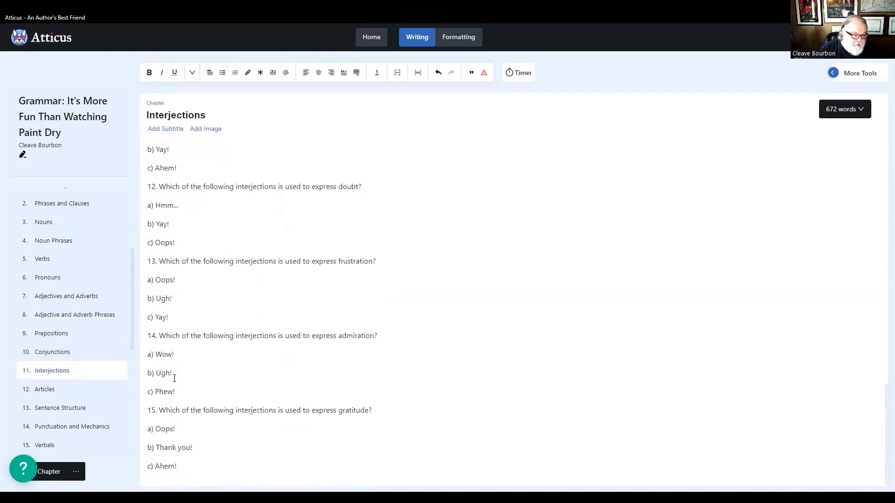
click(66, 389)
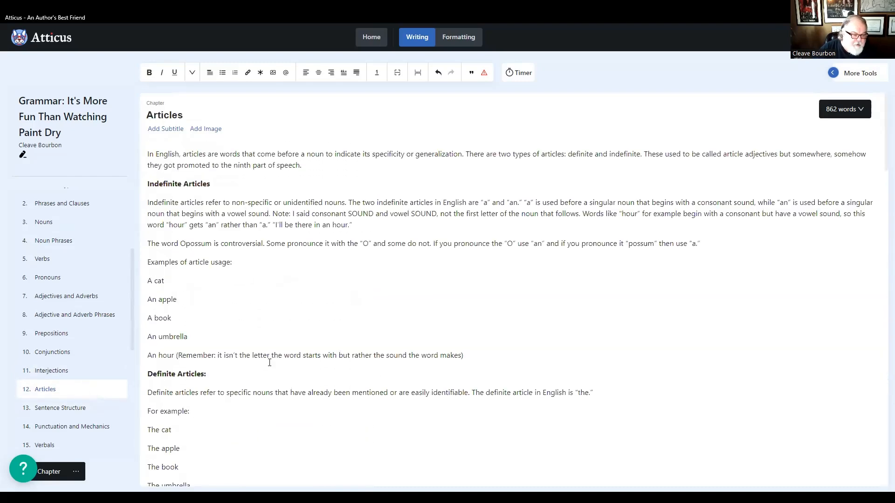
scroll(270, 362, down, 17)
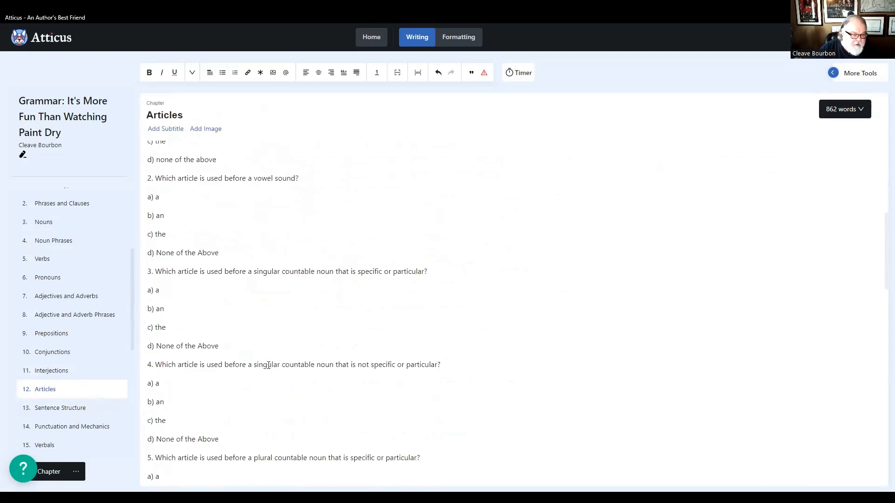
scroll(269, 366, down, 12)
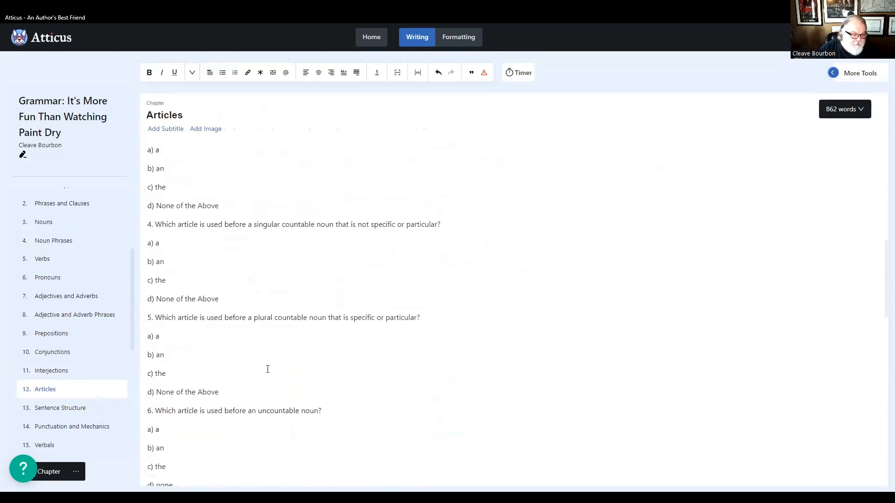
- Examine the exercise numbering in the Sentence Structure and the Punctuation and Mechanics chapters
click(71, 414)
scroll(252, 376, down, 9)
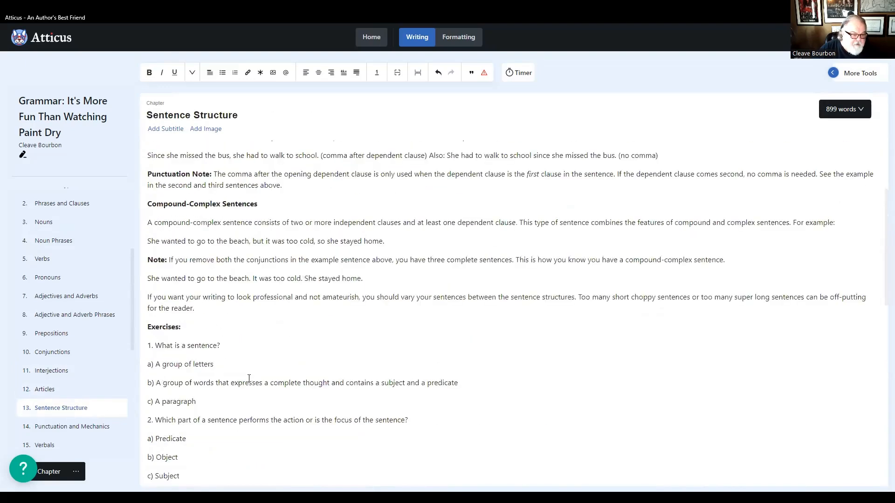
scroll(249, 378, down, 17)
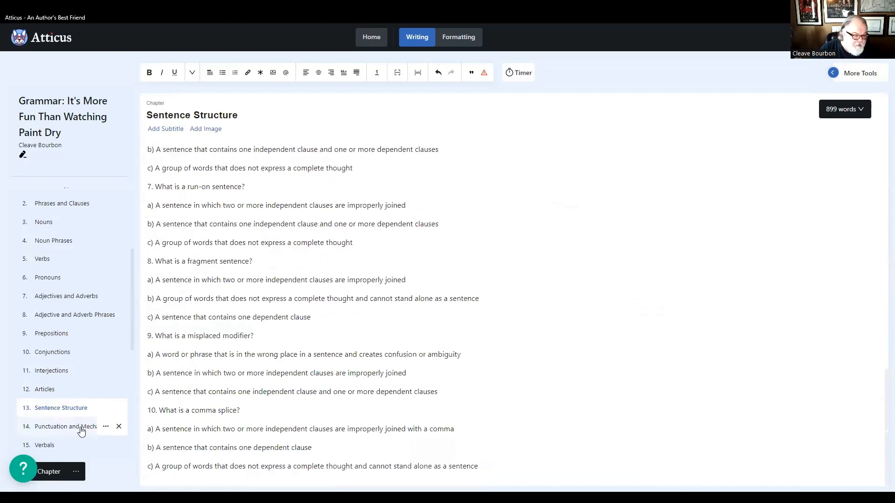
click(62, 429)
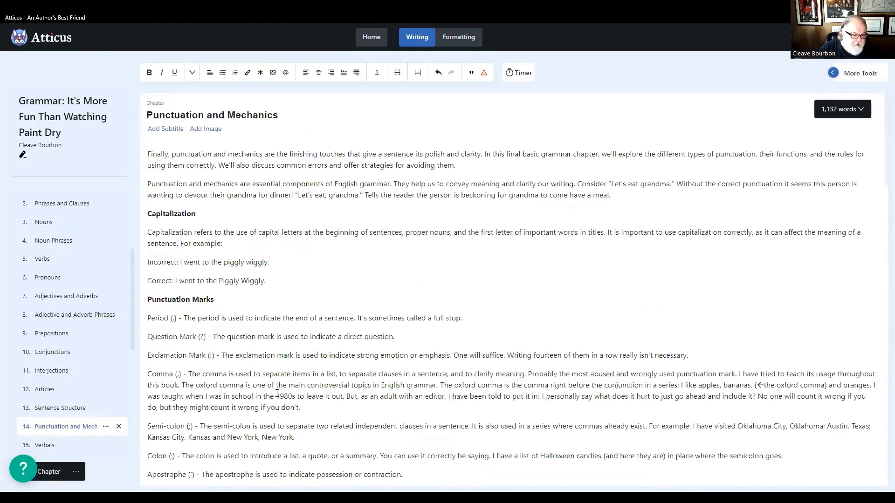
scroll(279, 399, down, 20)
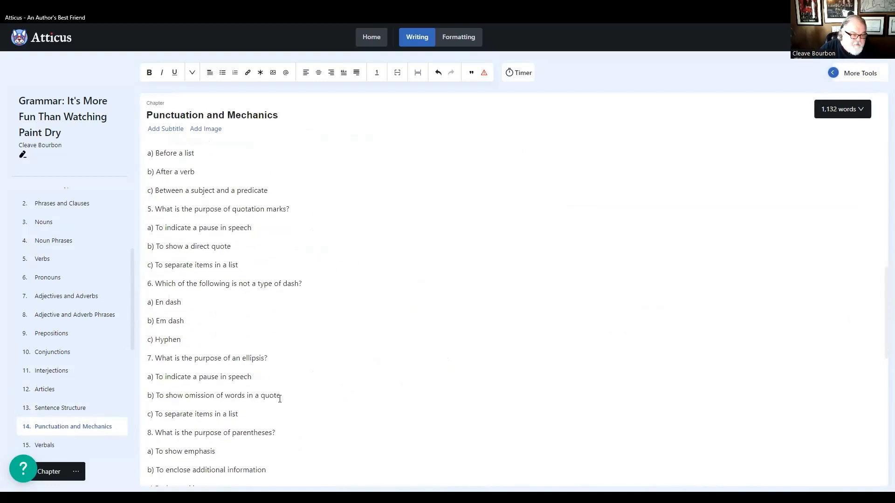
scroll(279, 399, down, 3)
scroll(280, 398, up, 7)
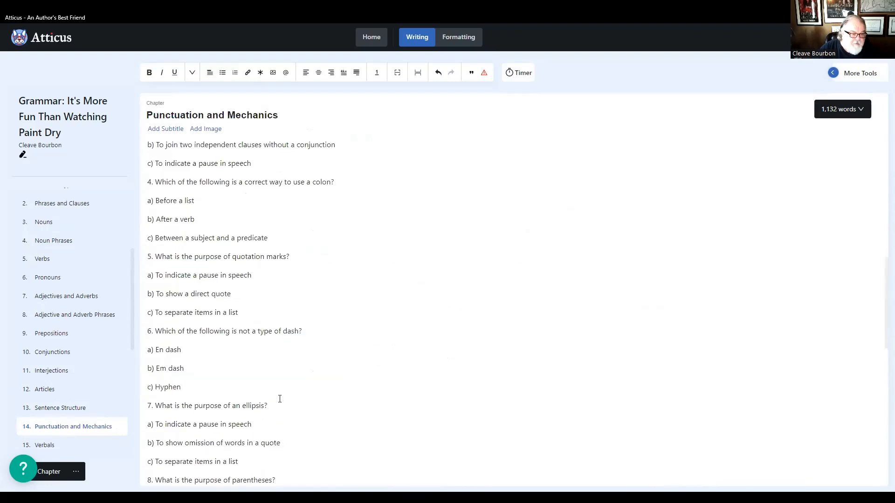
scroll(279, 399, down, 4)
scroll(279, 398, down, 9)
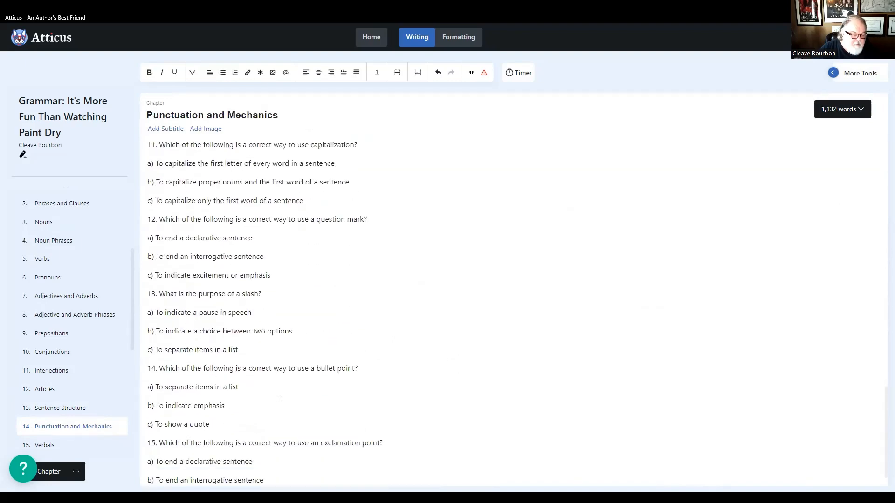
- Review the question numbering of the exercises in the Verbals and the Transitive and Intransitive Verbs chapters
click(47, 445)
scroll(320, 406, down, 2)
scroll(319, 406, down, 10)
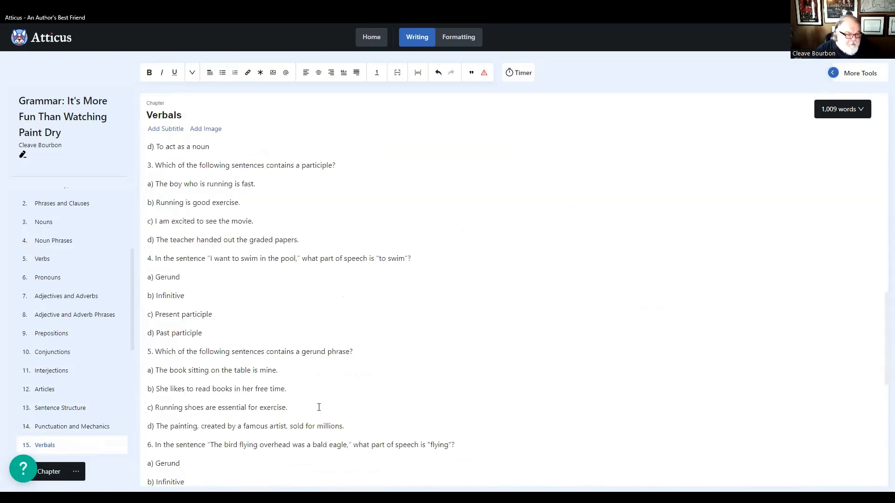
scroll(319, 407, down, 6)
scroll(70, 363, down, 5)
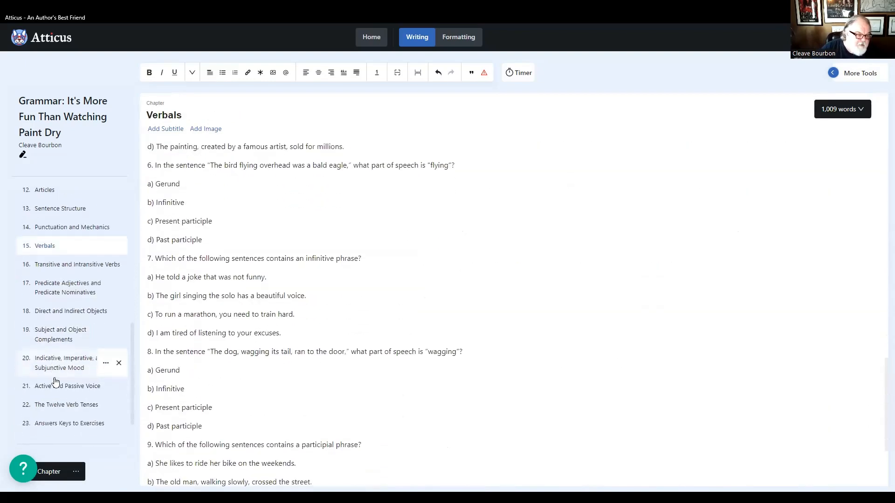
scroll(97, 282, up, 3)
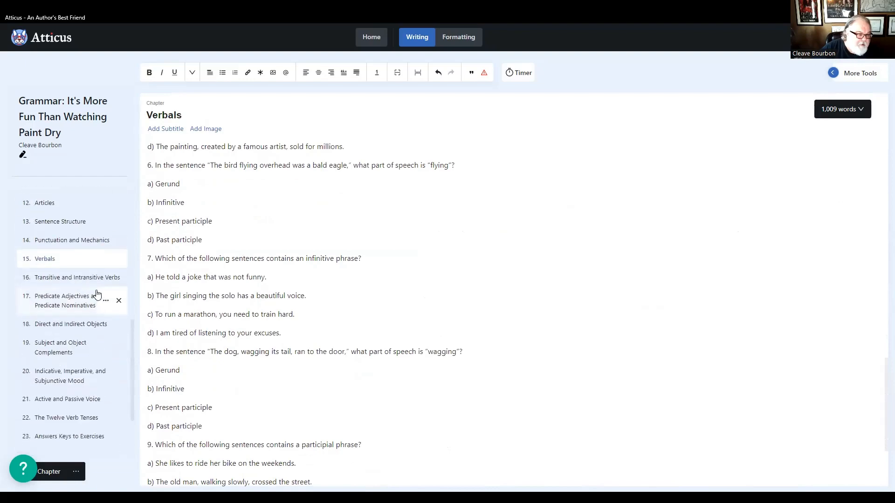
click(67, 278)
scroll(252, 336, down, 15)
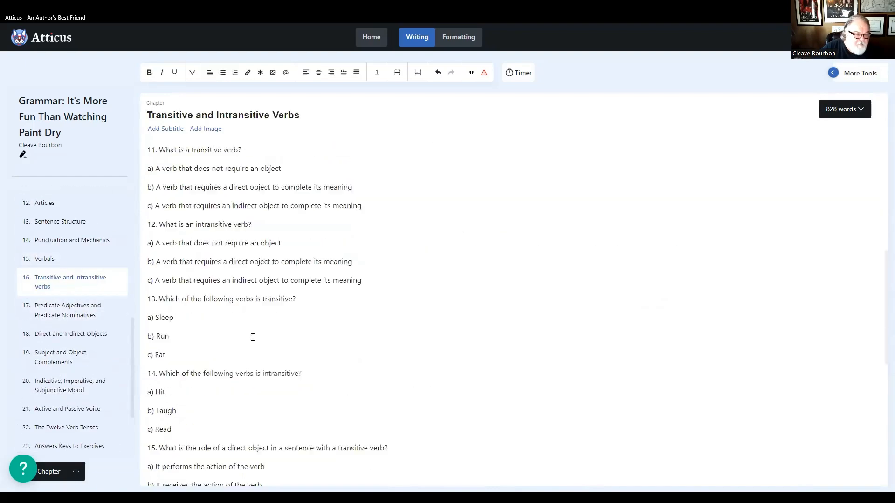
scroll(275, 363, down, 5)
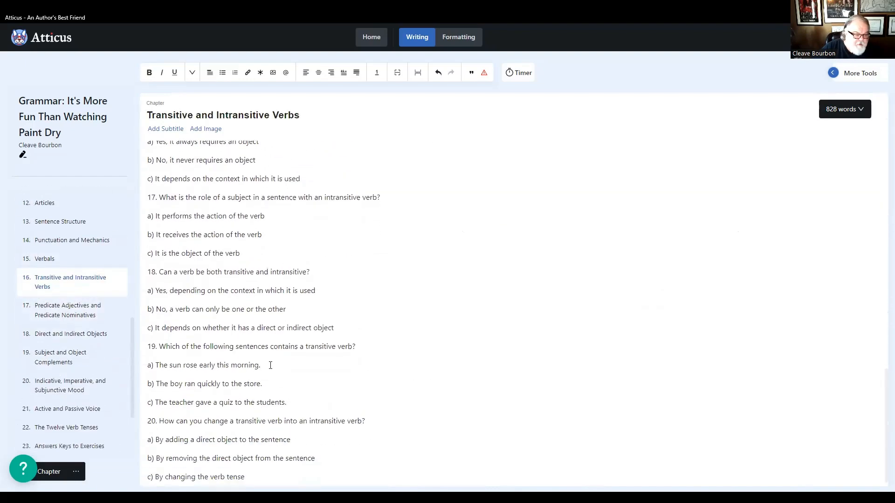
- Check the exercise numbering in the Predicate Adjectives and Predicate Nominatives and the Direct and Indirect Objects chapters
click(61, 311)
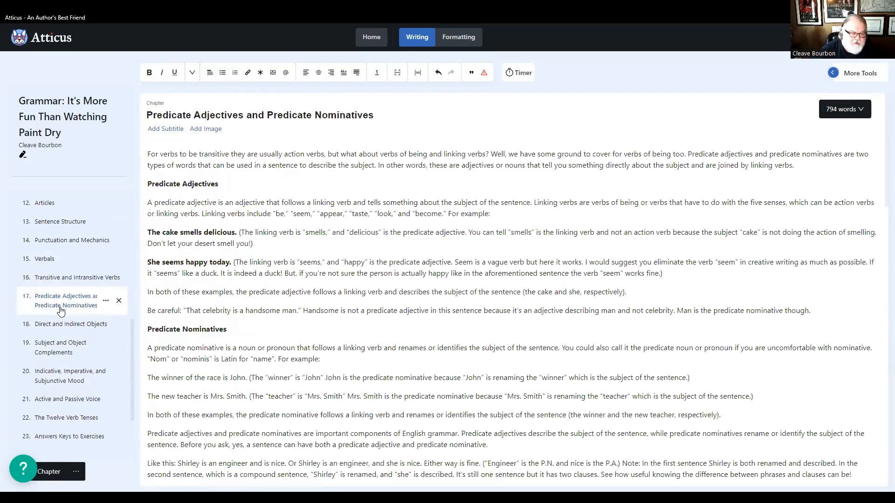
scroll(202, 359, down, 1)
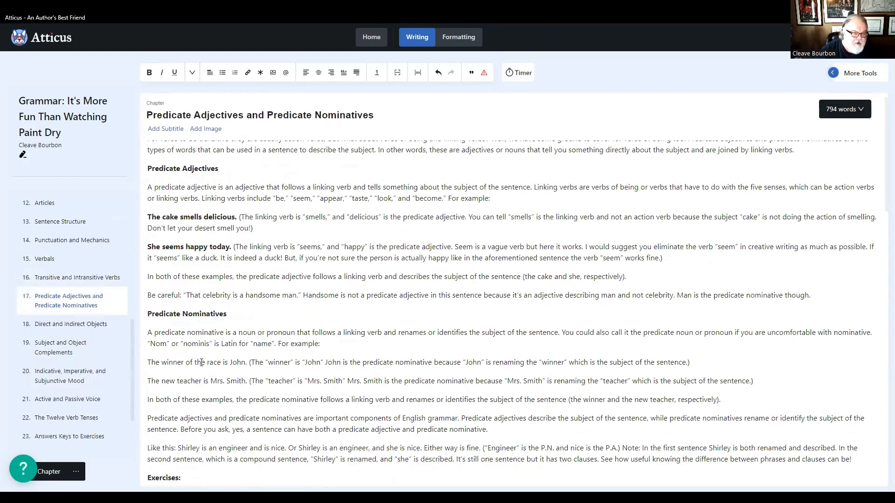
scroll(201, 363, down, 10)
scroll(203, 349, down, 3)
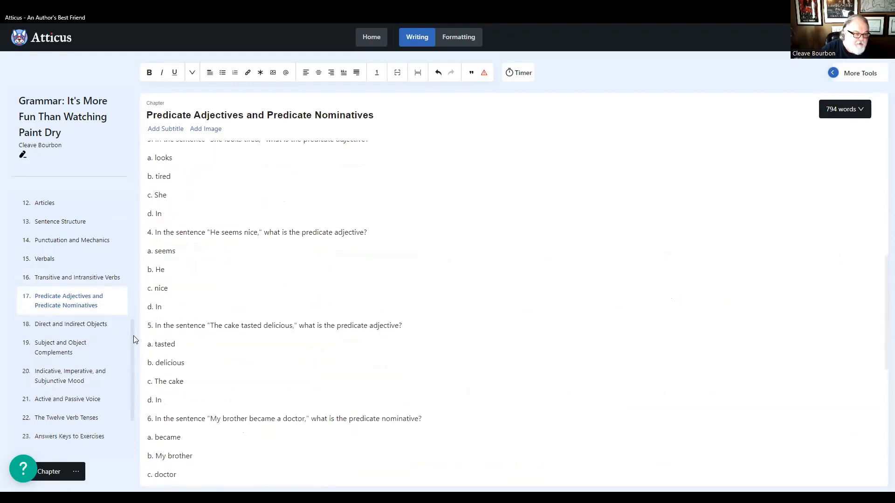
click(61, 332)
scroll(330, 362, down, 7)
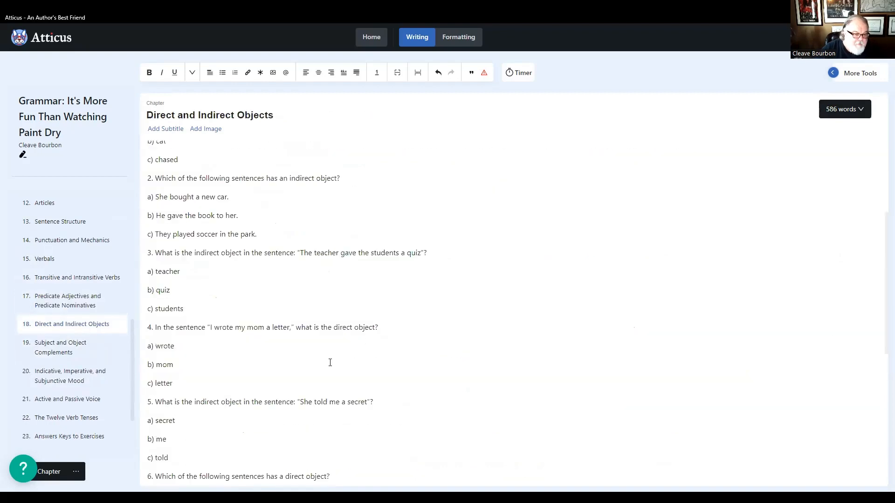
scroll(330, 362, down, 3)
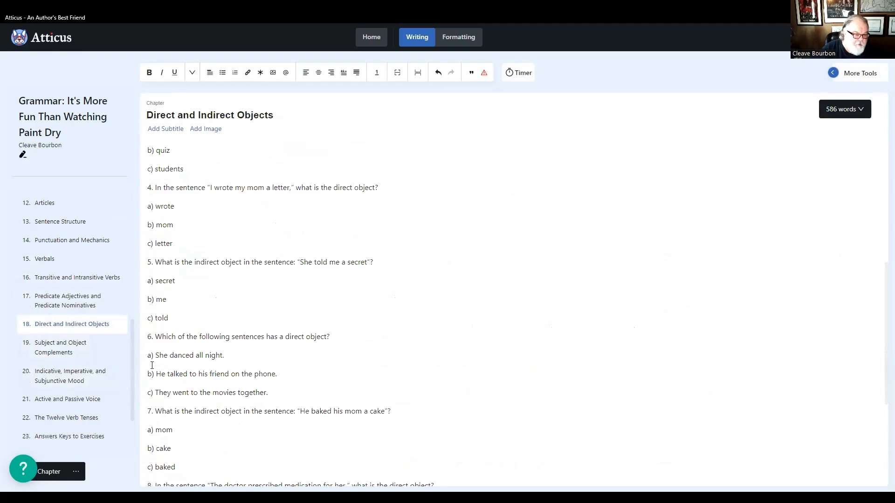
- Examine the exercises in the Subject and Object Complements and the Indicative, Imperative, and Subjunctive Mood chapters for correct numbering
click(60, 347)
scroll(226, 365, down, 3)
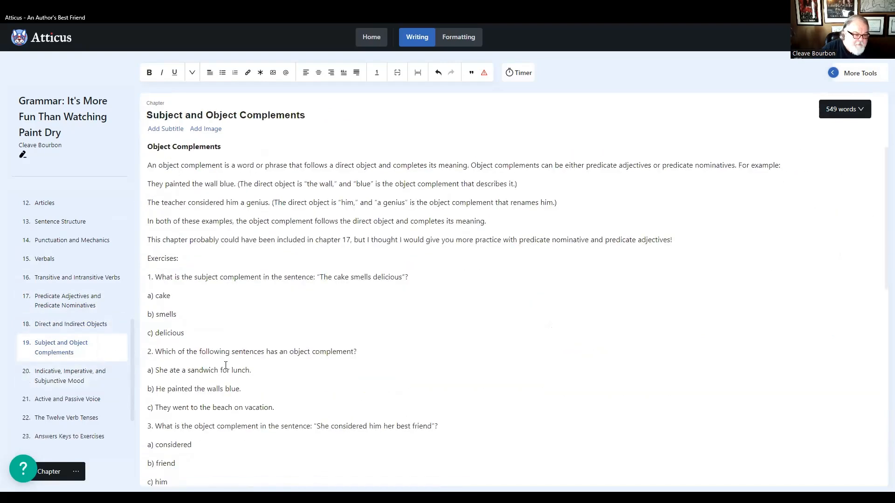
scroll(226, 366, down, 11)
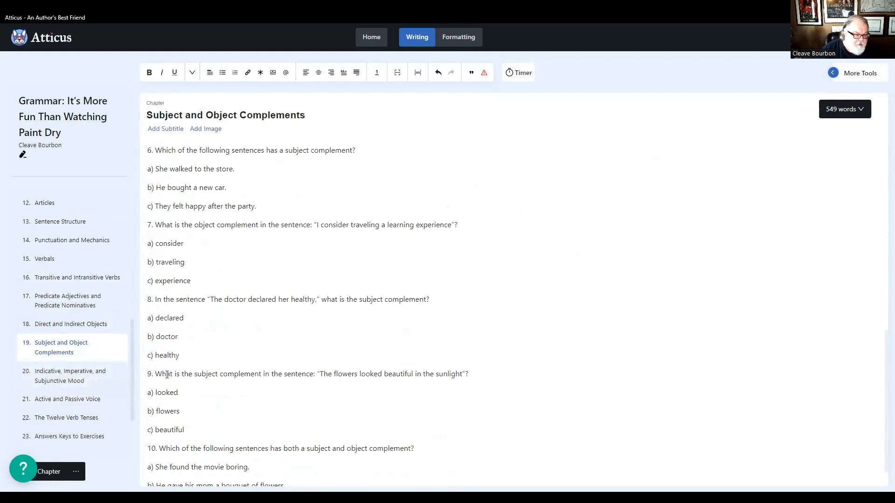
click(89, 380)
scroll(294, 383, down, 10)
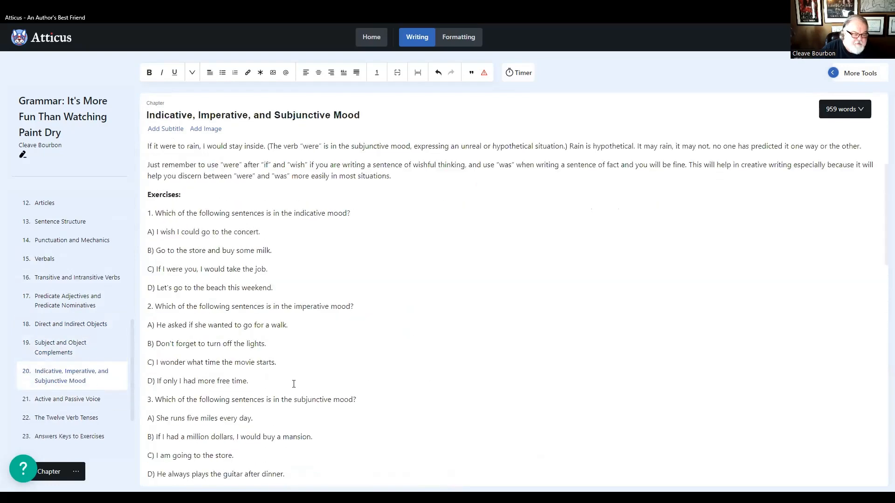
scroll(290, 393, down, 6)
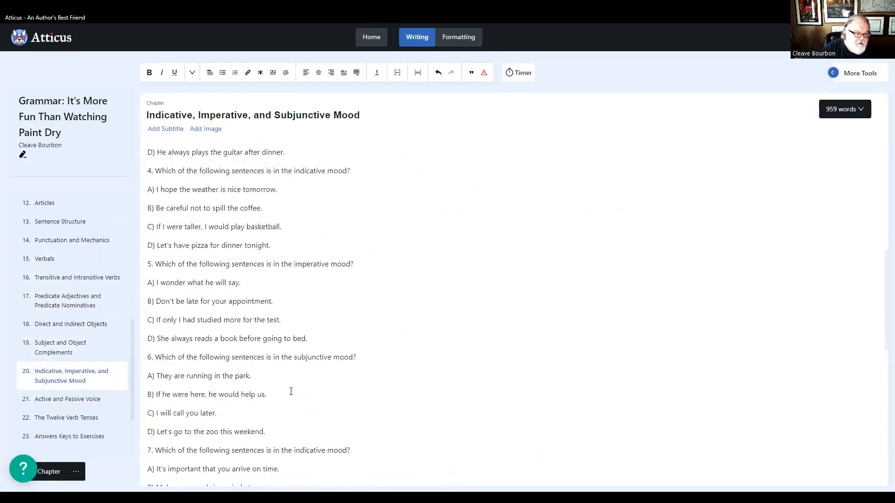
- Check the exercise numbering in the Active and Passive Voice and The Twelve Verb Tenses chapters
click(89, 400)
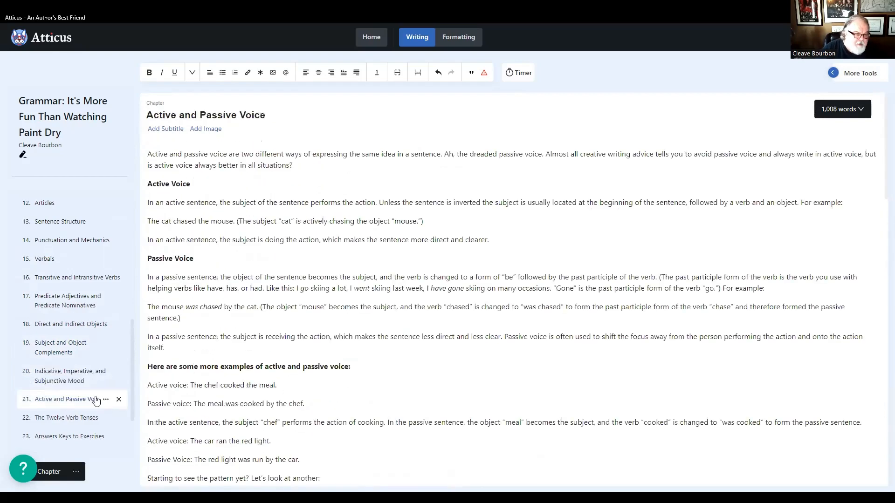
scroll(253, 379, down, 20)
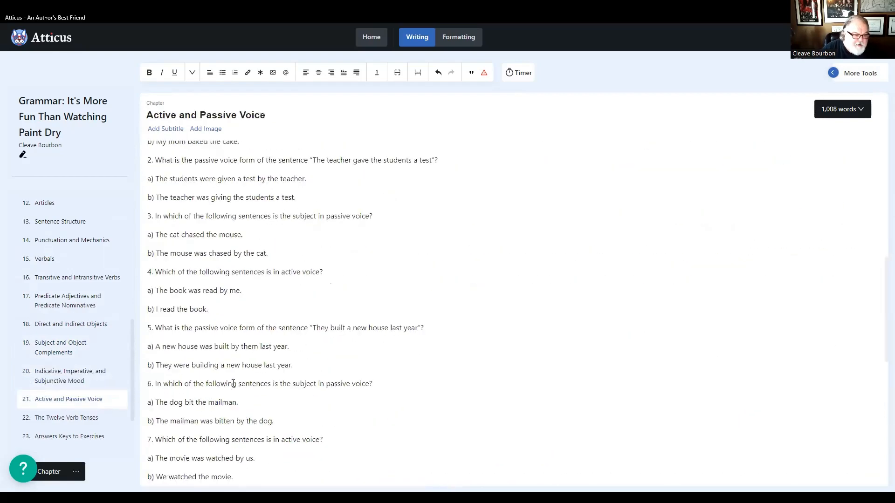
scroll(230, 377, down, 3)
click(70, 418)
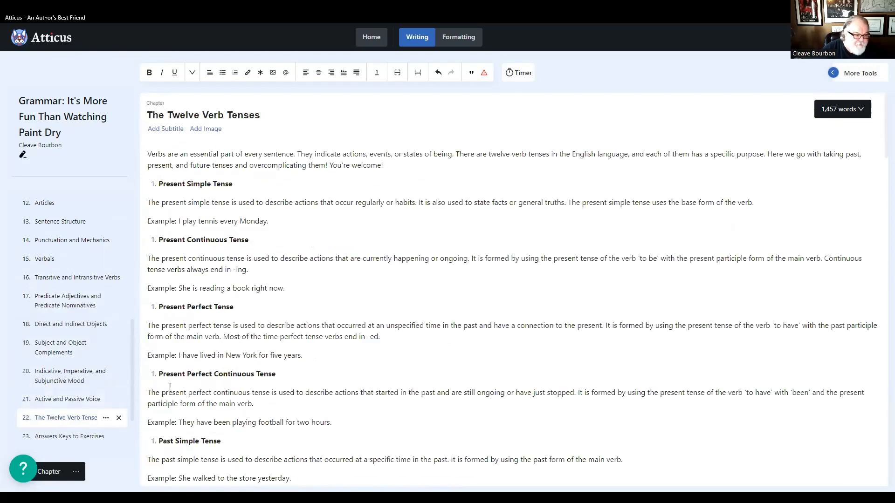
scroll(240, 377, down, 10)
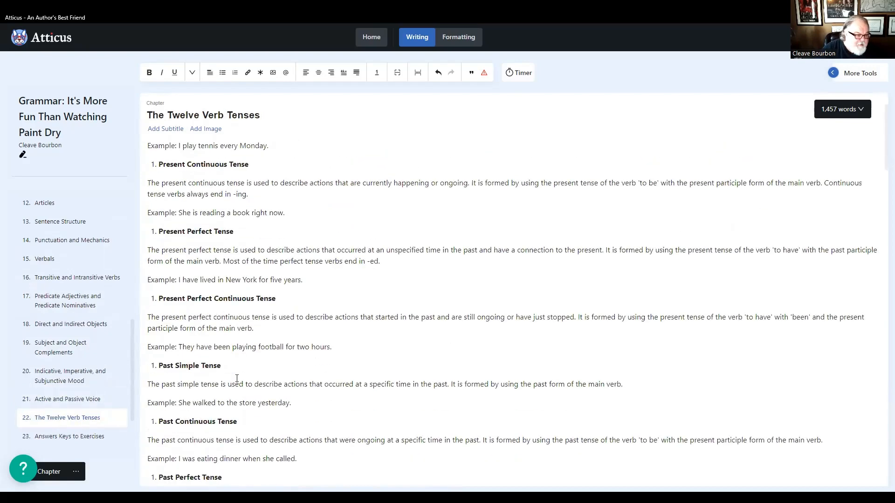
scroll(230, 382, down, 12)
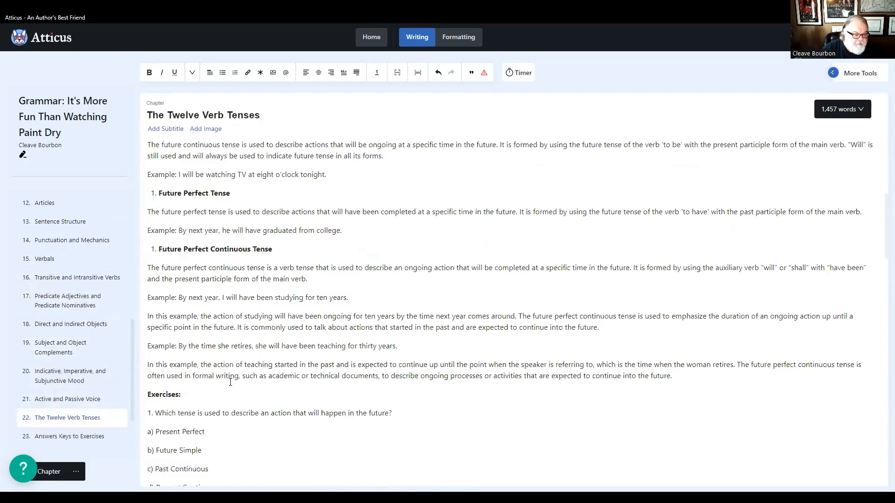
- Review the headings and answer numbering in the Answers Keys to Exercises chapter, and return to the start of the chapter list
click(76, 434)
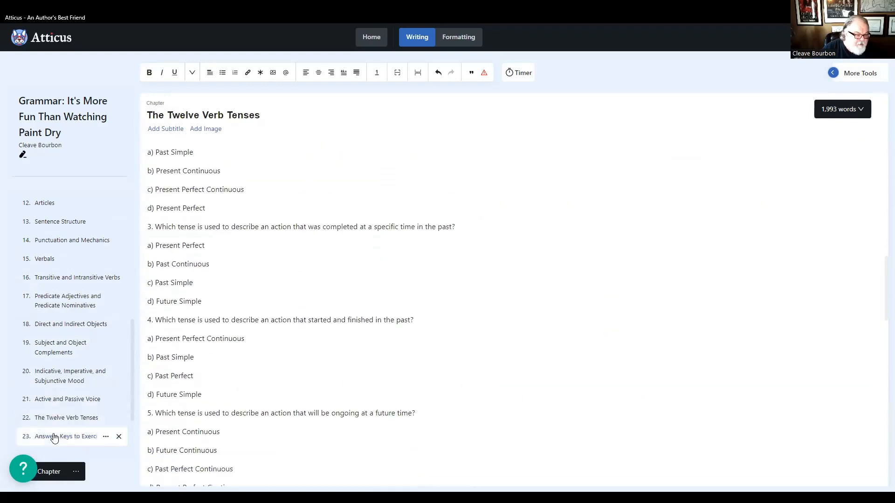
scroll(298, 390, down, 5)
scroll(302, 389, up, 3)
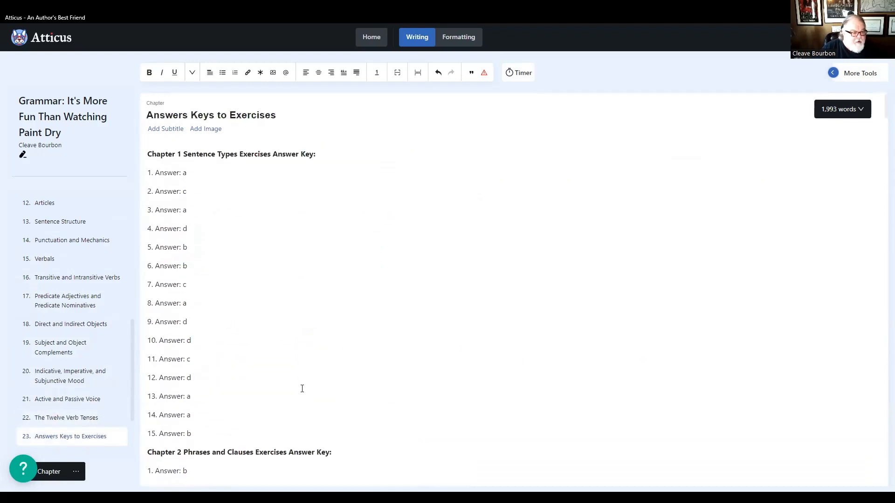
scroll(300, 387, down, 20)
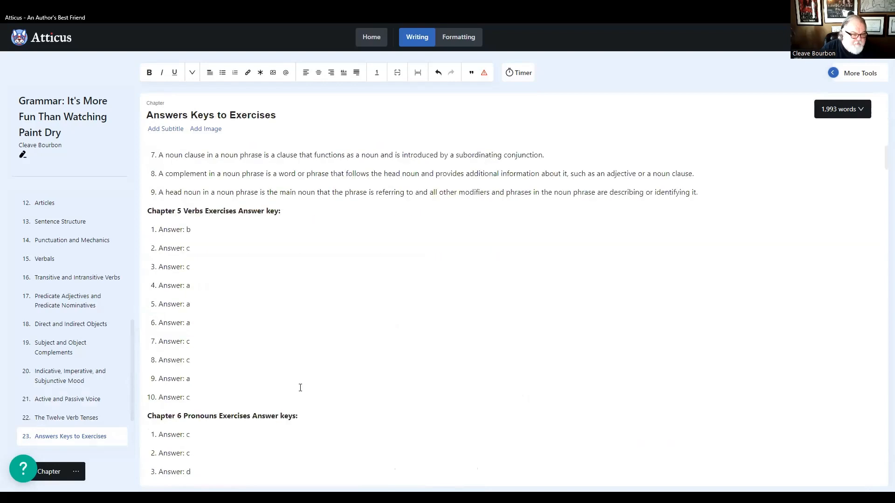
scroll(300, 388, down, 10)
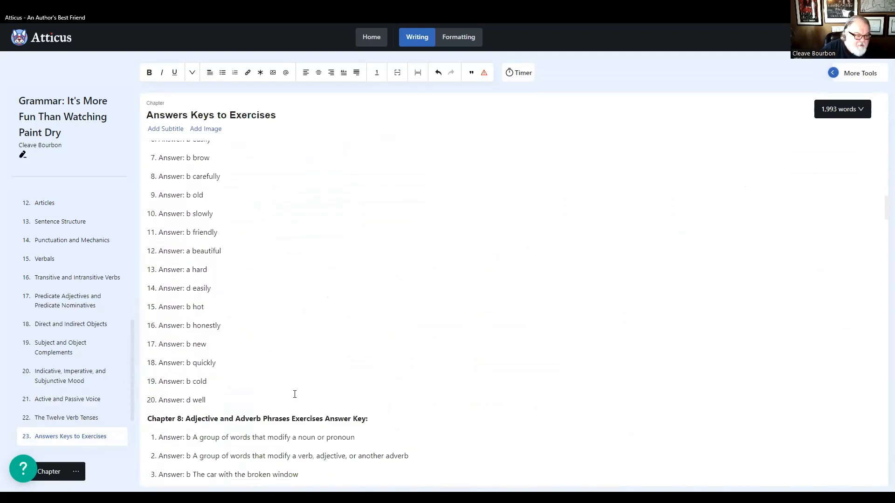
scroll(85, 272, up, 8)
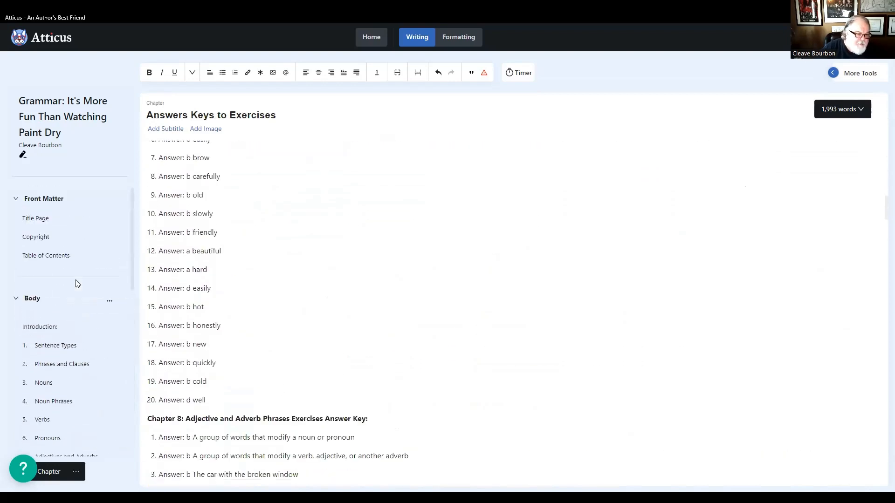
click(43, 327)
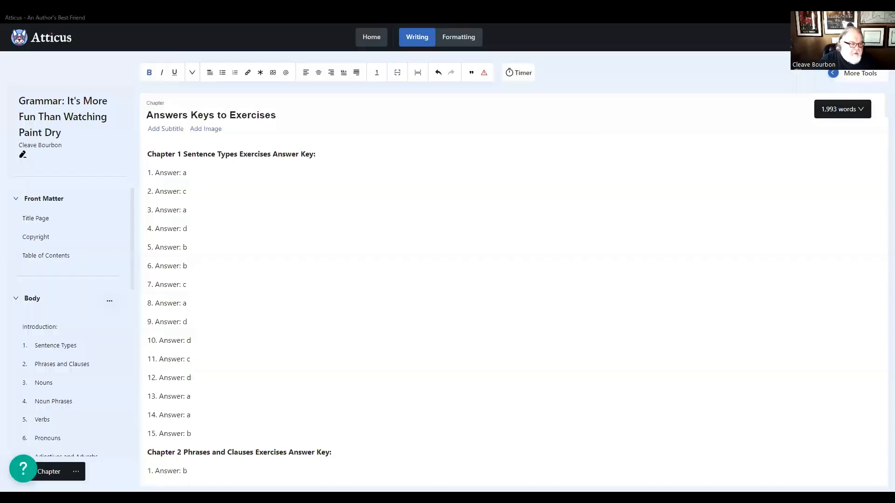
- Look through the Nouns, Noun Phrases, Verbs, and Pronouns chapters to recheck their headings and exercises
click(63, 354)
click(50, 383)
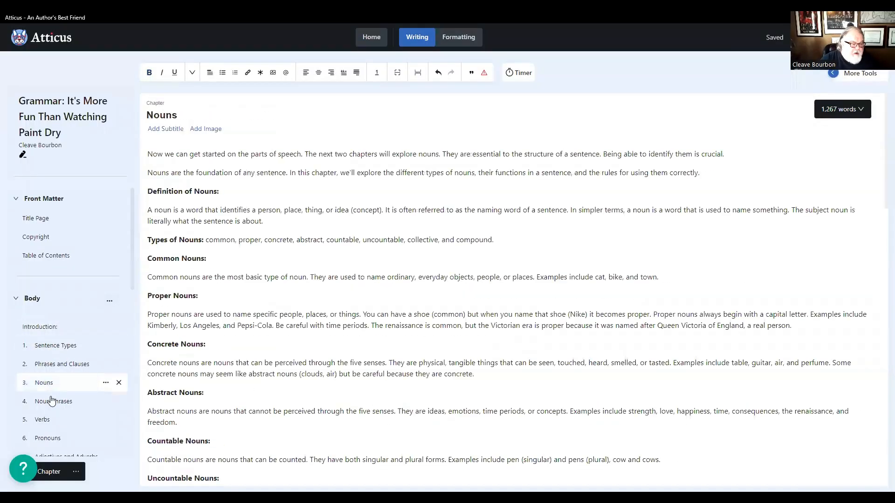
click(53, 402)
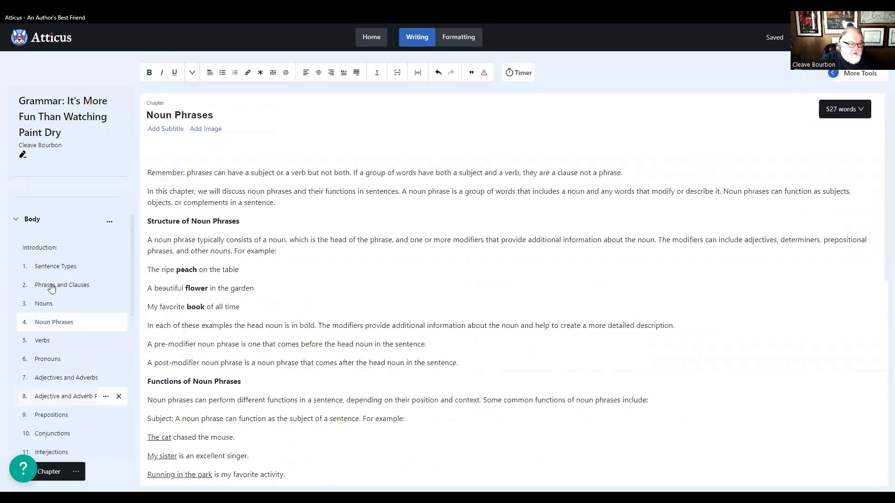
scroll(51, 288, down, 1)
click(42, 280)
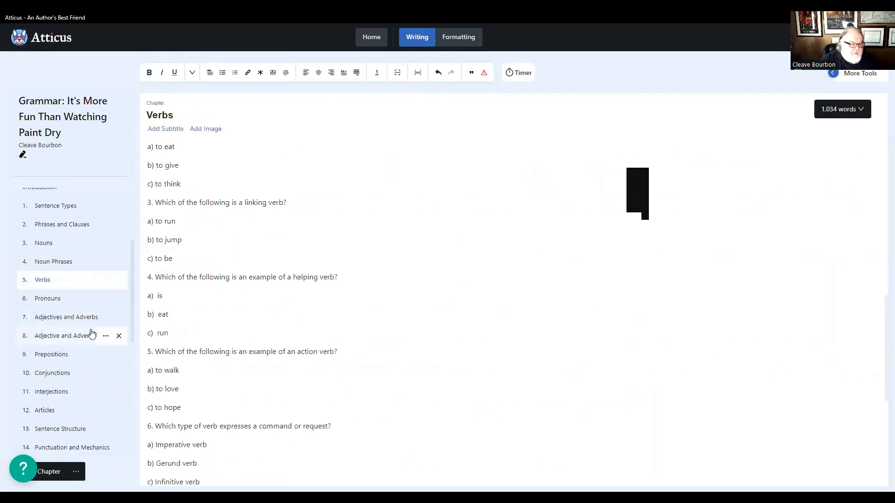
click(46, 298)
scroll(172, 348, down, 20)
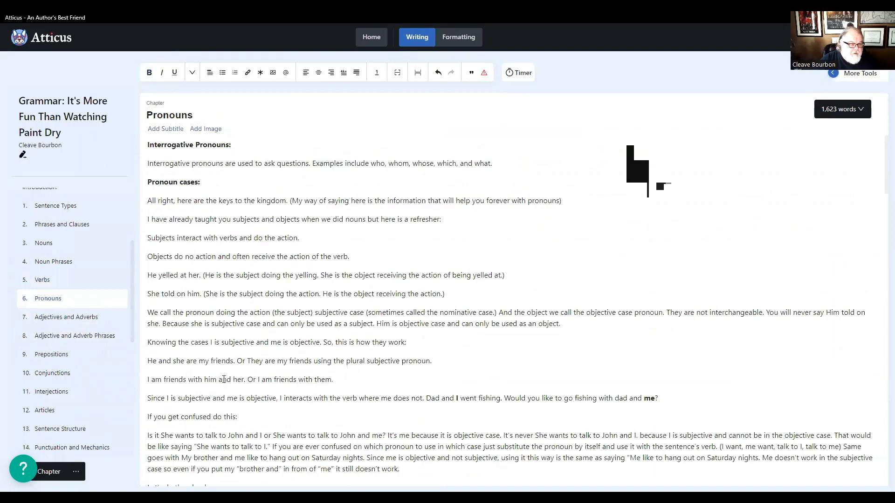
- Review the question numbering in the Prepositions and Conjunctions exercises after opening the Adjectives and Adverbs chapter
click(52, 317)
click(52, 355)
scroll(265, 357, down, 12)
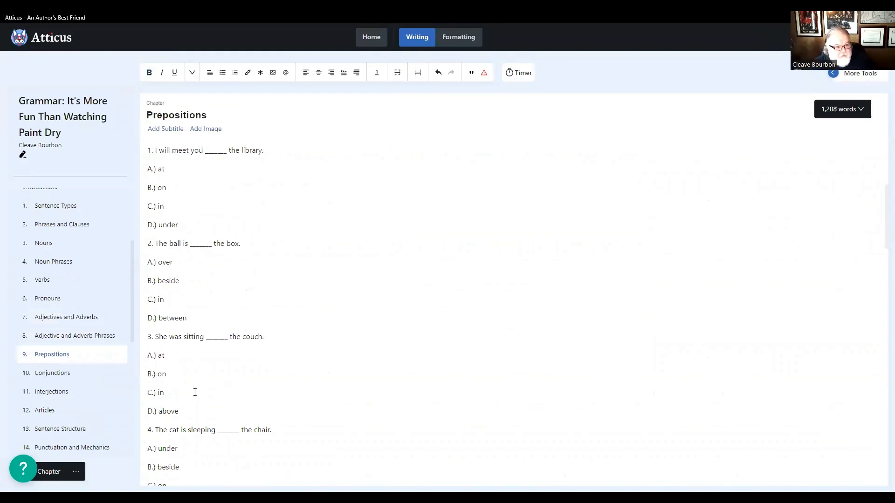
click(57, 377)
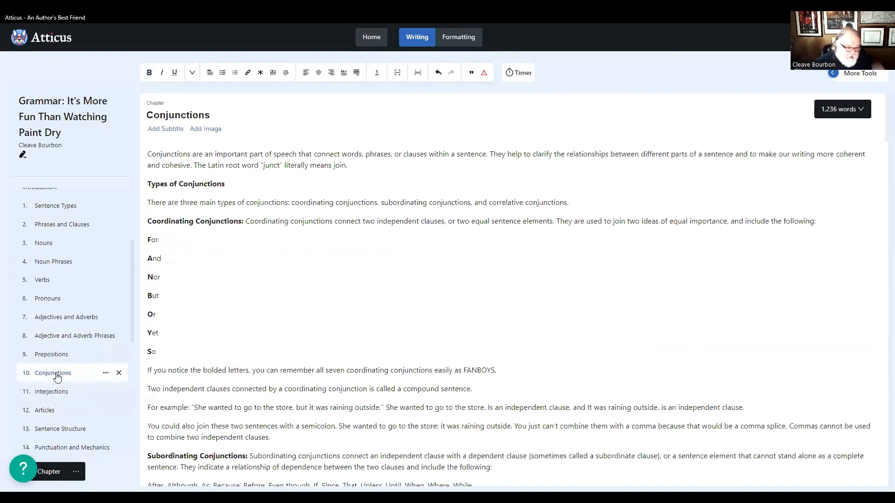
scroll(324, 415, down, 10)
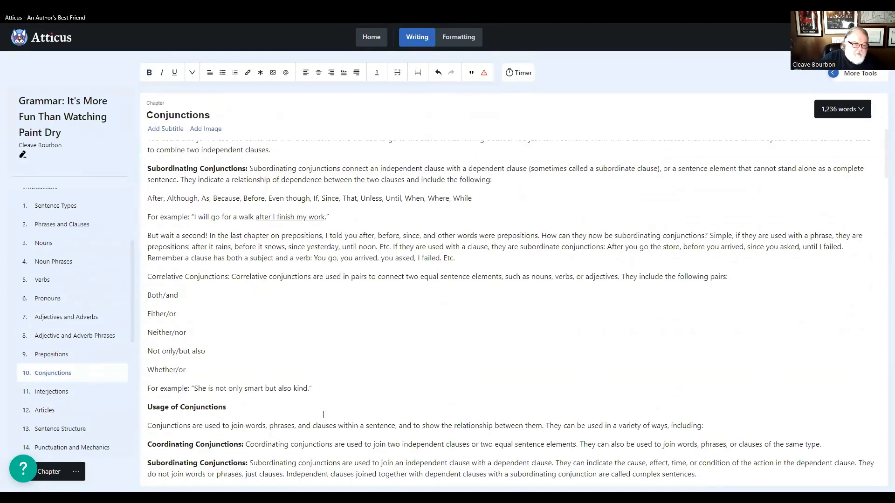
scroll(324, 415, down, 15)
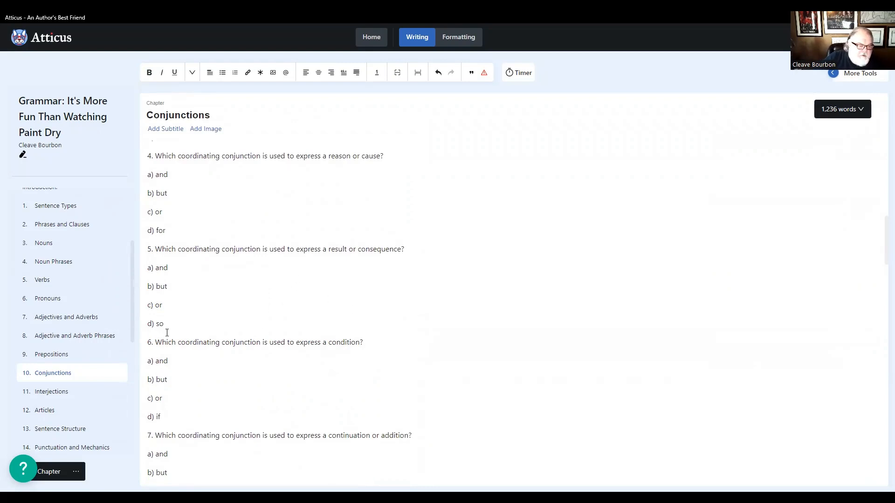
- Look over the Interjections chapter and return to the Prepositions chapter
click(50, 393)
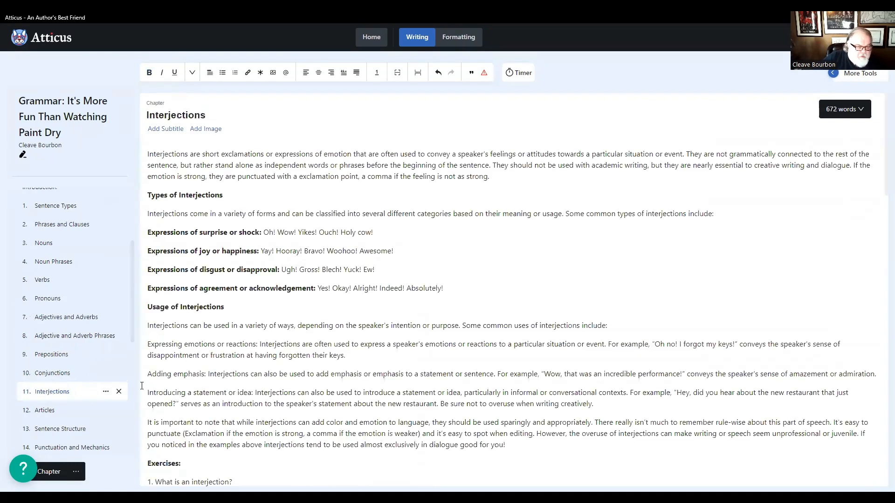
click(58, 374)
click(49, 357)
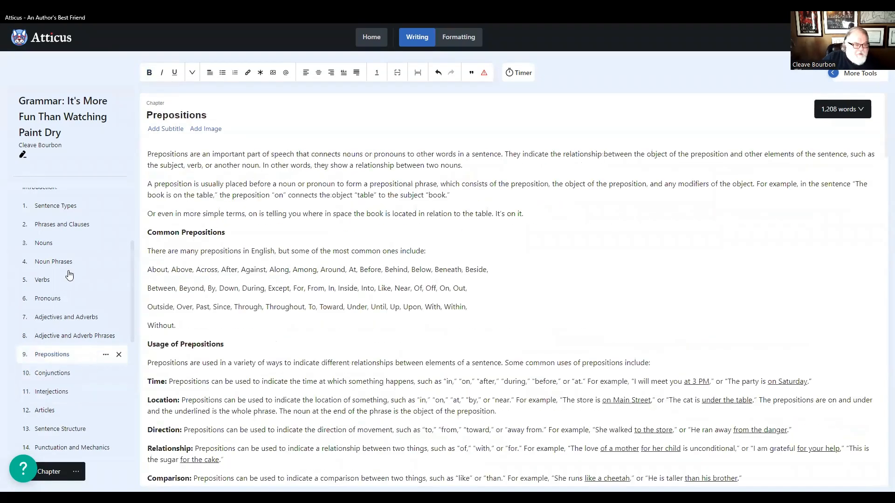
scroll(58, 298, up, 3)
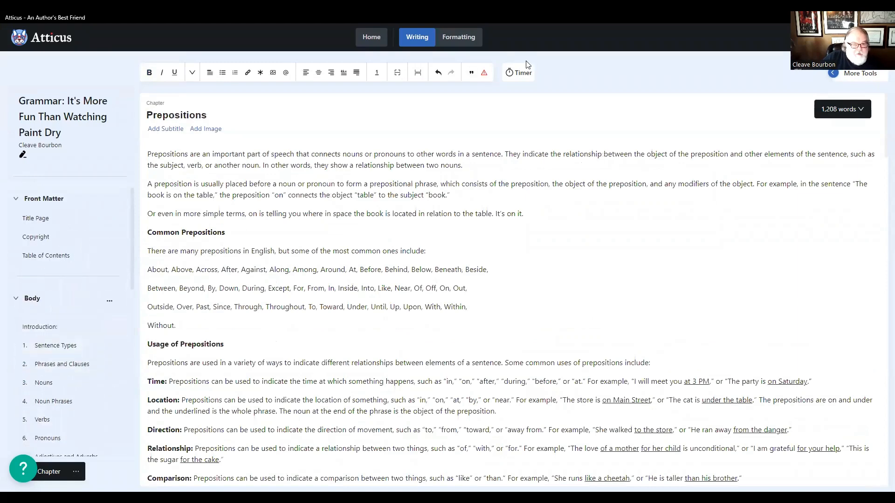
- Preview the title page in the formatting view, and review the book details it is generated from
click(456, 40)
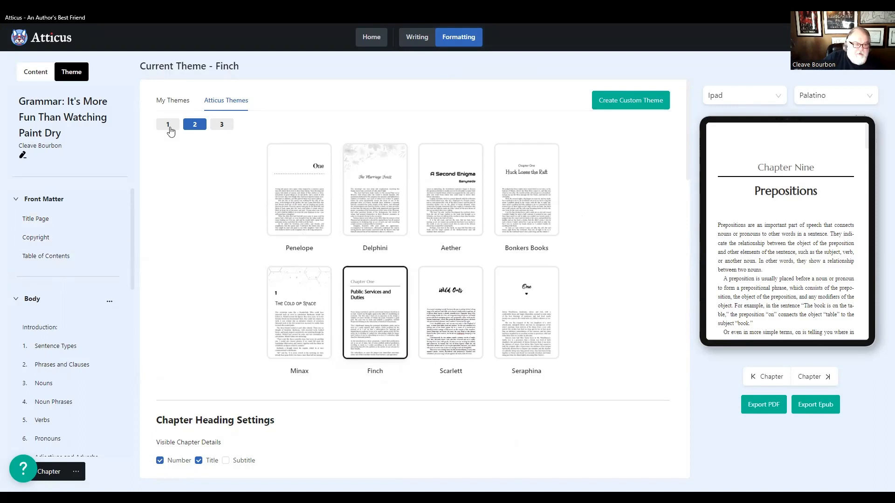
click(36, 200)
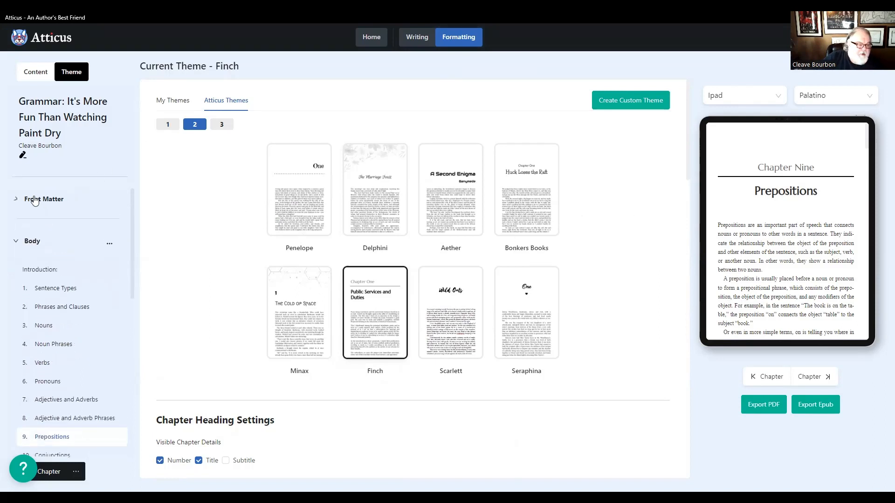
click(36, 201)
click(40, 218)
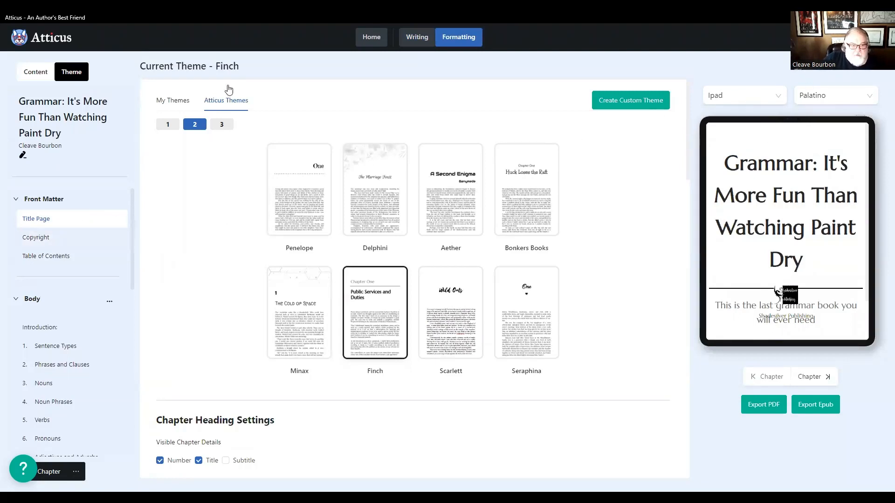
click(414, 37)
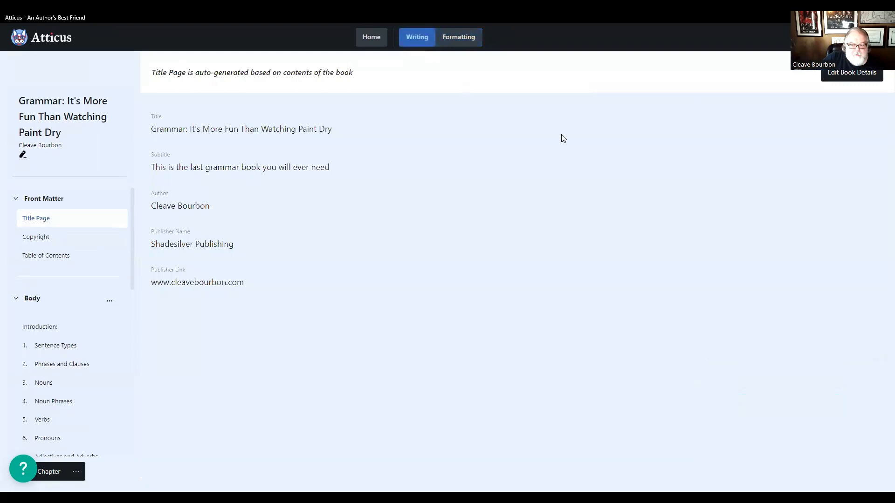
click(846, 74)
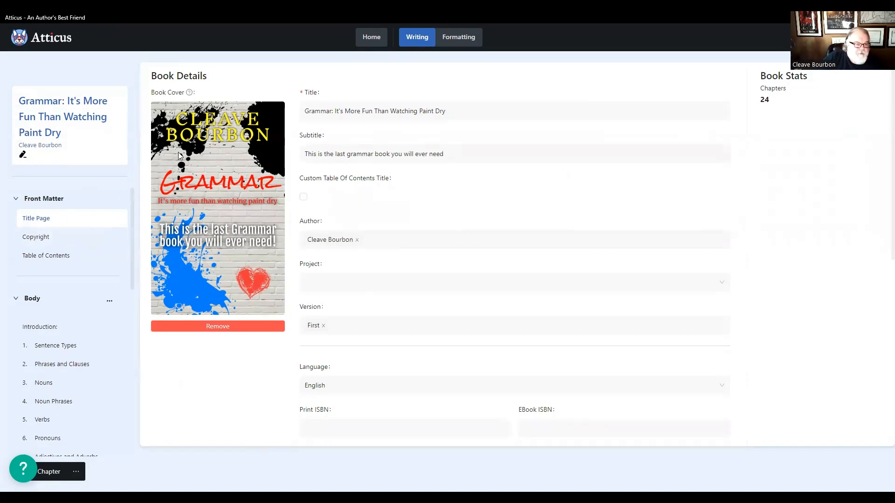
- Check the theme's chapter heading settings and preview the formatted Copyright page
click(457, 36)
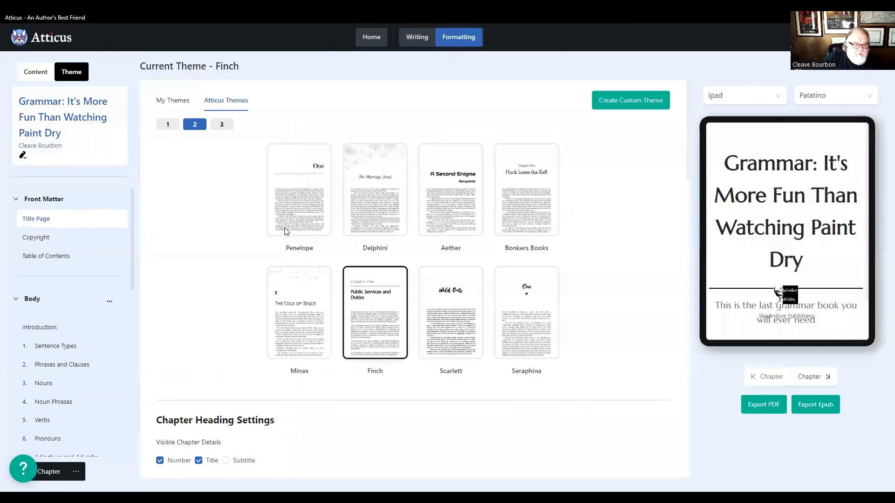
scroll(187, 322, down, 5)
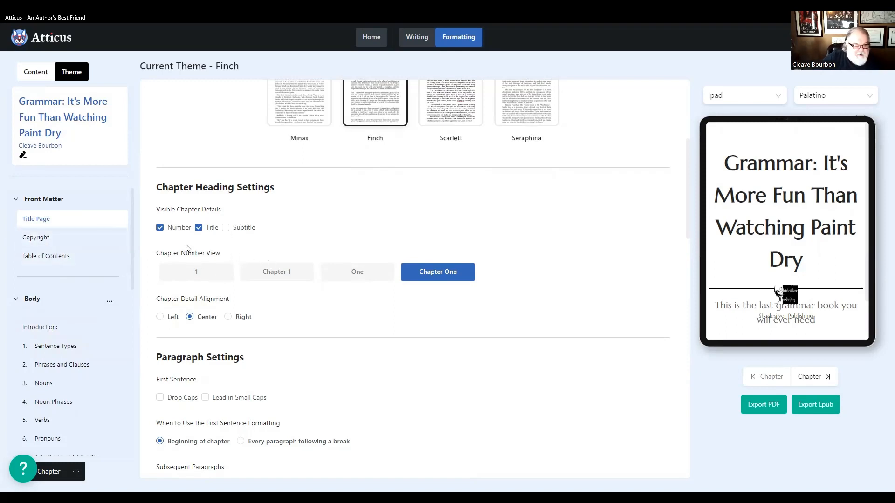
click(46, 239)
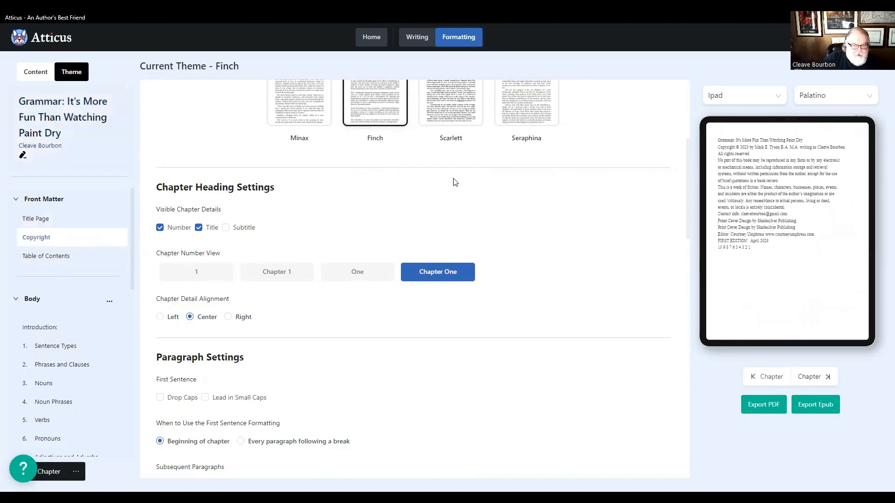
- Read through the Copyright page text in the writing view and review the full chapter list in the Table of Contents
click(417, 37)
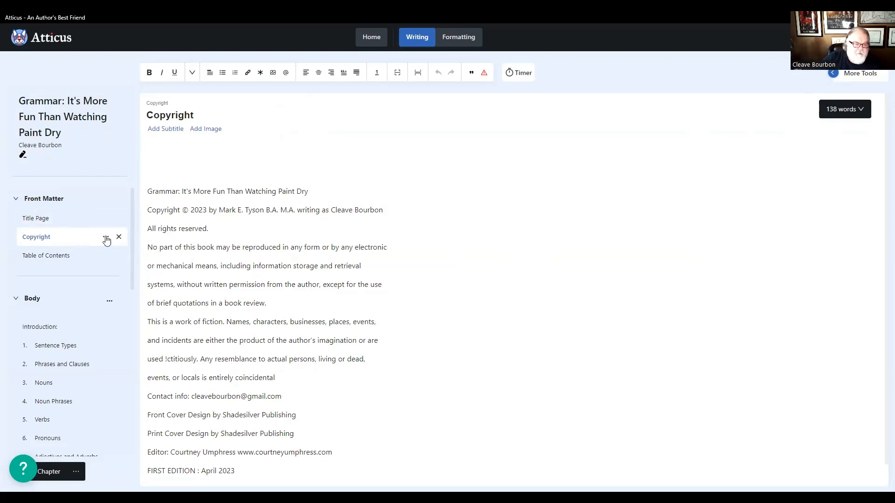
scroll(208, 230, down, 1)
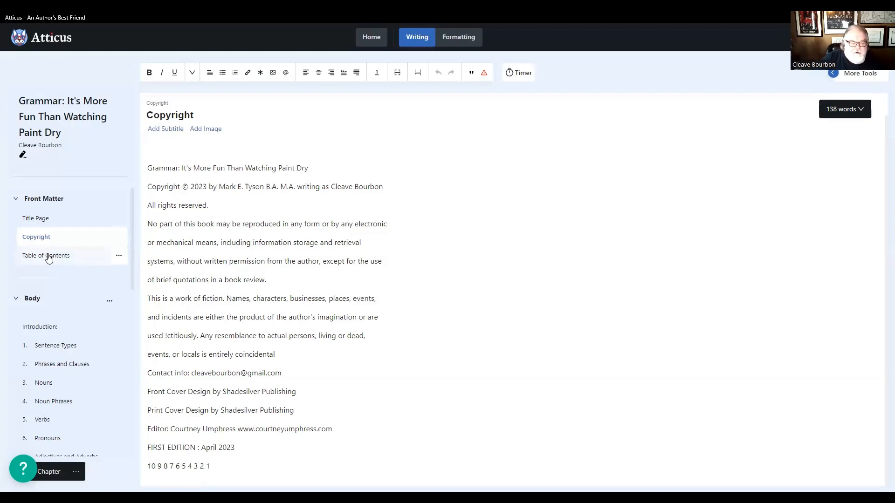
click(49, 259)
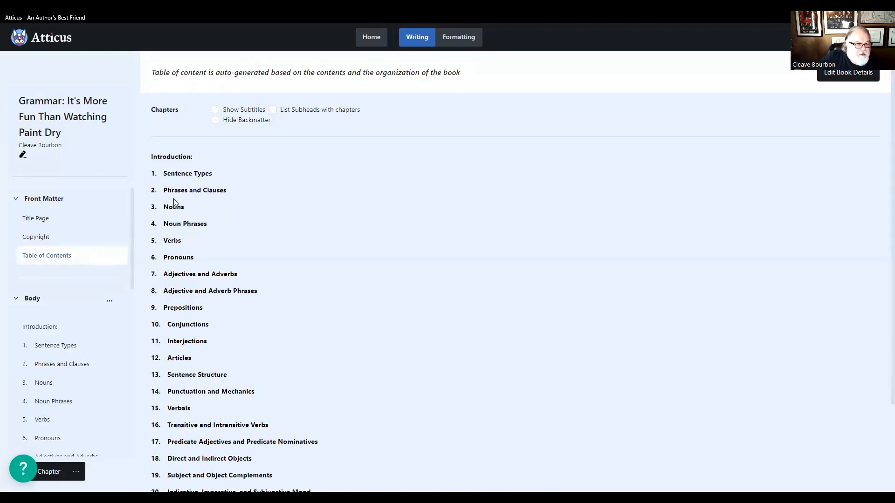
scroll(187, 261, down, 3)
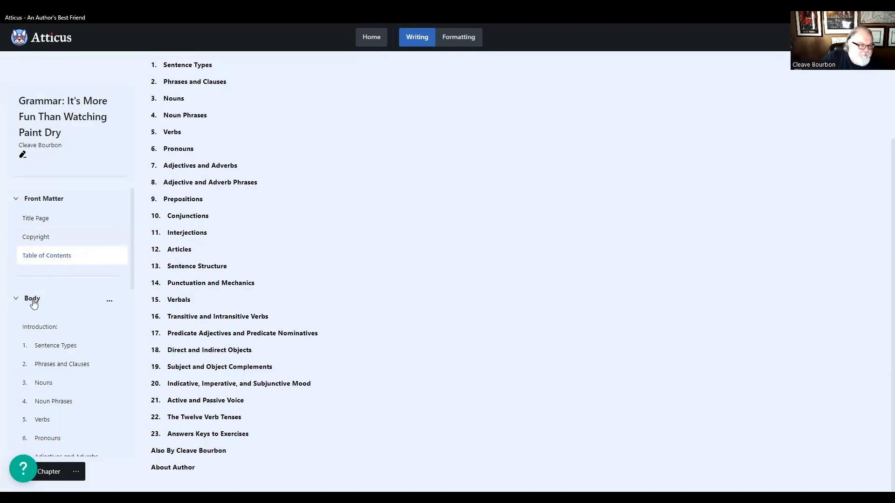
- Look through the Introduction and the Sentence Types, Phrases and Clauses, and Nouns chapters in the writing view
click(34, 328)
scroll(103, 317, down, 2)
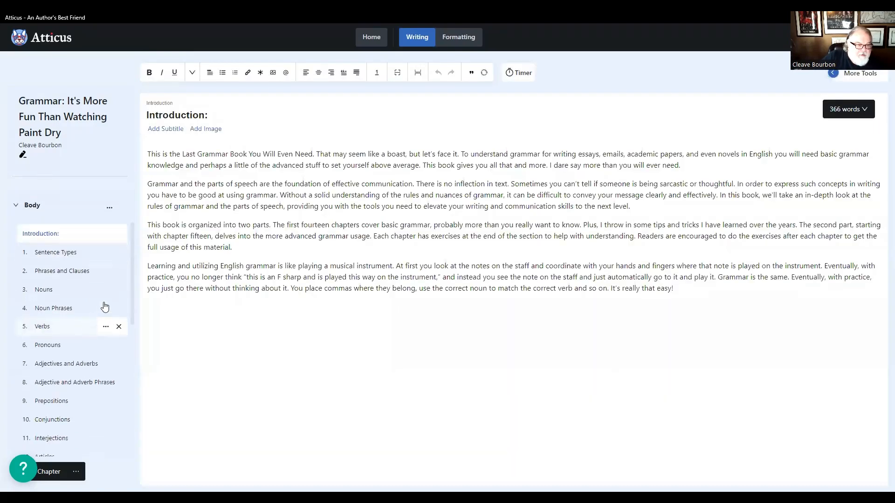
click(48, 253)
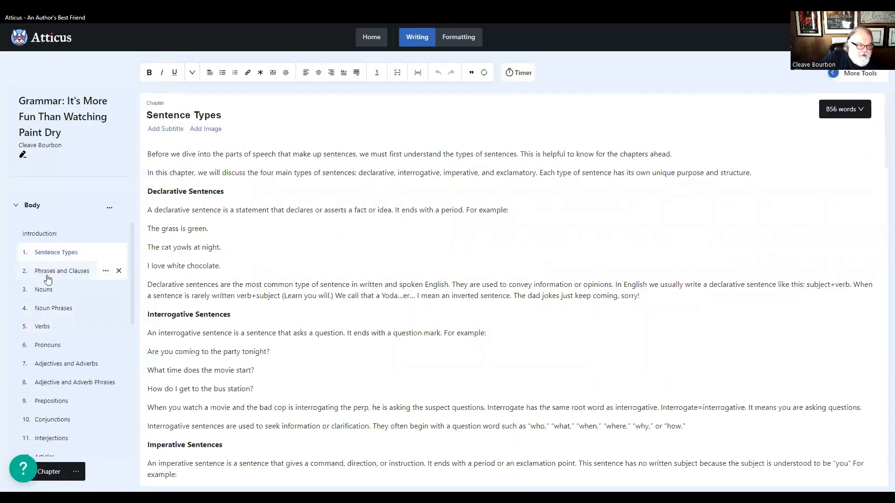
click(47, 272)
click(46, 289)
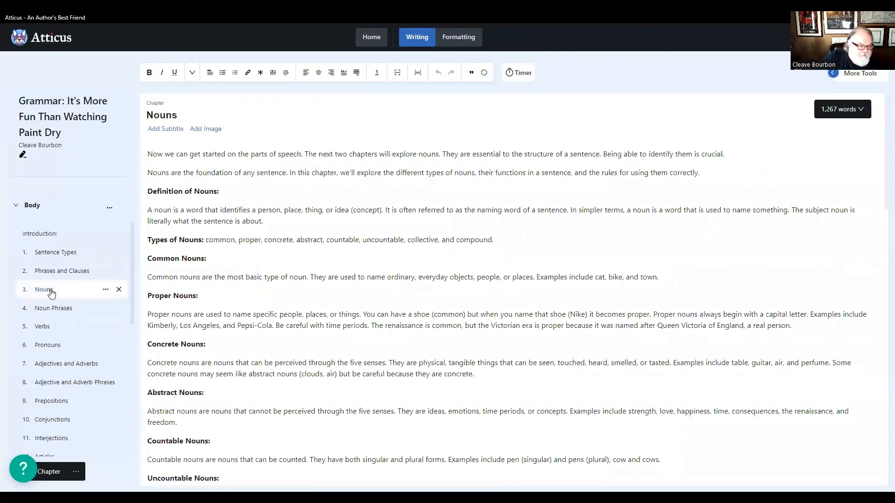
- Review the back matter, covering the Also By page and the About Author page
scroll(49, 298, down, 4)
scroll(49, 297, down, 4)
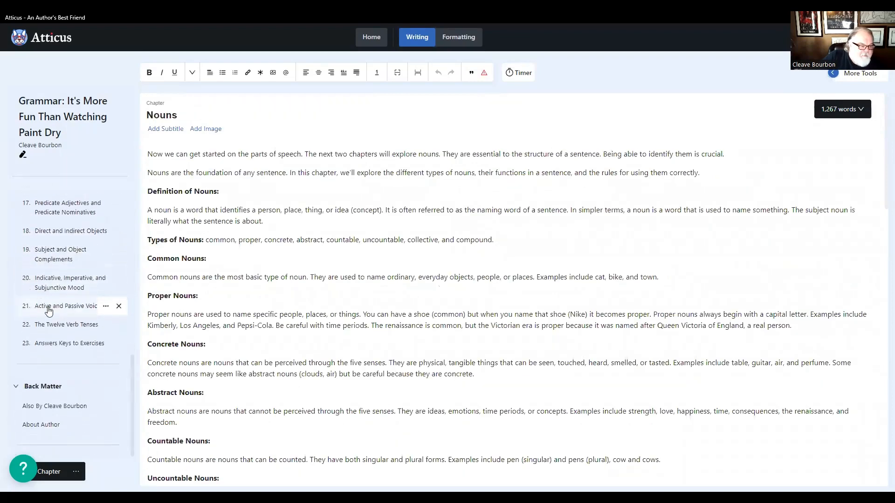
click(48, 406)
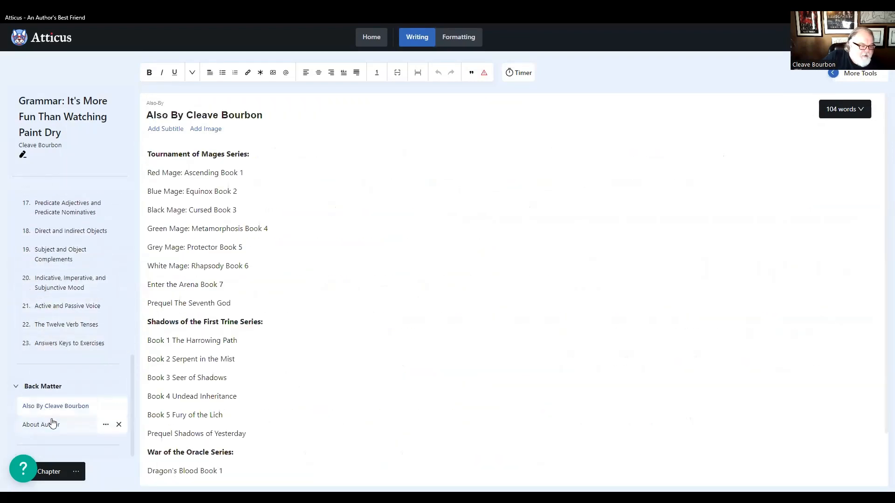
click(49, 425)
click(46, 406)
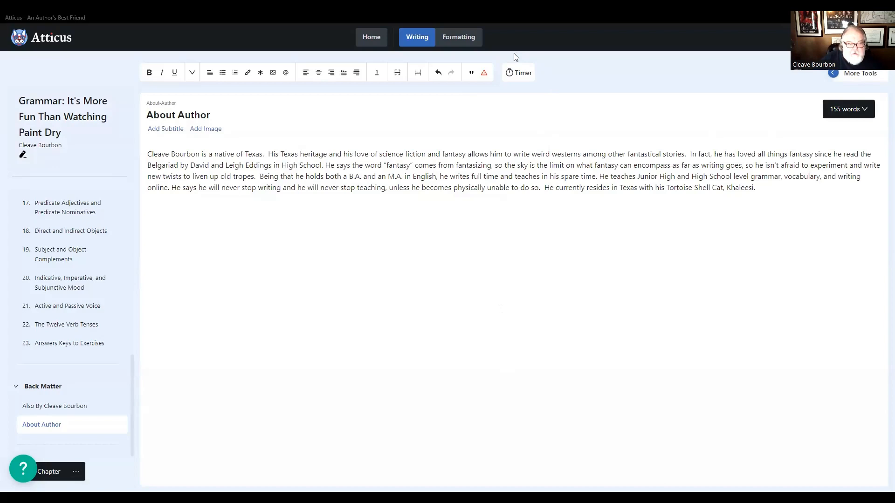
- Preview the formatted About Author page and check its page options
click(461, 38)
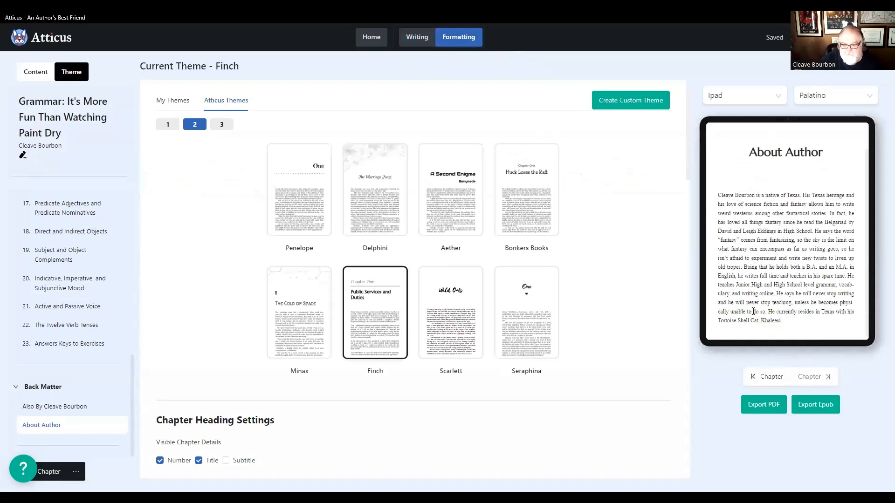
scroll(775, 324, down, 1)
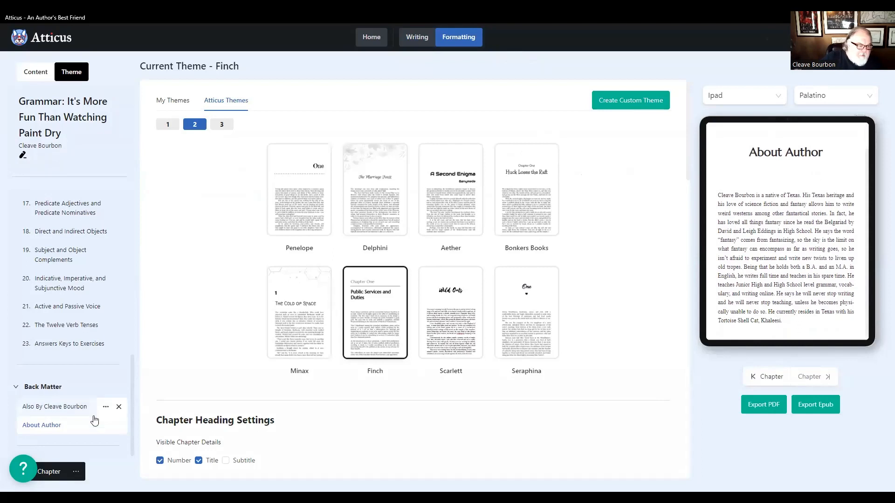
click(106, 427)
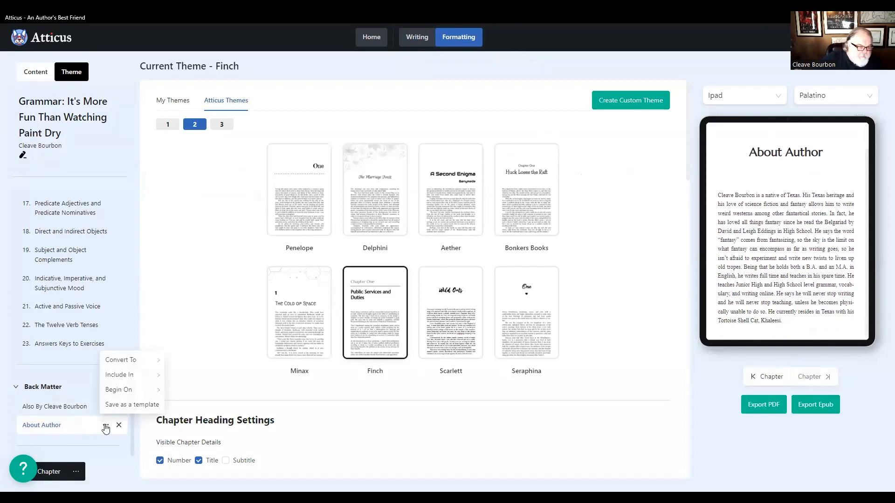
click(88, 428)
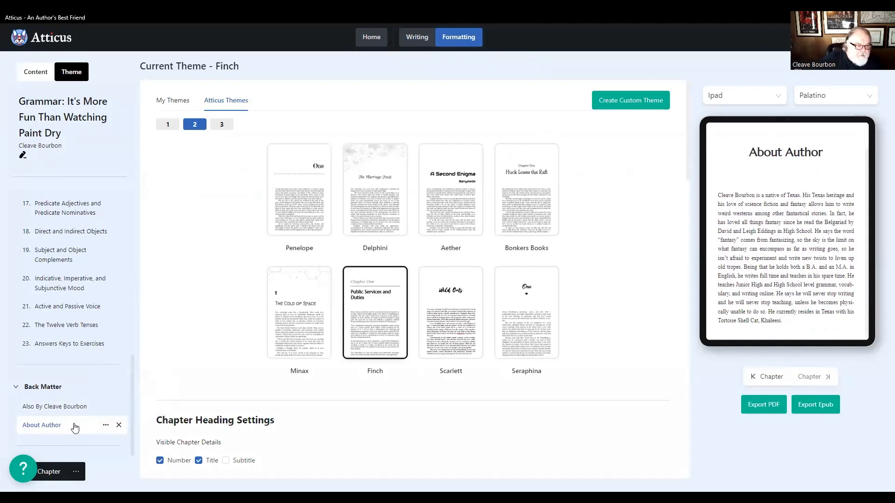
- Change the back matter page title to "About the Author" in the writing view
click(416, 37)
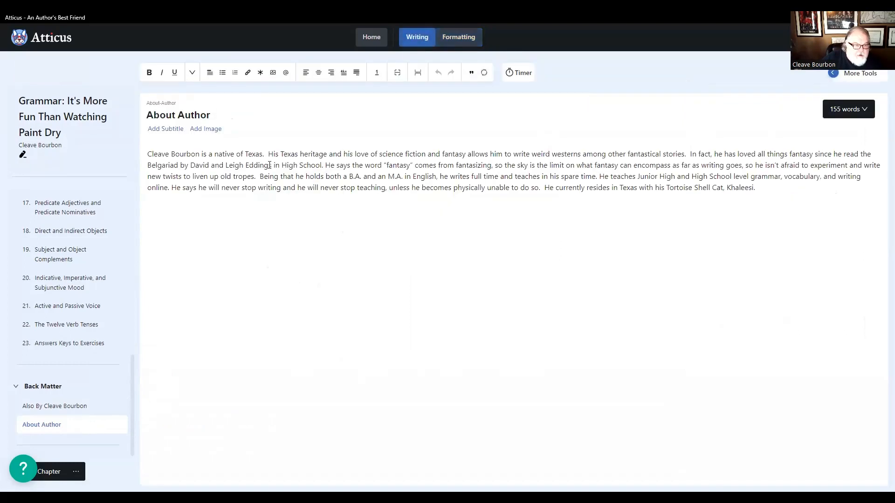
click(180, 115)
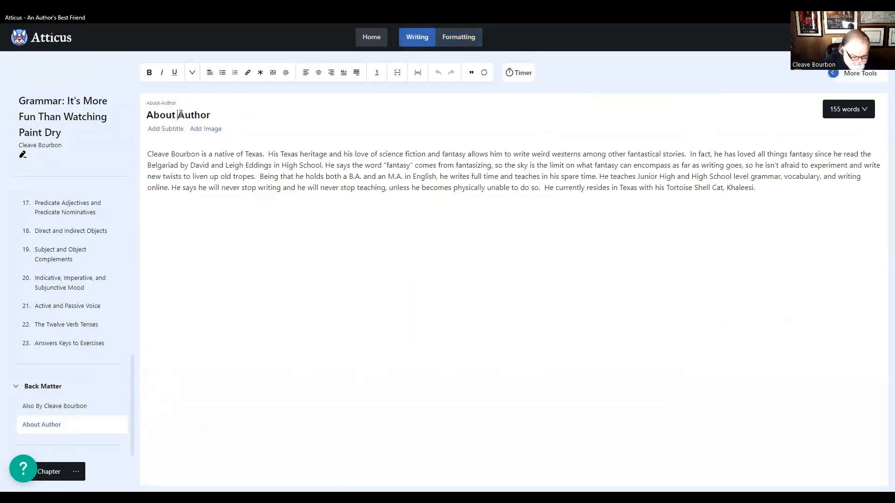
text(The)
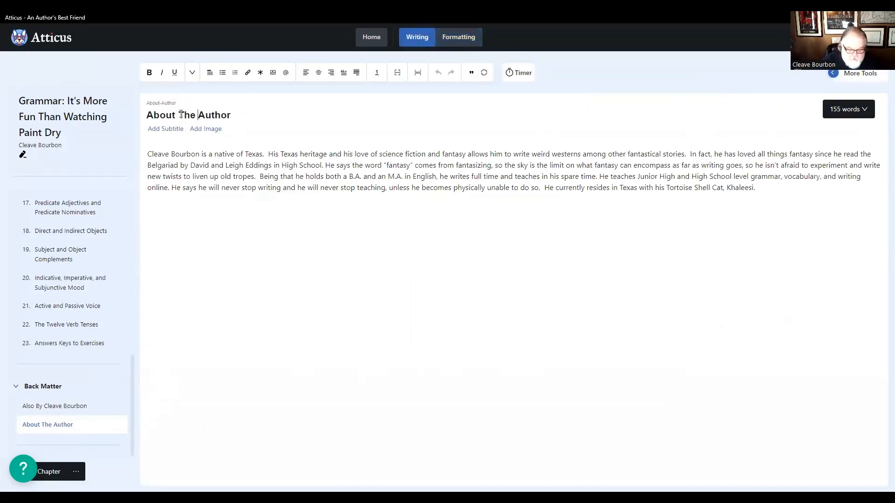
key(BackSpace)
key(BackSpace)
key(BackSpace)
key(BackSpace)
text(the)
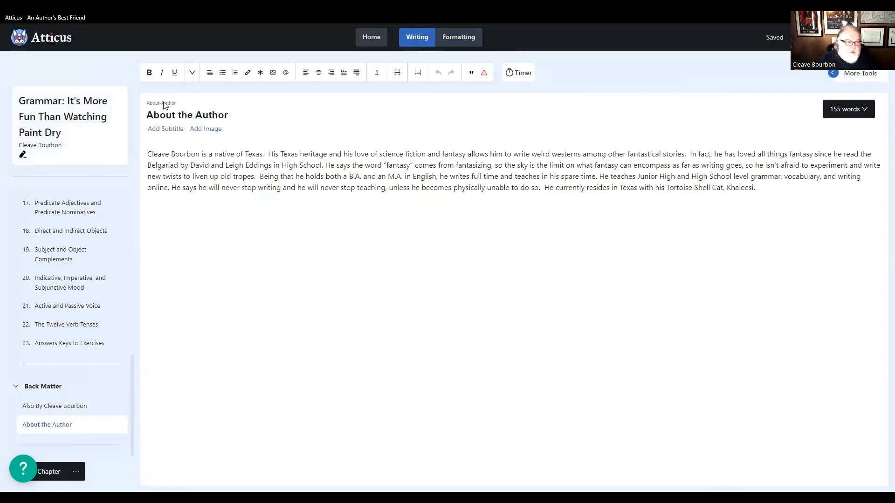
click(265, 115)
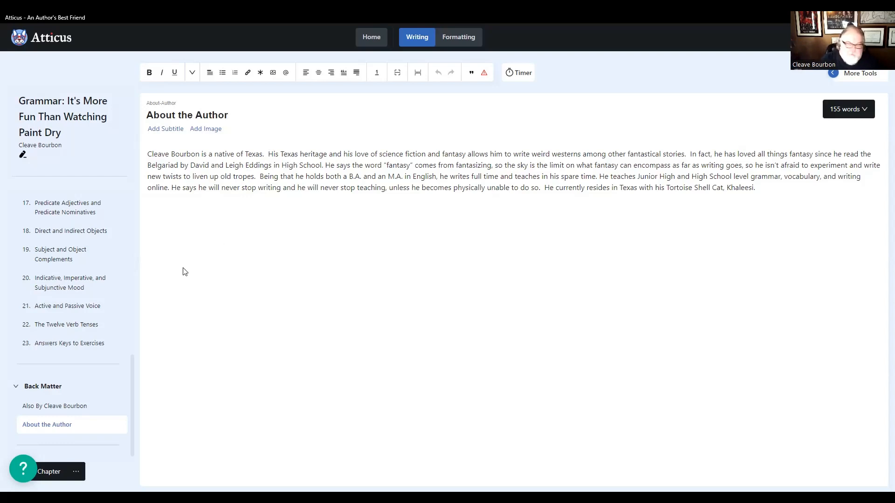
- Review the Title Page details in the front matter and the opening text of the Sentence Types chapter
mouse_move(52, 435)
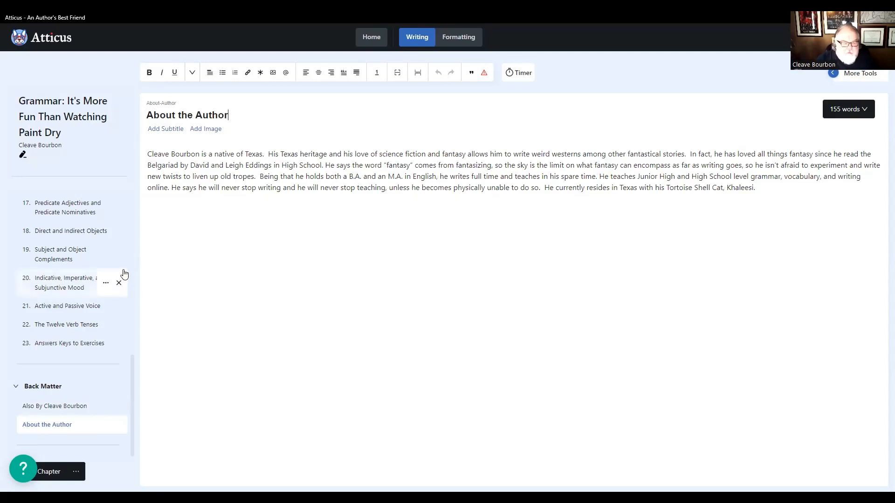
mouse_move(30, 255)
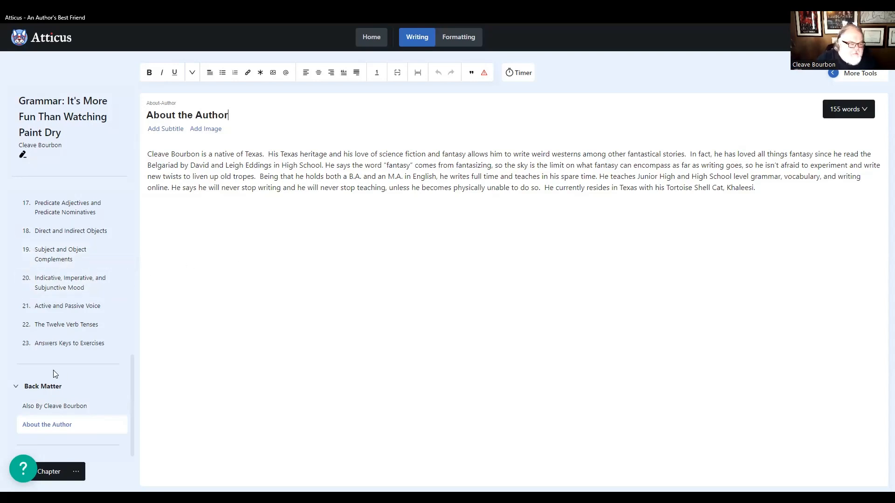
scroll(58, 351, up, 5)
scroll(54, 359, up, 3)
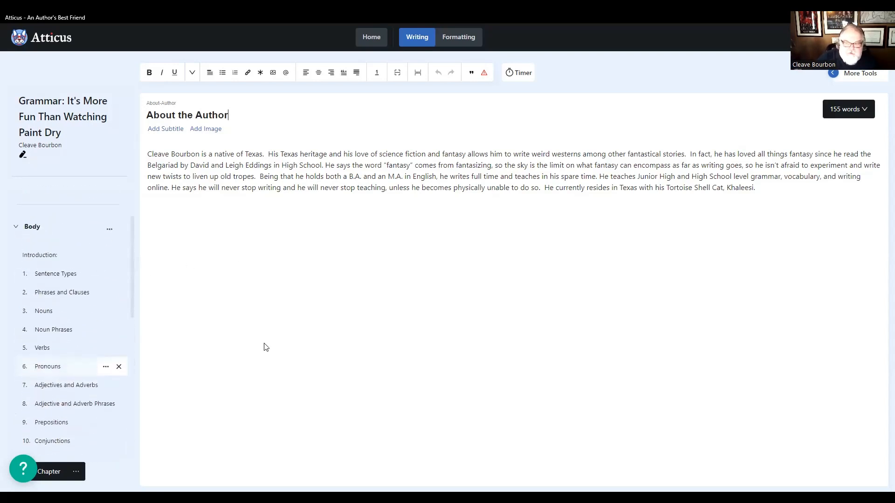
scroll(106, 248, up, 3)
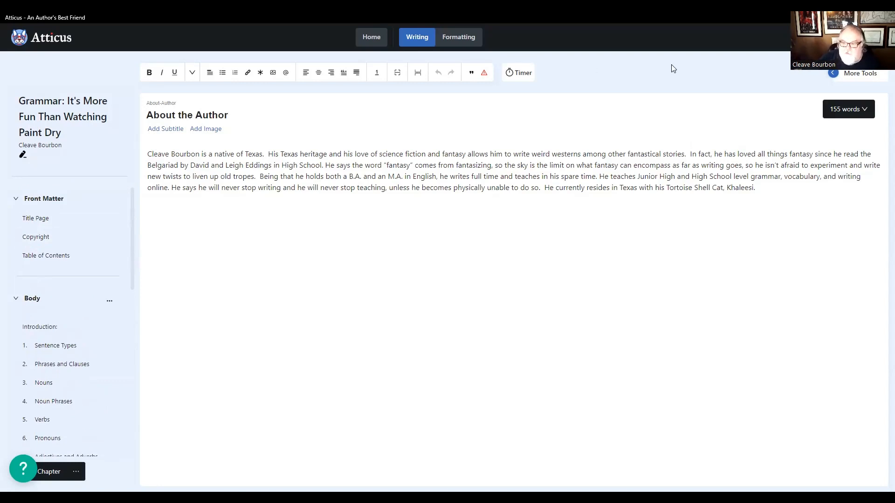
click(32, 220)
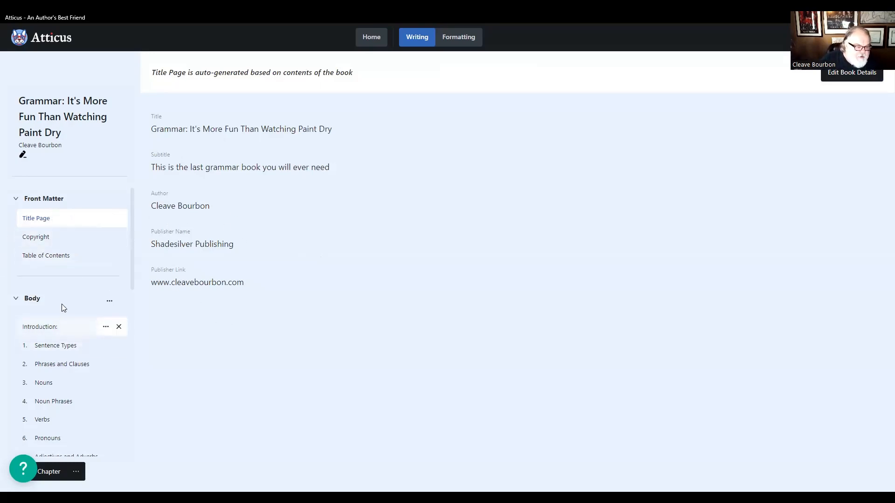
click(42, 198)
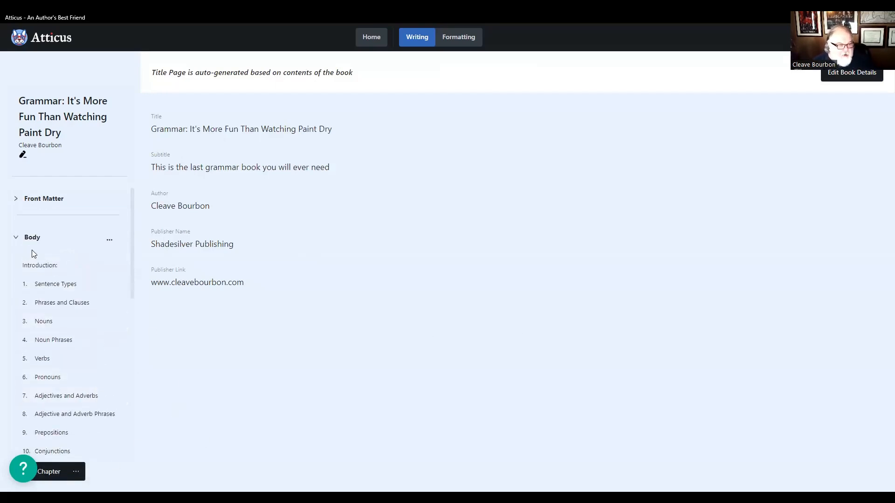
click(47, 285)
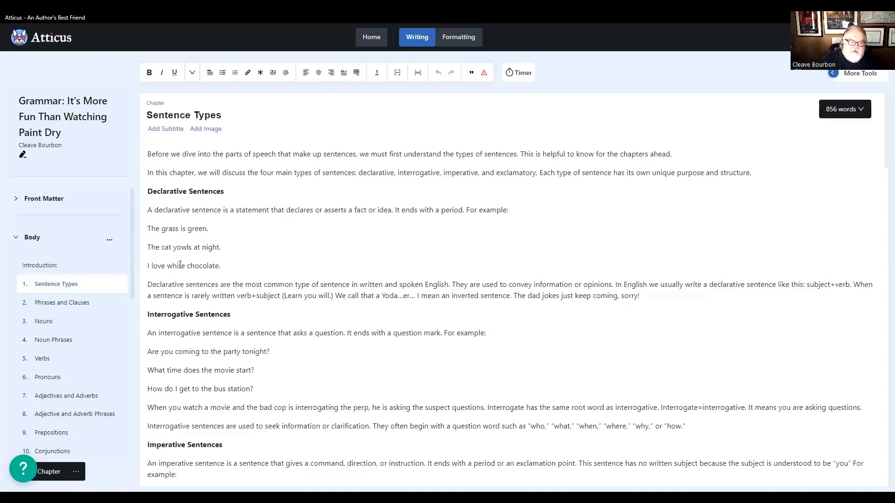
click(55, 198)
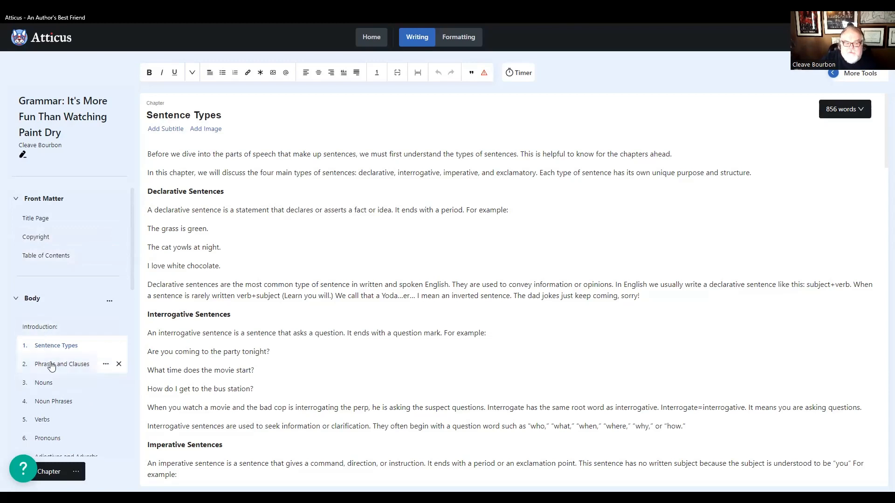
- Look through the body chapter list and the page types and templates that can be added to the book
scroll(51, 368, down, 1)
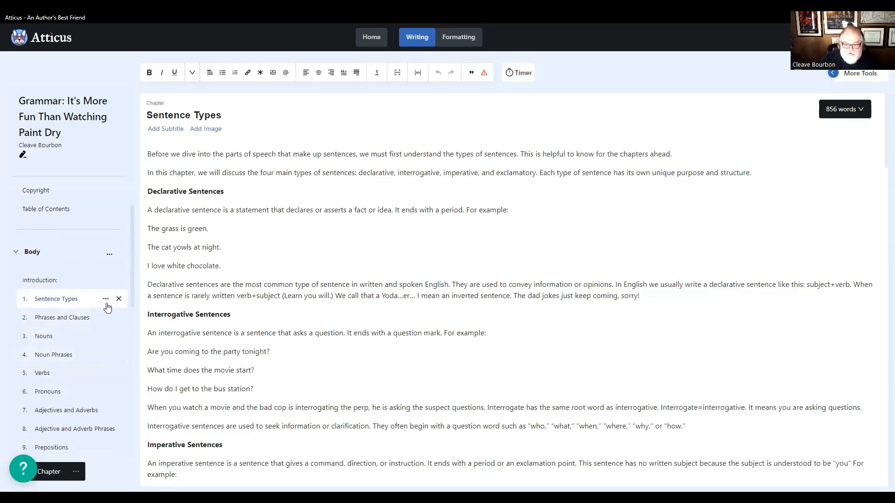
scroll(105, 312, down, 2)
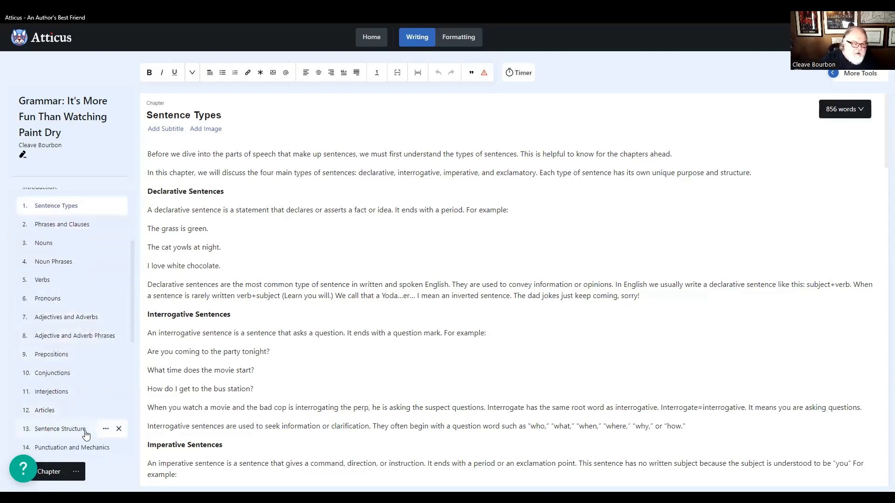
click(77, 472)
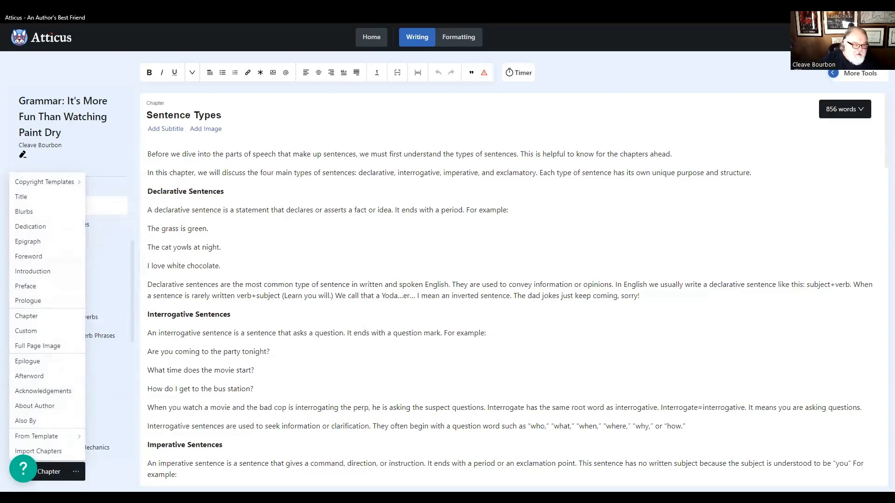
click(104, 473)
click(76, 473)
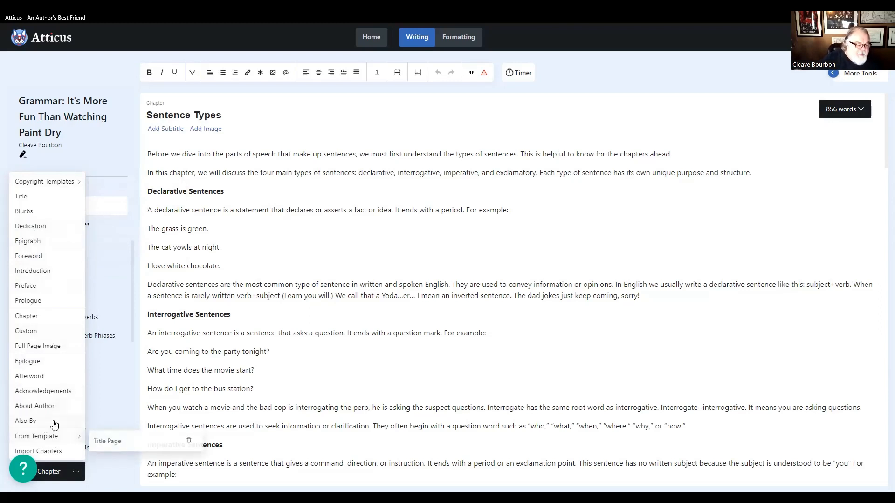
click(455, 126)
scroll(53, 201, up, 3)
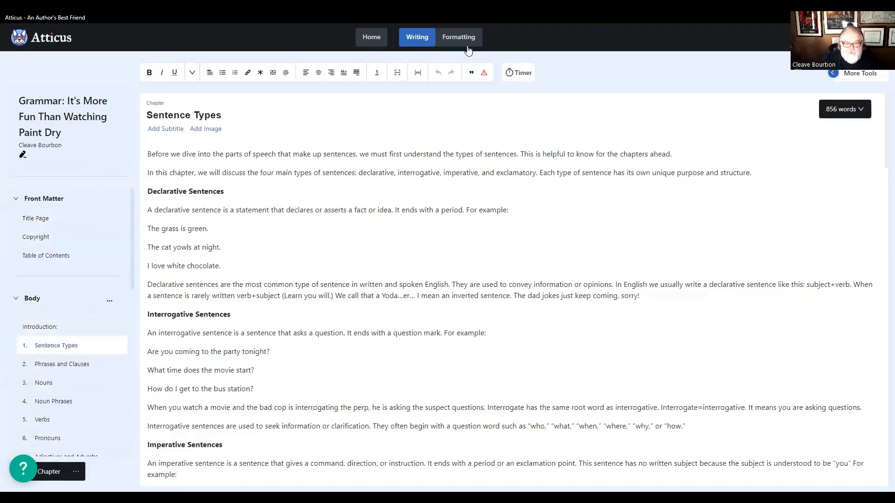
- Export the formatted book as a PDF and open the downloaded file
click(458, 39)
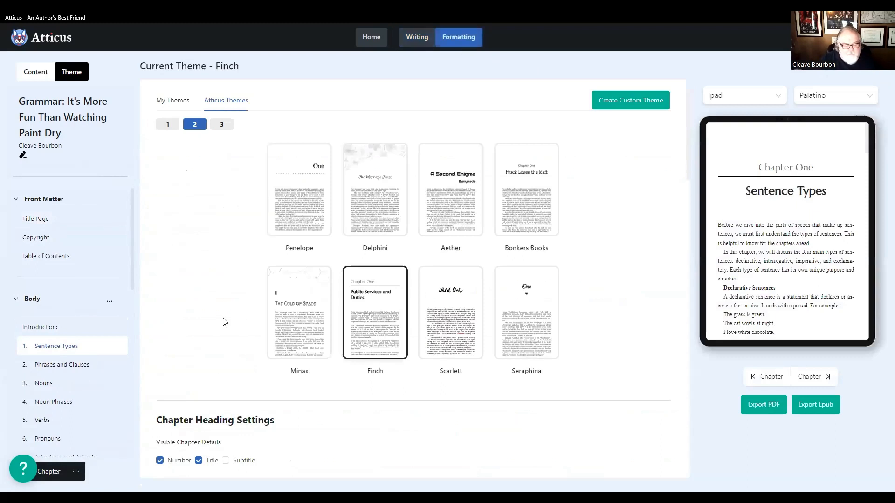
click(772, 406)
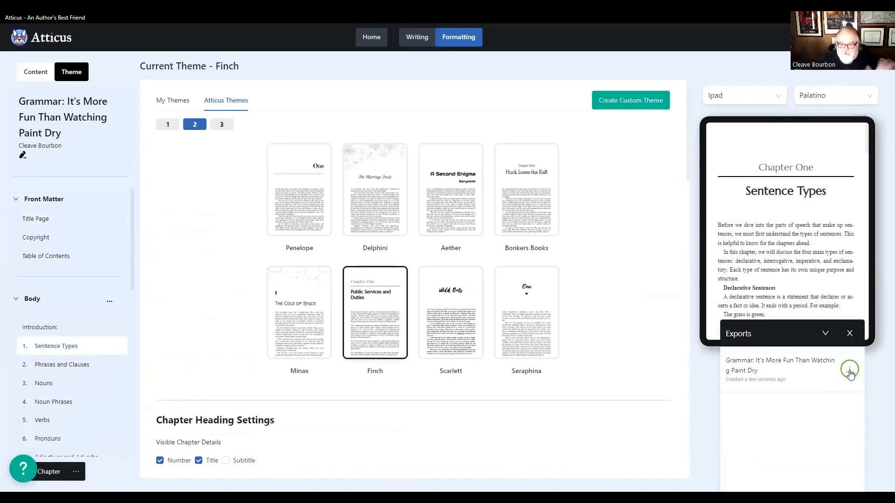
click(849, 372)
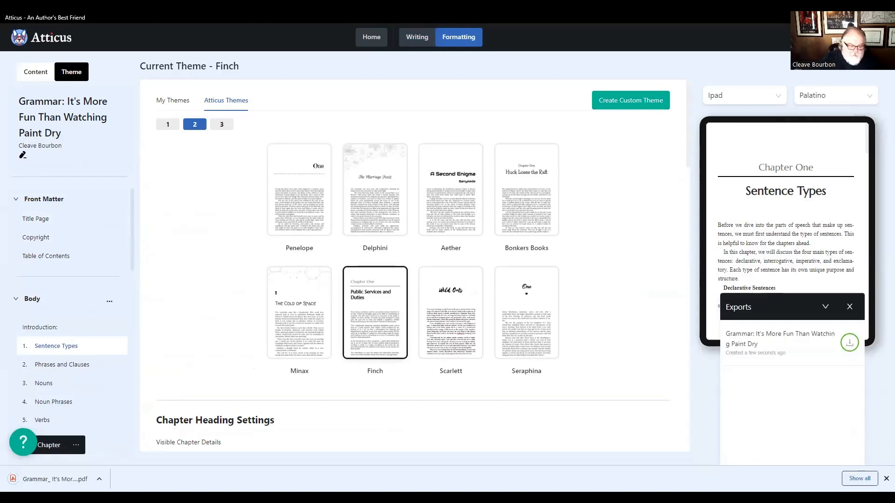
click(55, 479)
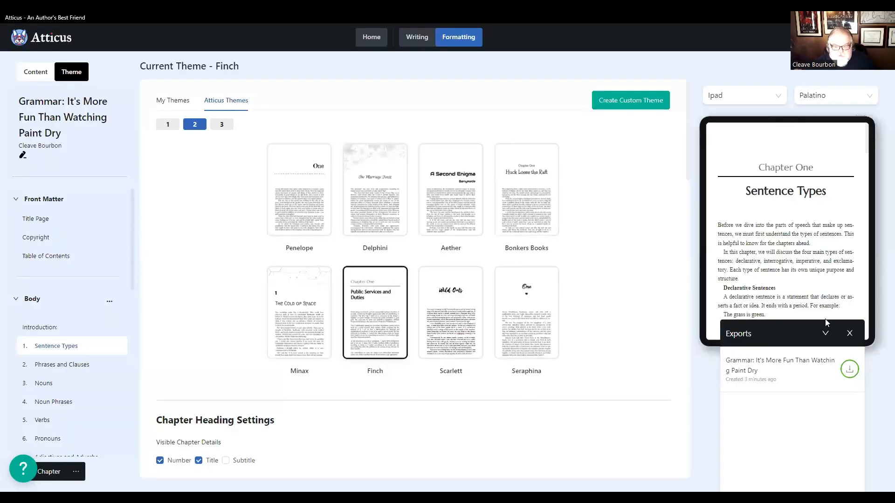
- Close the completed PDF exports and export the book as an EPUB
click(849, 333)
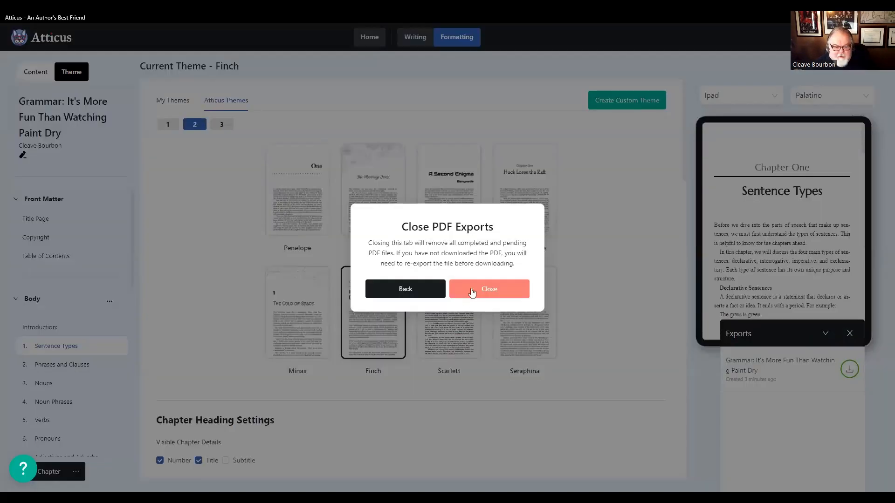
click(809, 389)
click(818, 406)
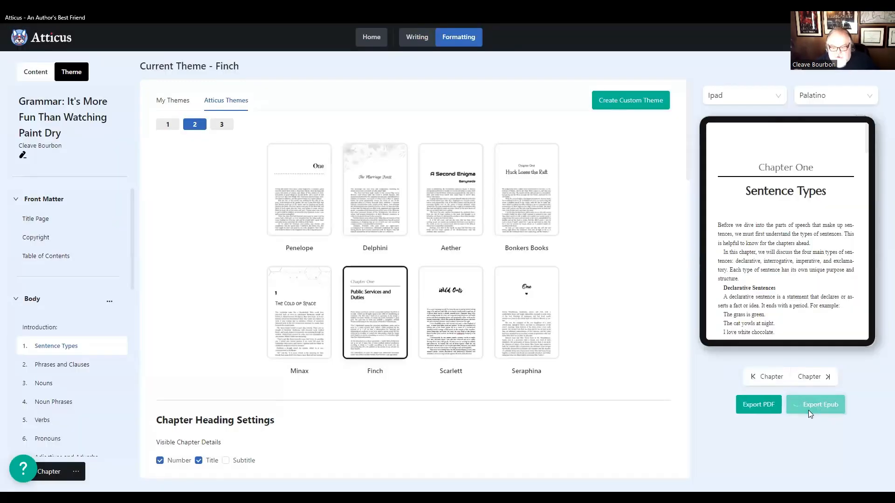
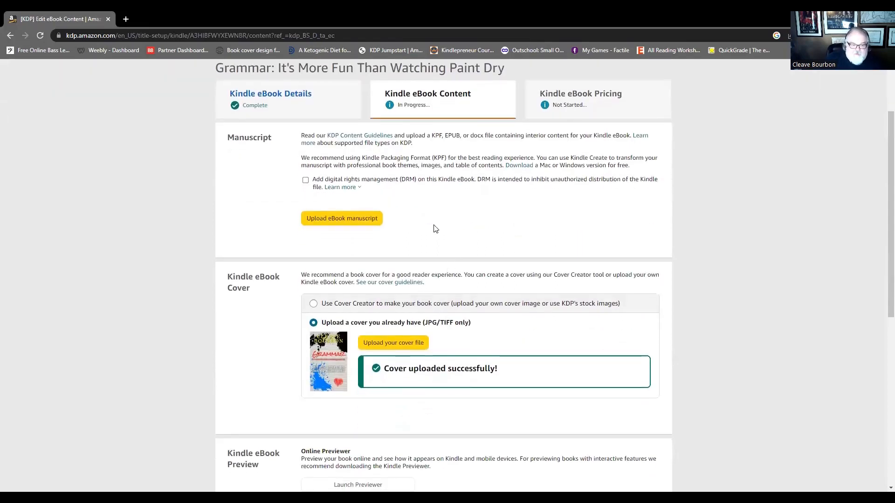
- In Kindle Direct Publishing, upload the grammar book's downloaded EPUB as the eBook manuscript and launch the online previewer
click(340, 218)
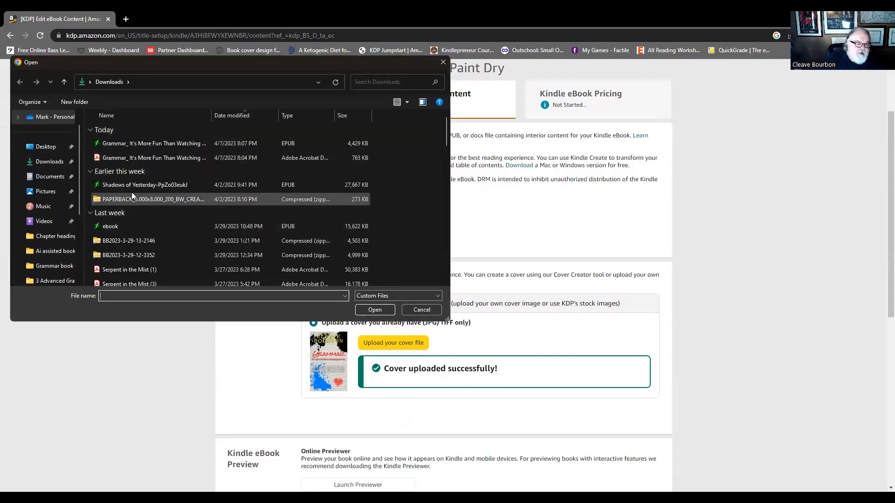
double_click(120, 142)
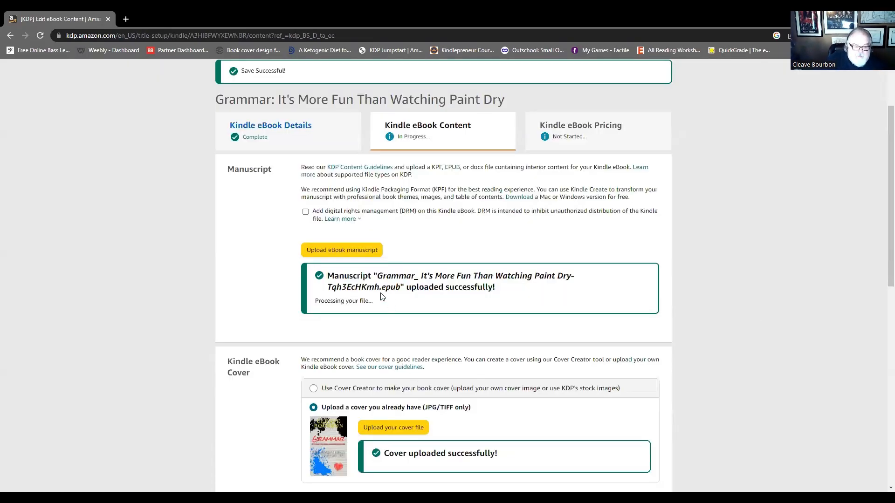
scroll(412, 378, down, 4)
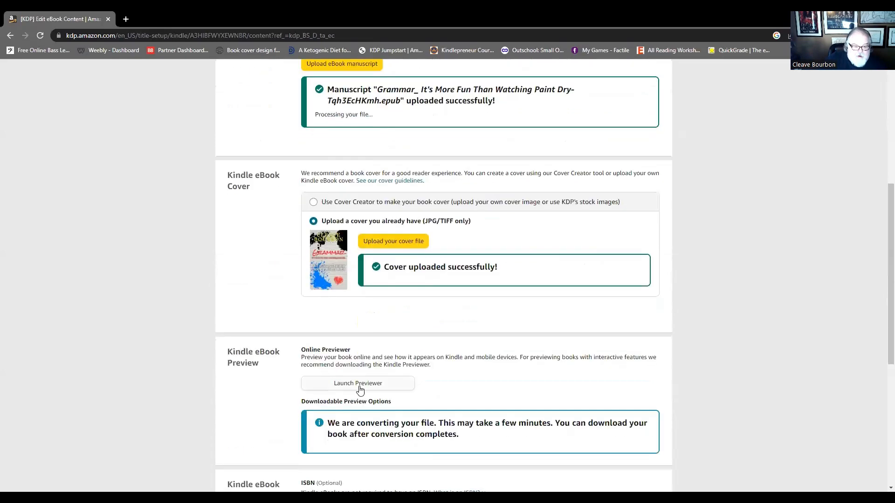
scroll(359, 390, down, 1)
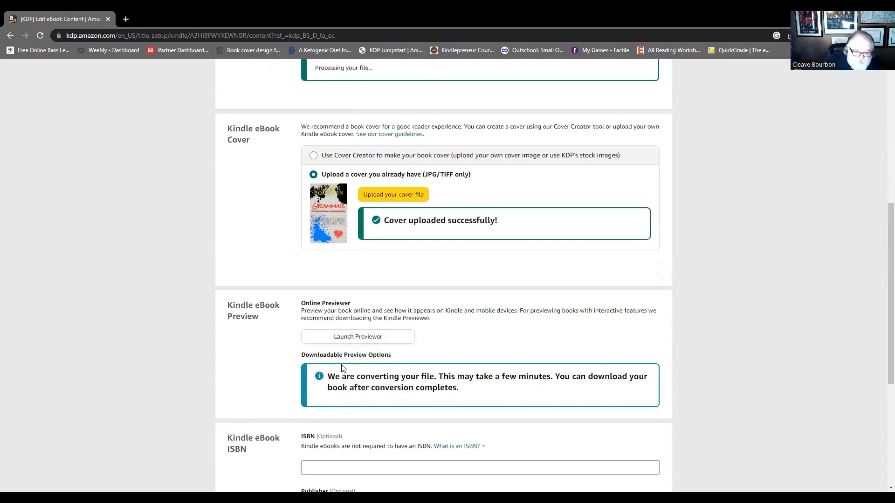
scroll(341, 383, down, 1)
scroll(363, 373, up, 2)
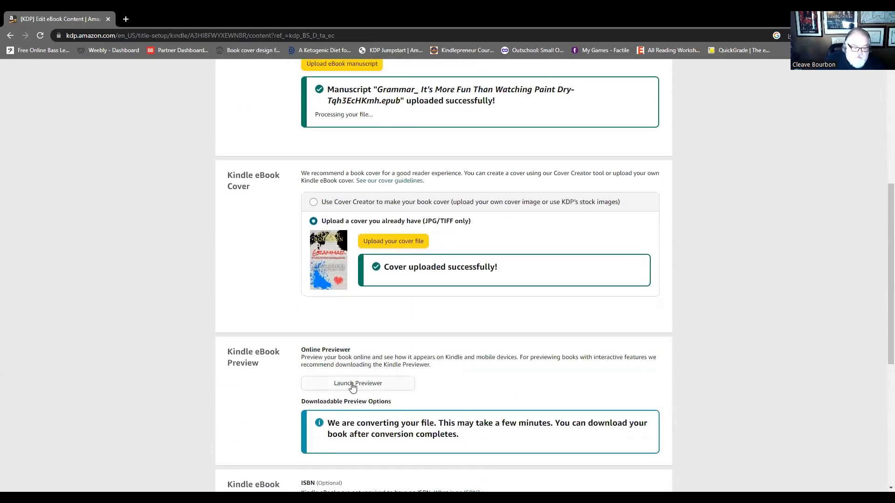
click(352, 384)
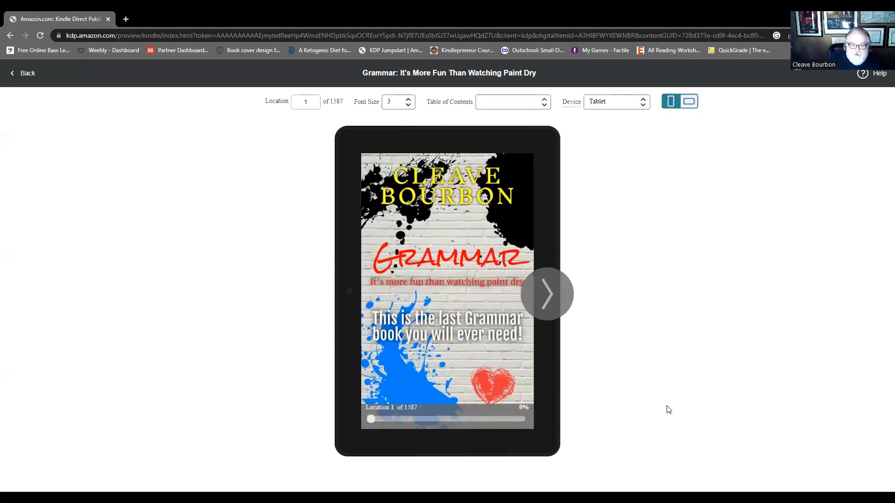
- Check the cover, title page, publisher page, copyright page, contents and Introduction in the tablet preview
mouse_move(562, 302)
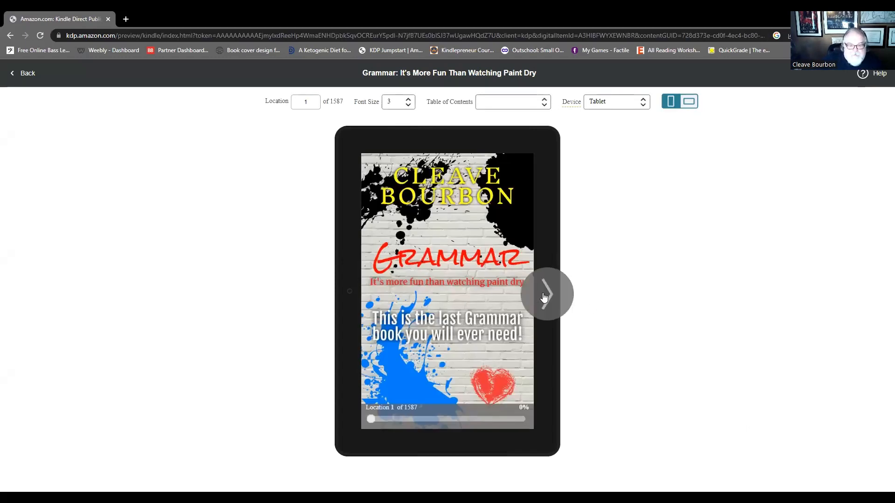
click(544, 297)
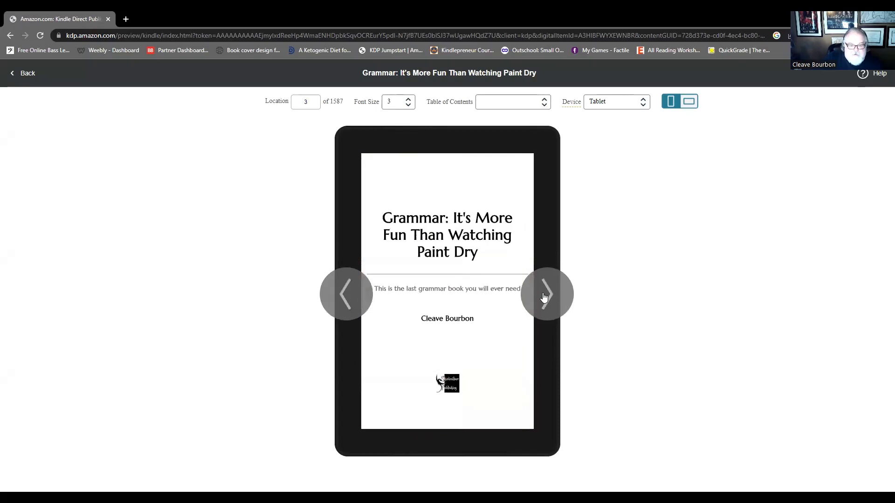
click(544, 297)
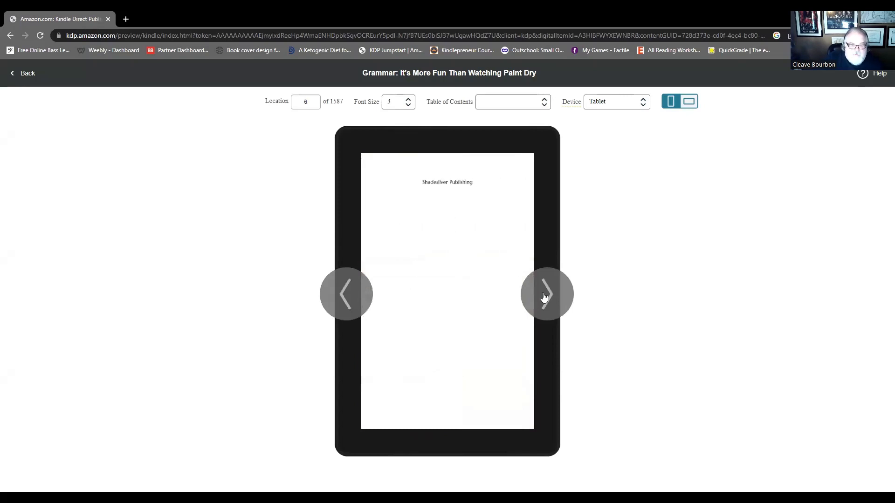
click(544, 297)
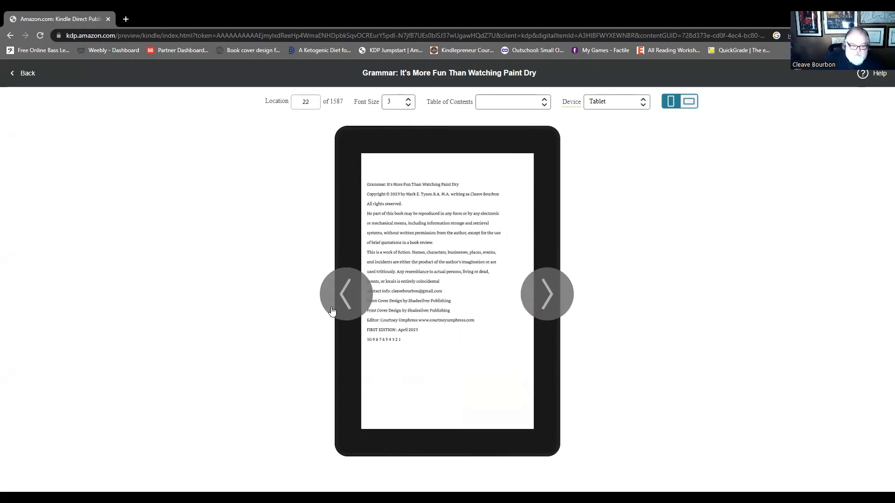
click(346, 293)
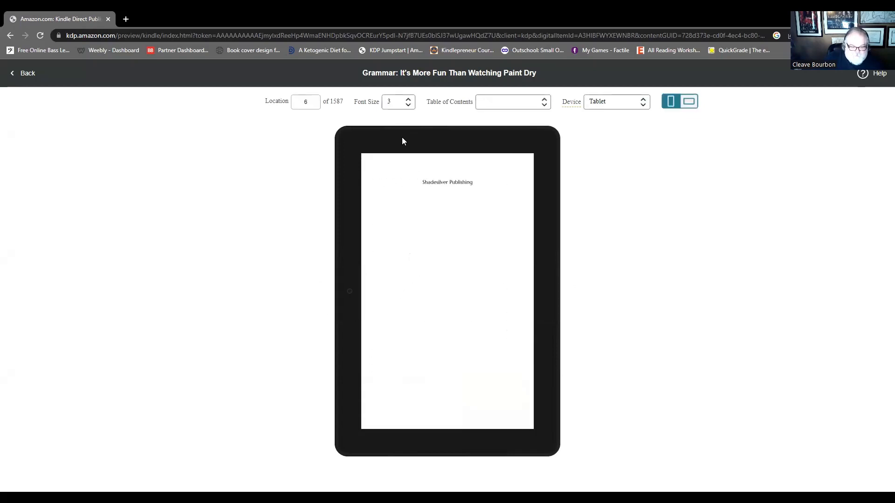
click(552, 297)
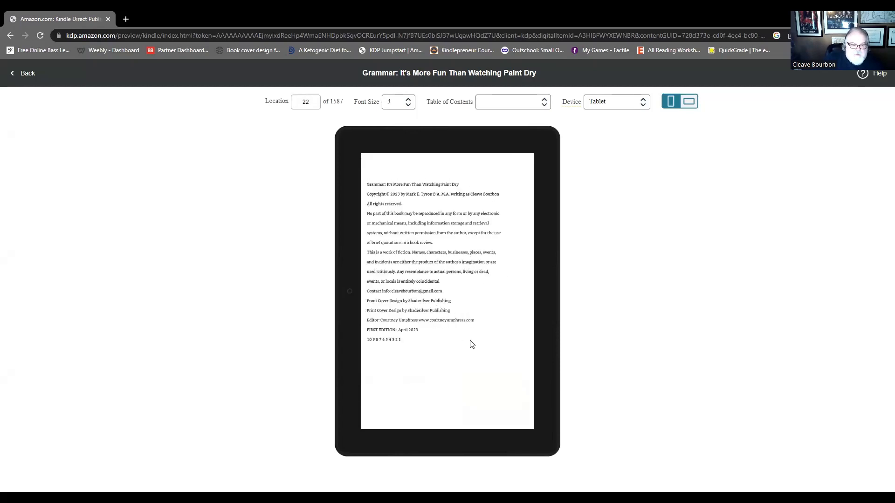
click(554, 291)
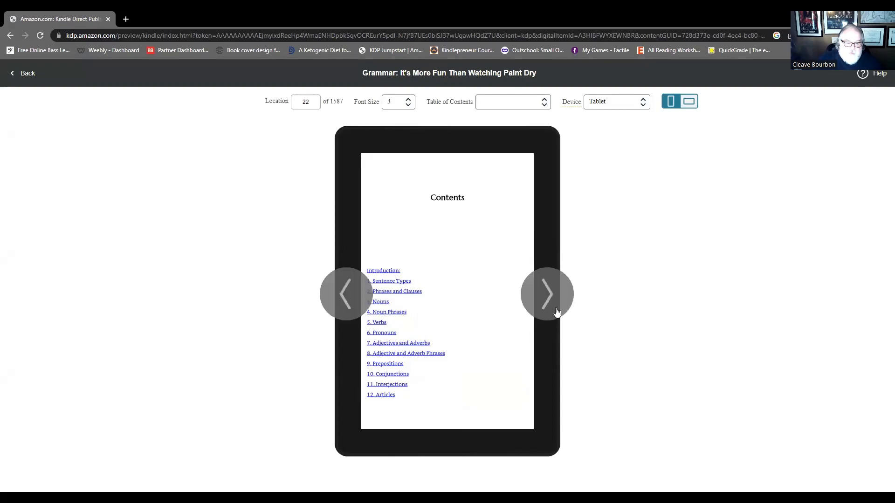
click(554, 303)
click(553, 302)
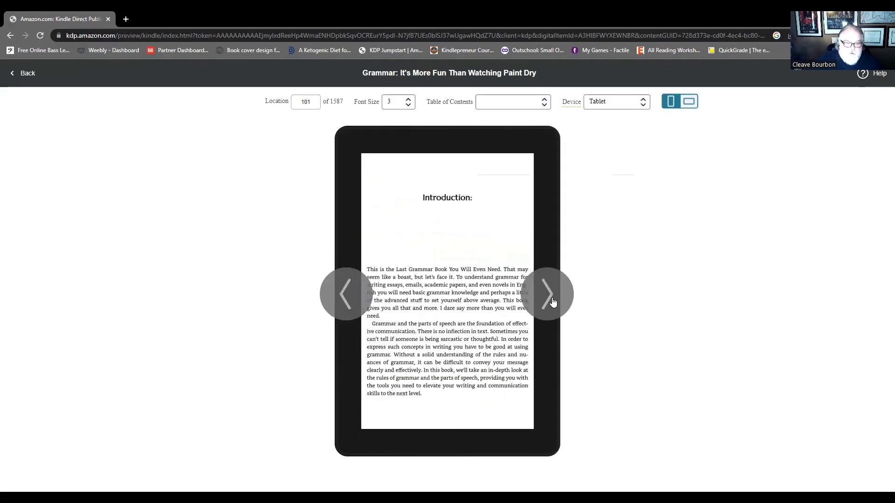
- Examine the Sentence Types and Phrases and Clauses chapters, including their exercises, in the tablet preview
click(553, 302)
click(553, 302)
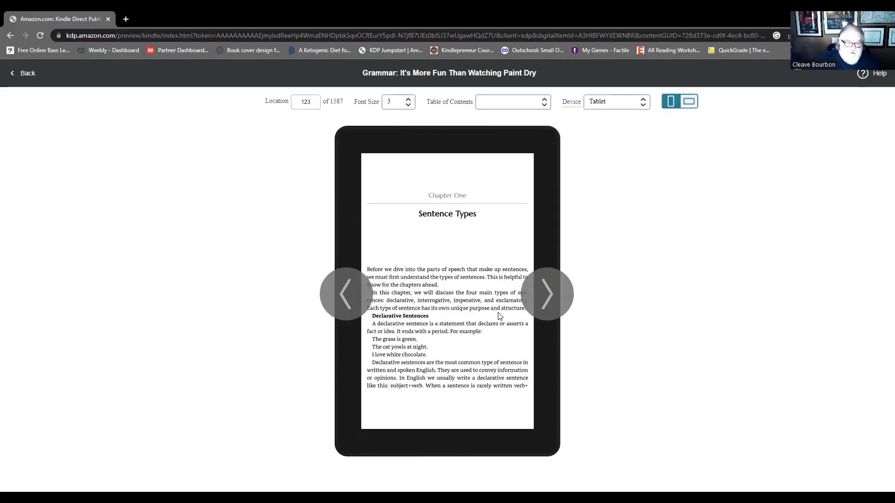
click(549, 300)
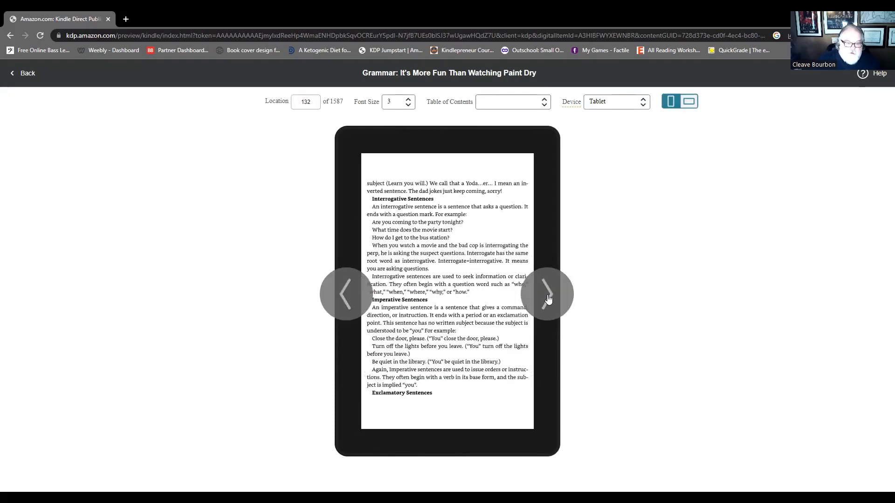
click(549, 298)
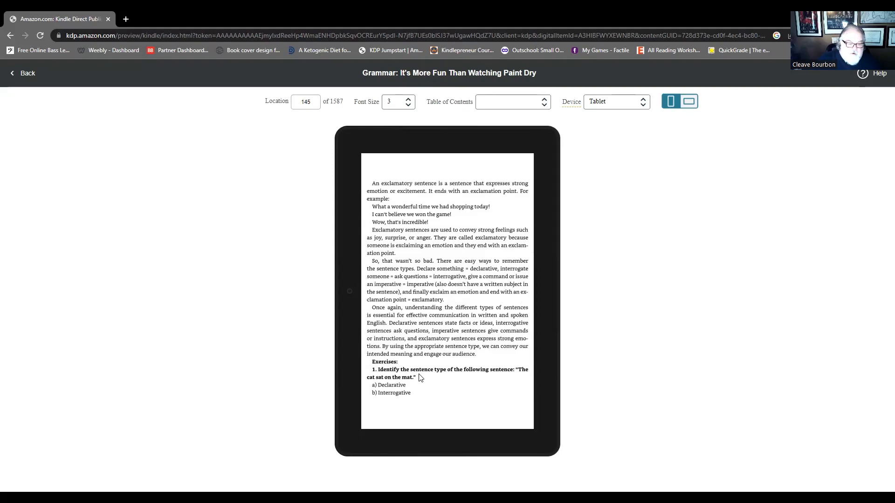
click(545, 294)
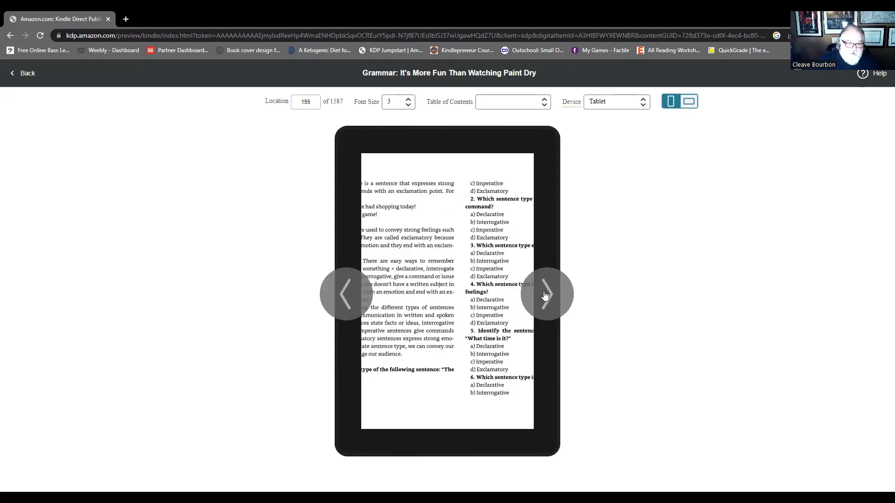
click(544, 295)
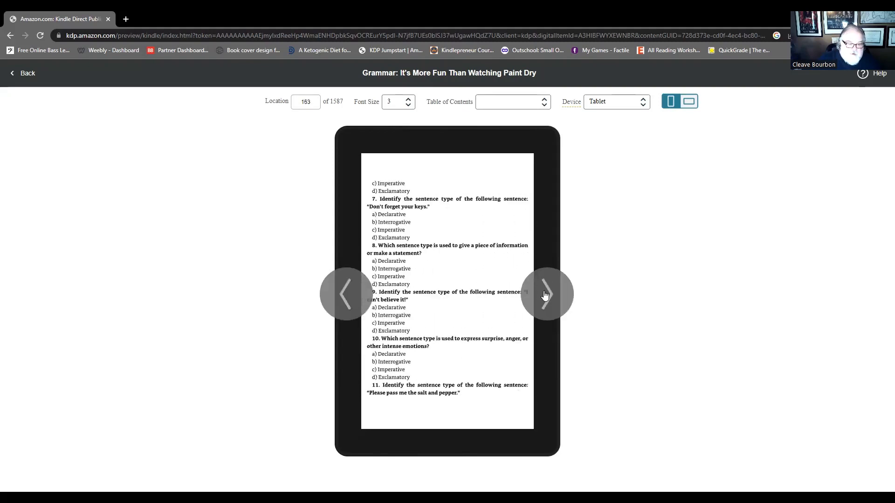
click(545, 294)
click(544, 294)
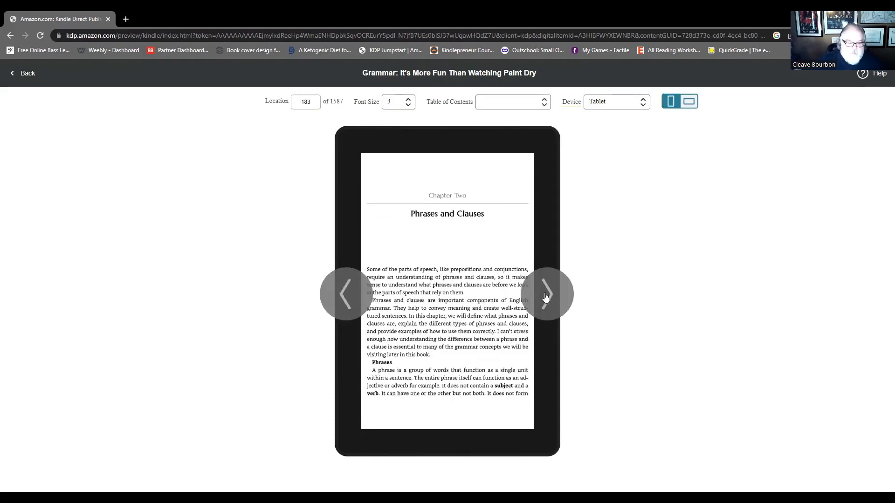
click(546, 298)
click(546, 298)
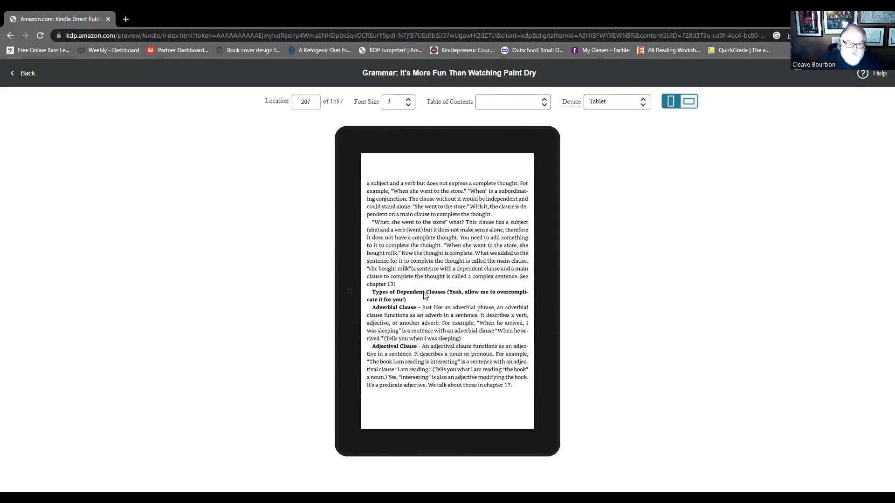
click(553, 300)
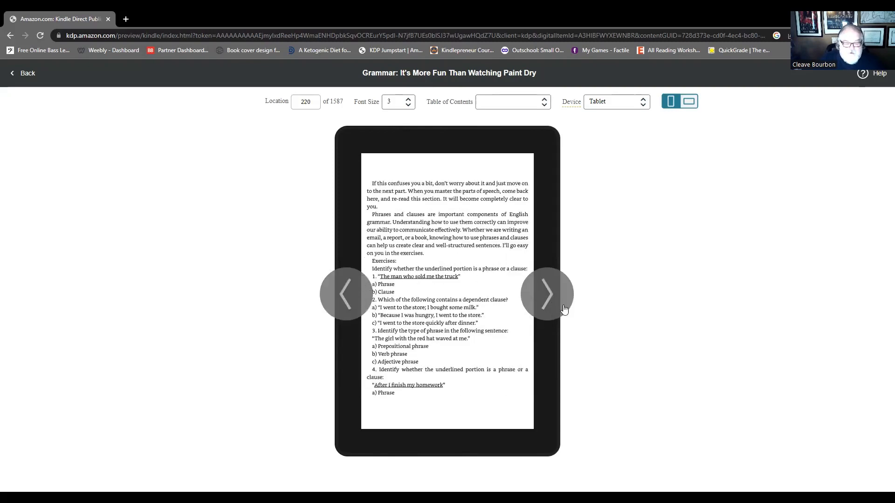
- Switch the preview device to Phone and check the remaining pages of the Phrases and Clauses chapter
click(629, 102)
click(605, 116)
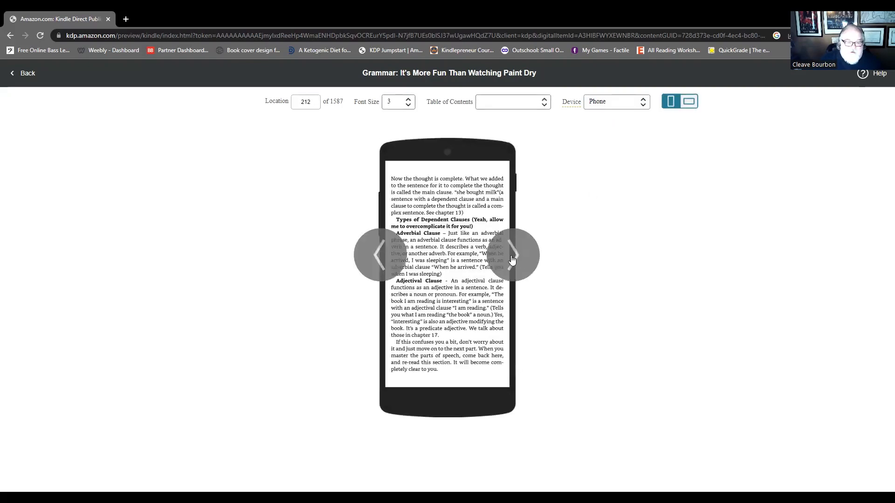
click(518, 264)
click(521, 267)
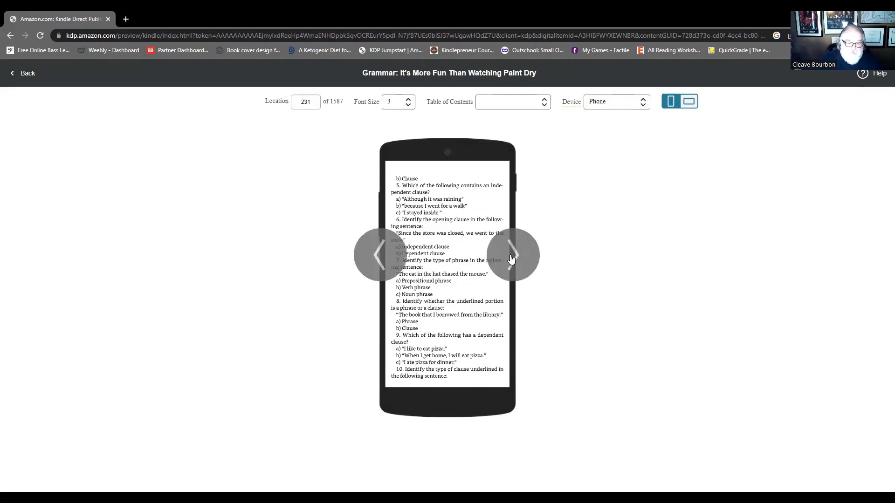
click(514, 261)
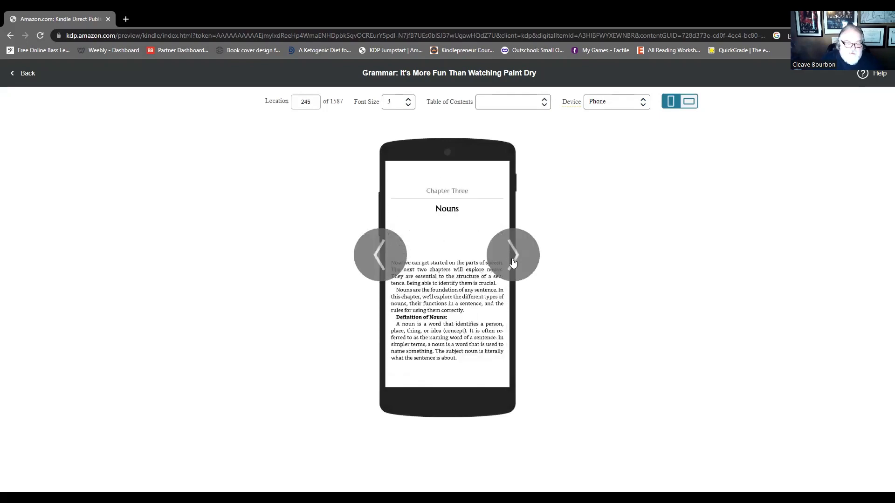
- Page through the Nouns and Noun Phrases chapters to the start of the Verbs chapter in the phone preview
click(524, 264)
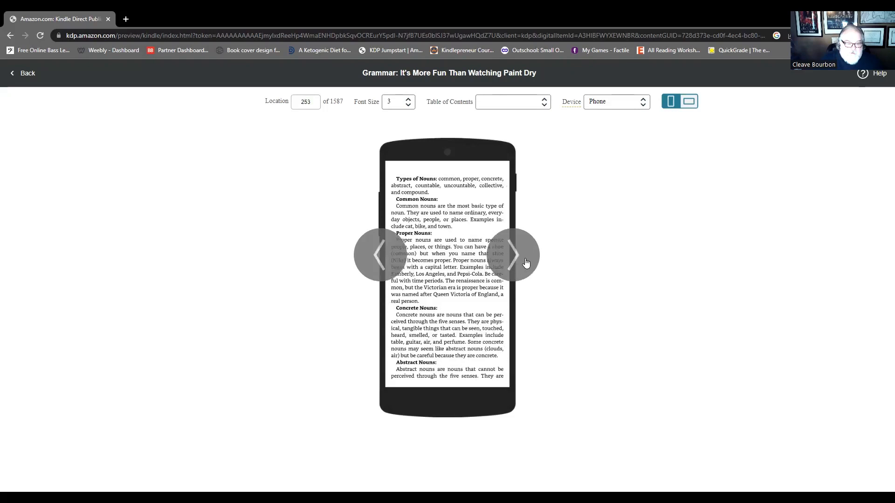
click(519, 263)
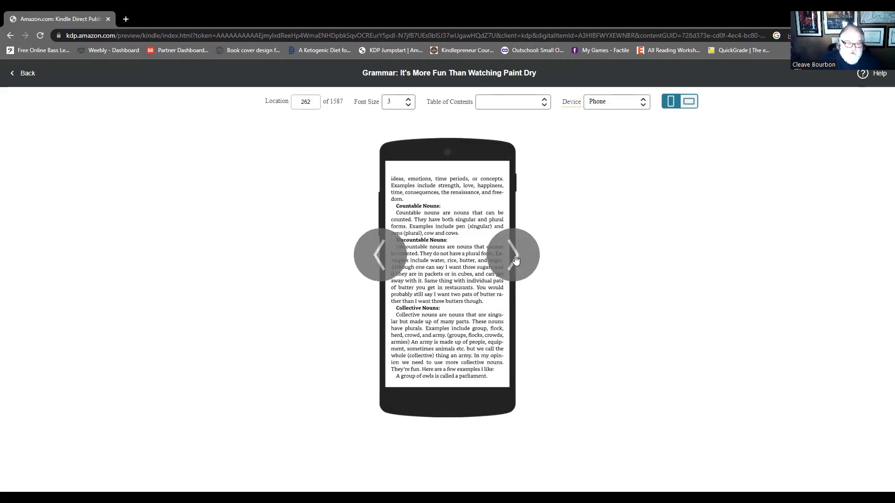
click(516, 260)
click(515, 260)
click(515, 261)
click(515, 264)
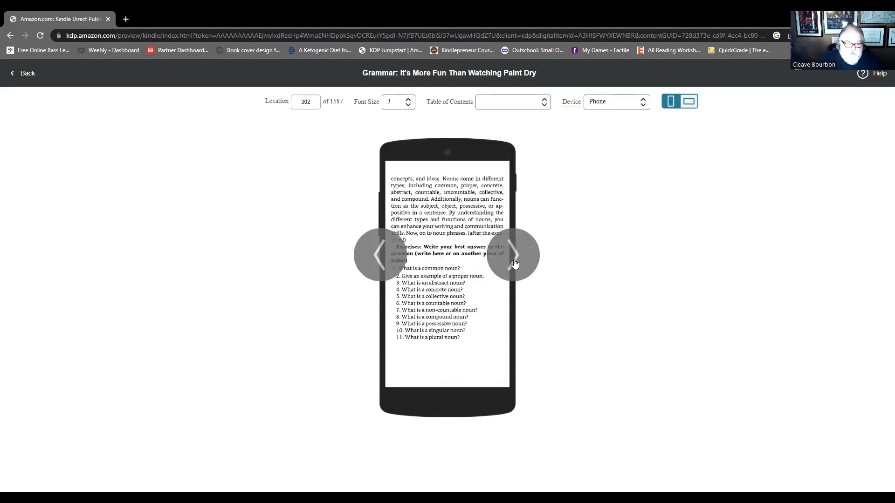
click(514, 265)
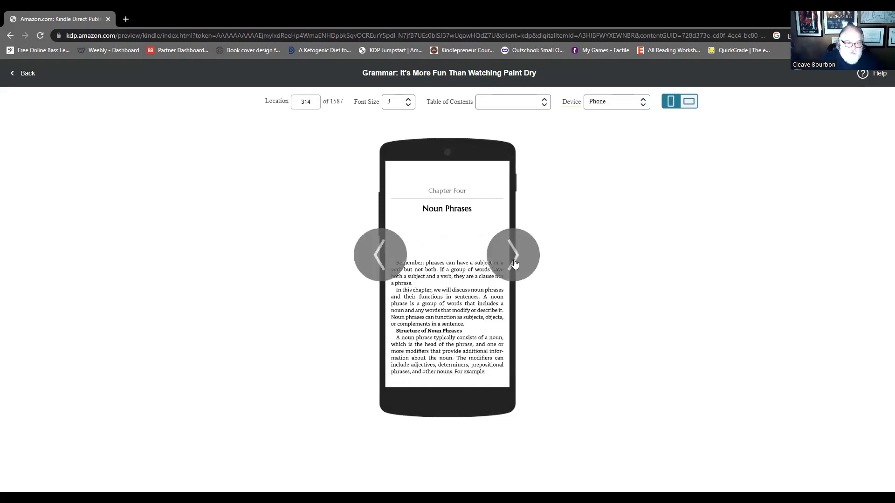
click(514, 263)
click(515, 263)
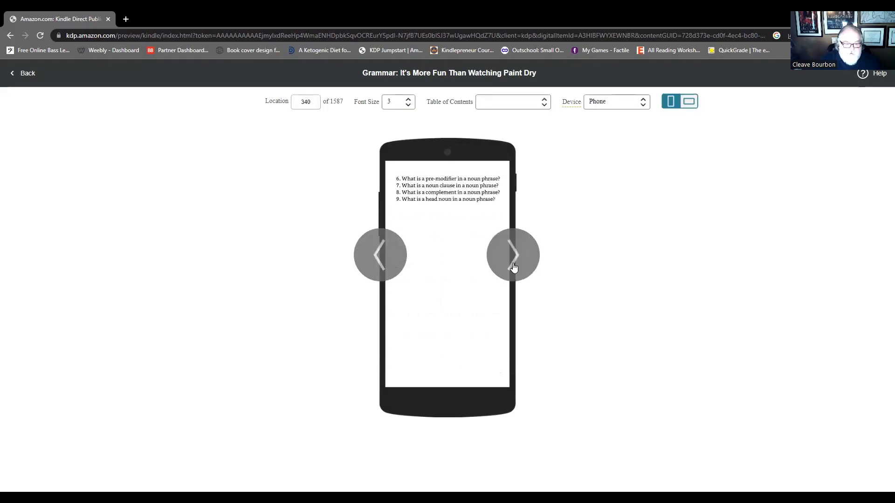
click(506, 265)
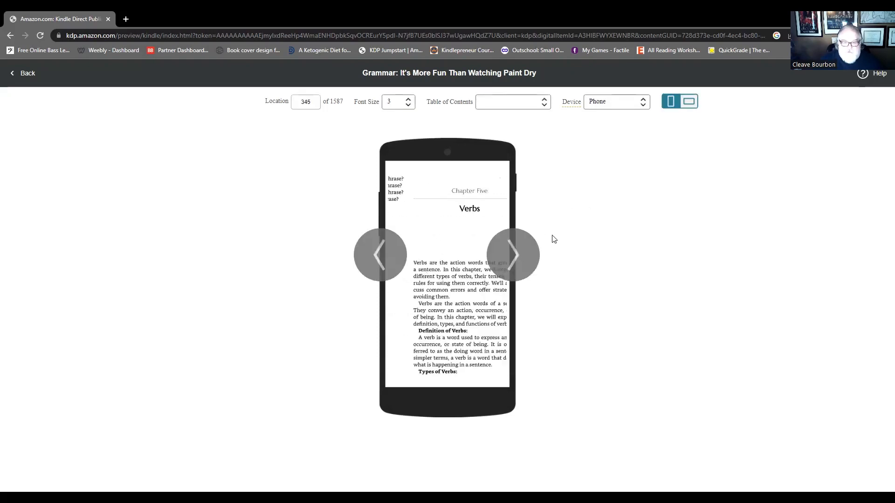
- Check the opening pages of the Verbs chapter in landscape orientation, and return the phone preview to portrait
click(695, 106)
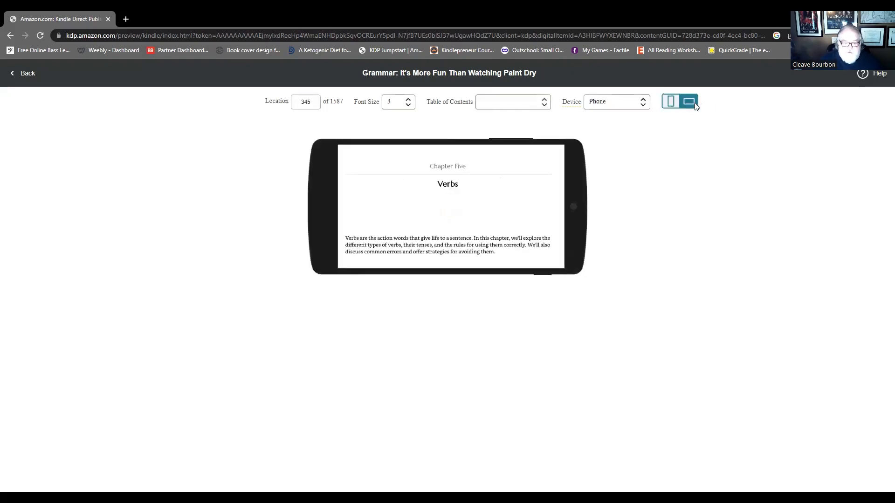
click(577, 205)
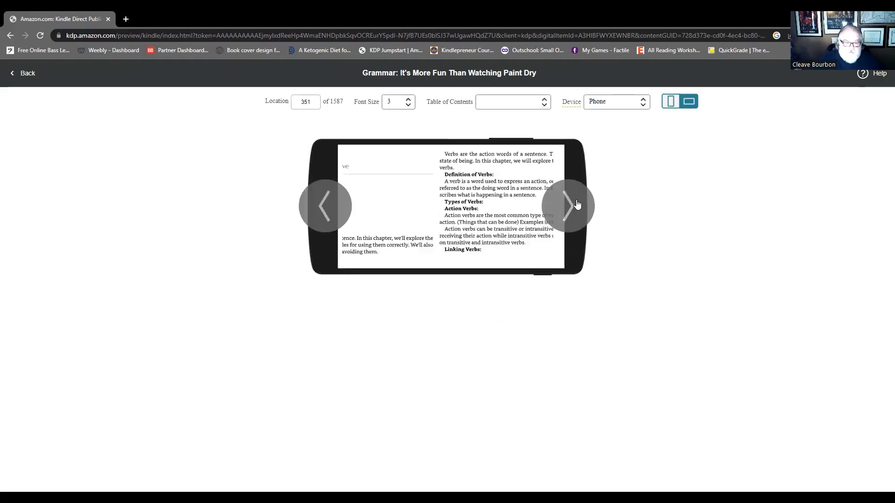
click(577, 204)
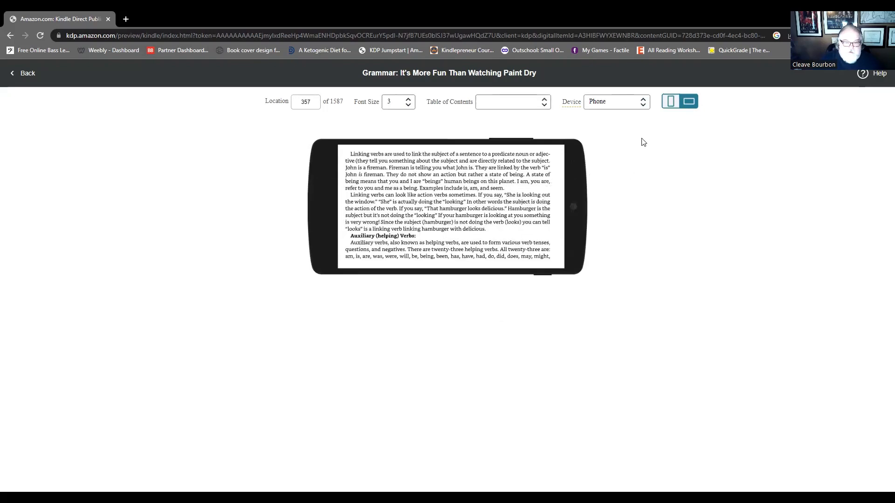
click(671, 101)
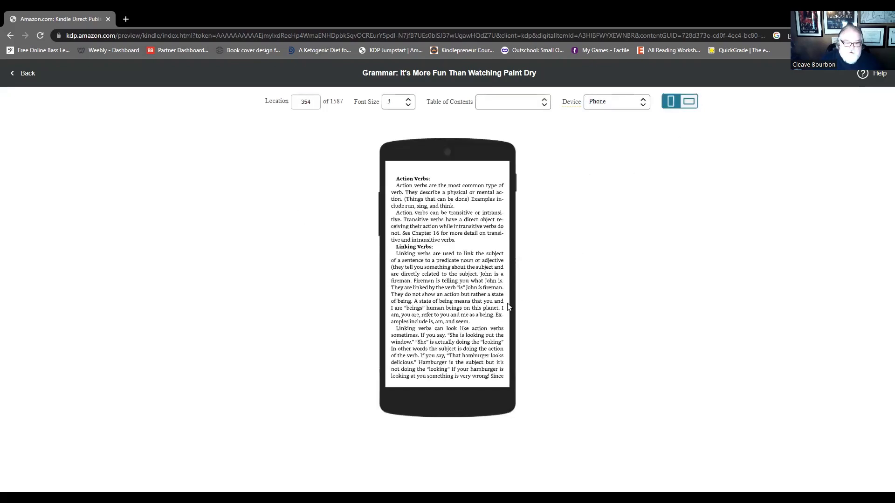
- Switch the preview device to Kindle E-reader and check the types of verbs pages of the Verbs chapter
click(522, 263)
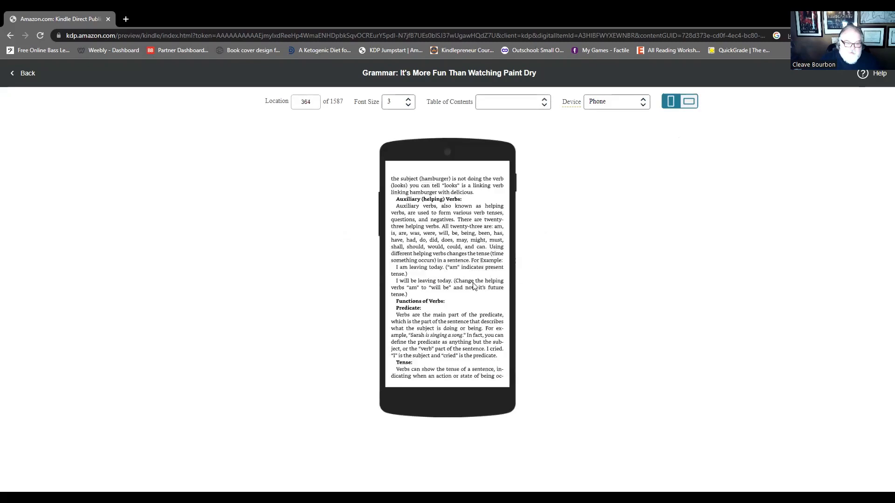
click(643, 104)
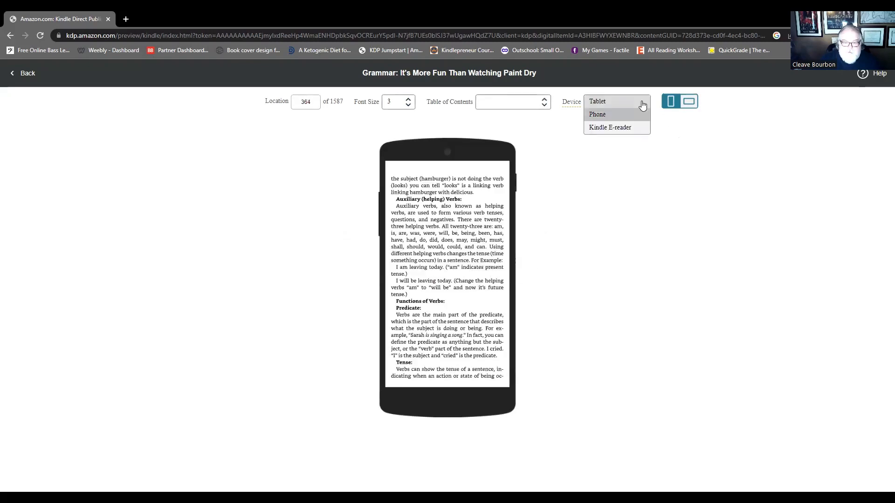
click(611, 128)
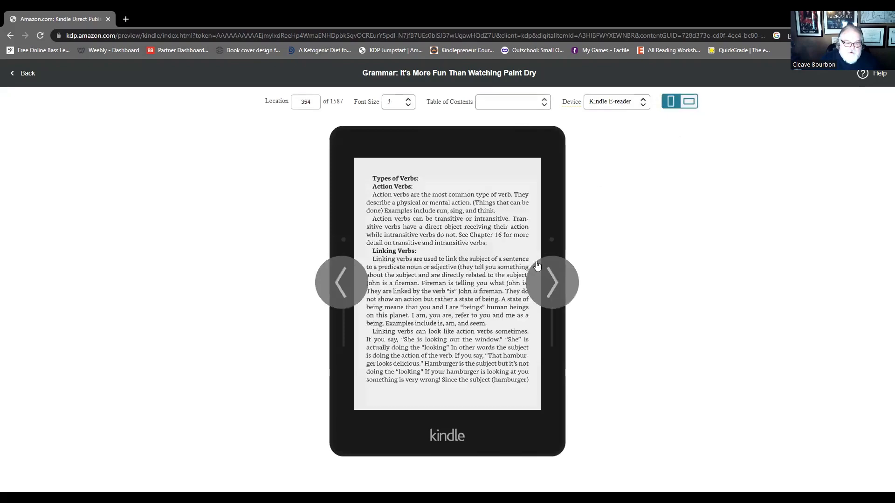
click(555, 283)
click(555, 283)
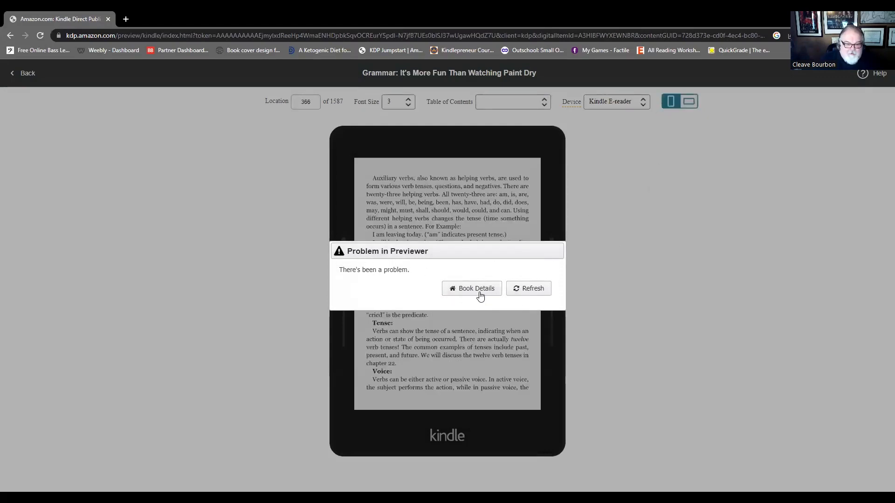
- Refresh the previewer, return to the eBook content page, and view the manuscript's possible spelling errors
click(527, 289)
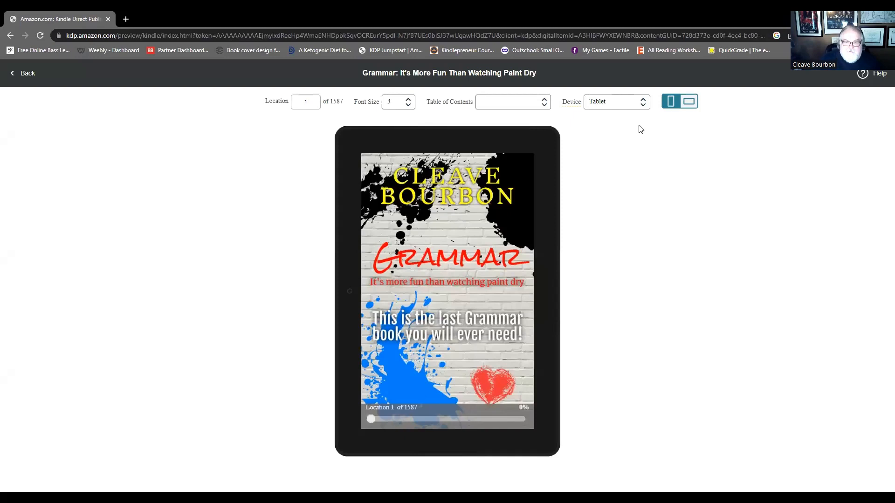
click(11, 36)
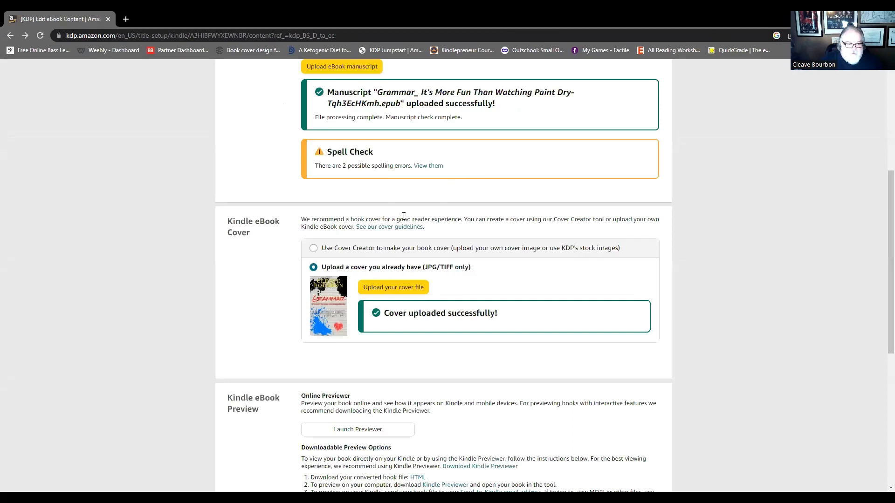
scroll(363, 238, up, 1)
click(435, 214)
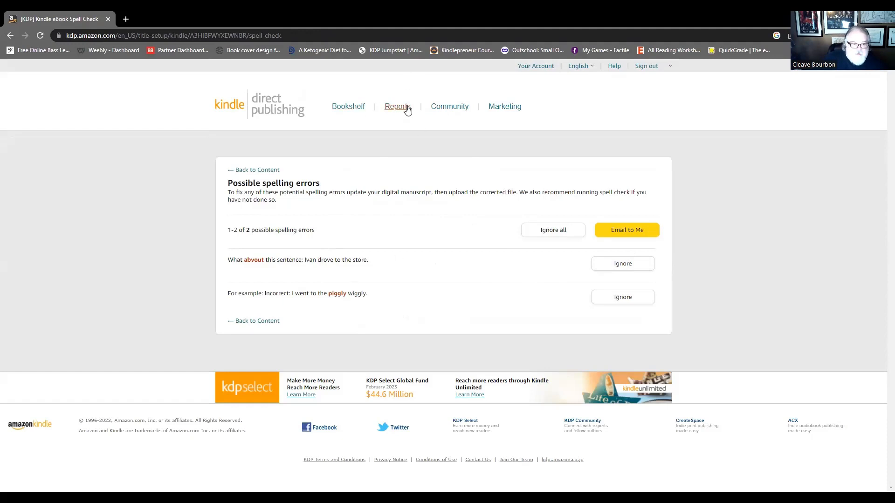
- Go to the Bookshelf and open the paperback content of the Grammar title for editing
click(355, 108)
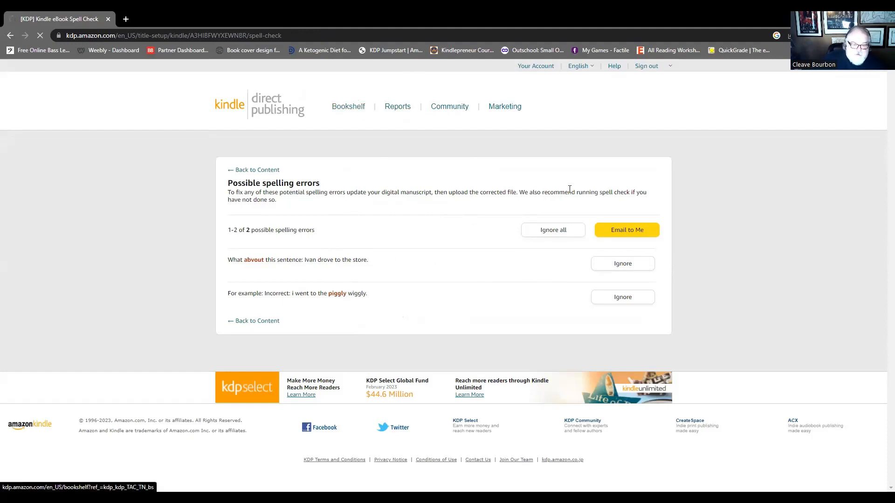
scroll(571, 265, down, 4)
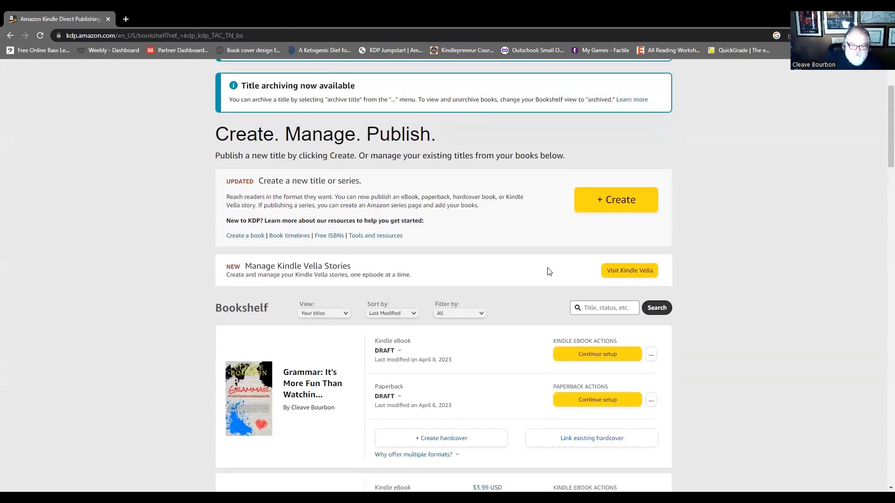
scroll(547, 268, down, 2)
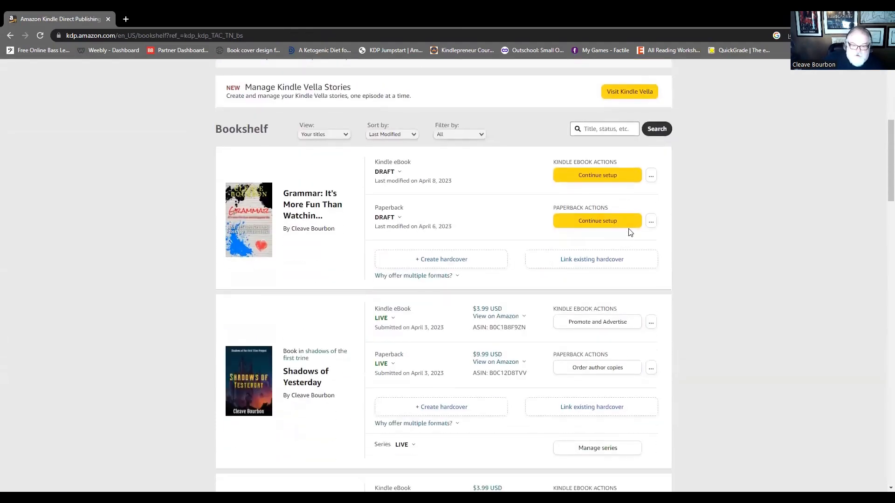
click(651, 222)
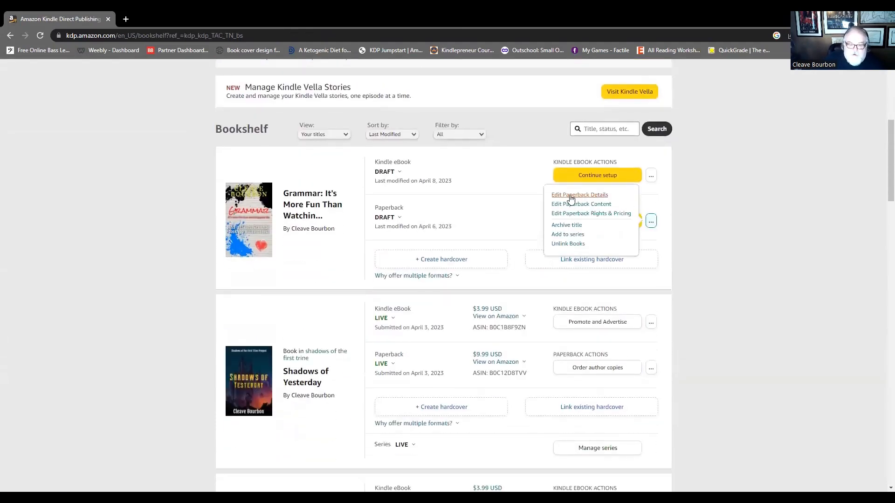
click(583, 205)
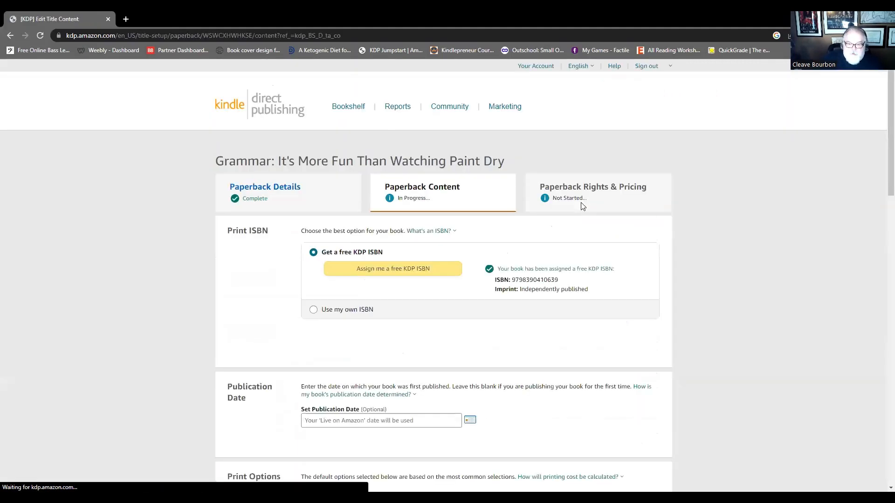
- Review the paperback's print ISBN, publication date, ink and paper type, trim size, bleed, and cover finish settings
scroll(468, 227, down, 2)
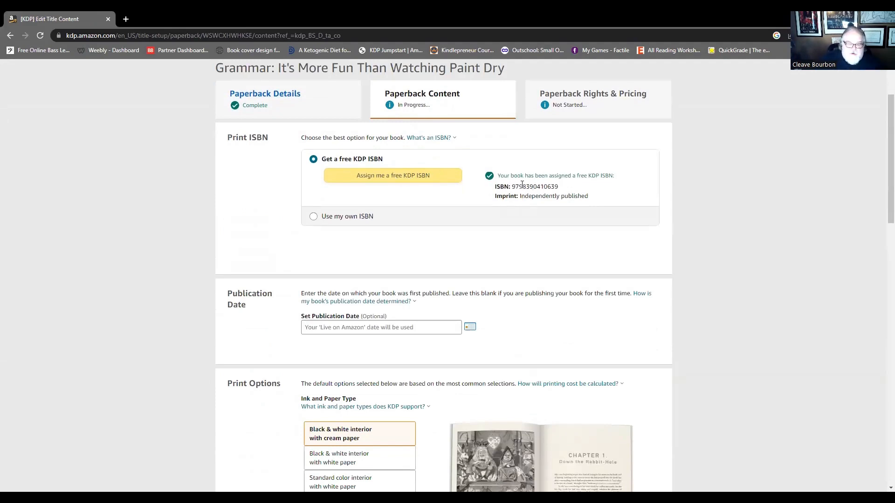
scroll(384, 191, down, 4)
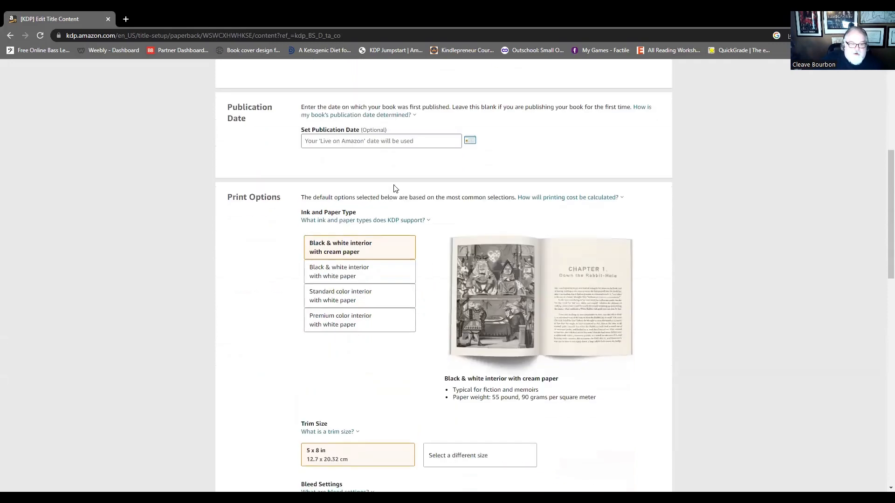
scroll(394, 188, down, 2)
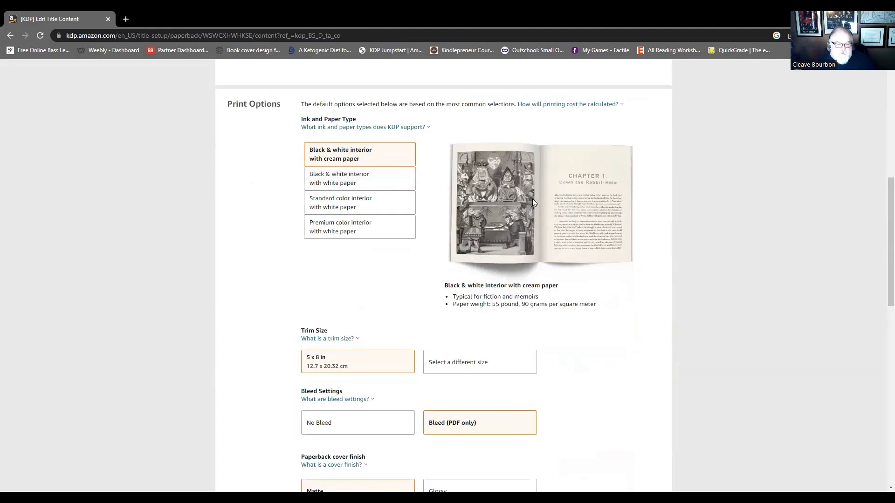
scroll(357, 222, down, 2)
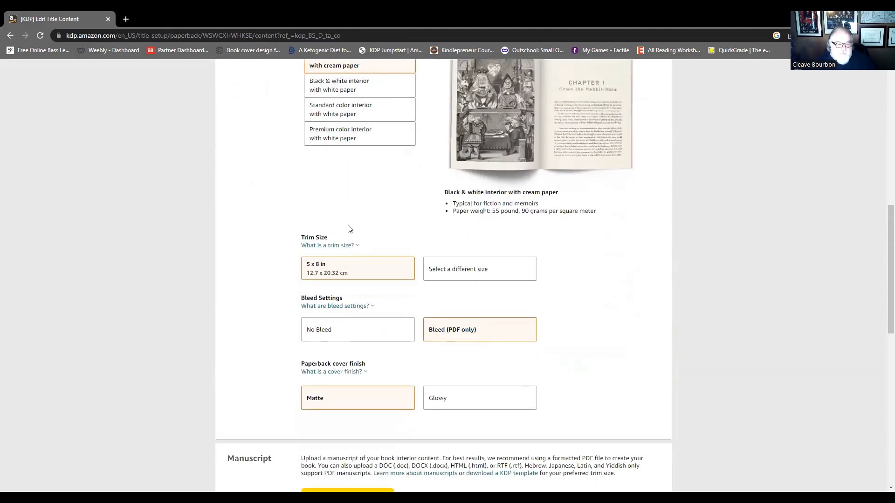
scroll(364, 243, down, 2)
click(336, 212)
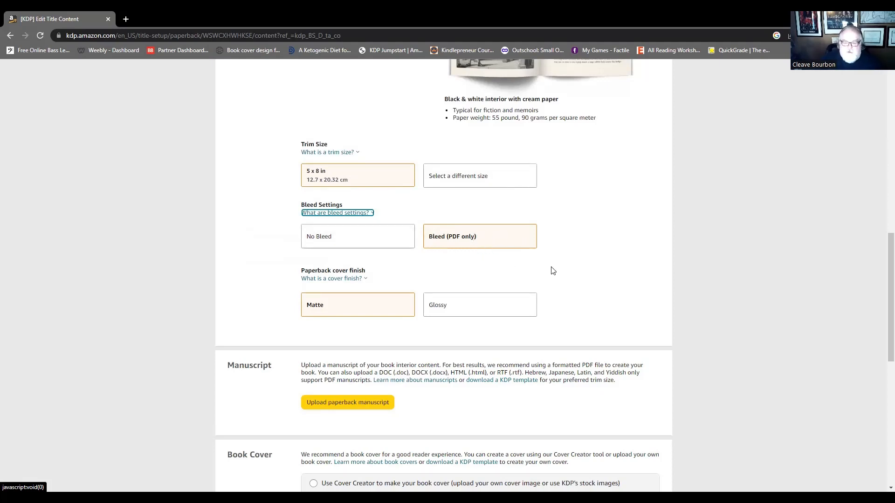
- Upload Grammar_ It's More Fun Than Watching Paint Dry.pdf as the paperback manuscript
scroll(553, 270, down, 3)
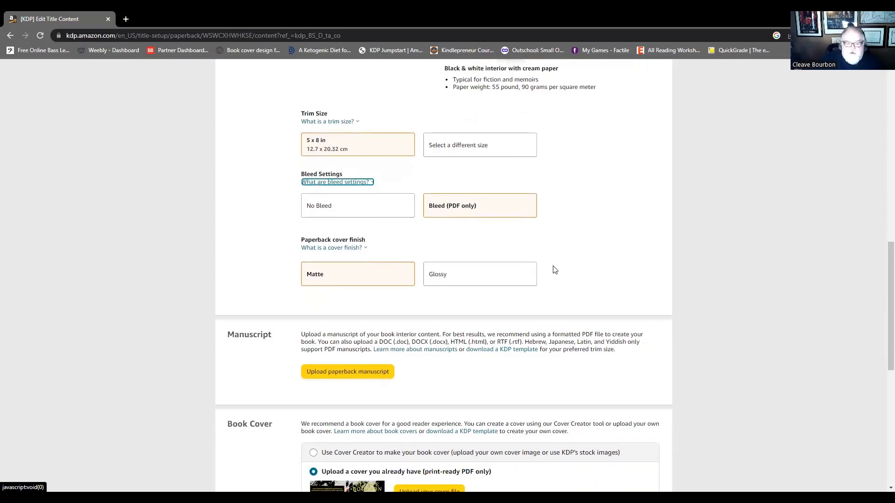
click(341, 264)
double_click(127, 157)
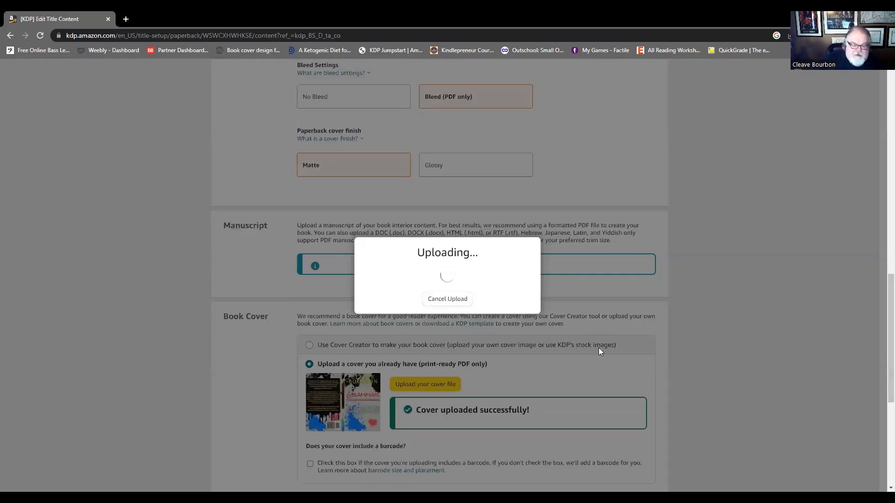
- Launch the print previewer for the paperback and check the full cover, including the spine and back text
scroll(595, 347, down, 1)
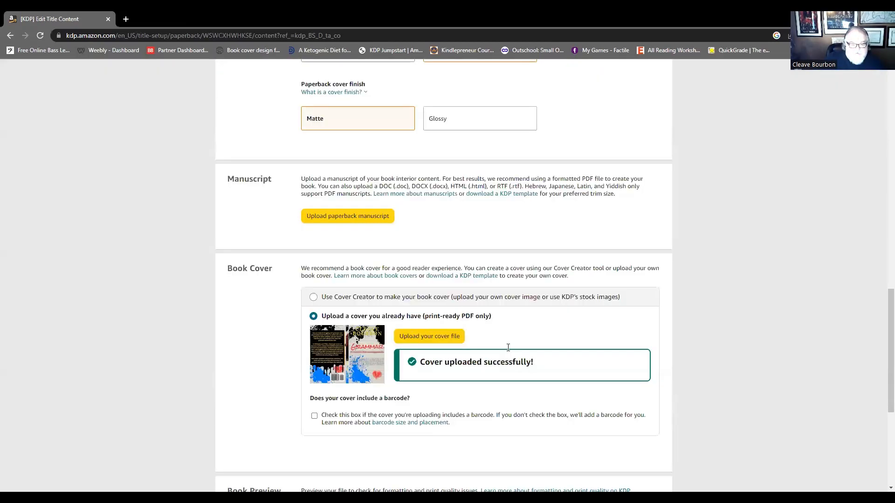
scroll(519, 326, down, 3)
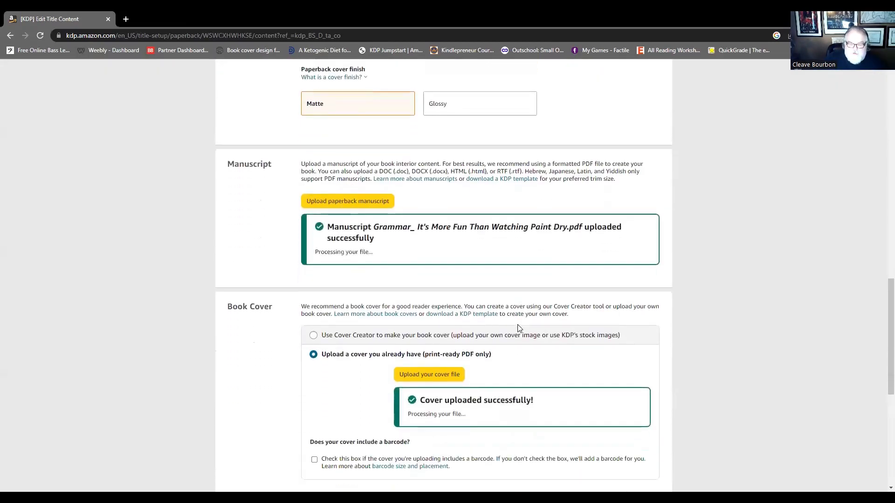
scroll(476, 324, down, 2)
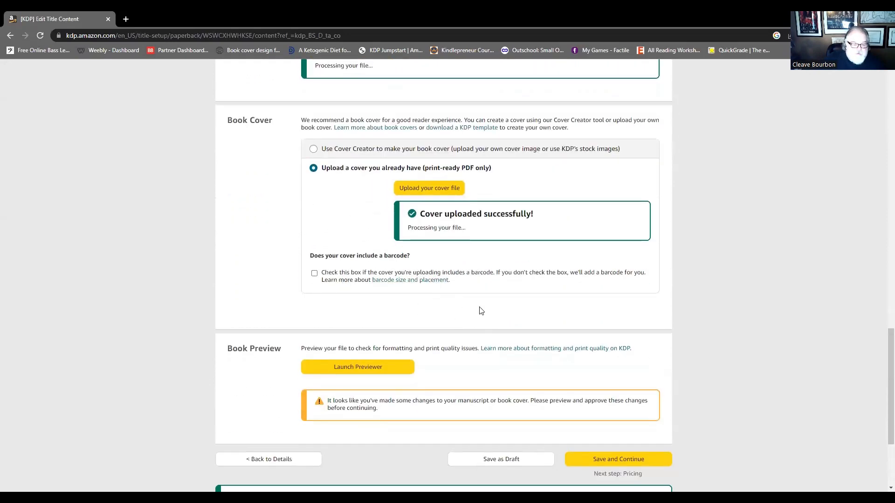
scroll(479, 310, down, 2)
click(347, 277)
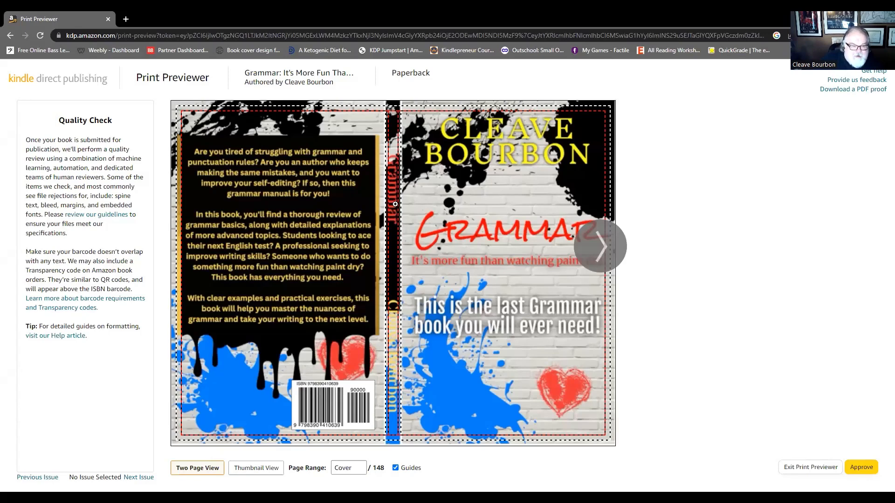
mouse_move(396, 258)
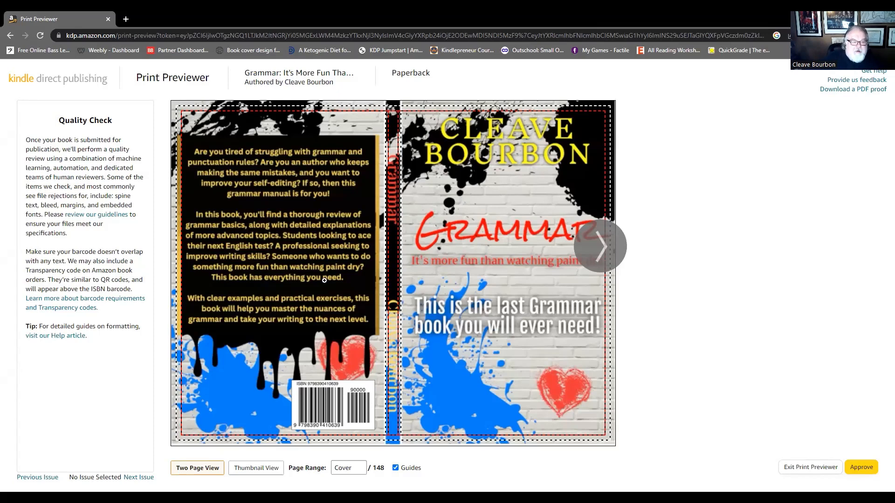
- Page through the title page, copyright page, contents, and introduction to the start of Chapter One in the print preview
click(605, 245)
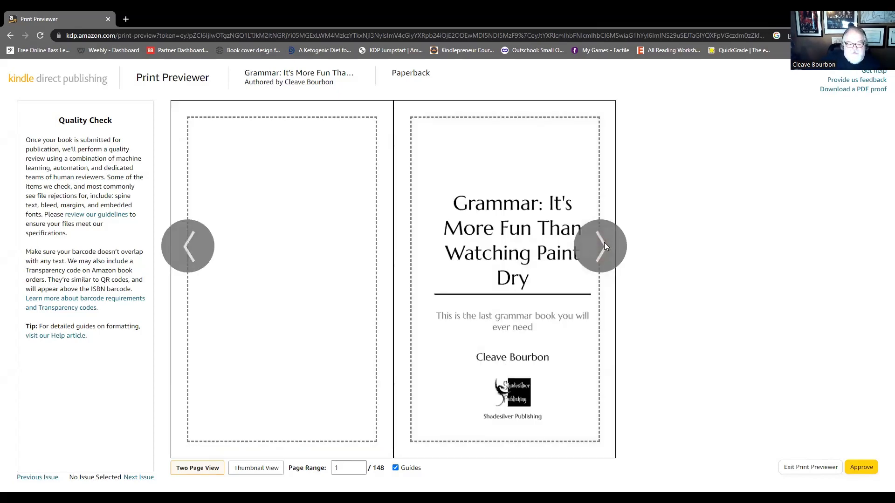
click(604, 245)
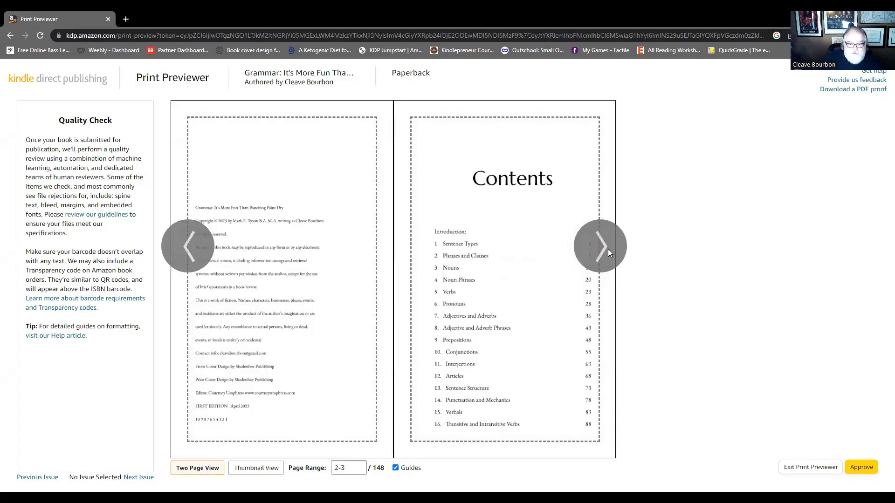
click(203, 259)
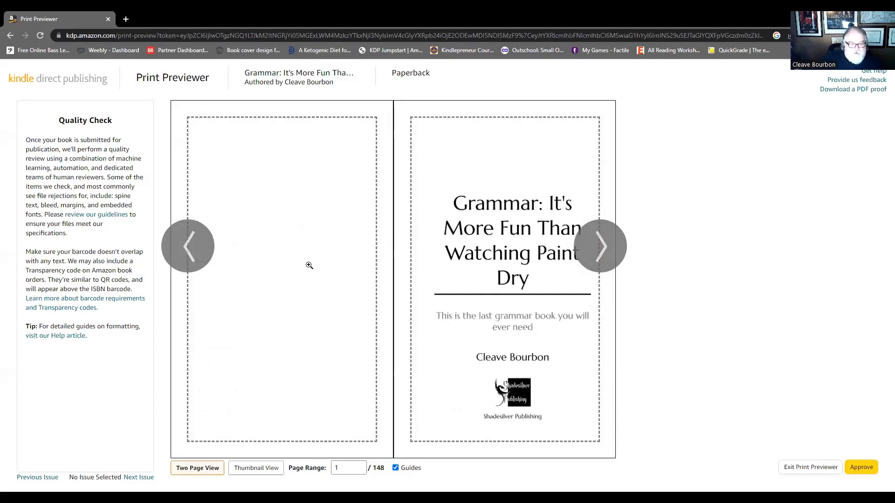
click(602, 244)
click(602, 244)
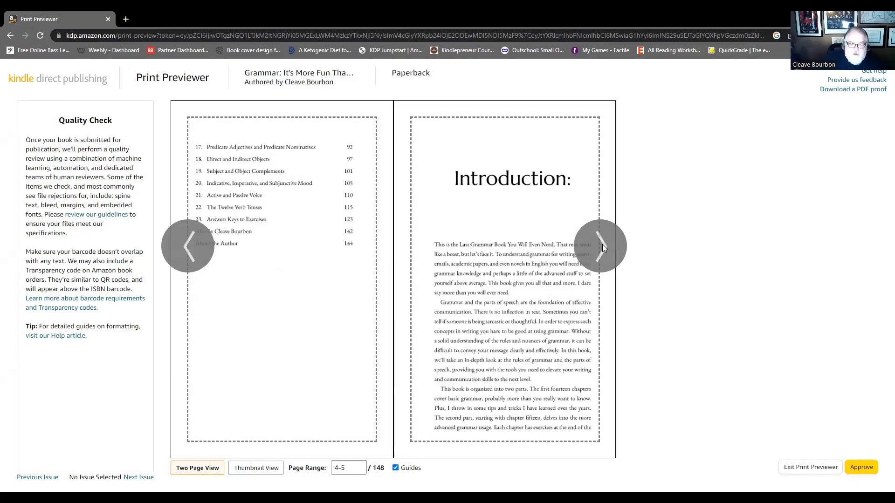
click(602, 246)
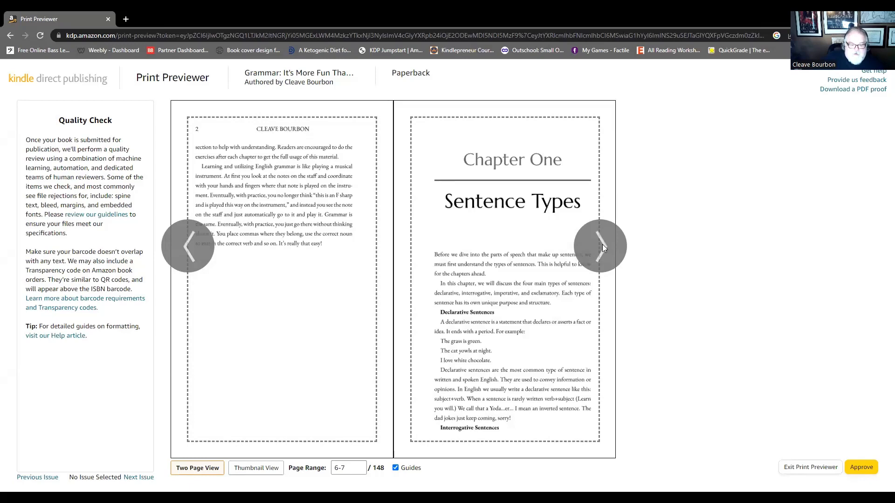
- Check the print pages from the Sentence Types chapter and its exercises through to the functions of nouns
click(603, 245)
click(602, 245)
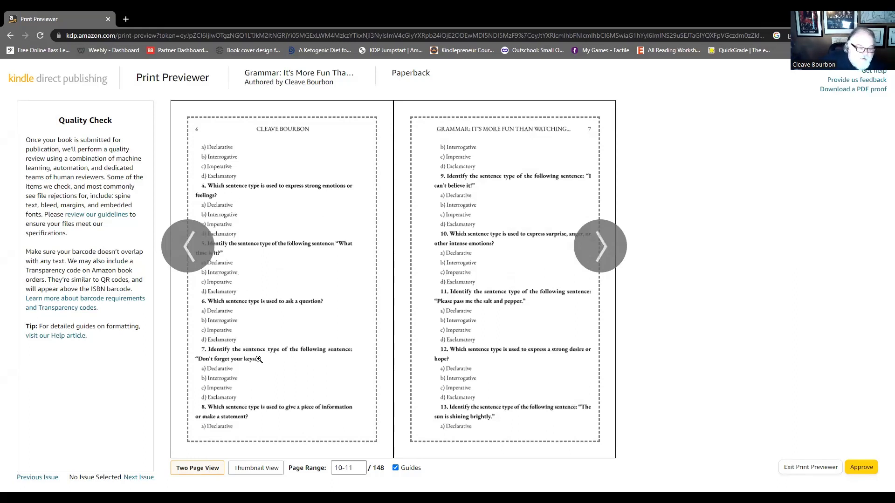
click(606, 249)
click(604, 248)
click(604, 248)
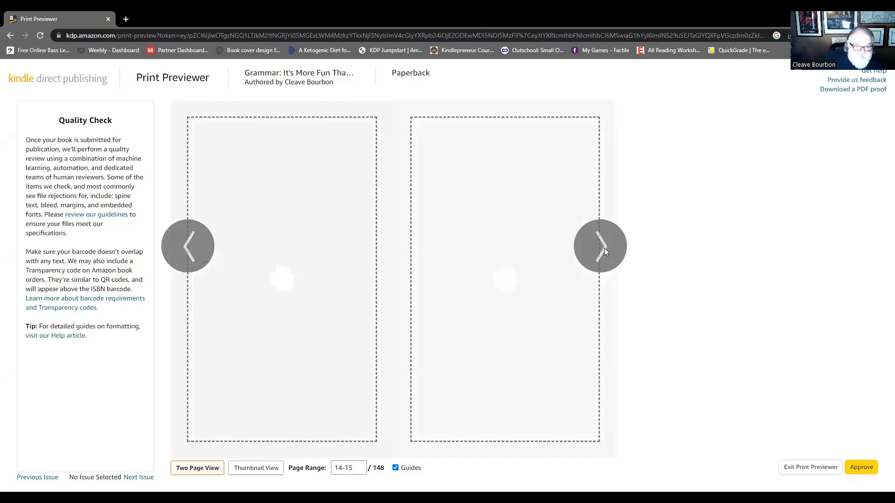
click(604, 248)
click(604, 248)
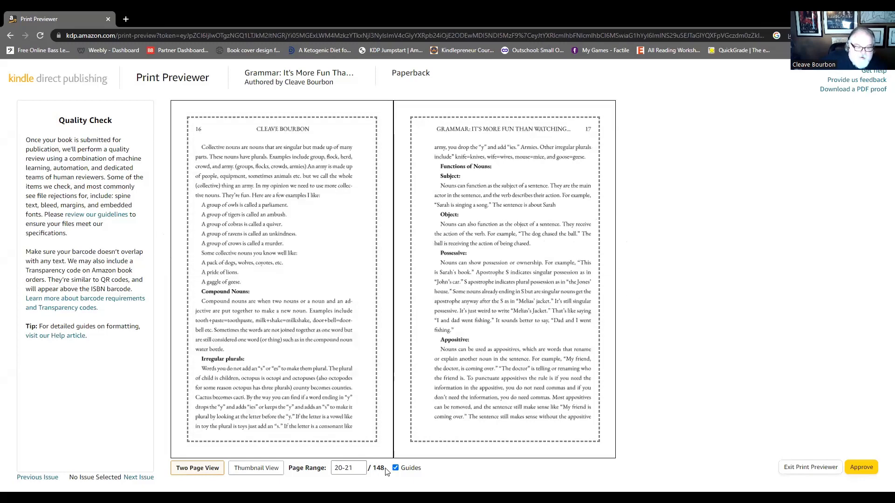
- Jump to page 148 in the print preview to check the end of the book
drag(357, 467, 319, 472)
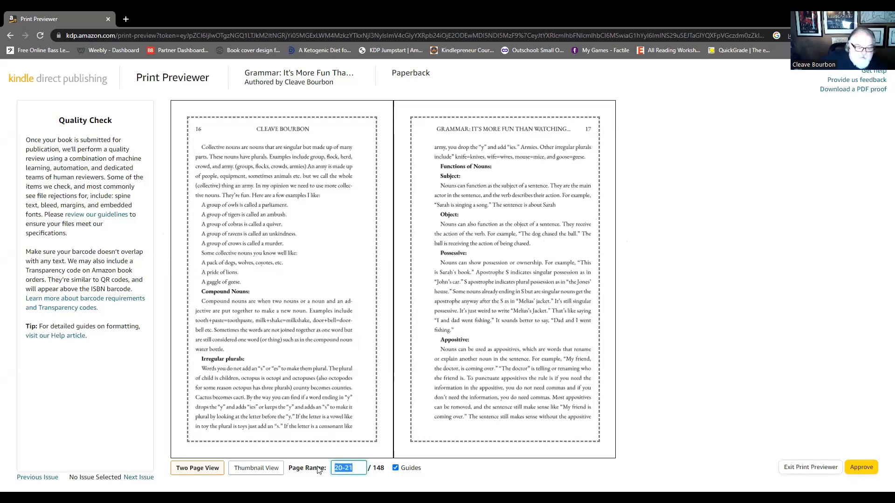
text(14)
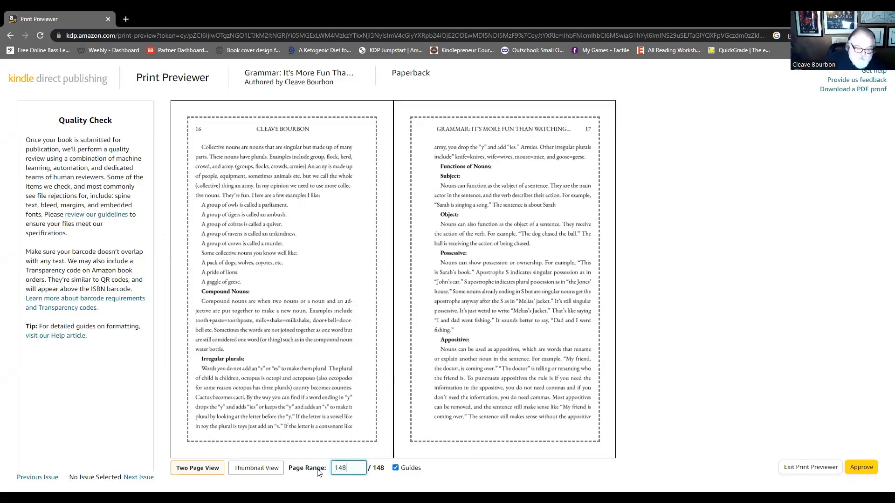
text(8)
key(Return)
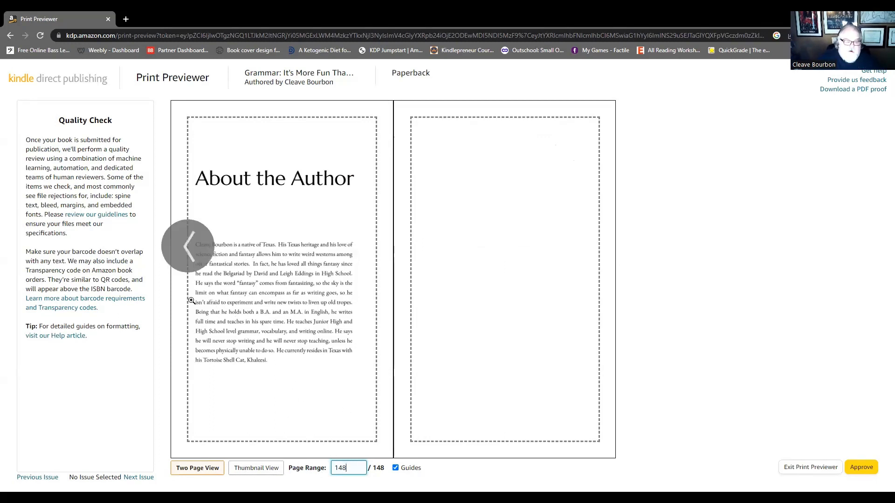
- Page back through the print preview from the author page through the answer keys to the start of Chapter Twenty-Three, and exit the previewer
click(184, 245)
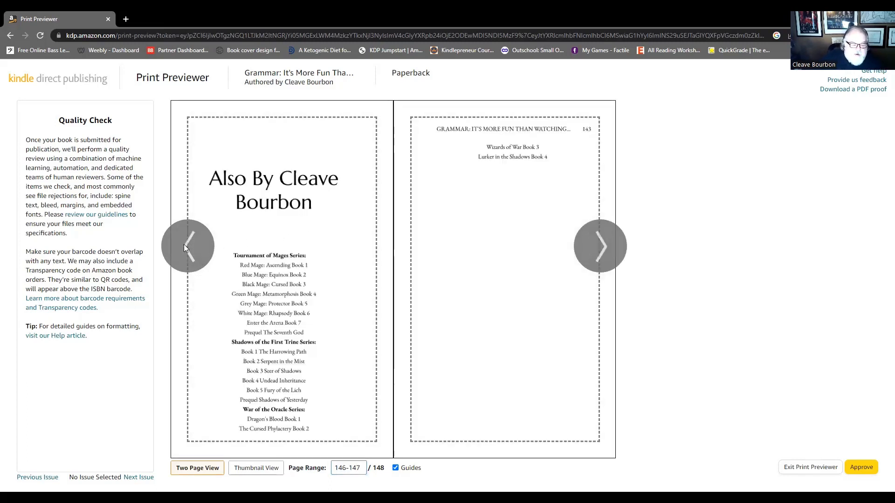
click(185, 246)
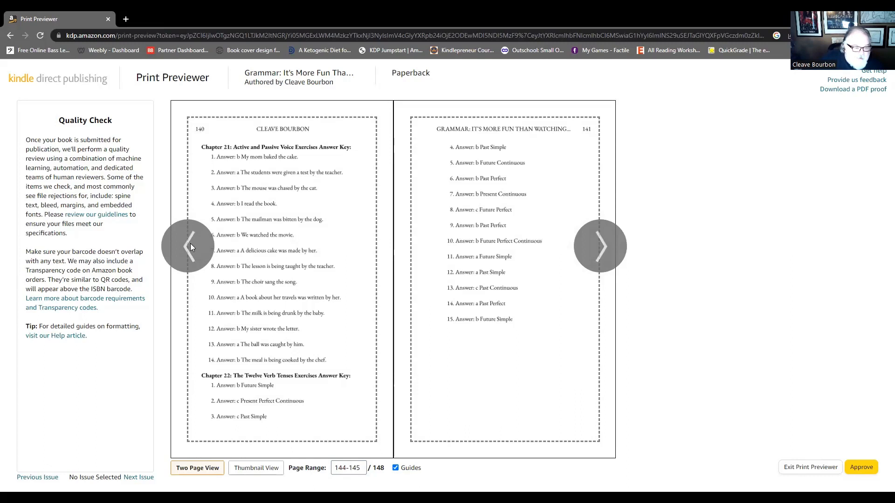
click(190, 244)
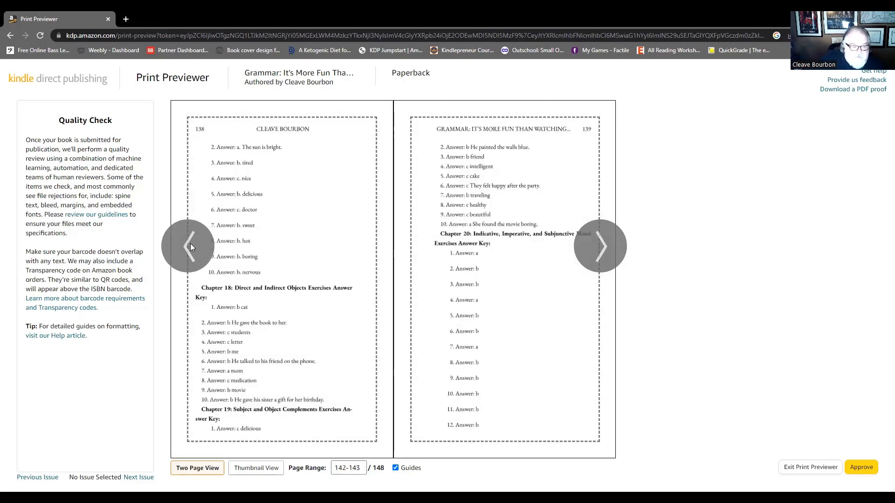
click(190, 246)
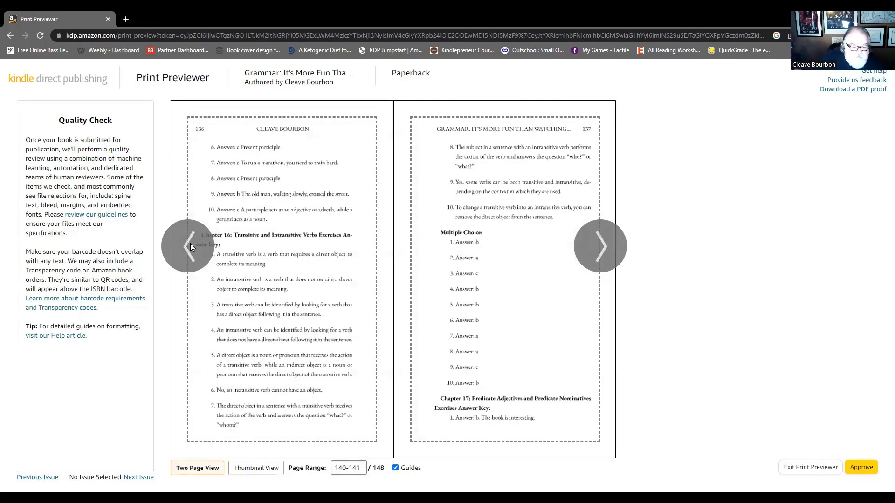
click(190, 246)
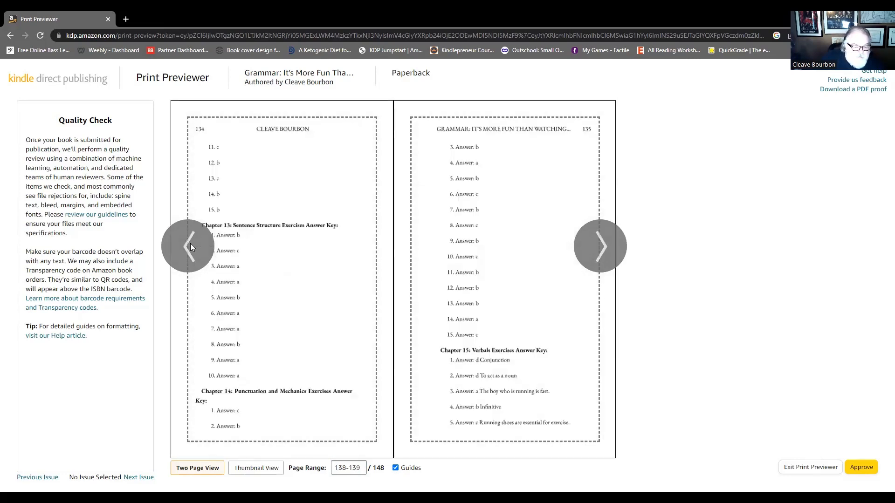
click(190, 246)
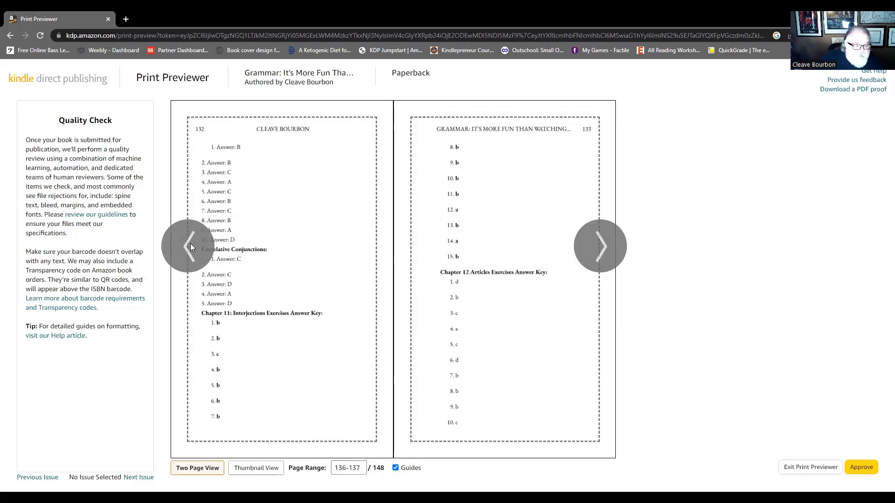
click(190, 246)
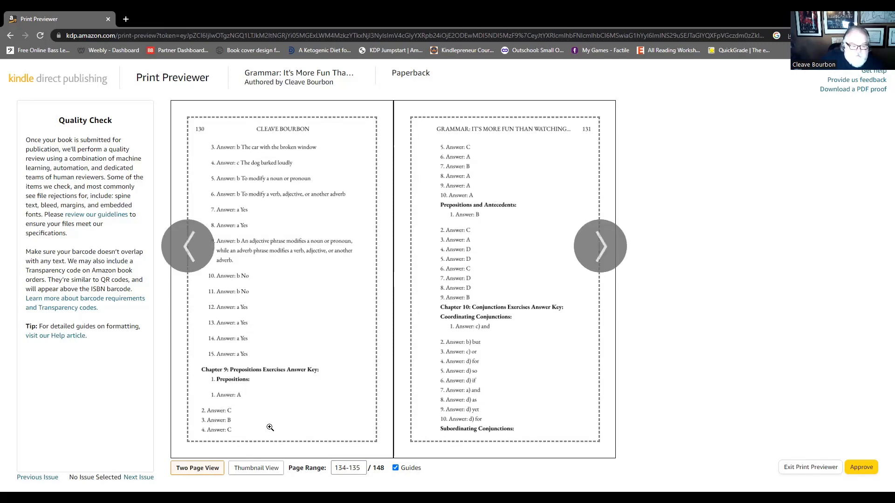
click(191, 247)
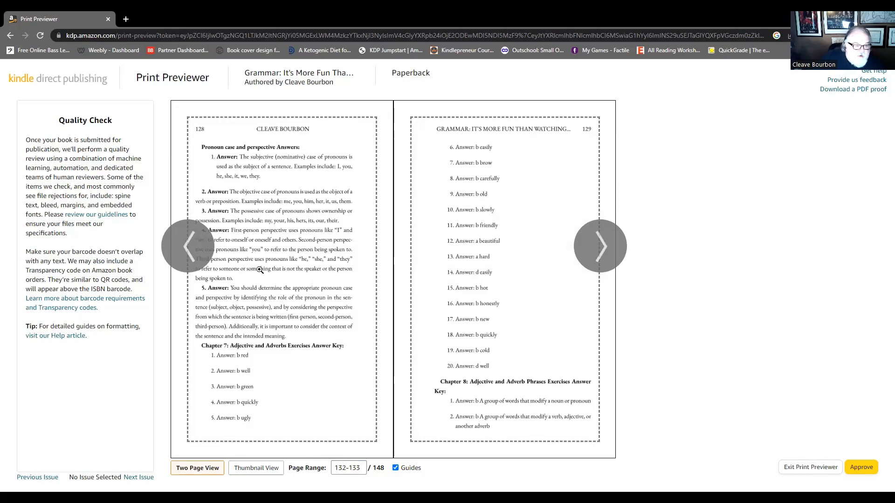
click(186, 252)
click(188, 248)
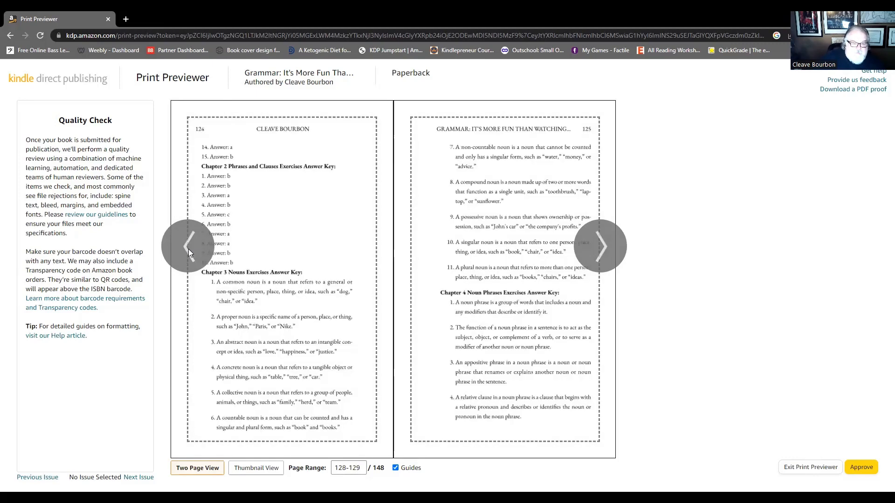
click(188, 249)
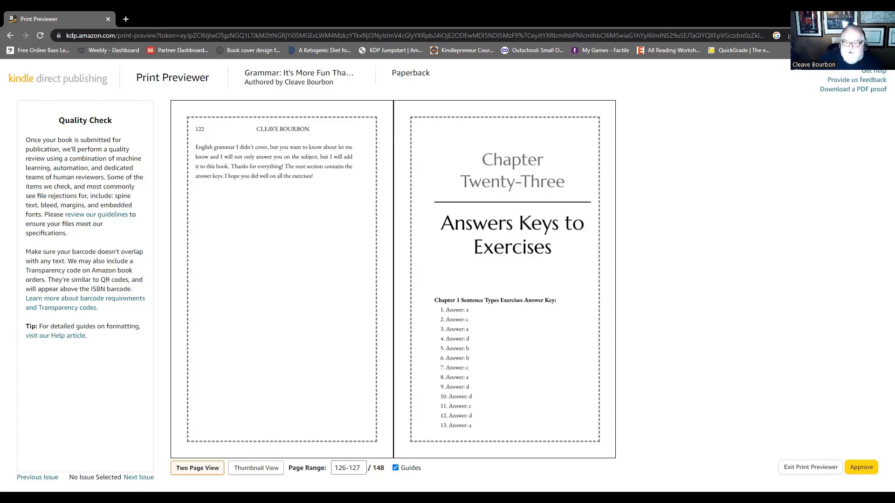
click(806, 470)
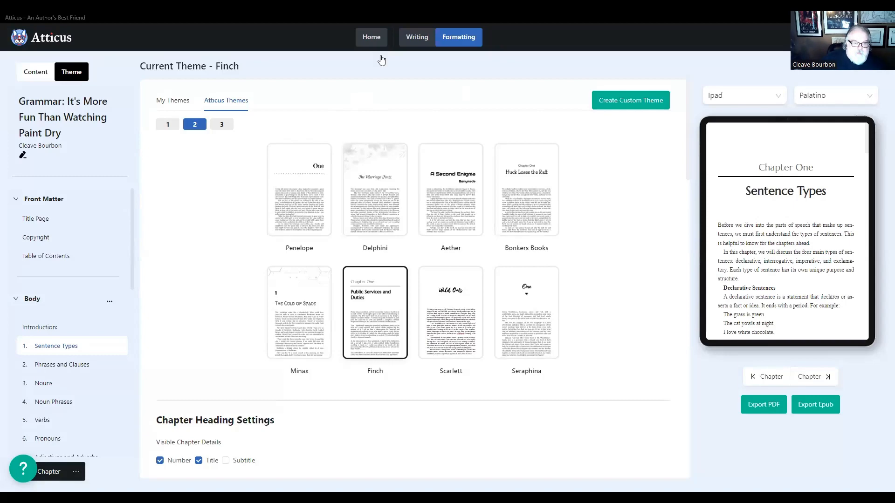
- Switch to Atticus, open The Harrowing Path from the book library, and view its Snowy Mountain and Restless chapters in writing mode
click(371, 37)
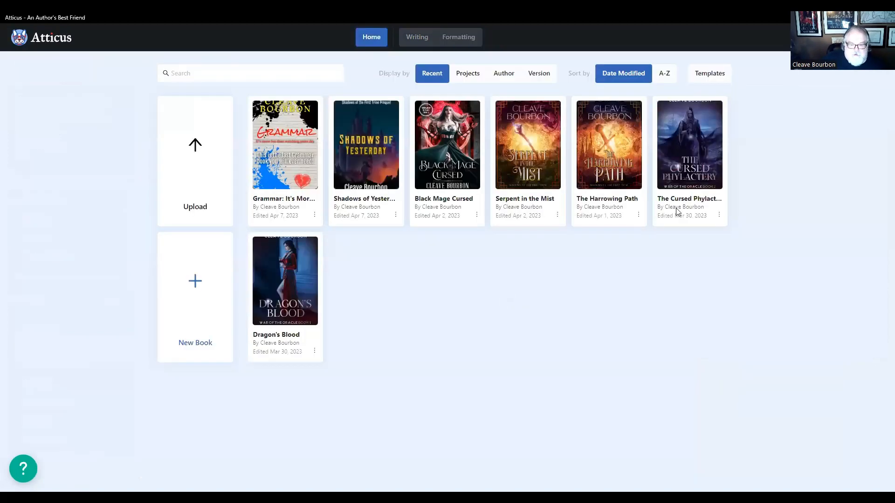
click(604, 144)
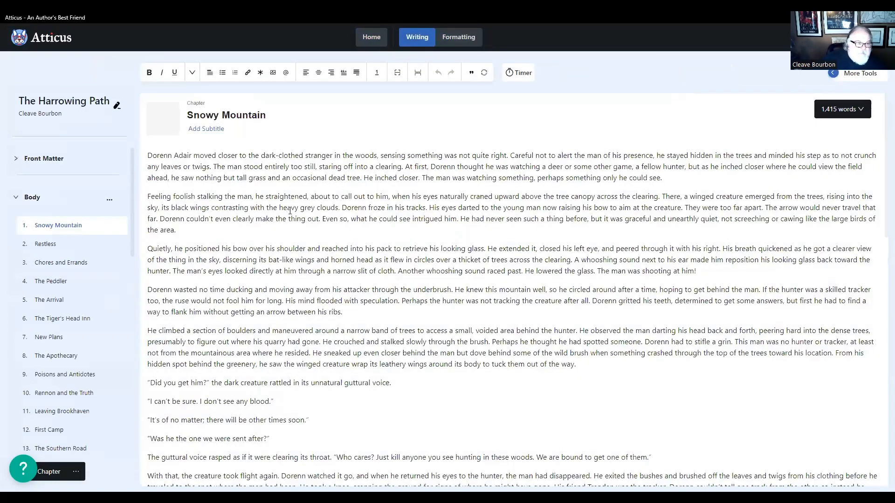
mouse_move(177, 129)
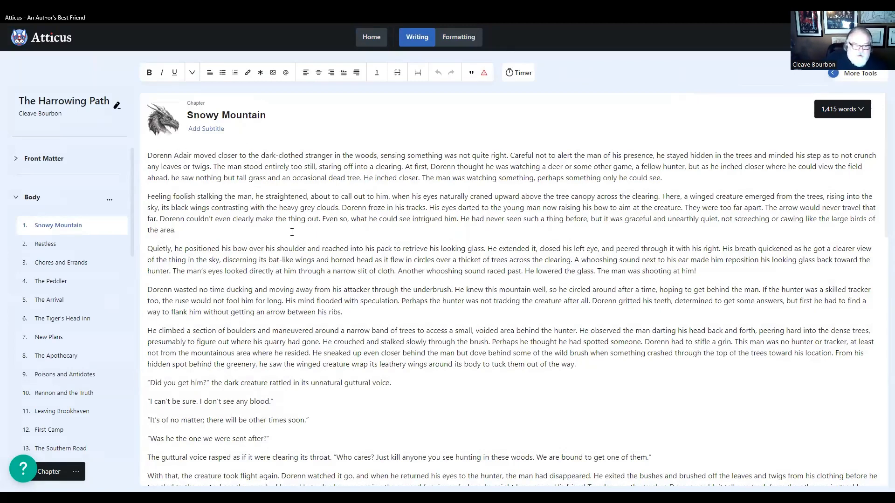
click(45, 248)
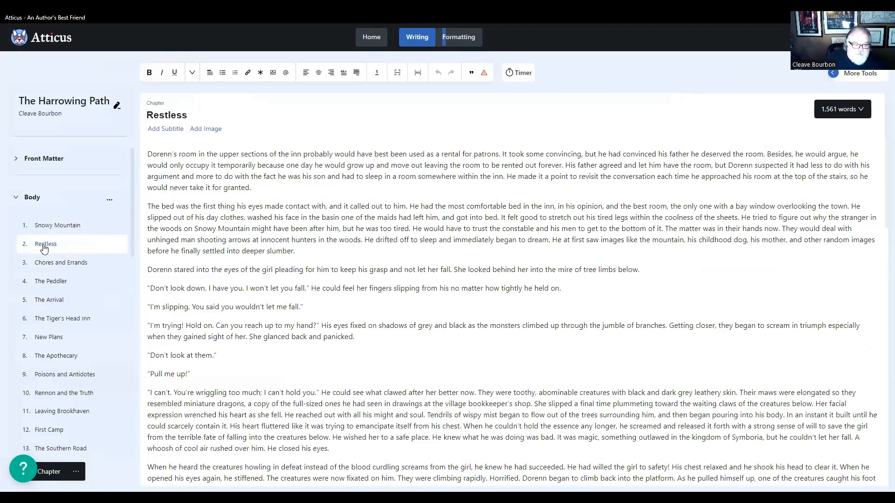
- Preview the formatted chapter openings of Restless, Snowy Mountain, and Chores and Errands in The Harrowing Path
click(464, 37)
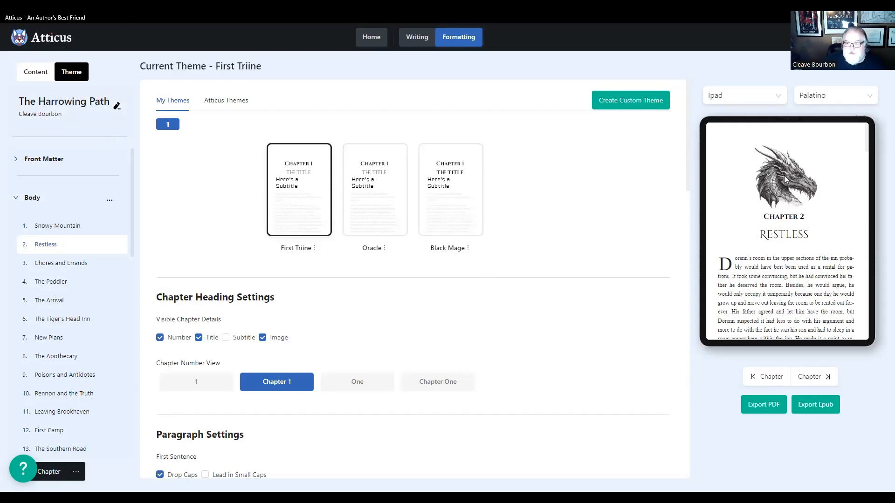
click(66, 226)
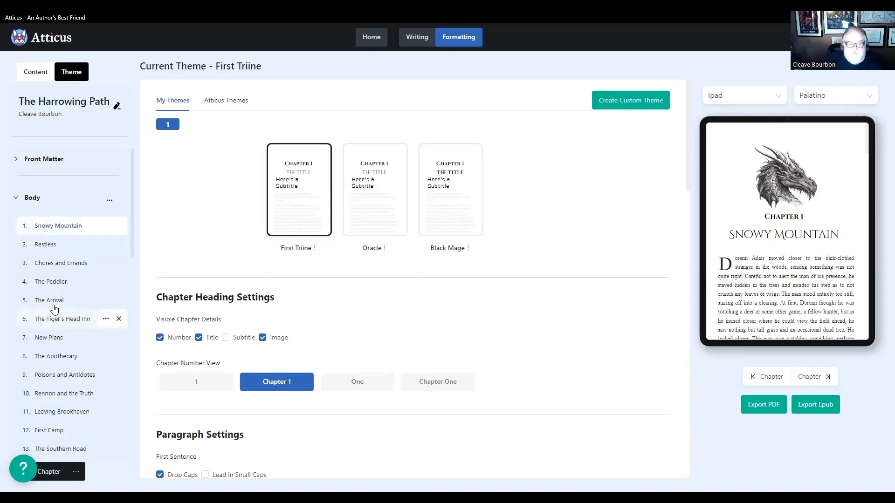
click(46, 245)
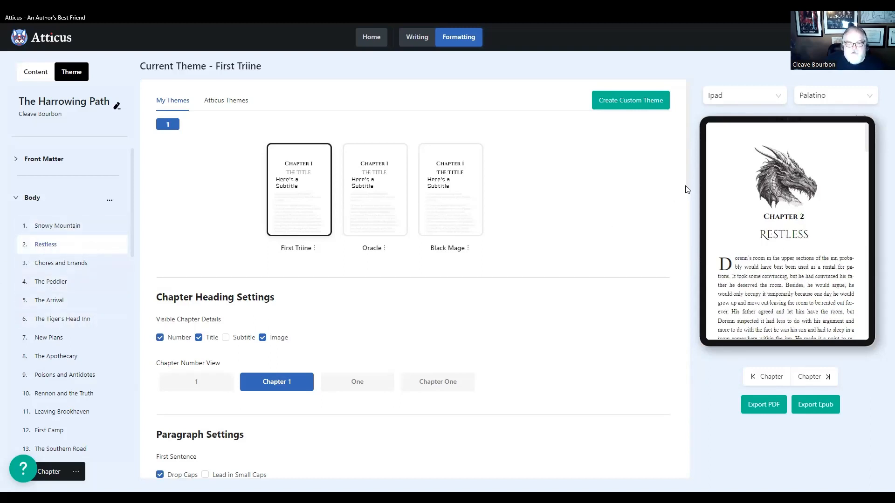
click(62, 263)
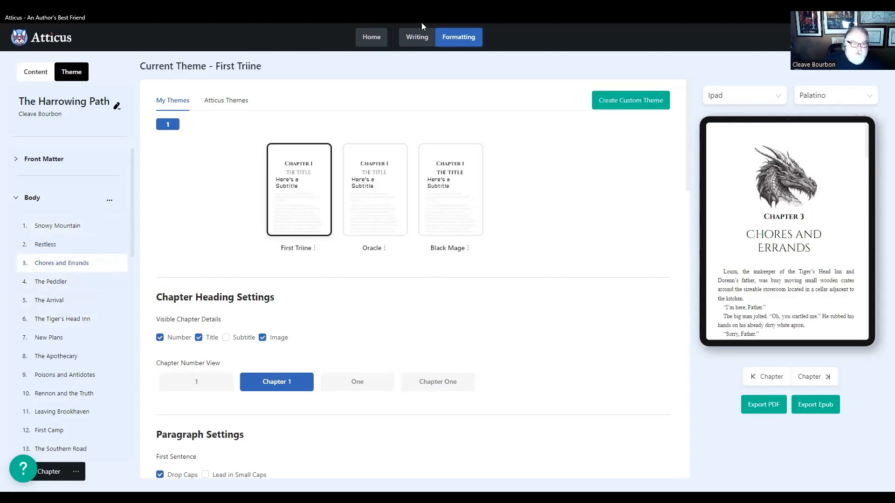
- Compare the heading image areas of Snowy Mountain and Restless in writing mode, and bring up Snowy Mountain's formatted preview
click(419, 40)
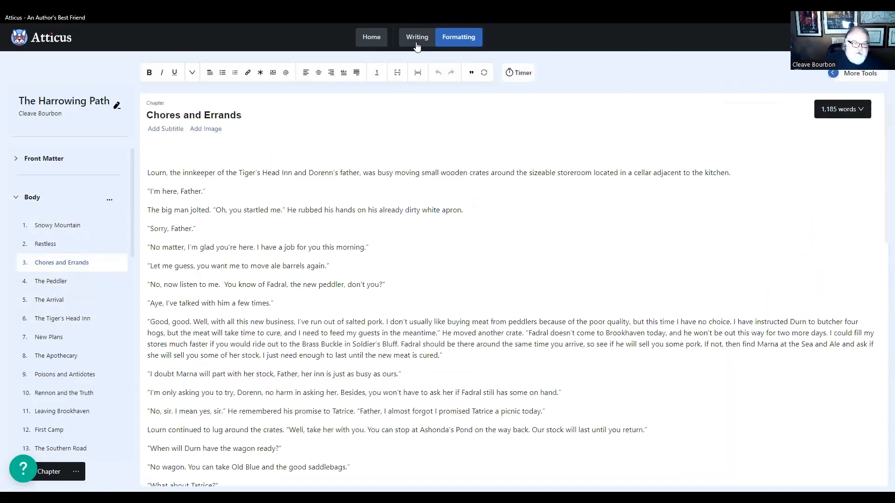
click(47, 225)
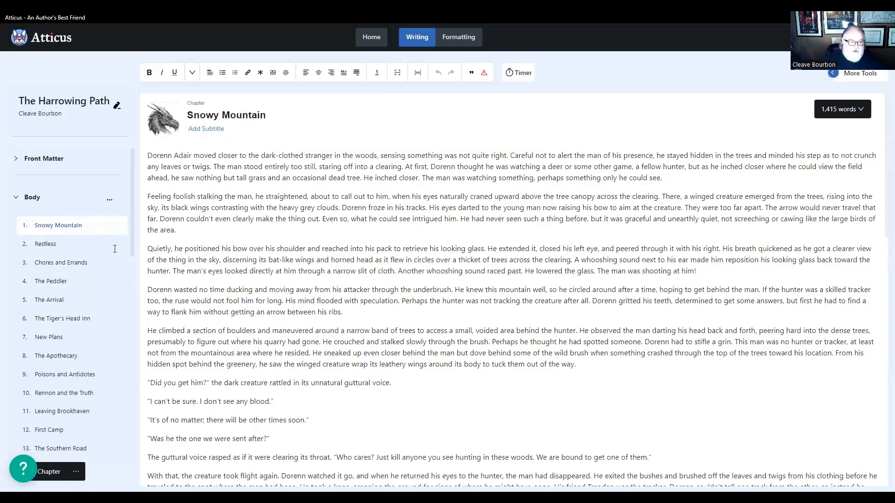
click(49, 247)
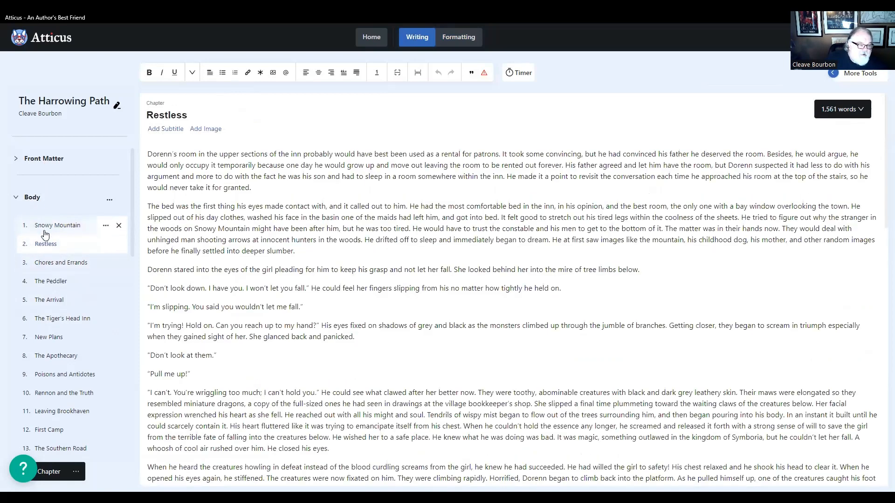
click(46, 228)
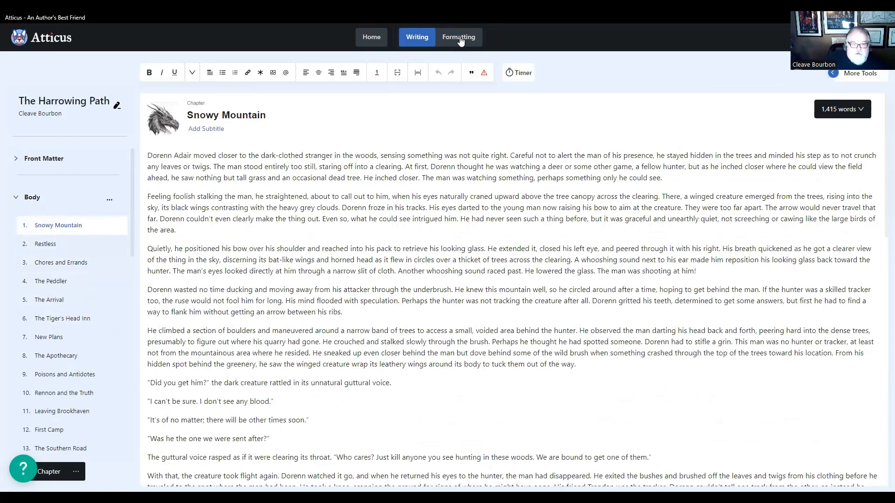
click(457, 43)
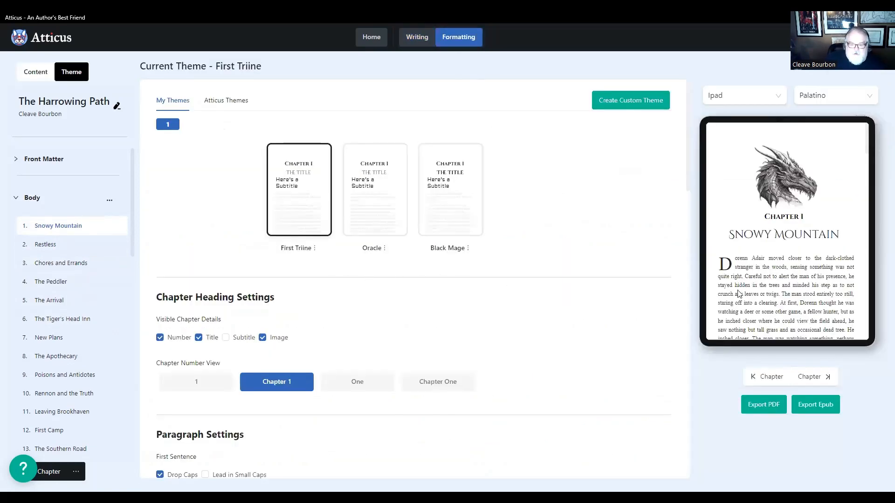
- Look over the chapter list down to chapter 40, Redemption, and preview the formatted opening text of The Peddler
scroll(44, 390, down, 12)
scroll(44, 393, down, 1)
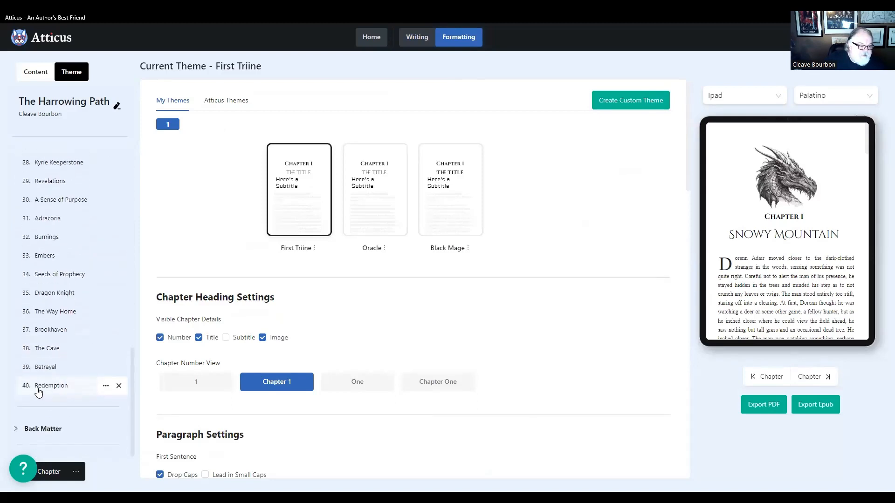
scroll(49, 385, up, 3)
scroll(50, 381, up, 9)
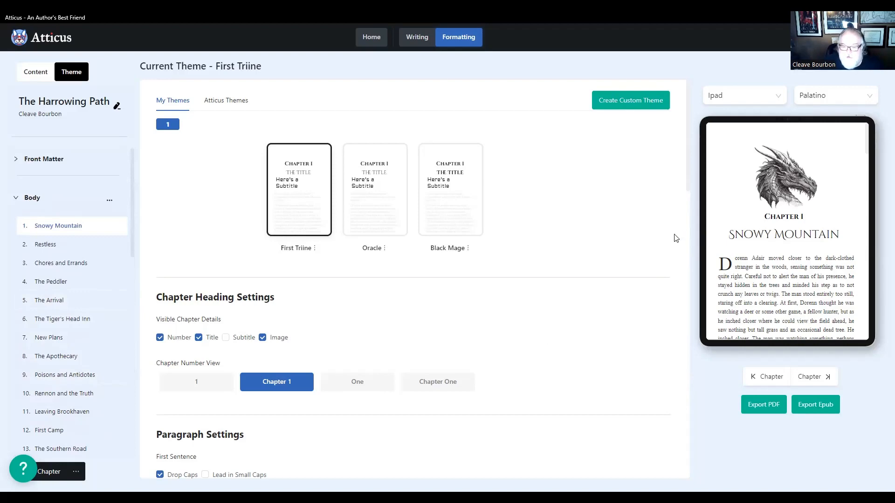
scroll(751, 302, down, 2)
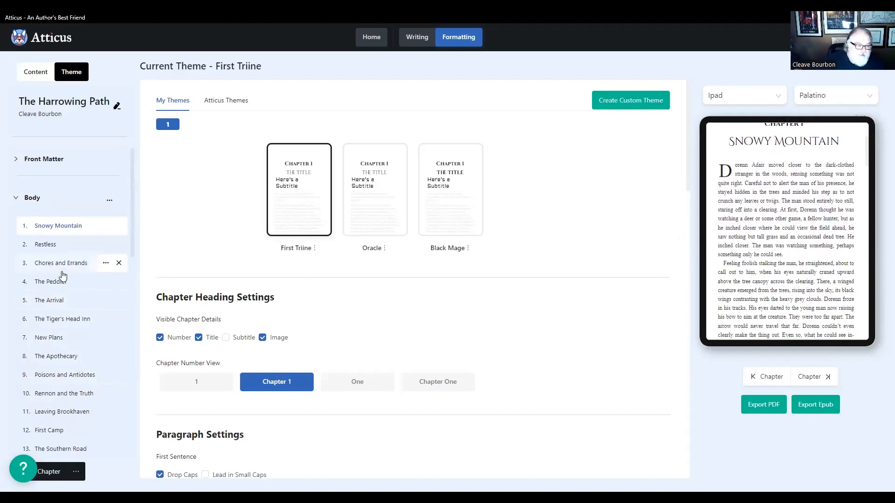
click(82, 290)
- Examine the First Triine theme's chapter heading and paragraph settings, and browse the Ornamental Break Library without choosing a new ornament
scroll(293, 205, down, 2)
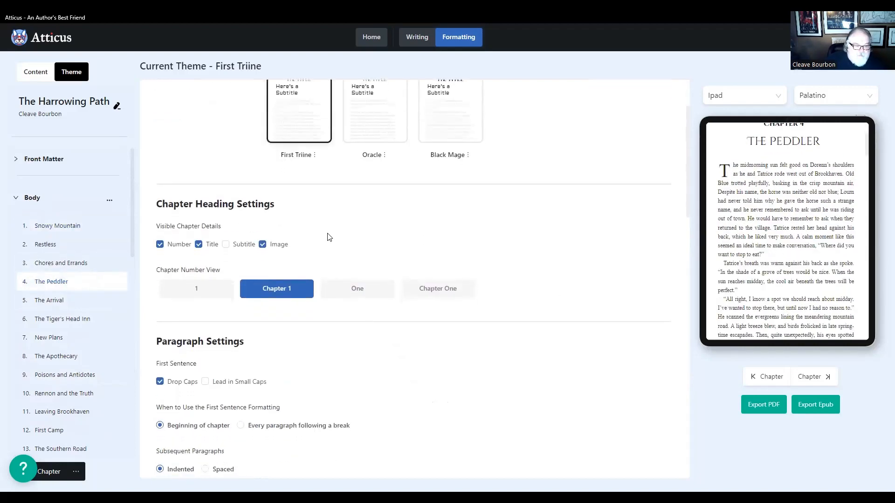
scroll(292, 205, up, 2)
scroll(273, 204, down, 3)
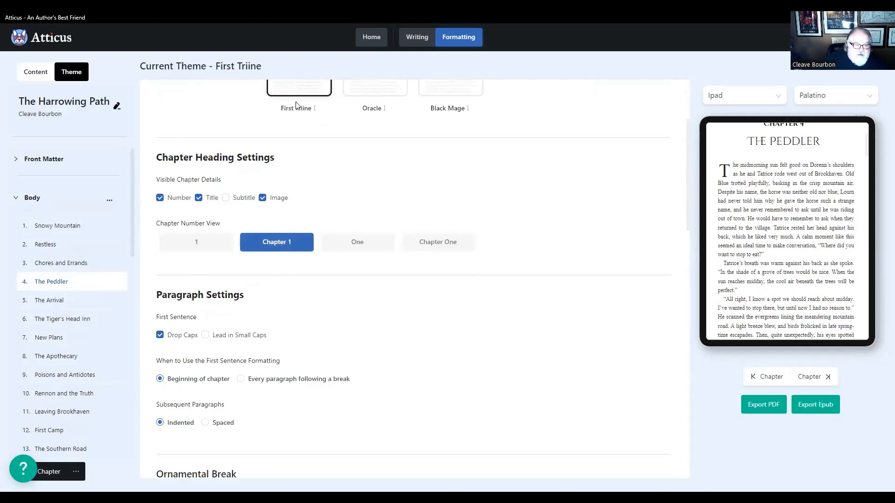
scroll(234, 269, down, 4)
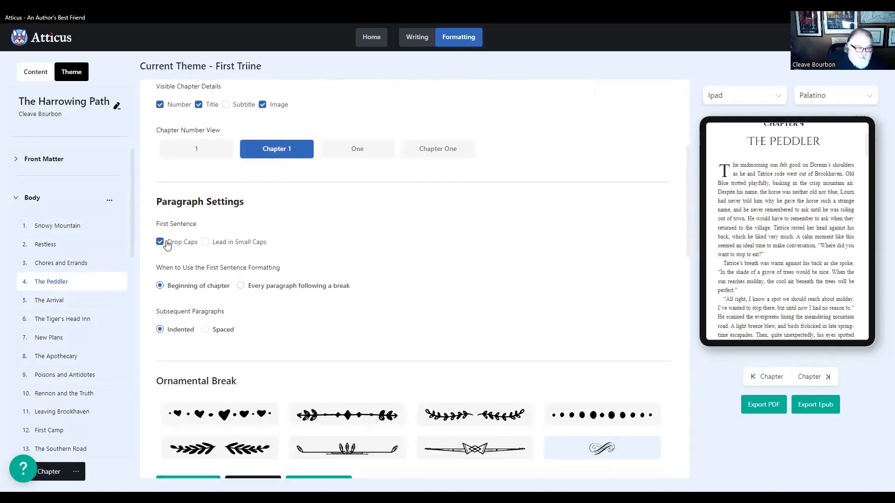
scroll(289, 323, down, 1)
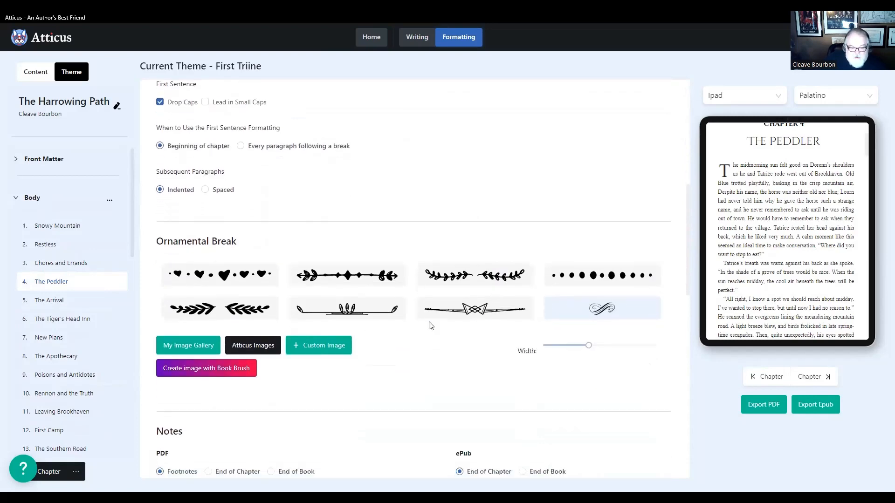
click(255, 350)
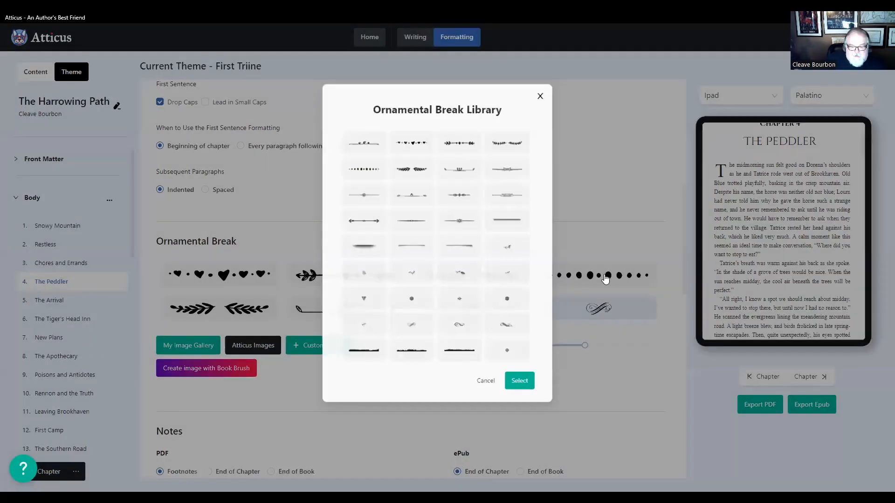
click(605, 279)
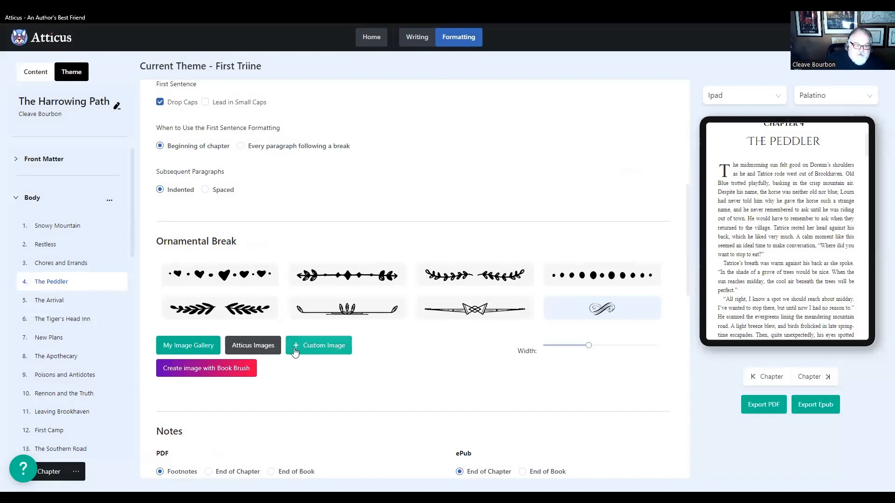
- Review the theme's notes placement, ebook start page, print font, and header and footer settings
scroll(409, 358, down, 2)
scroll(408, 358, down, 3)
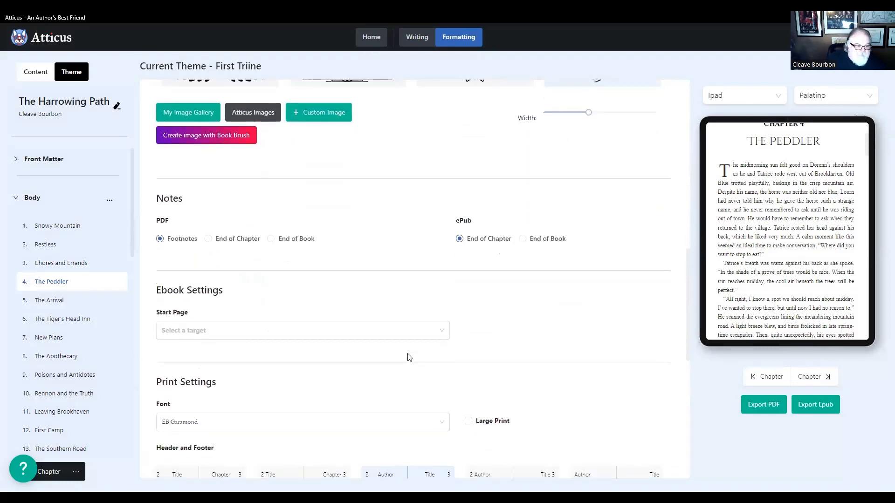
scroll(358, 320, down, 2)
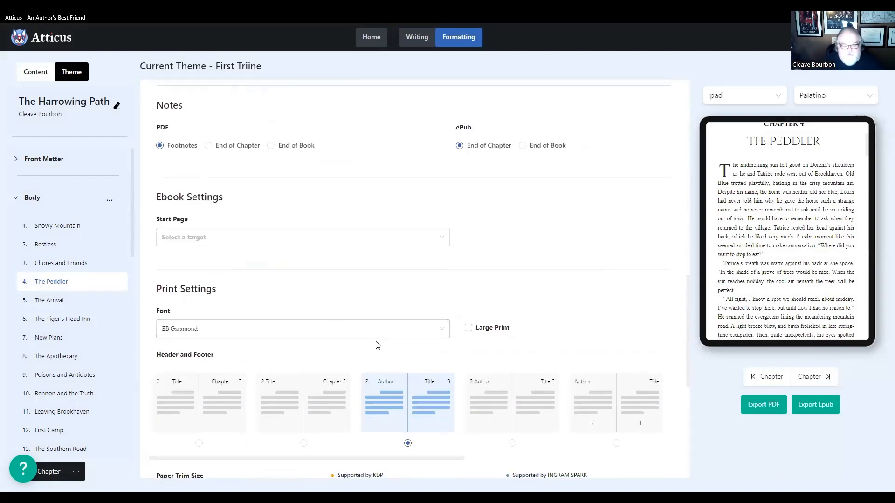
- Check the theme's header and footer layouts and paper trim size options, and return to the list of custom themes
scroll(391, 316, down, 1)
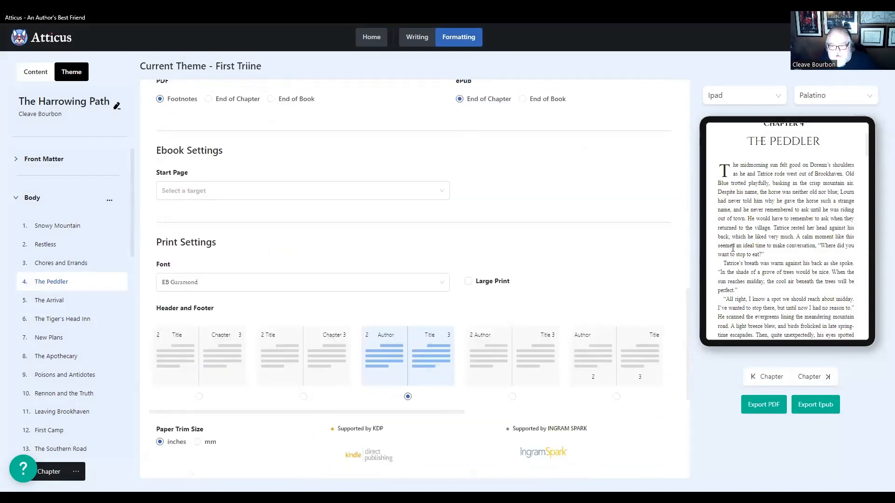
scroll(410, 266, down, 2)
scroll(424, 329, up, 3)
scroll(506, 308, up, 10)
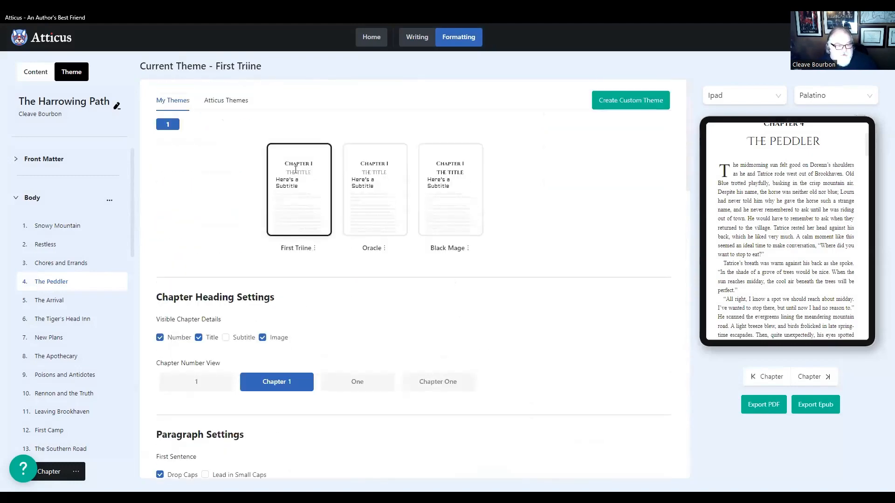
- Bring up the First Triine theme for editing and examine its chapter image, width percentage, alignment and placement options
click(315, 249)
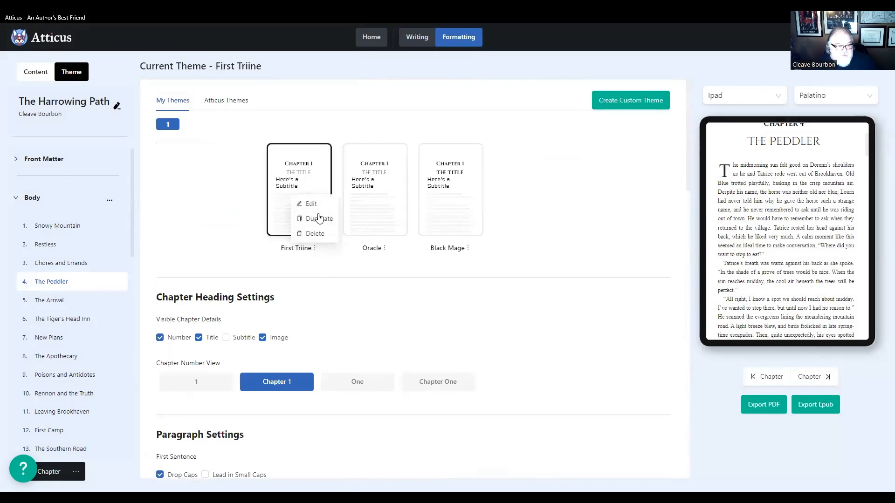
click(317, 206)
scroll(431, 316, down, 3)
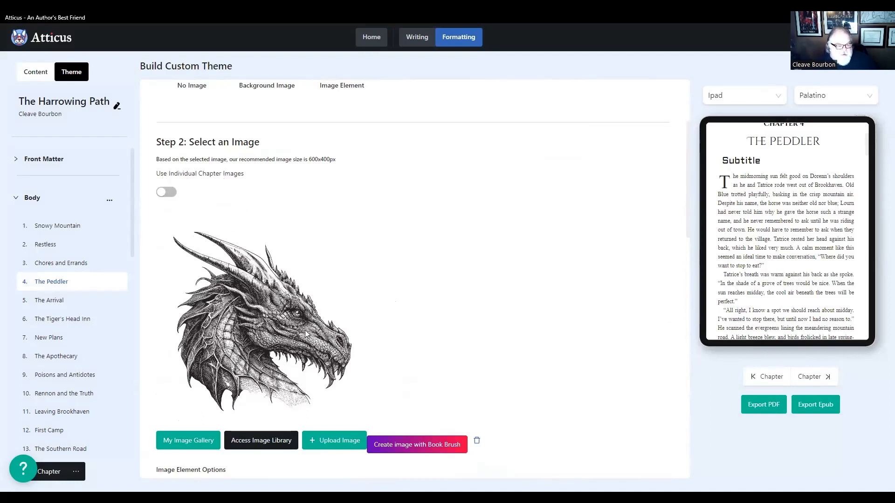
scroll(390, 372, down, 4)
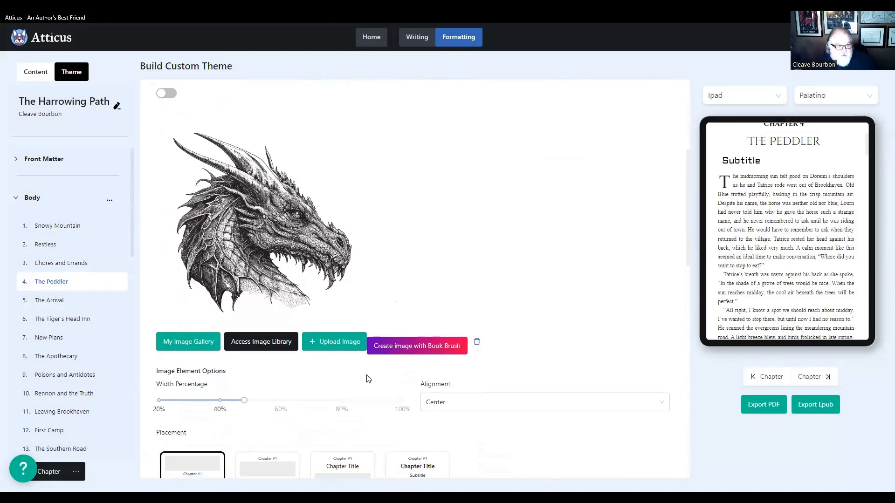
scroll(295, 364, down, 2)
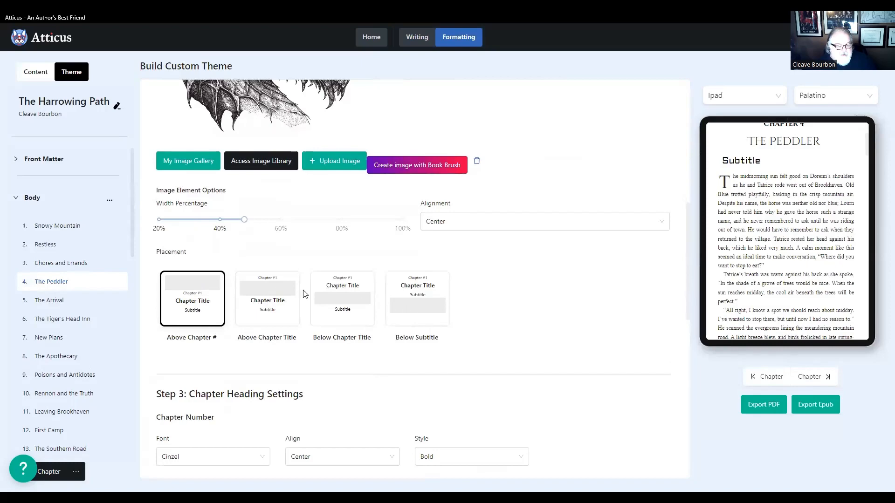
scroll(290, 303, up, 5)
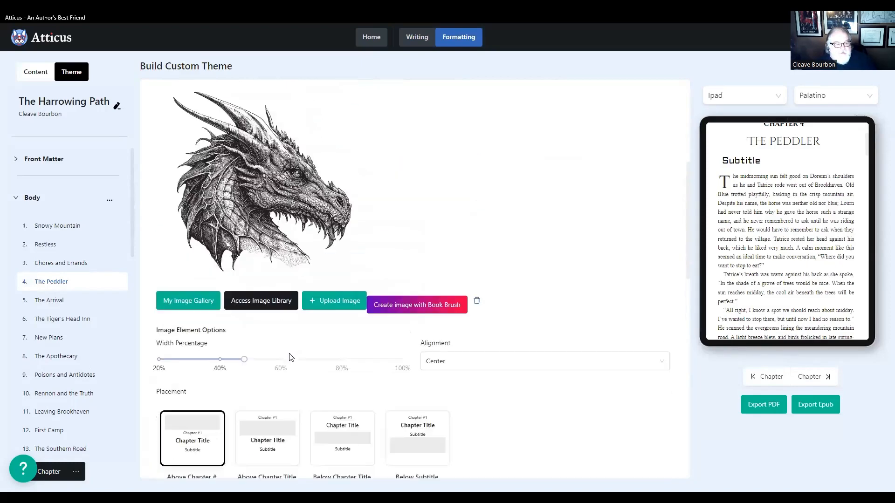
scroll(332, 418, down, 3)
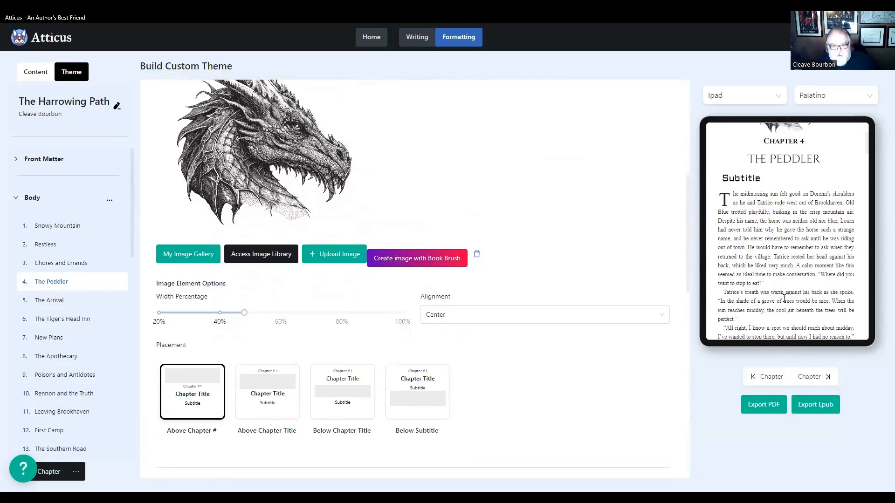
- Review the chapter number and chapter title heading settings against the previewed heading of The Peddler
scroll(354, 394, down, 2)
scroll(236, 405, down, 5)
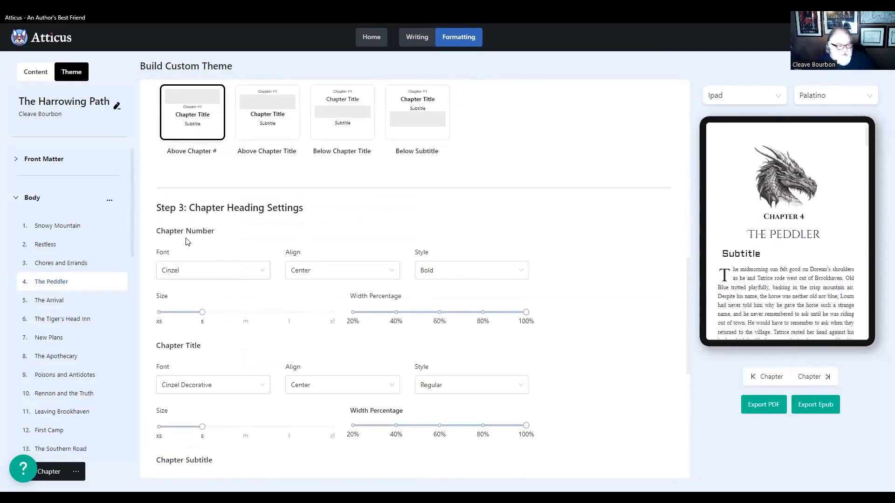
scroll(225, 308, up, 3)
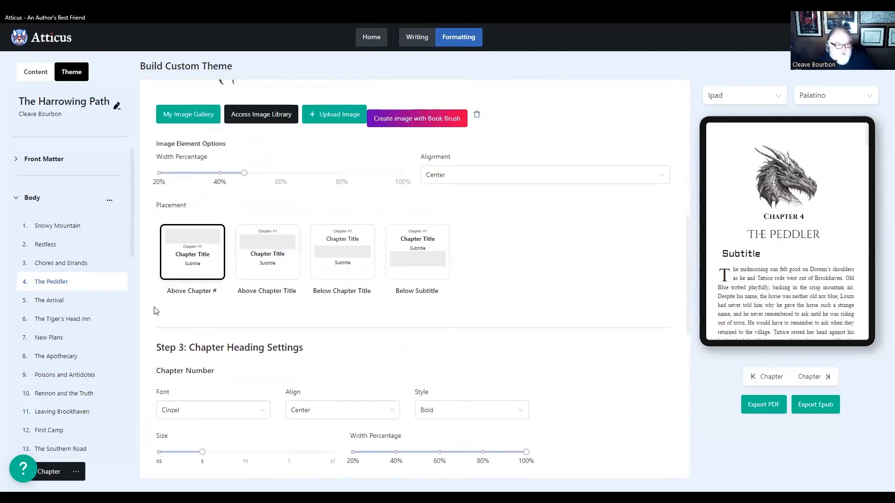
scroll(223, 323, down, 3)
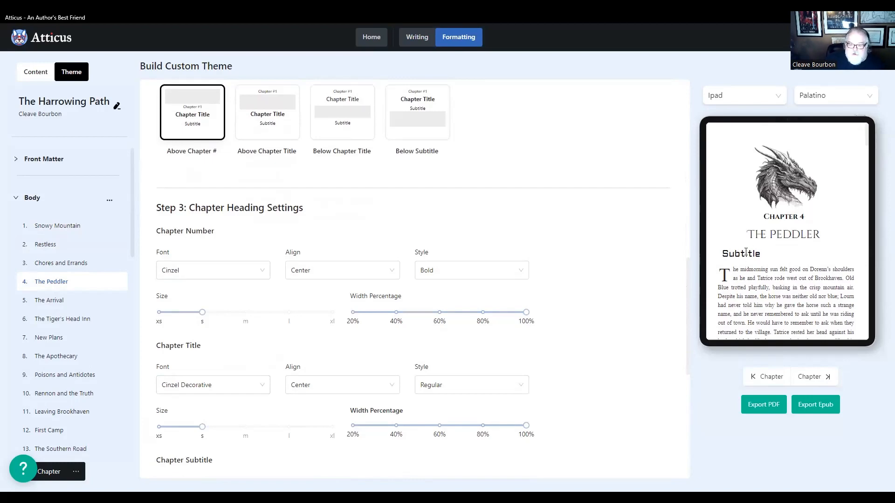
scroll(513, 319, up, 7)
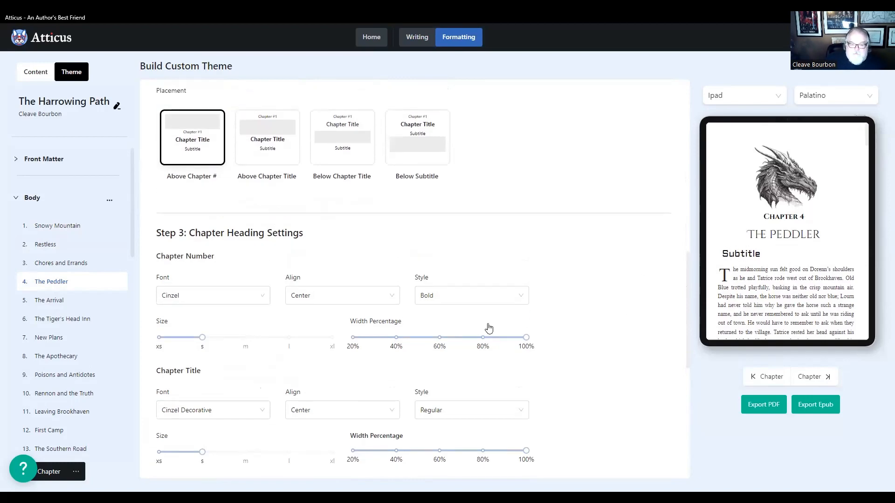
- Recheck the theme's general layout and image options, and leave the custom theme builder without saving
scroll(525, 312, up, 2)
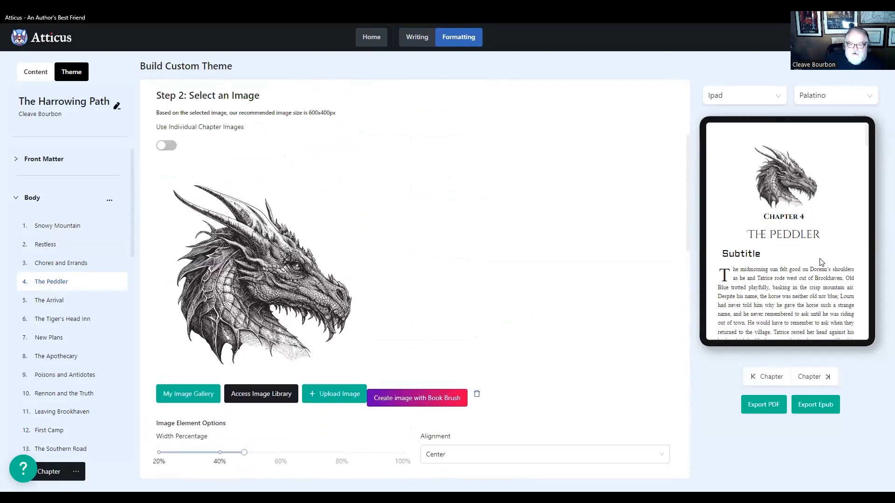
scroll(241, 298, up, 4)
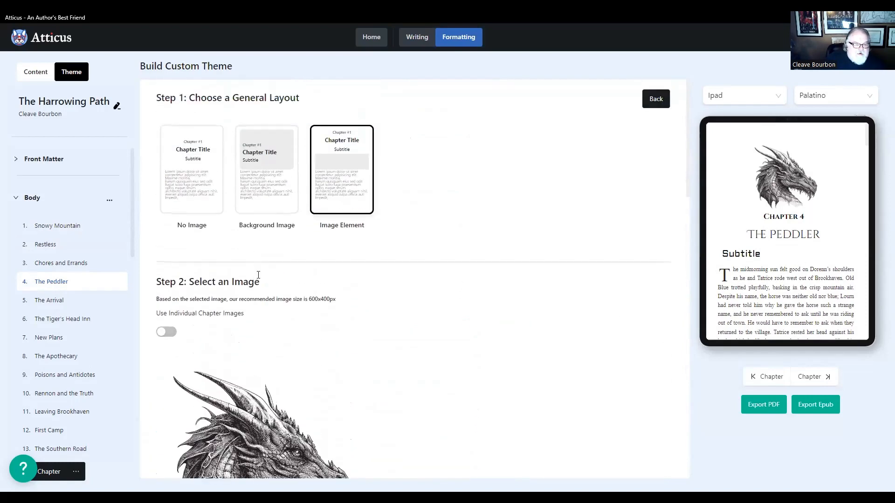
scroll(326, 338, down, 7)
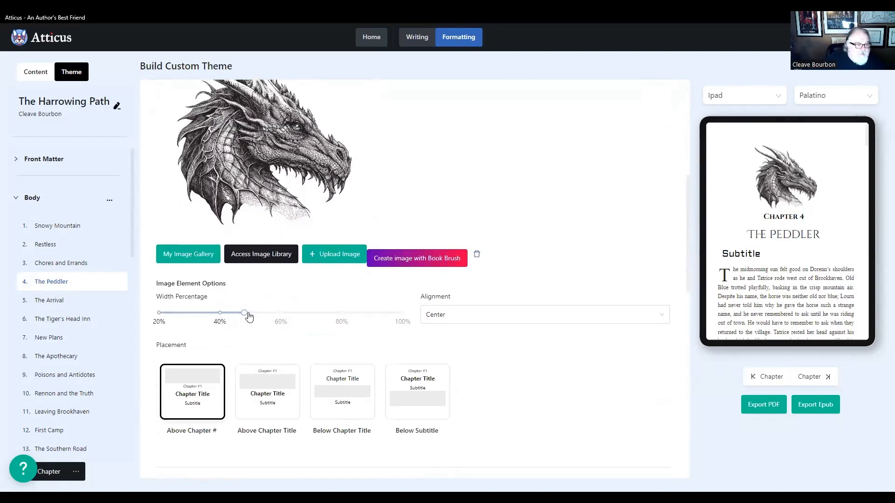
scroll(401, 374, up, 6)
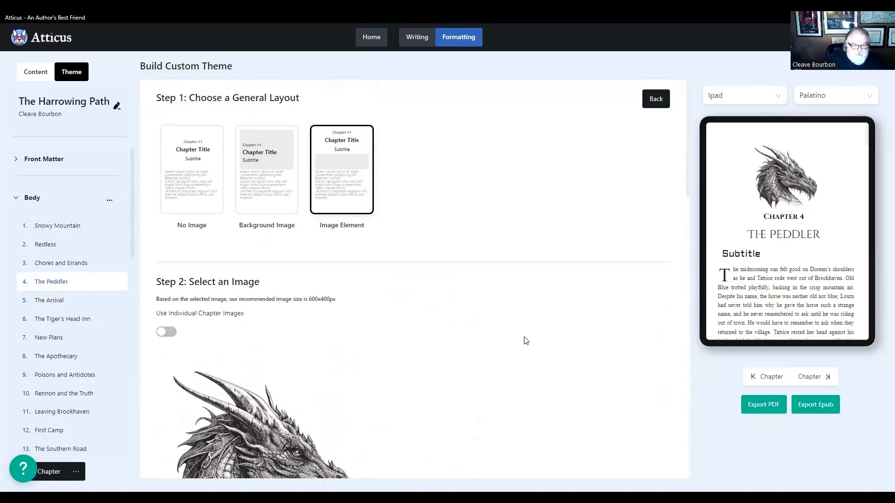
click(660, 103)
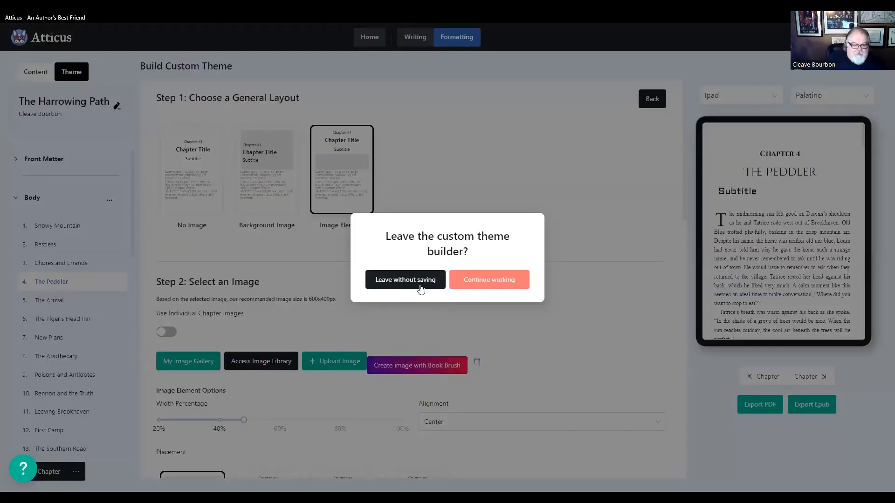
click(396, 282)
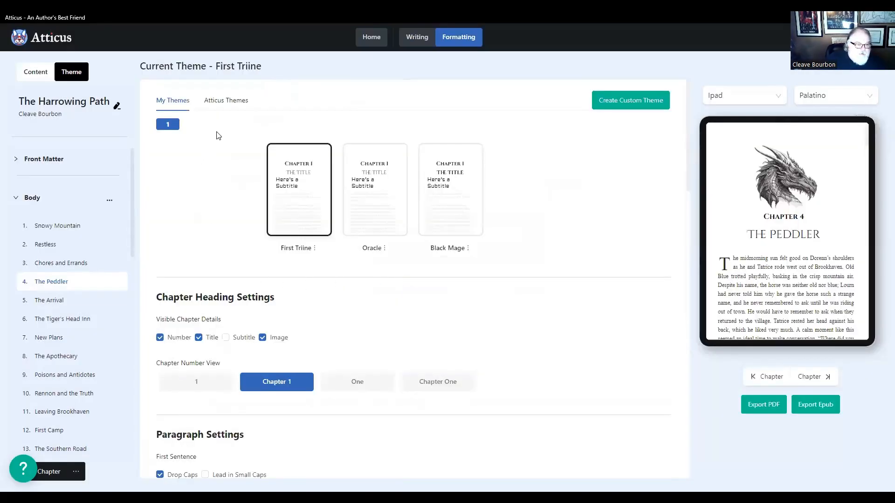
- Compare the built-in Atticus themes with the custom themes, and preview chapter 18, Consequences, in the First Triine theme
click(228, 100)
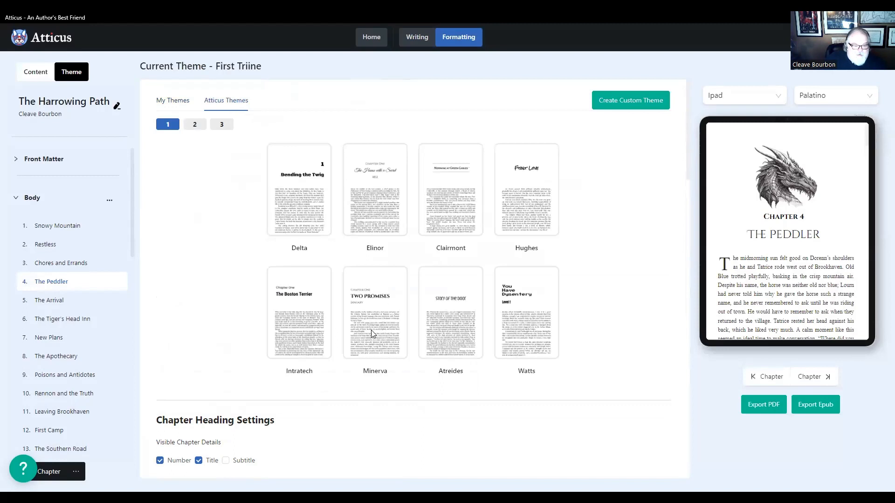
click(172, 101)
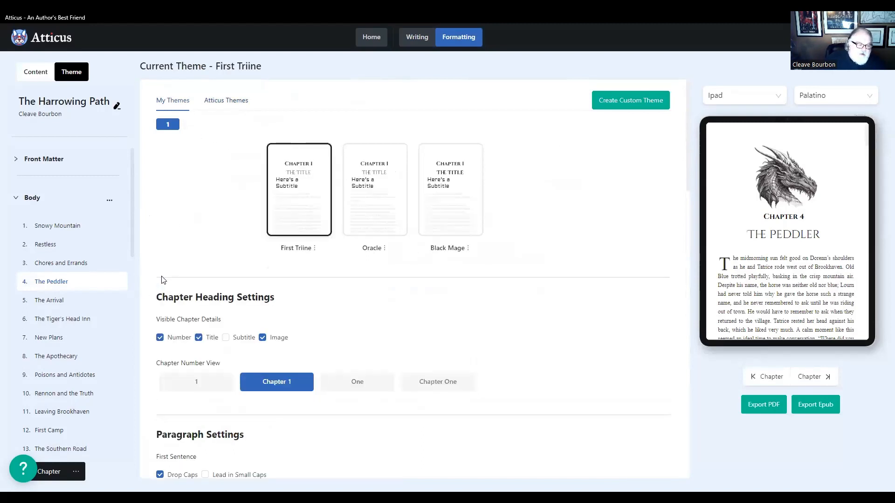
scroll(100, 345, down, 5)
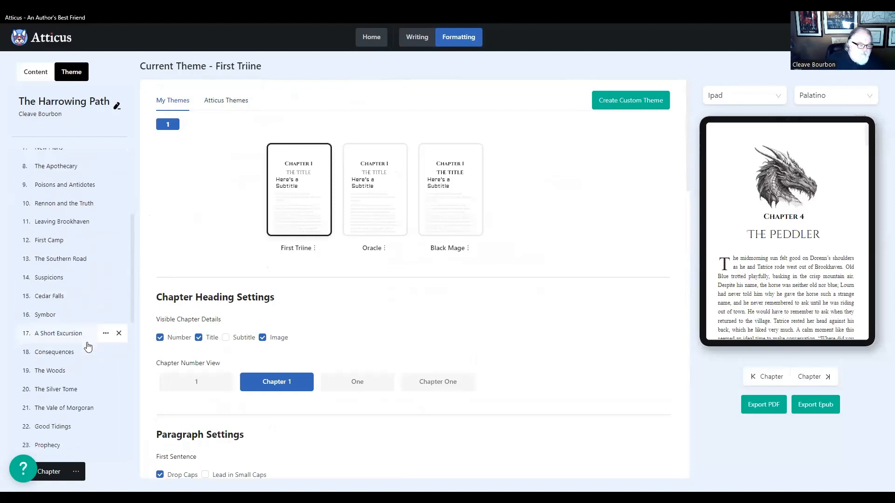
click(62, 316)
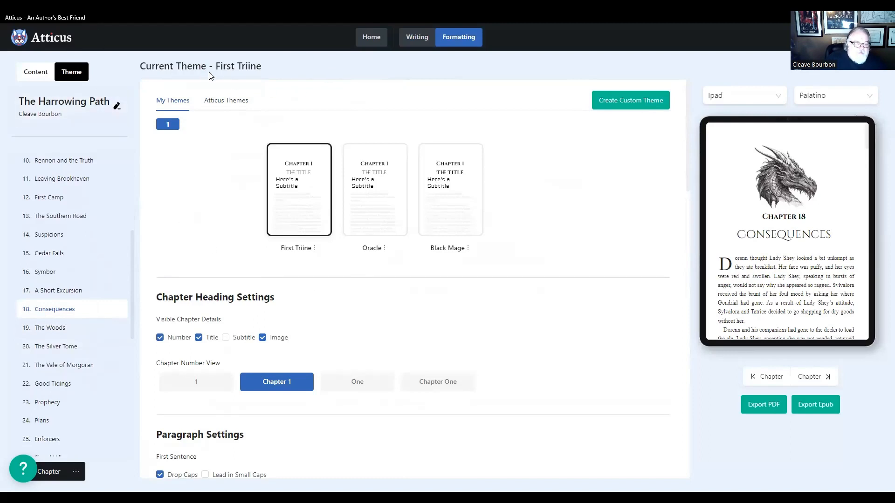
- Open the book Black Mage Cursed and view its Adversary chapter in writing mode and in the formatted preview
click(370, 40)
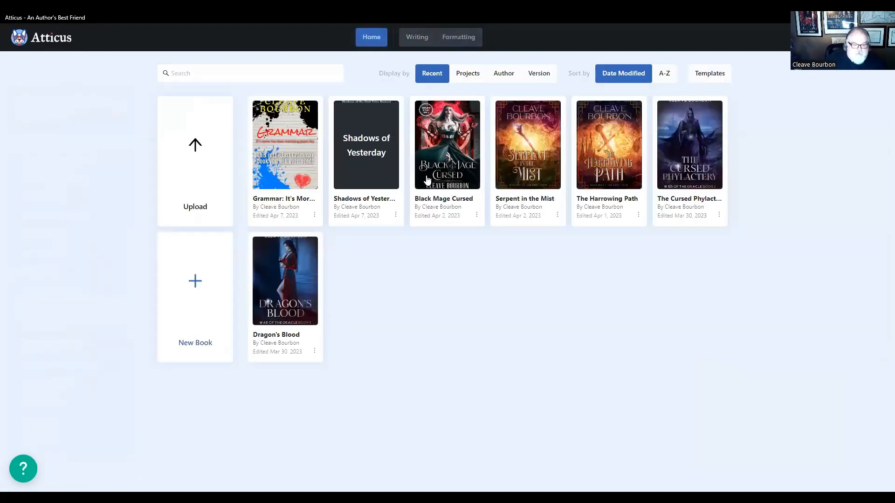
click(449, 158)
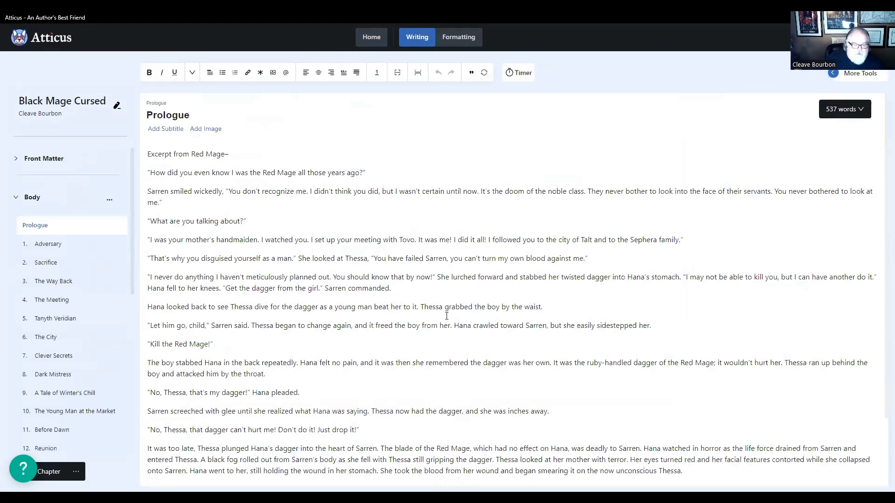
mouse_move(77, 255)
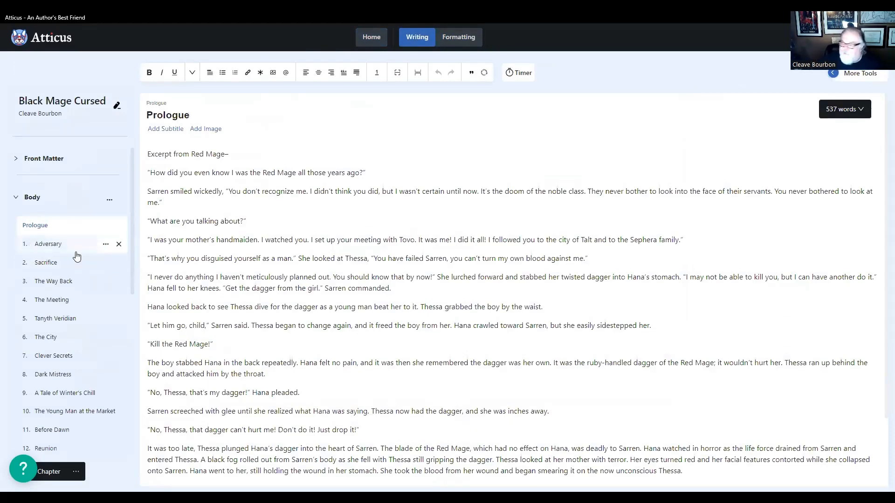
click(52, 249)
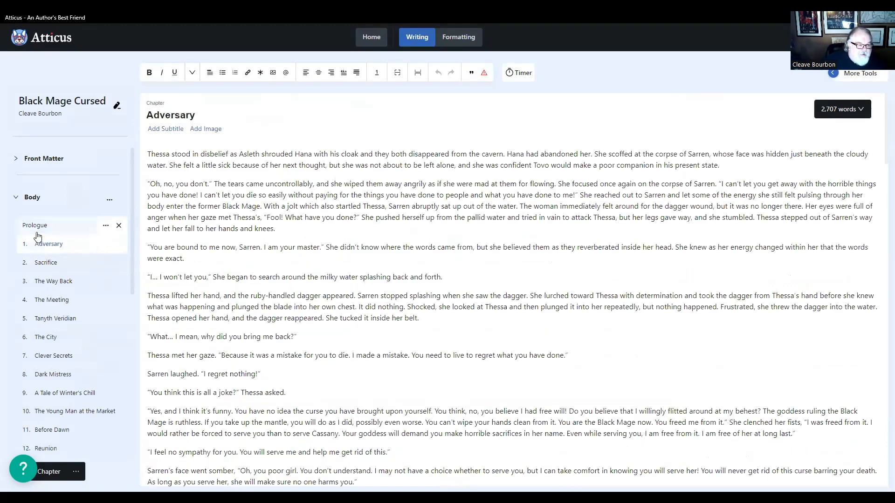
click(447, 39)
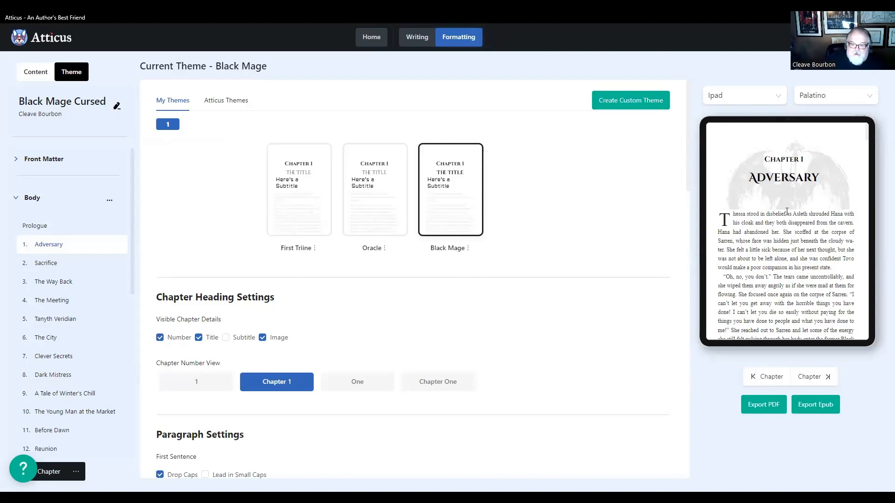
- Preview the formatted headings of chapters 2 to 8, Sacrifice through Dark Mistress, and return to the book library
click(46, 264)
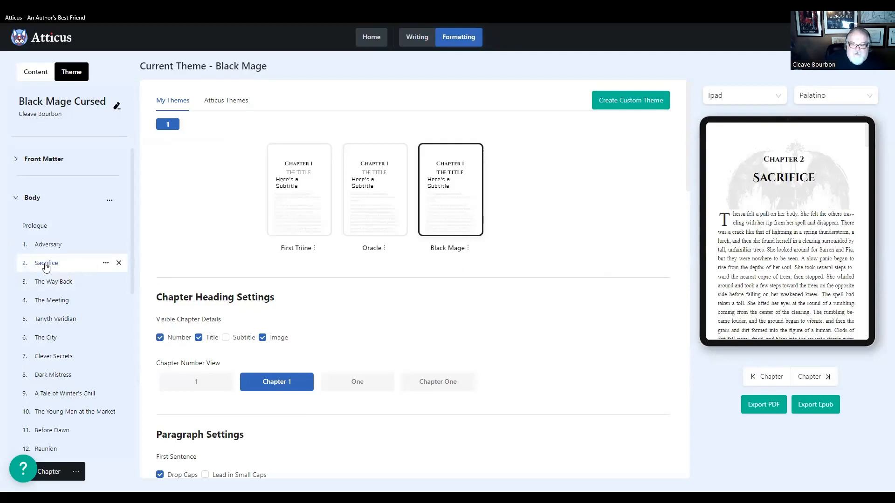
click(37, 284)
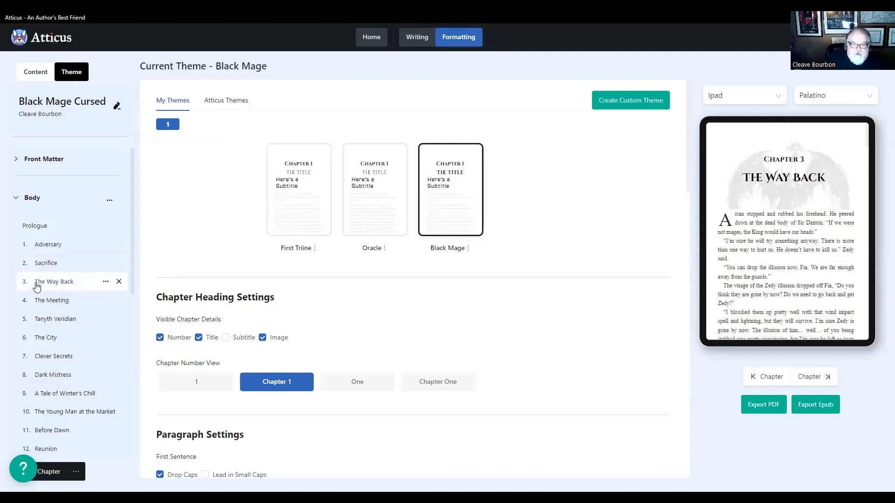
click(45, 304)
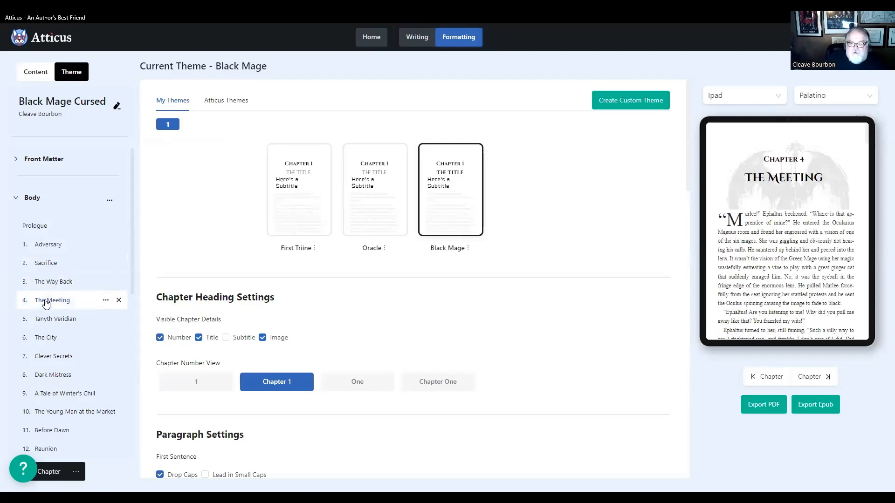
click(53, 322)
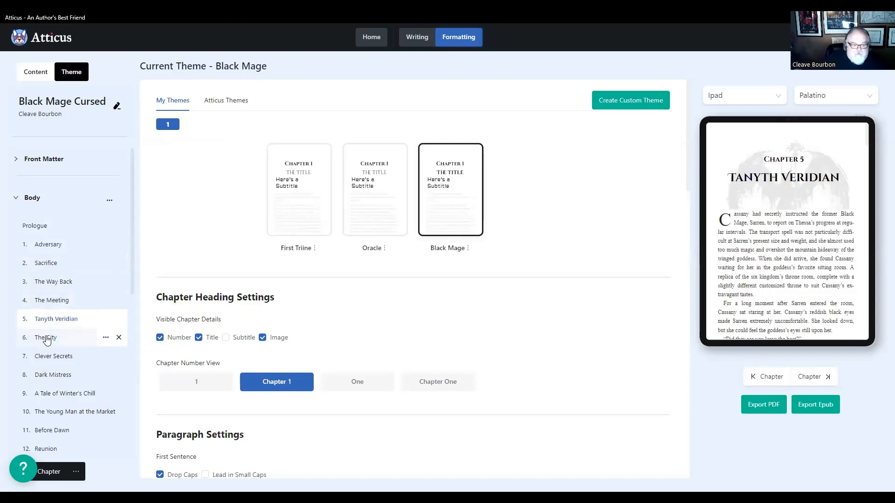
click(45, 340)
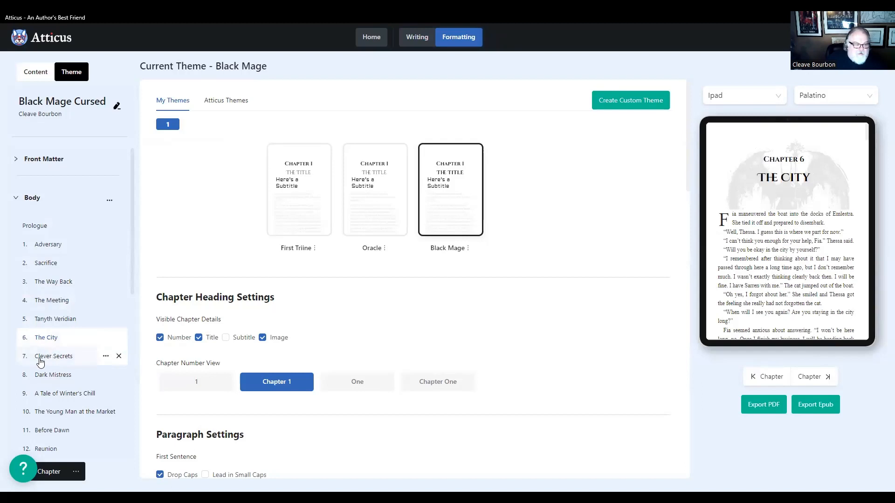
click(41, 357)
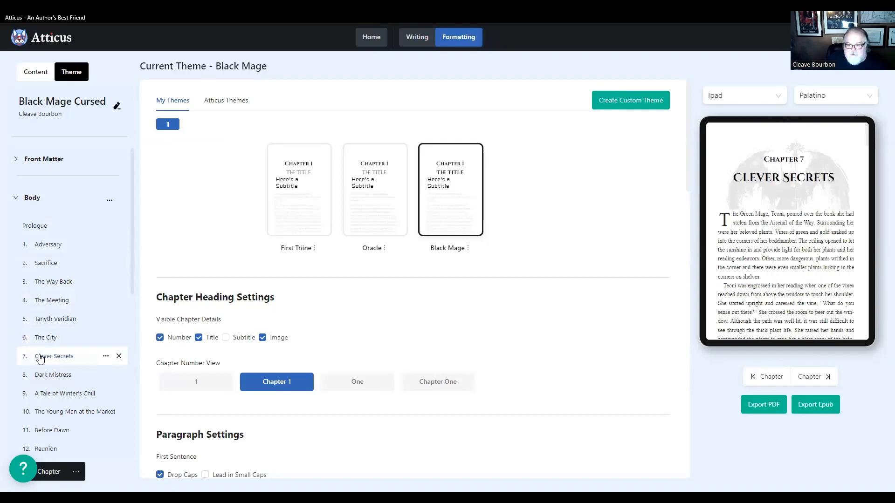
click(40, 374)
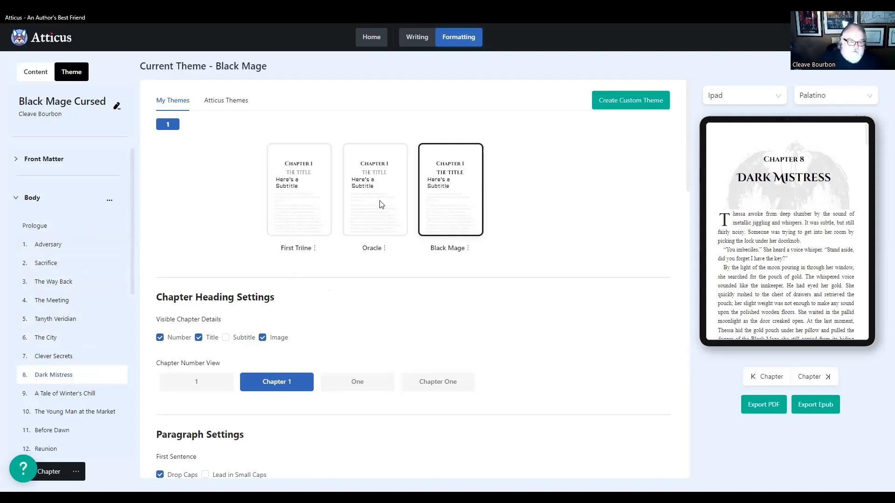
click(371, 37)
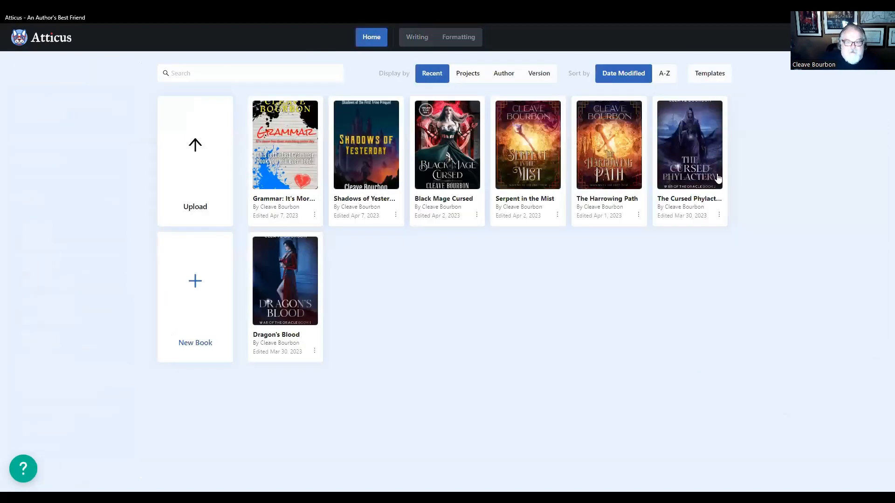
- Open the book Dragon's Blood and view its Frantic chapter in writing mode and in the formatted preview
click(288, 287)
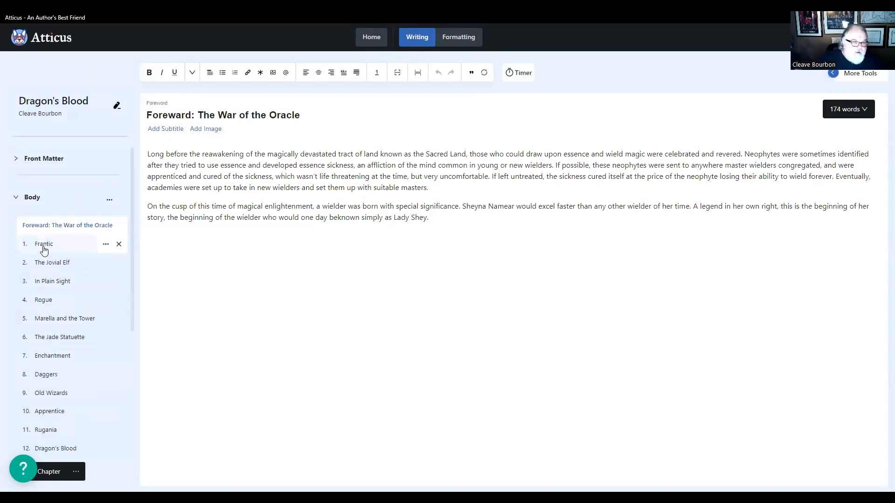
click(44, 250)
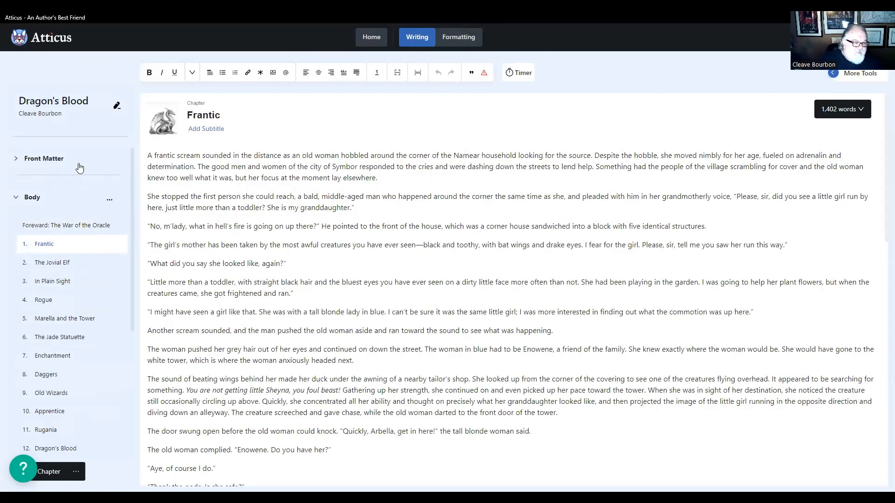
click(468, 39)
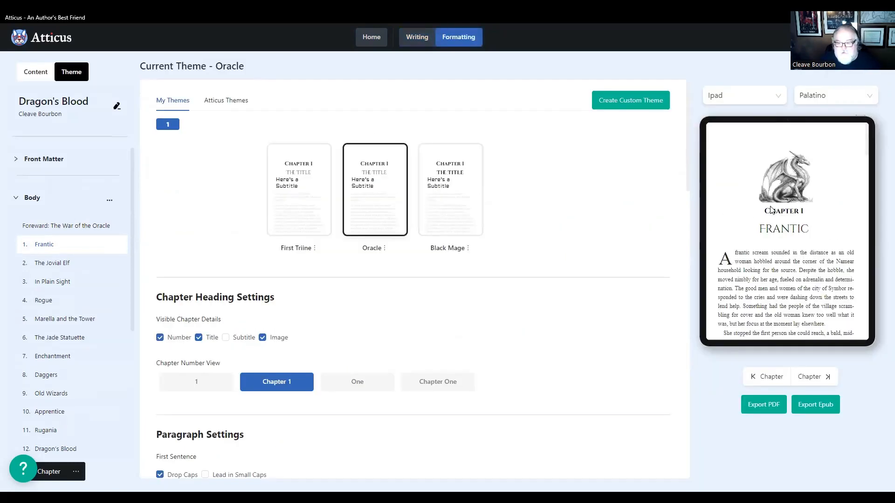
- Preview the formatted headings of chapters 3 to 6, In Plain Sight through The Jade Statuette, and return to the book library
click(49, 282)
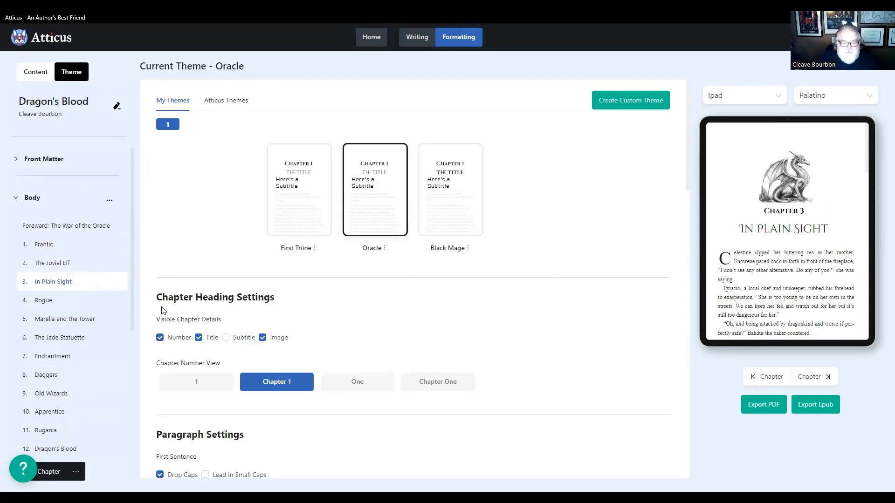
click(47, 305)
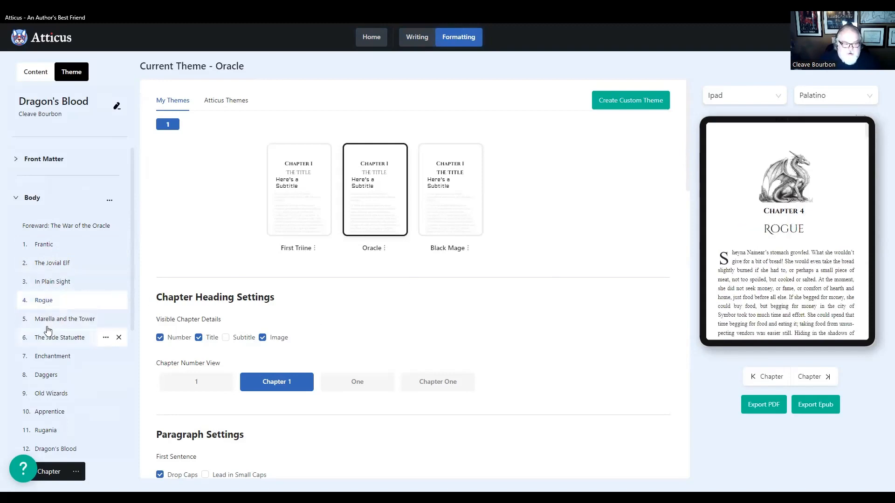
click(48, 320)
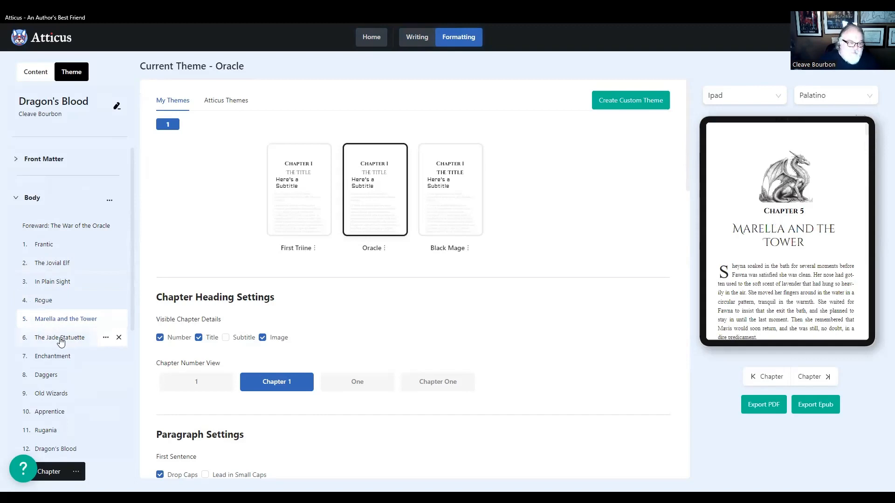
click(56, 338)
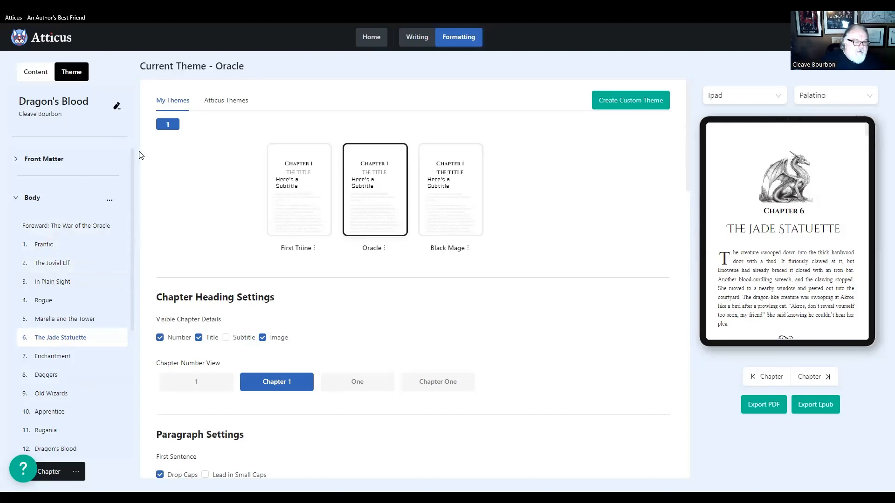
click(371, 39)
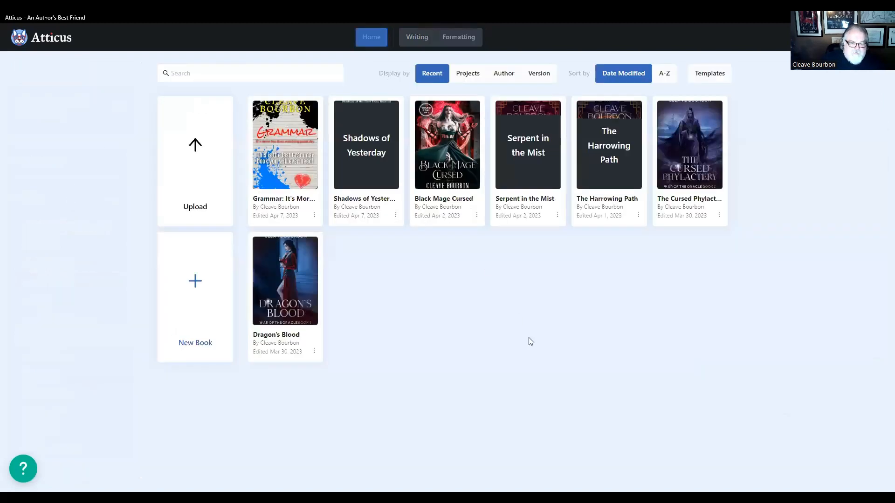